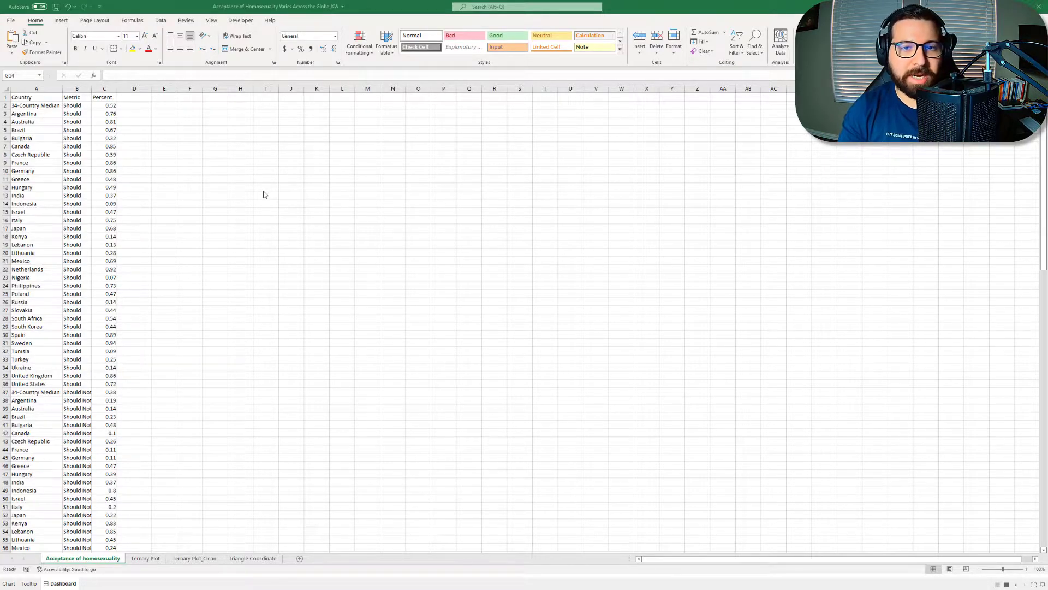
Step: Auto-fit the Metric column on the Acceptance of homosexuality sheet and review its survey rows for each metric
{"action": "left_click", "coordinate": [64, 100]}
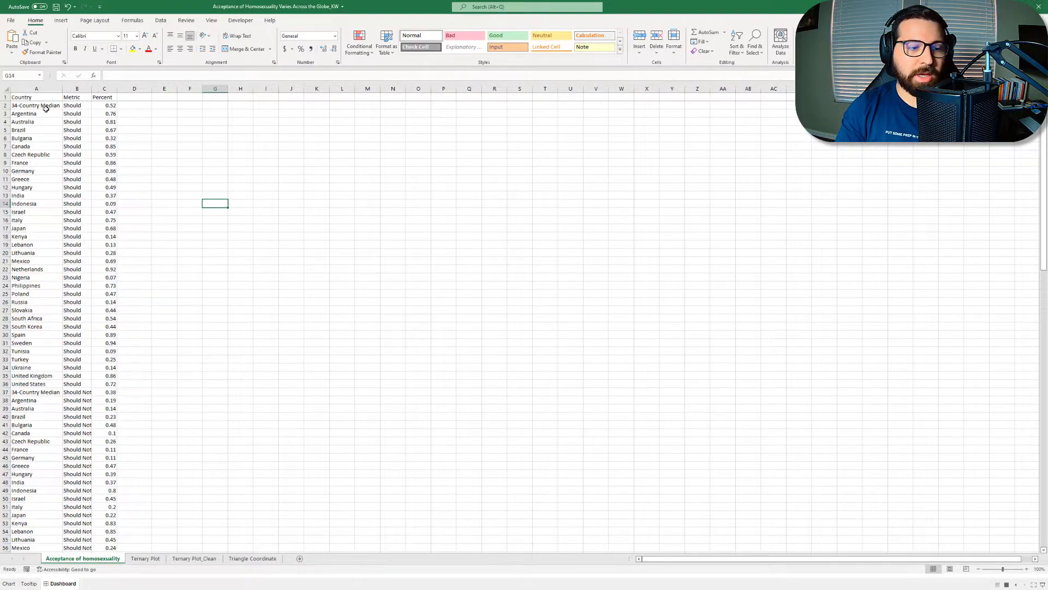
{"action": "left_click", "coordinate": [46, 108]}
{"action": "double_click", "coordinate": [91, 89]}
{"action": "scroll", "coordinate": [87, 195], "scroll_direction": "down", "scroll_amount": 20}
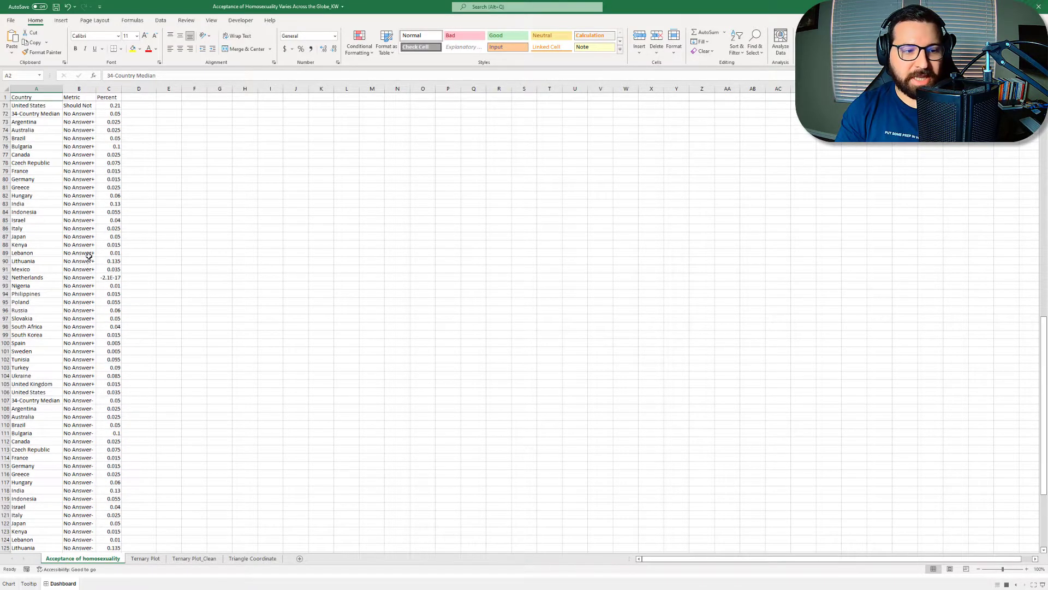
{"action": "scroll", "coordinate": [89, 426], "scroll_direction": "up", "scroll_amount": 5}
{"action": "scroll", "coordinate": [89, 426], "scroll_direction": "up", "scroll_amount": 18}
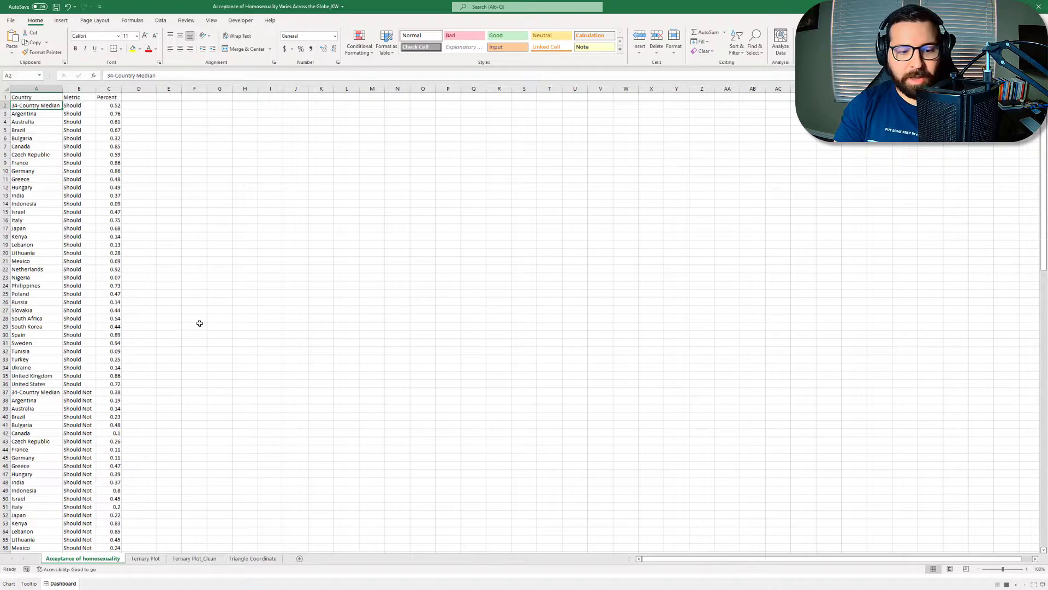
Step: Open the Triangle Coordinate sheet and look through the Vertex_Should rows from 001 to 100
{"action": "left_click", "coordinate": [260, 559]}
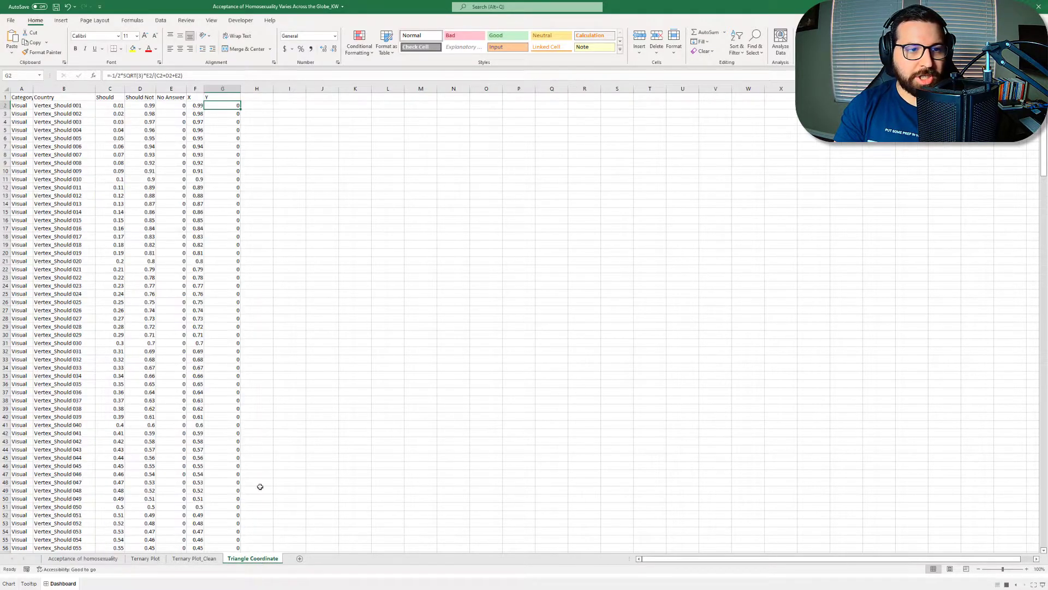
{"action": "left_click", "coordinate": [287, 235]}
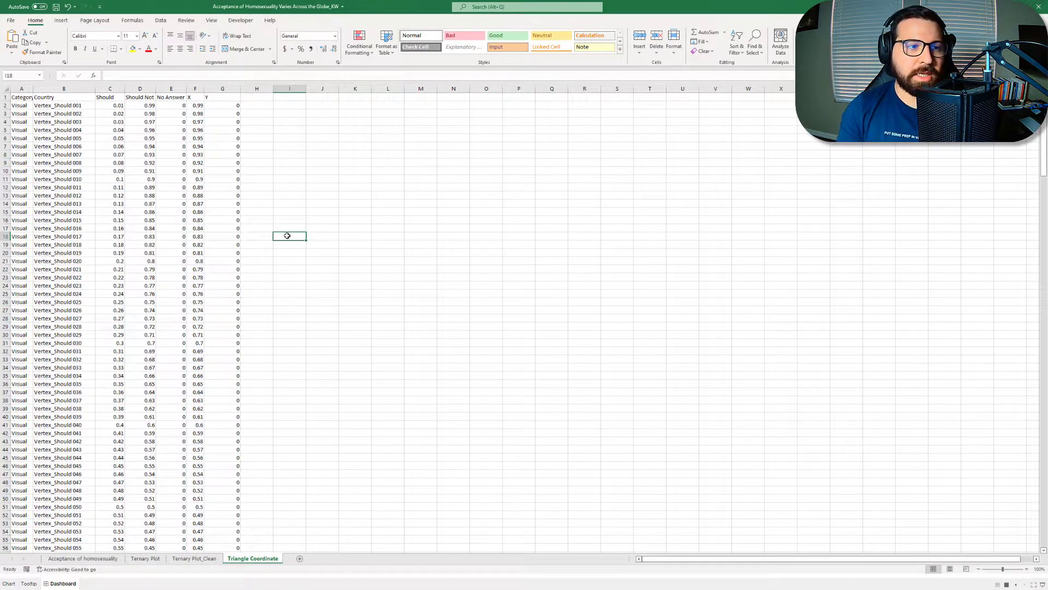
{"action": "left_click", "coordinate": [57, 106]}
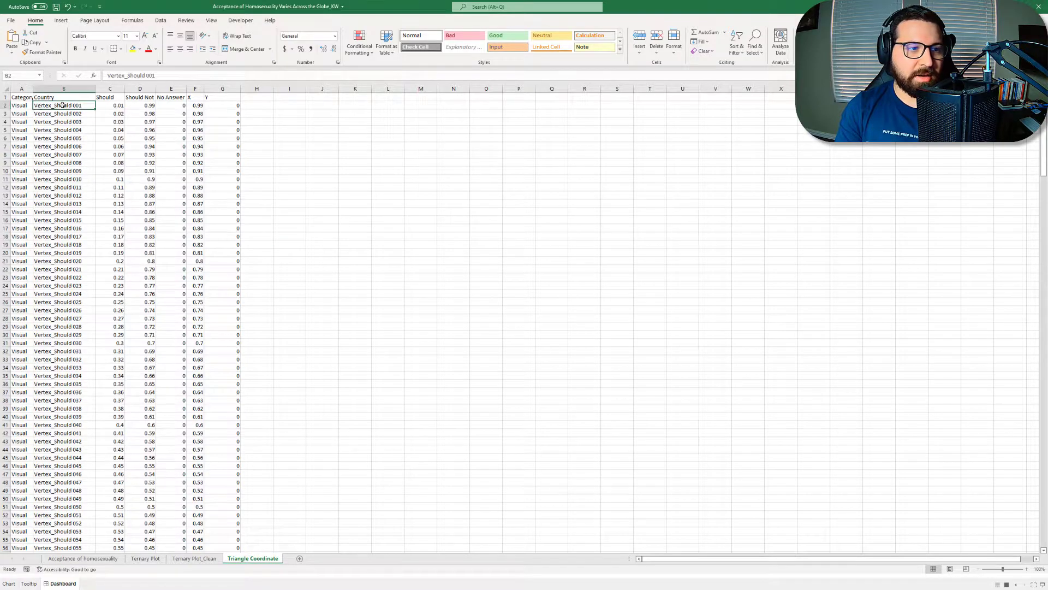
{"action": "scroll", "coordinate": [83, 246], "scroll_direction": "down", "scroll_amount": 12}
{"action": "scroll", "coordinate": [85, 251], "scroll_direction": "down", "scroll_amount": 7}
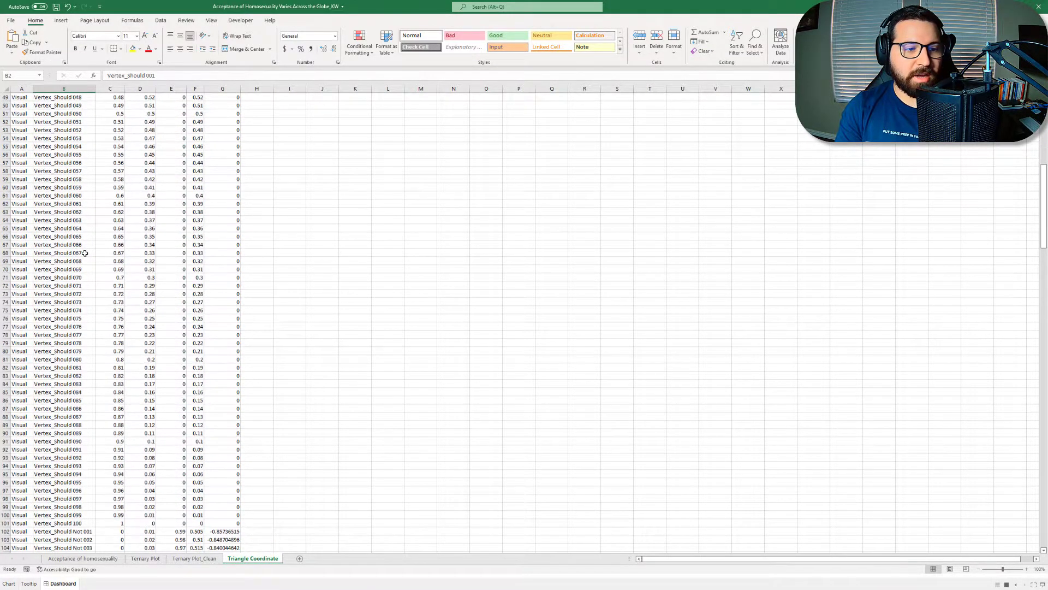
{"action": "left_click_drag", "start_coordinate": [78, 448], "coordinate": [78, 424]}
Step: Look through the Vertex_Should Not and Vertex_No Answer rows that make up the other two triangle sides
{"action": "scroll", "coordinate": [76, 367], "scroll_direction": "down", "scroll_amount": 4}
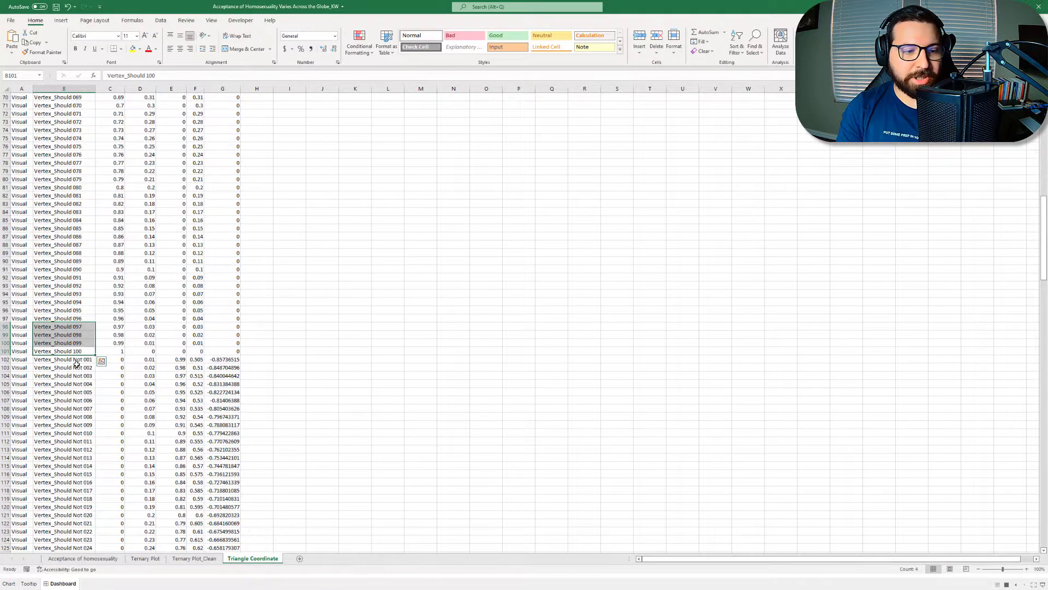
{"action": "scroll", "coordinate": [76, 363], "scroll_direction": "down", "scroll_amount": 20}
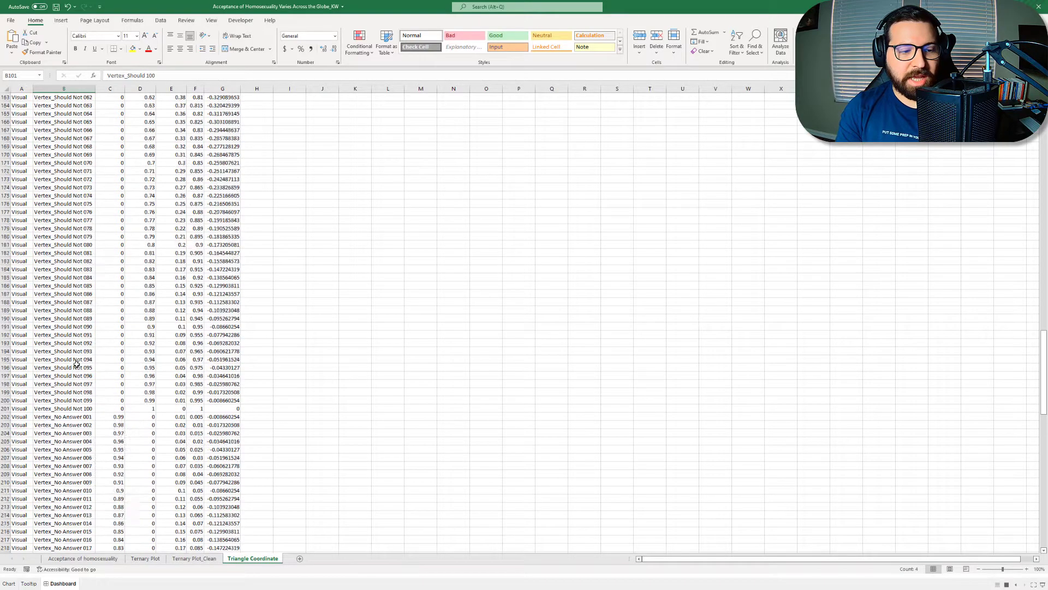
{"action": "scroll", "coordinate": [76, 363], "scroll_direction": "down", "scroll_amount": 6}
{"action": "left_click_drag", "start_coordinate": [82, 269], "coordinate": [63, 524]}
{"action": "scroll", "coordinate": [65, 467], "scroll_direction": "down", "scroll_amount": 4}
{"action": "scroll", "coordinate": [55, 471], "scroll_direction": "up", "scroll_amount": 20}
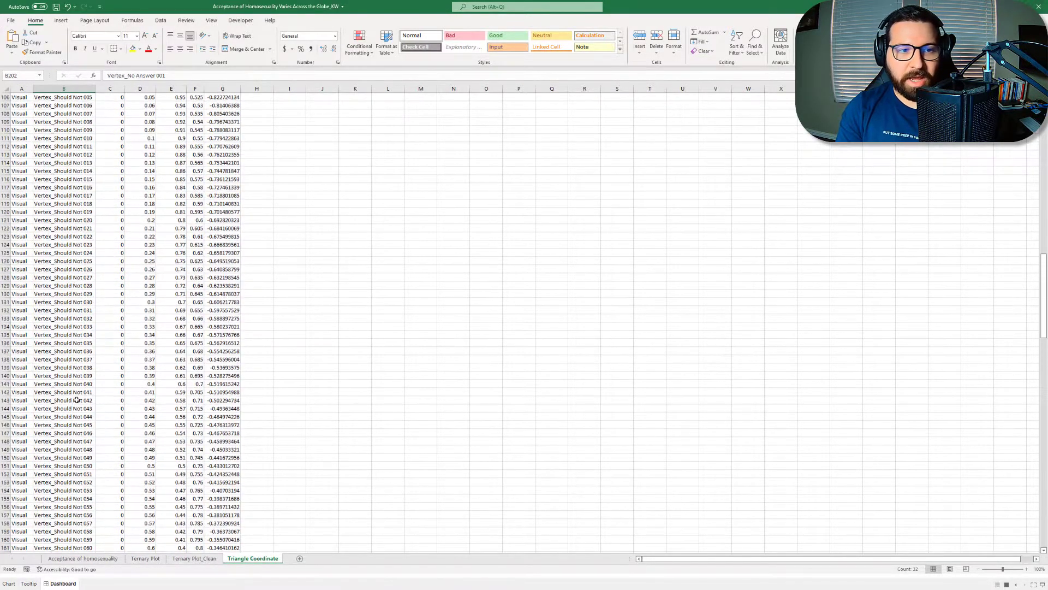
{"action": "scroll", "coordinate": [76, 401], "scroll_direction": "up", "scroll_amount": 19}
Step: Move the workbook window aside to examine the dashboard's ternary plot, and bring the workbook back to the front
{"action": "left_click_drag", "start_coordinate": [373, 7], "coordinate": [1047, 308]}
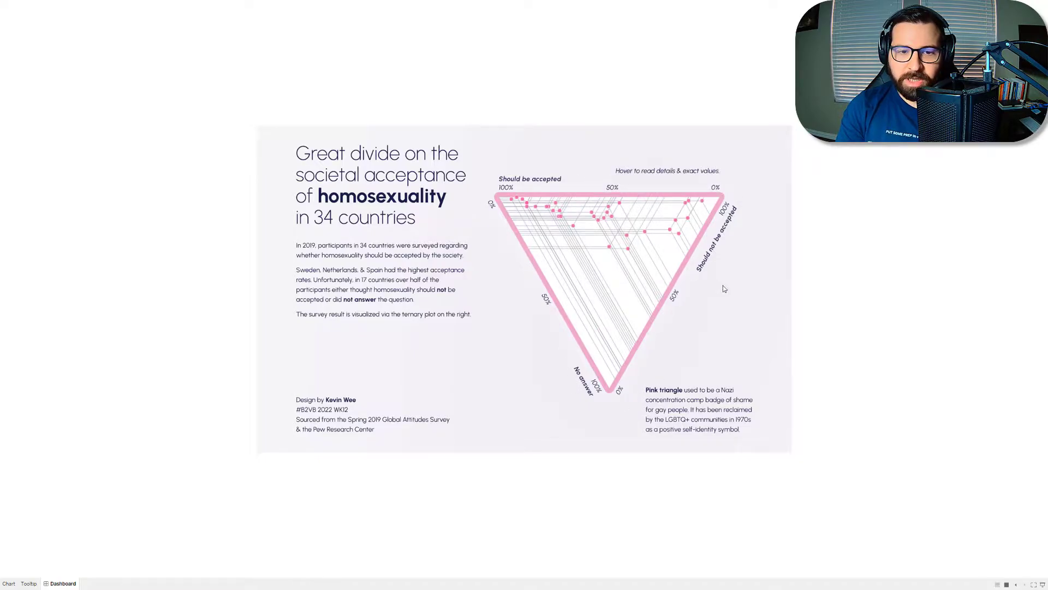
{"action": "mouse_move", "coordinate": [620, 206]}
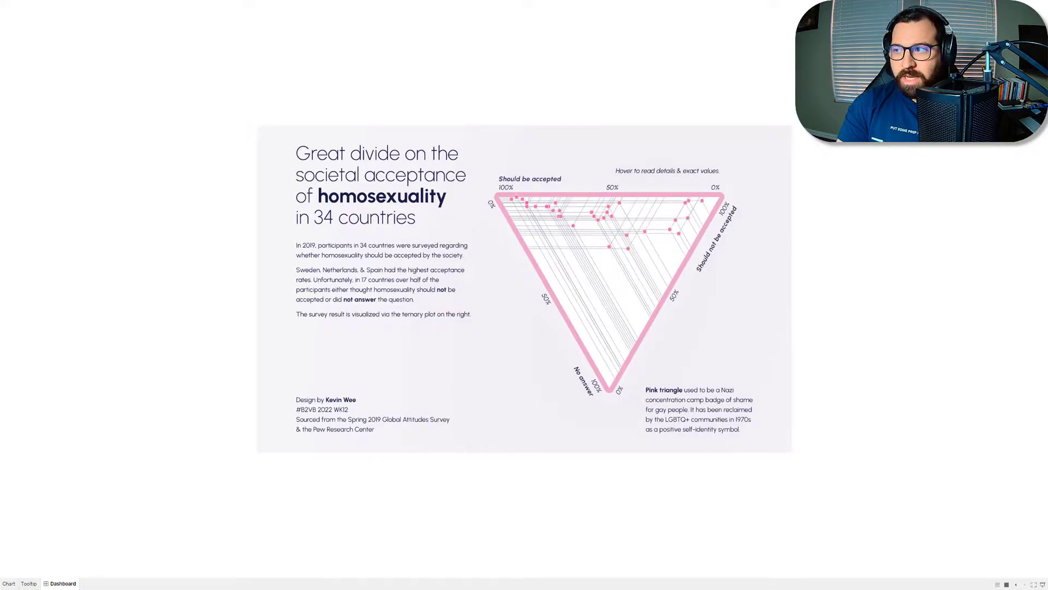
{"action": "key", "text": "alt+Tab"}
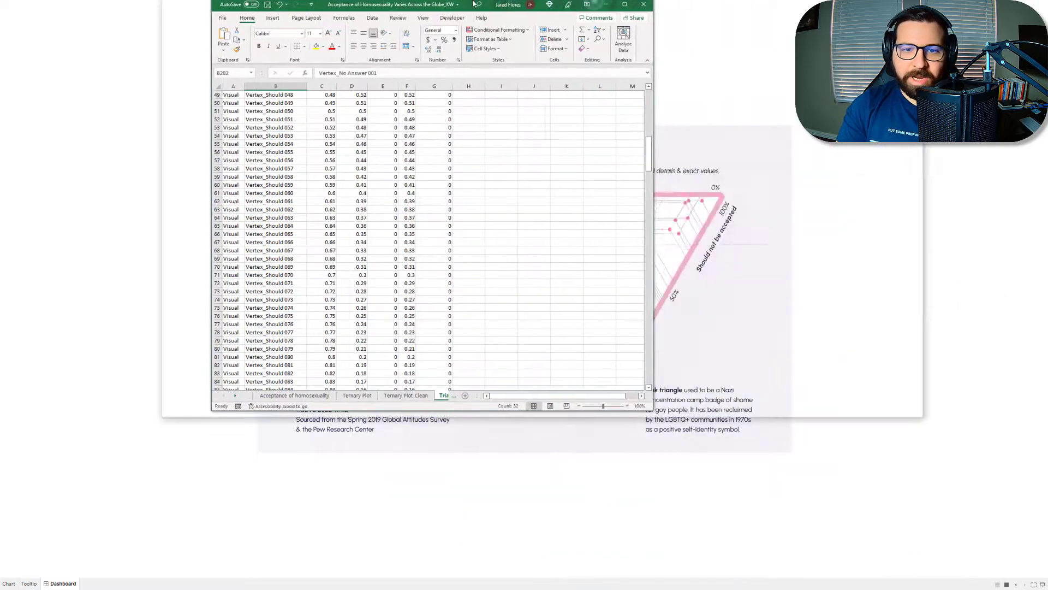
Step: Examine how the Should values progress from the first to the last Vertex_Should row
{"action": "scroll", "coordinate": [214, 175], "scroll_direction": "up", "scroll_amount": 11}
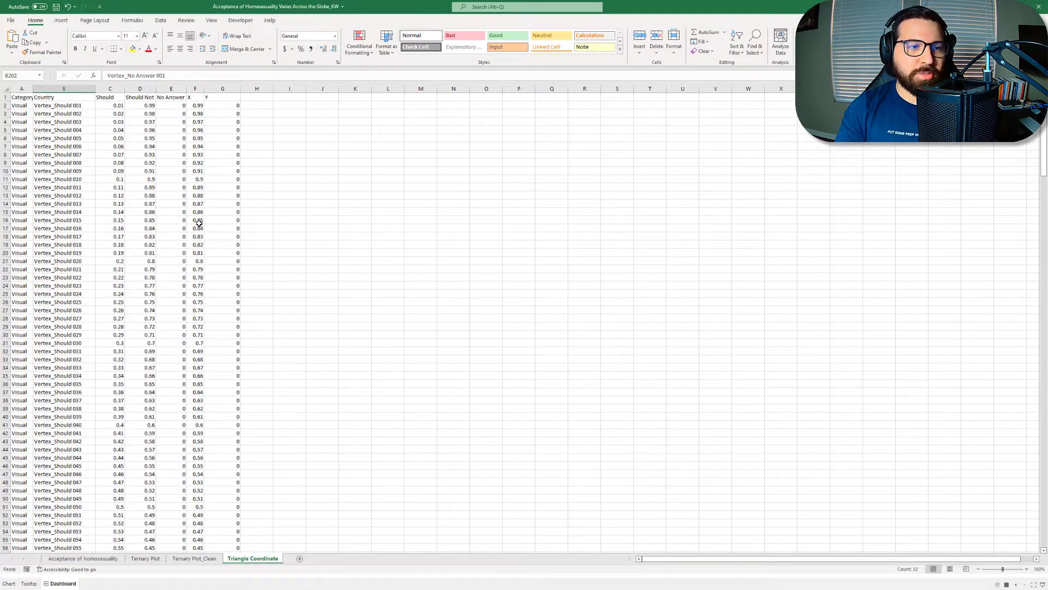
{"action": "left_click", "coordinate": [117, 107]}
{"action": "left_click", "coordinate": [144, 108]}
{"action": "left_click", "coordinate": [114, 107]}
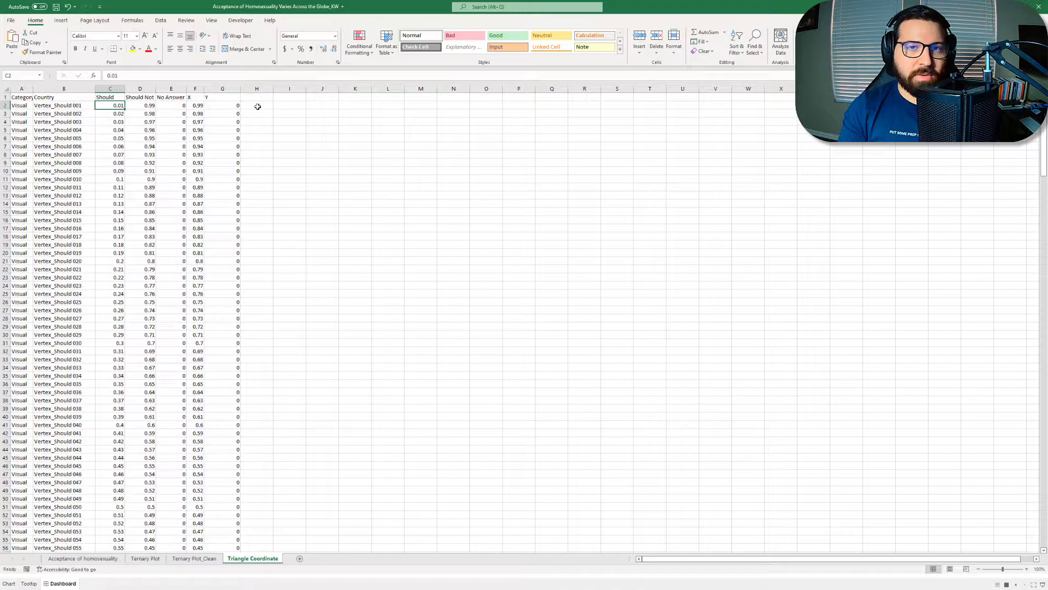
{"action": "left_click", "coordinate": [113, 121]}
{"action": "left_click", "coordinate": [119, 106]}
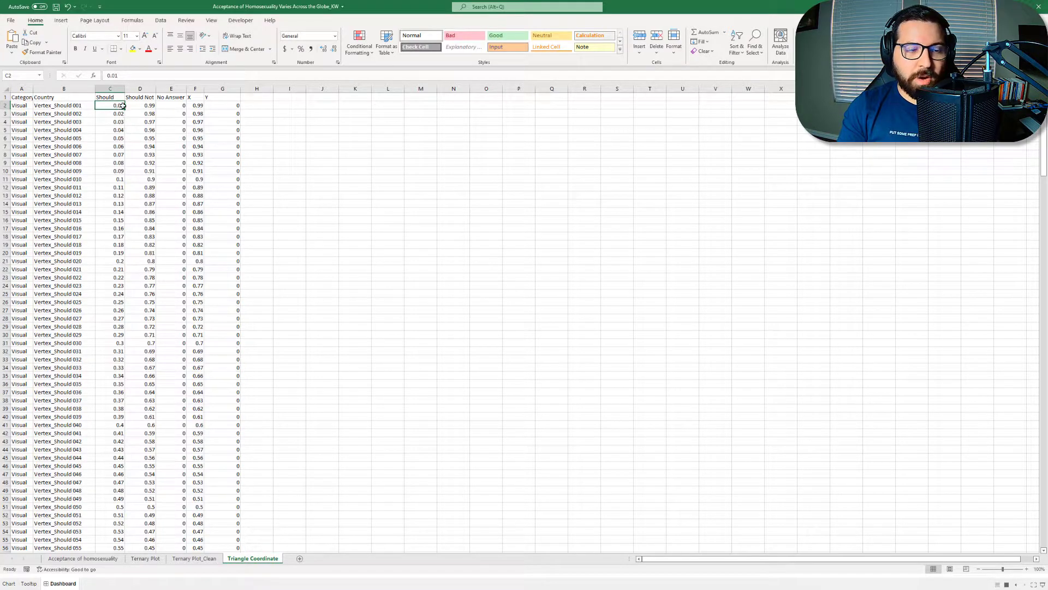
{"action": "scroll", "coordinate": [118, 410], "scroll_direction": "down", "scroll_amount": 20}
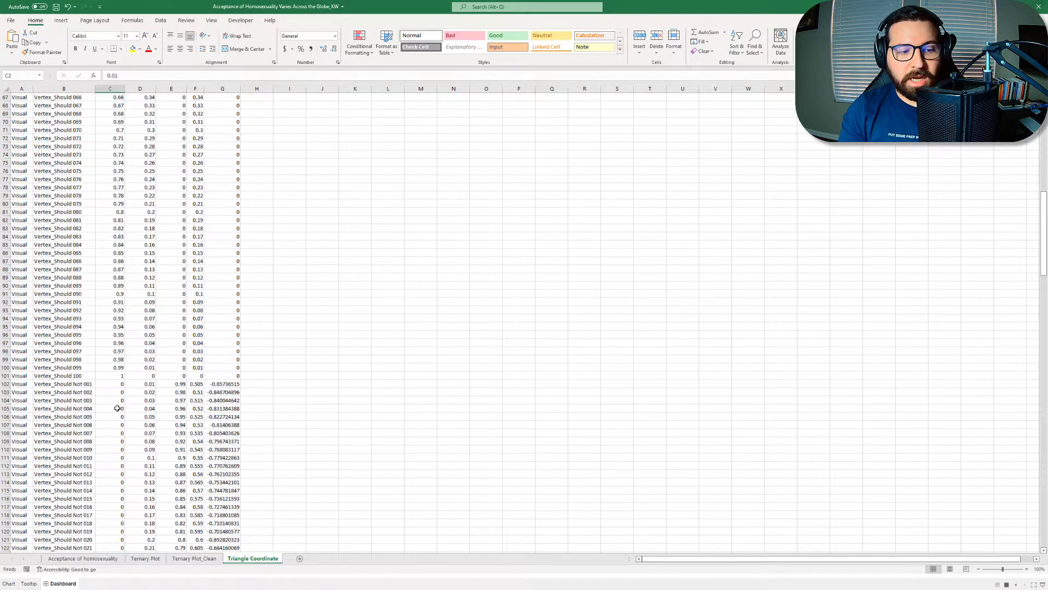
{"action": "left_click", "coordinate": [117, 372]}
{"action": "scroll", "coordinate": [117, 371], "scroll_direction": "up", "scroll_amount": 20}
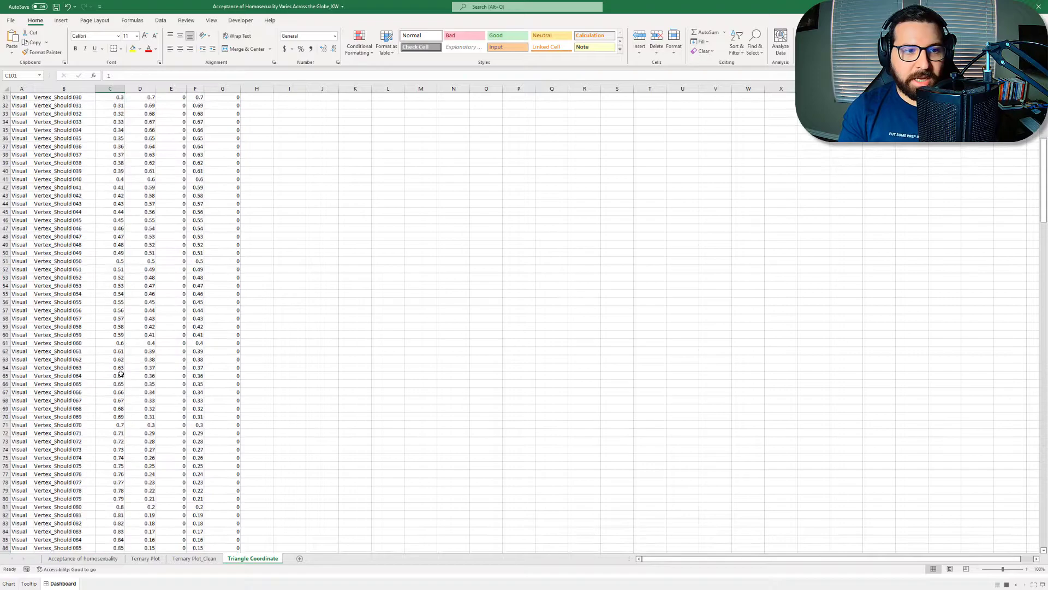
Step: Inspect the Should Not formula, the No Answer value and the X coordinate formula in row 2
{"action": "left_click", "coordinate": [147, 105]}
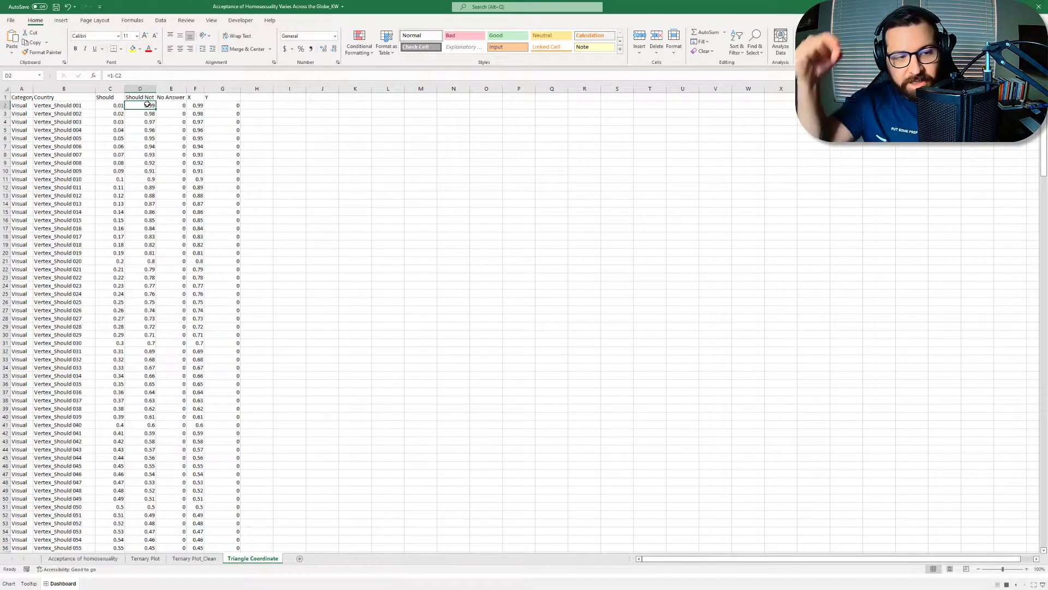
{"action": "left_click", "coordinate": [170, 107]}
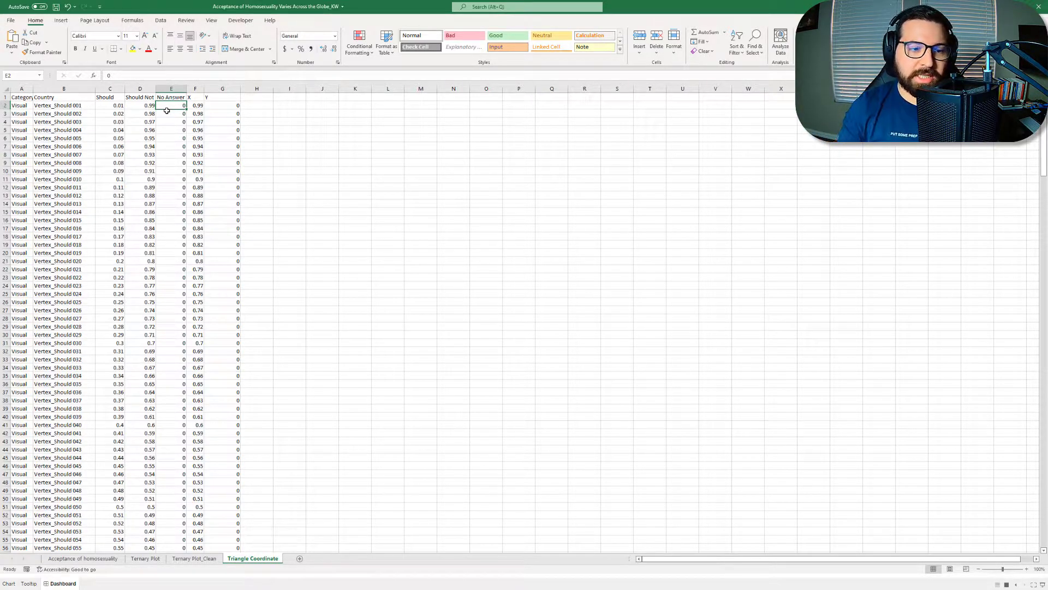
{"action": "left_click", "coordinate": [194, 107]}
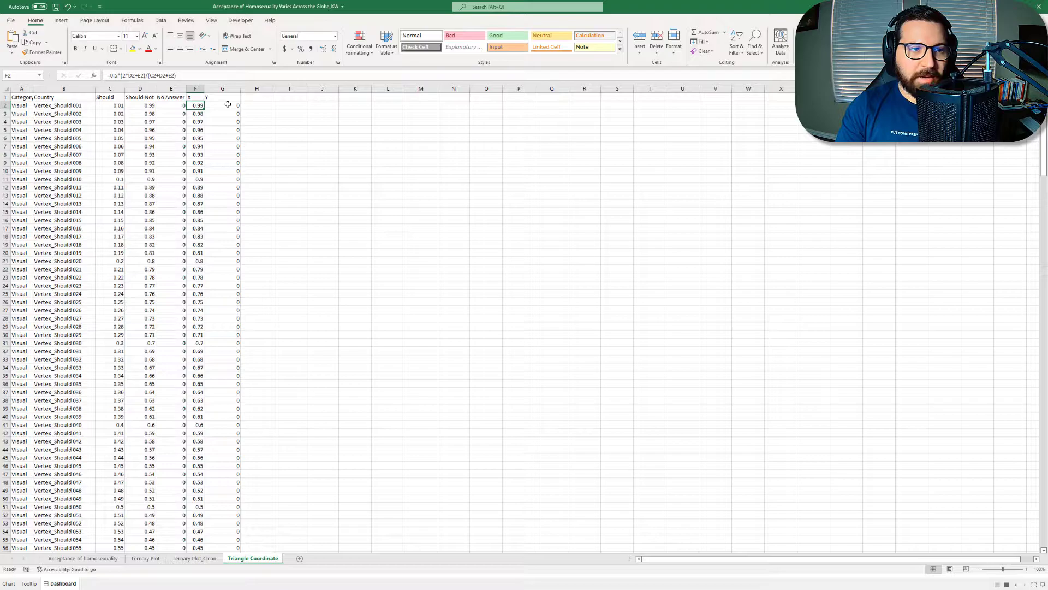
{"action": "left_click_drag", "start_coordinate": [186, 76], "coordinate": [109, 72]}
{"action": "left_click", "coordinate": [184, 76]}
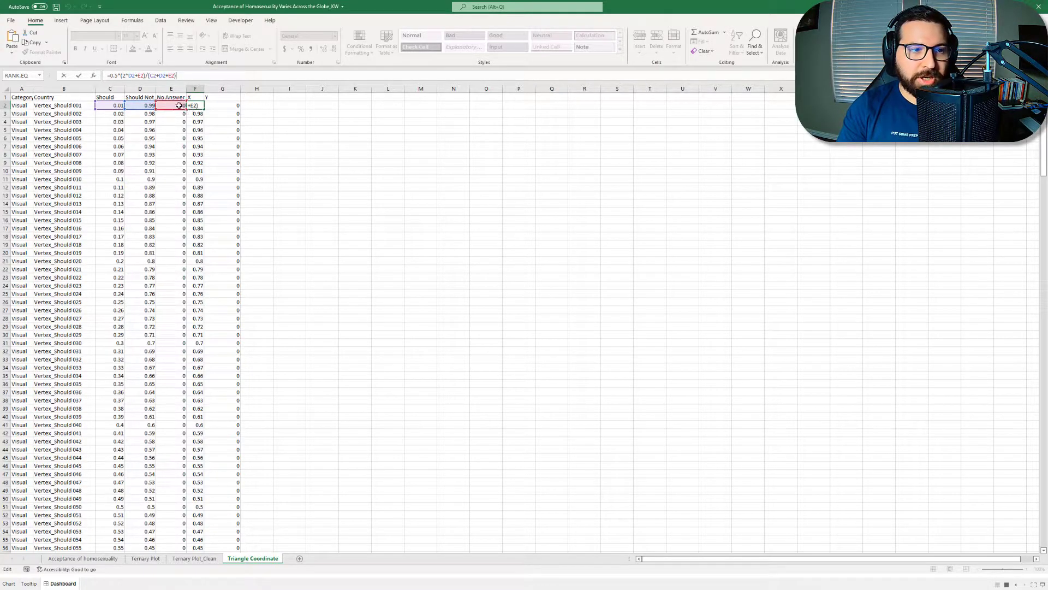
Step: Check the Should, Should Not and No Answer inputs of the X formula and how they add up in the first Vertex_Should rows
{"action": "left_click", "coordinate": [108, 106]}
{"action": "left_click", "coordinate": [140, 105]}
{"action": "left_click", "coordinate": [172, 103]}
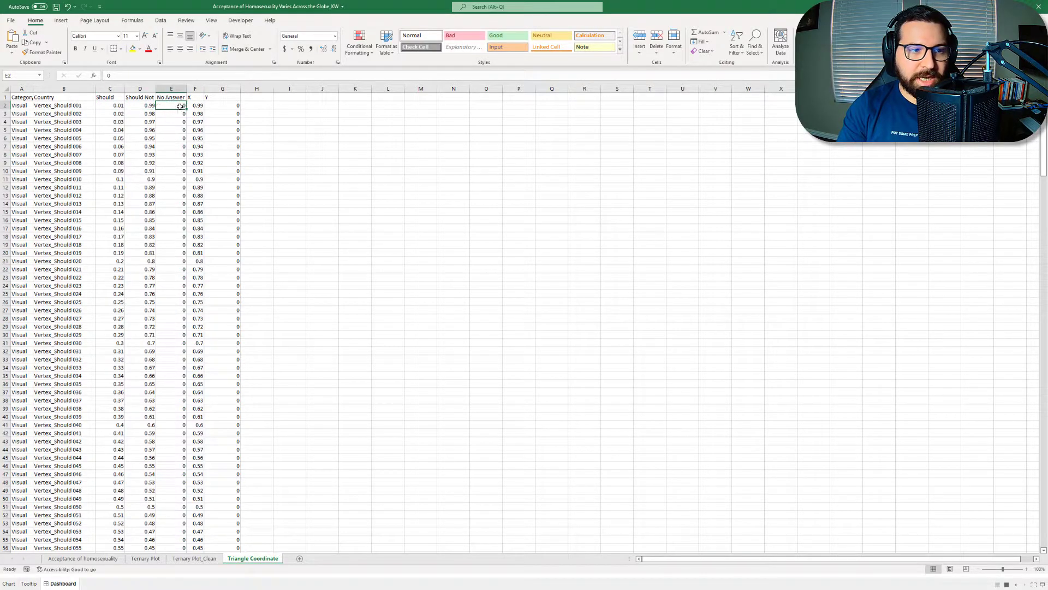
{"action": "left_click_drag", "start_coordinate": [118, 105], "coordinate": [184, 115]}
{"action": "left_click_drag", "start_coordinate": [113, 123], "coordinate": [184, 123]}
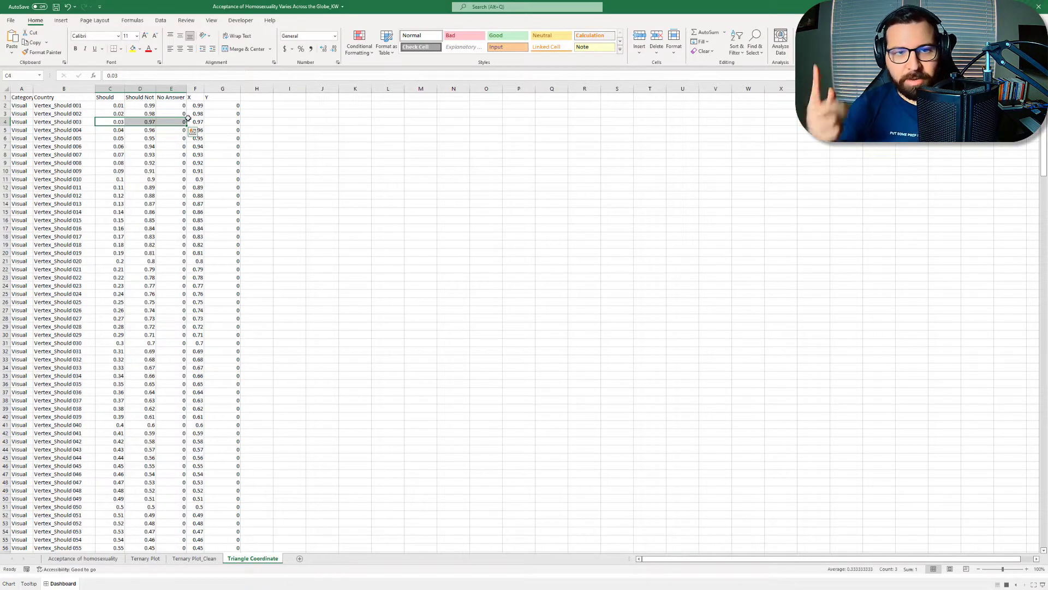
Step: Inspect the Y coordinate formula in G2 and the row 2 cells it refers to
{"action": "left_click", "coordinate": [209, 105]}
{"action": "left_click", "coordinate": [201, 104]}
{"action": "left_click", "coordinate": [211, 105]}
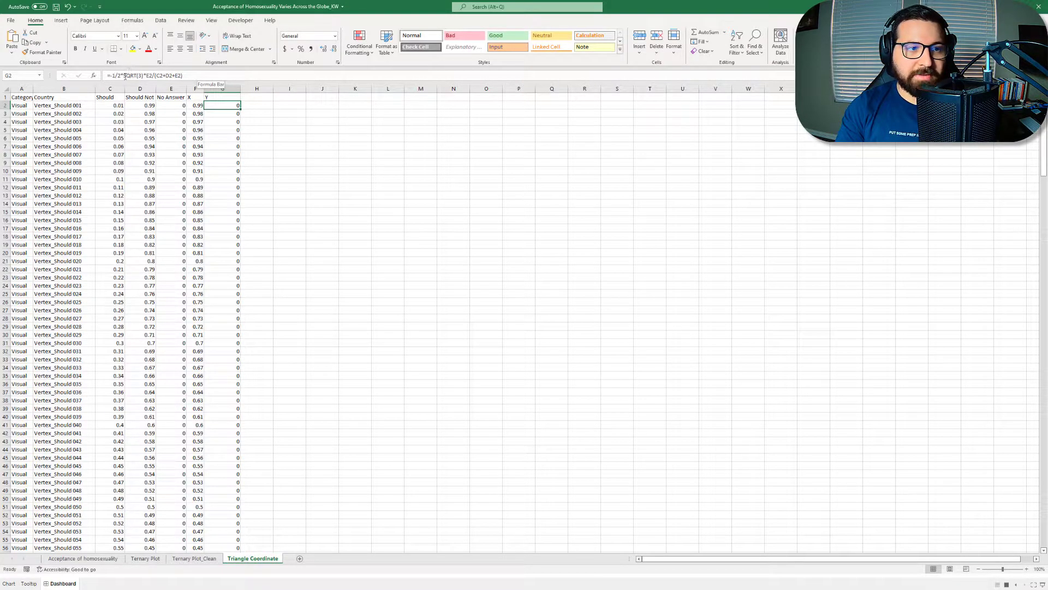
{"action": "left_click", "coordinate": [171, 107]}
{"action": "left_click", "coordinate": [244, 105]}
{"action": "left_click_drag", "start_coordinate": [109, 106], "coordinate": [171, 106]}
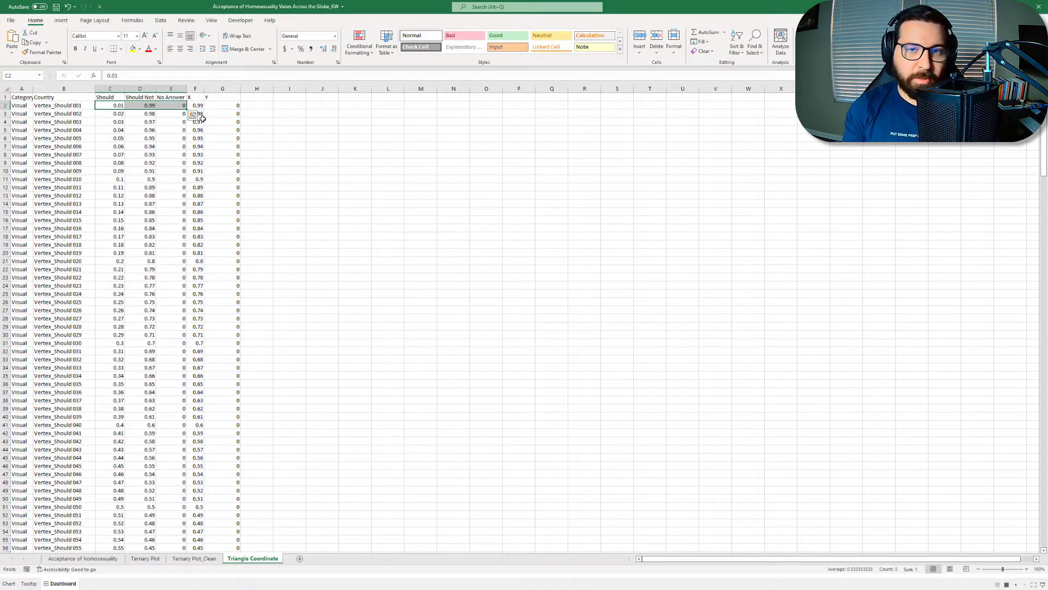
{"action": "left_click", "coordinate": [240, 107]}
Step: Examine the Vertex_Should Not 001 row, including its Should Not value and the formulas for No Answer, X and Y
{"action": "scroll", "coordinate": [187, 214], "scroll_direction": "down", "scroll_amount": 4}
{"action": "scroll", "coordinate": [187, 215], "scroll_direction": "down", "scroll_amount": 19}
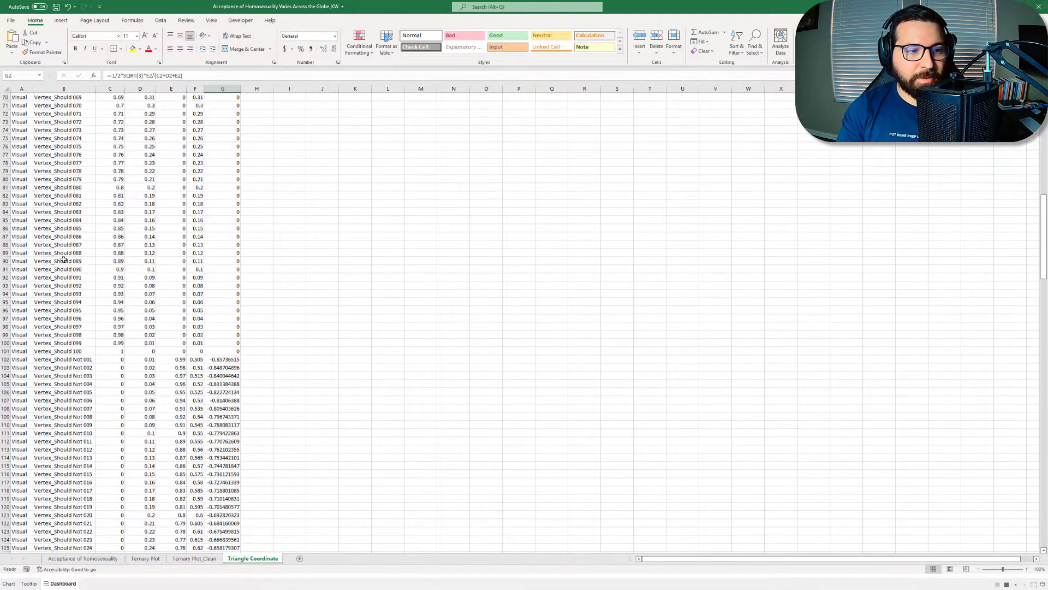
{"action": "left_click_drag", "start_coordinate": [21, 362], "coordinate": [222, 362]}
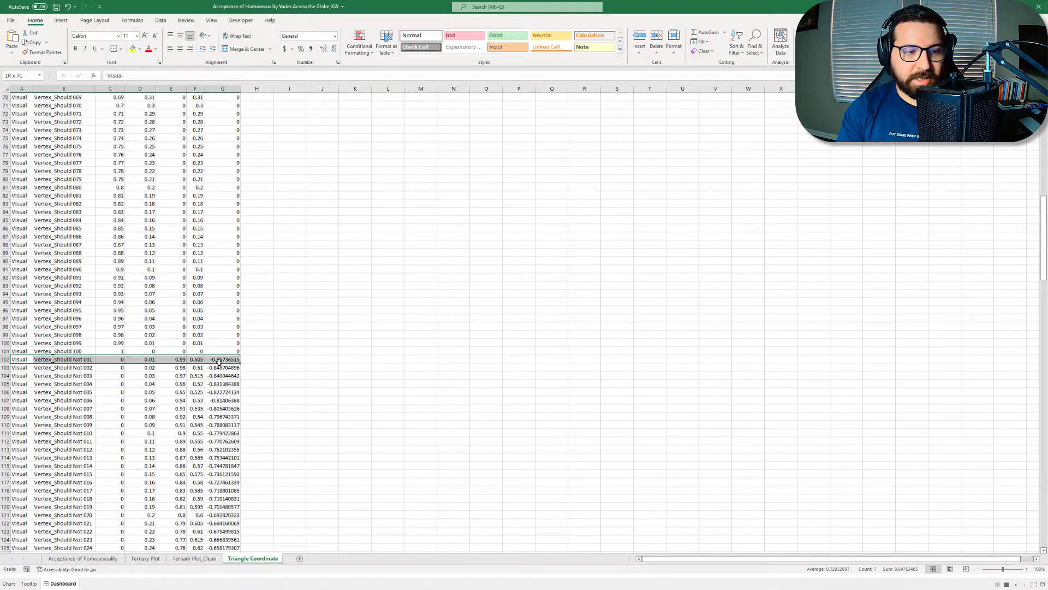
{"action": "scroll", "coordinate": [219, 361], "scroll_direction": "down", "scroll_amount": 4}
{"action": "left_click", "coordinate": [118, 263]}
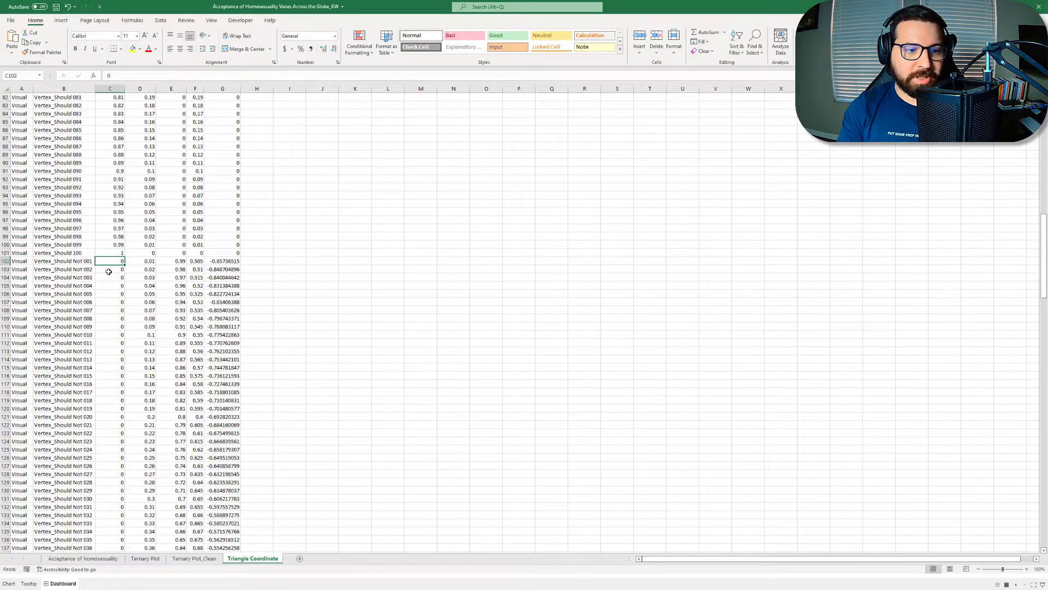
{"action": "left_click", "coordinate": [149, 261]}
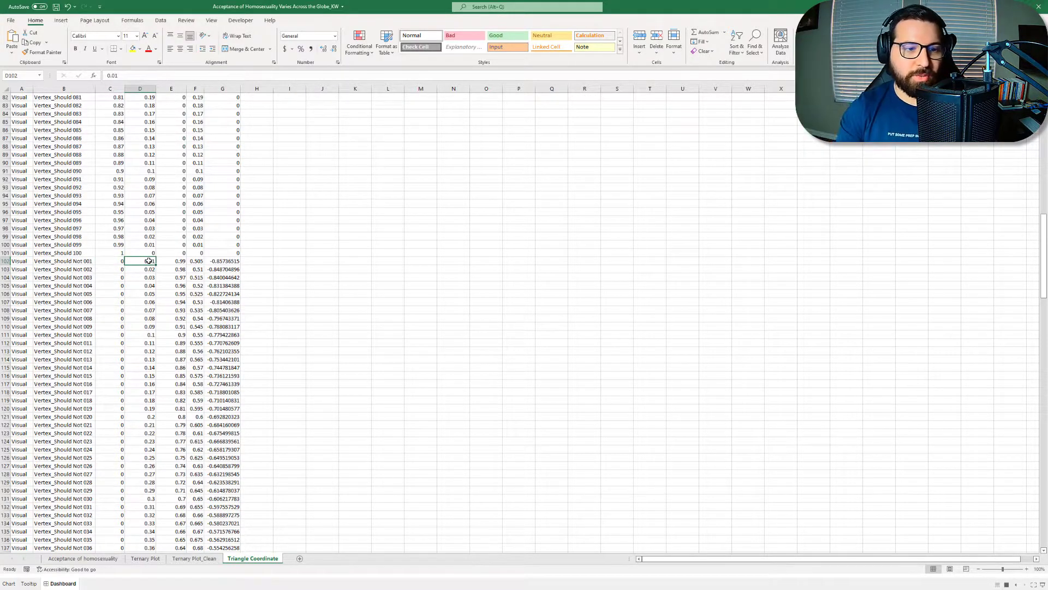
{"action": "left_click", "coordinate": [179, 263]}
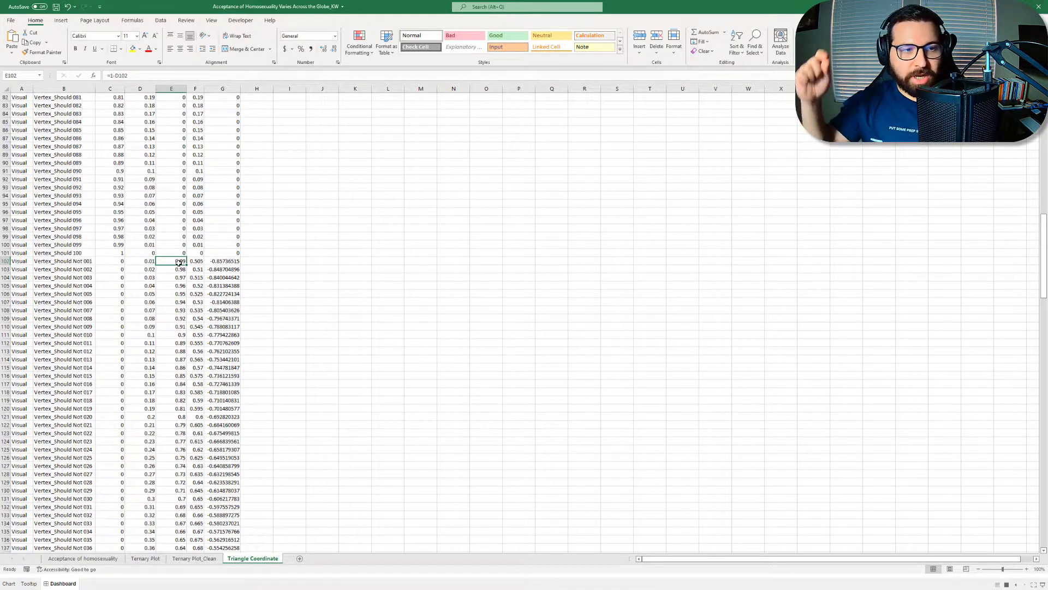
{"action": "left_click", "coordinate": [197, 263]}
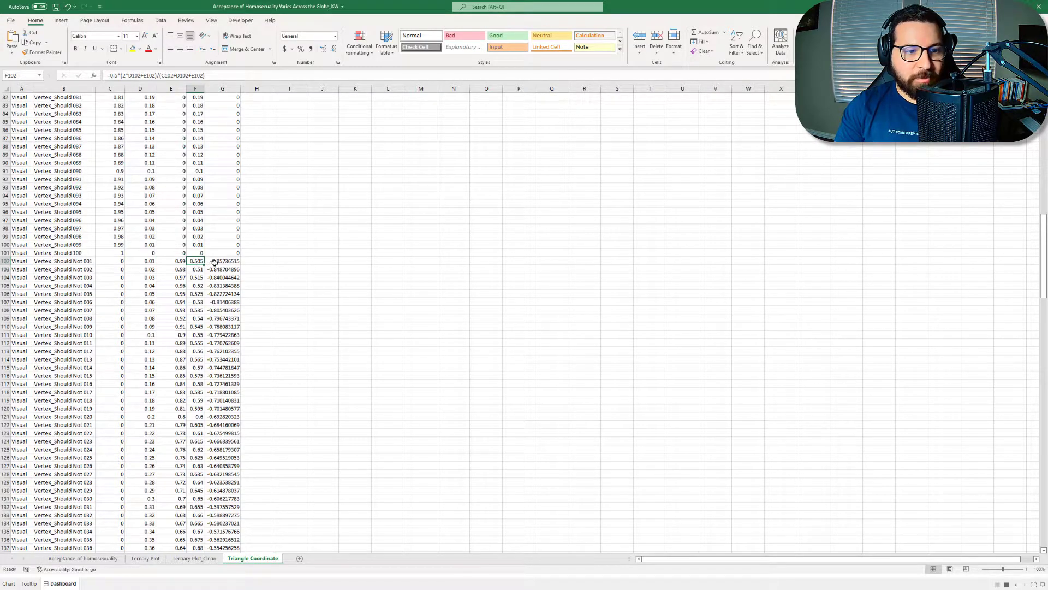
{"action": "left_click", "coordinate": [215, 261]}
{"action": "left_click", "coordinate": [197, 262]}
Step: Inspect the Should formula and the No Answer value in the Vertex_No Answer 001 row
{"action": "scroll", "coordinate": [210, 264], "scroll_direction": "down", "scroll_amount": 20}
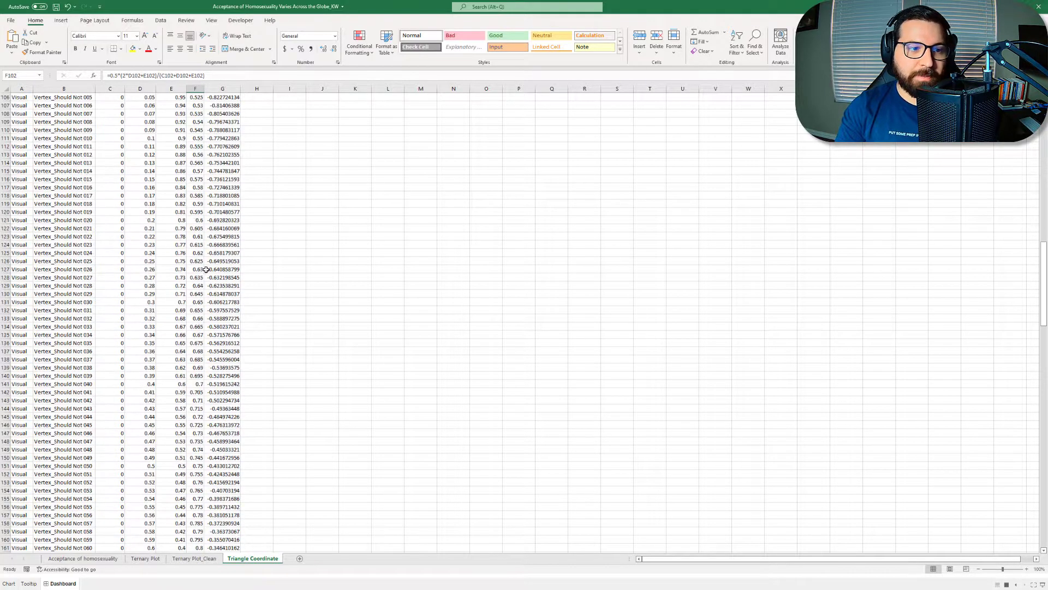
{"action": "left_click", "coordinate": [116, 220]}
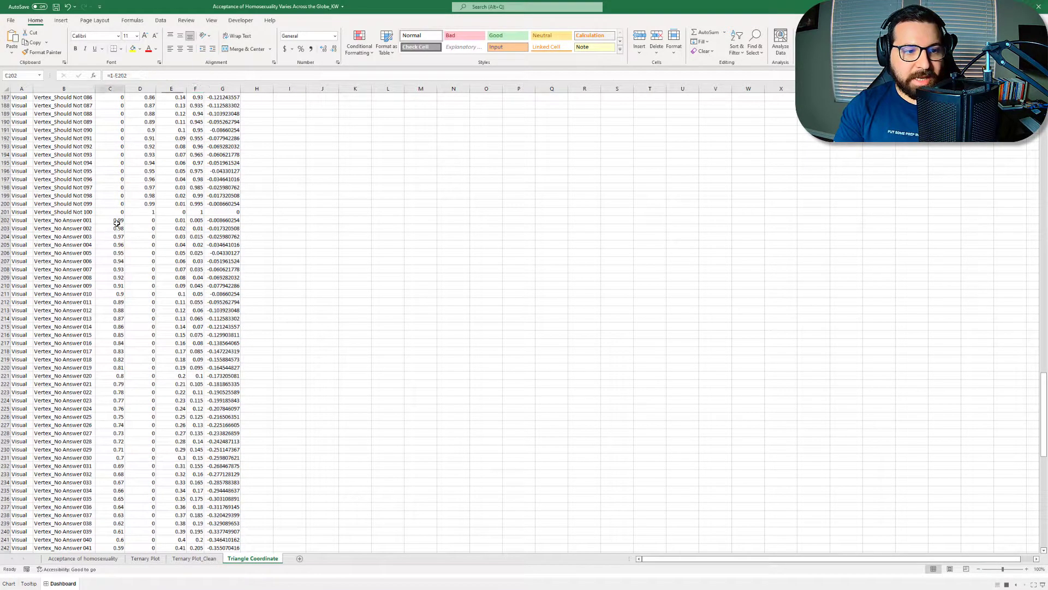
{"action": "left_click", "coordinate": [173, 220]}
{"action": "left_click", "coordinate": [116, 220]}
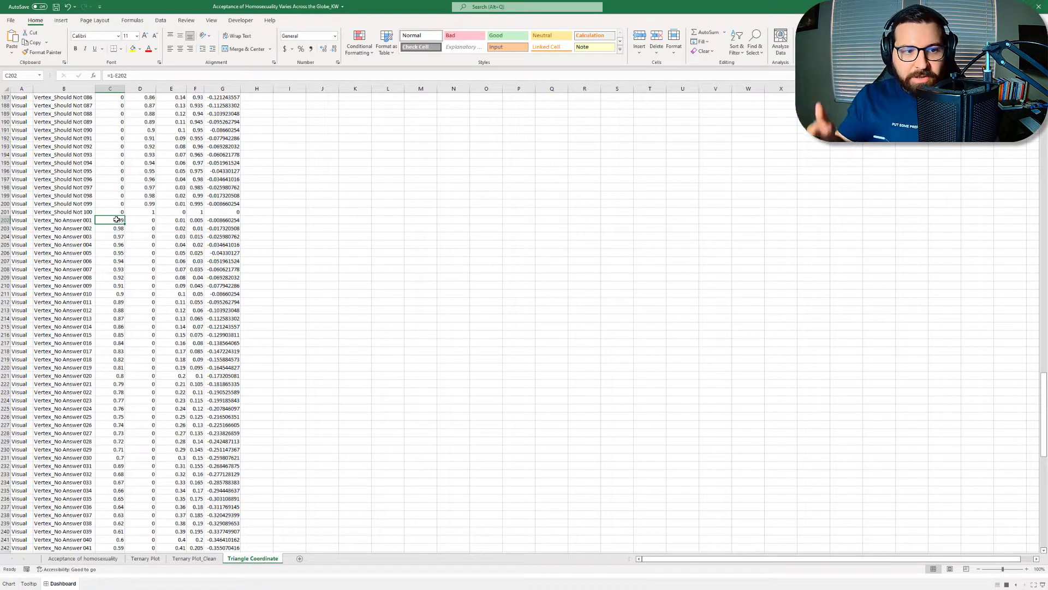
Step: Open the Ternary Plot sheet and review the A, B and C column groups in its header row
{"action": "scroll", "coordinate": [147, 201], "scroll_direction": "up", "scroll_amount": 14}
{"action": "scroll", "coordinate": [159, 217], "scroll_direction": "up", "scroll_amount": 14}
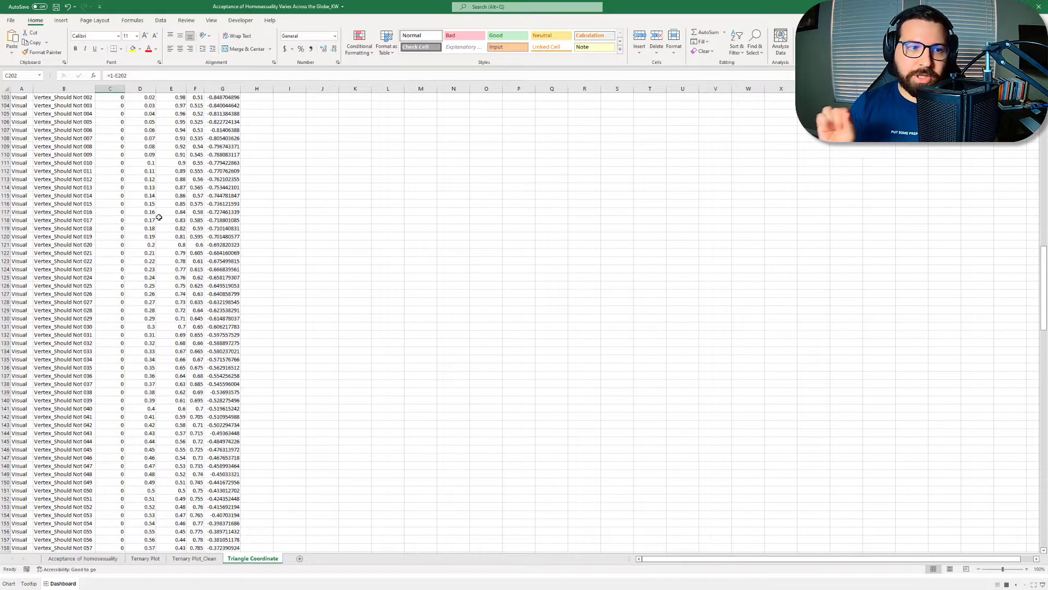
{"action": "scroll", "coordinate": [164, 223], "scroll_direction": "up", "scroll_amount": 11}
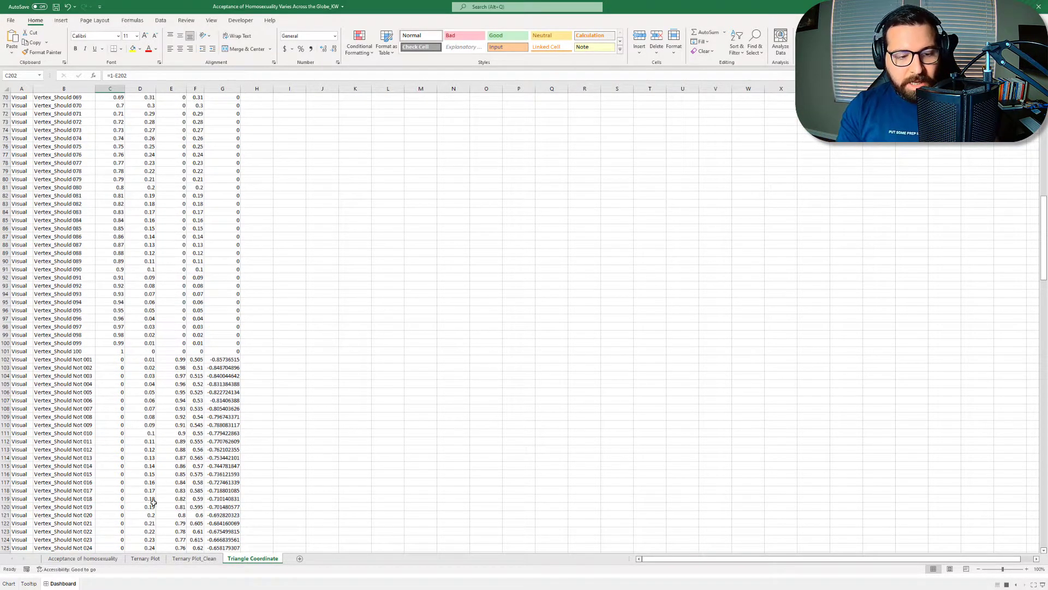
{"action": "left_click", "coordinate": [146, 559]}
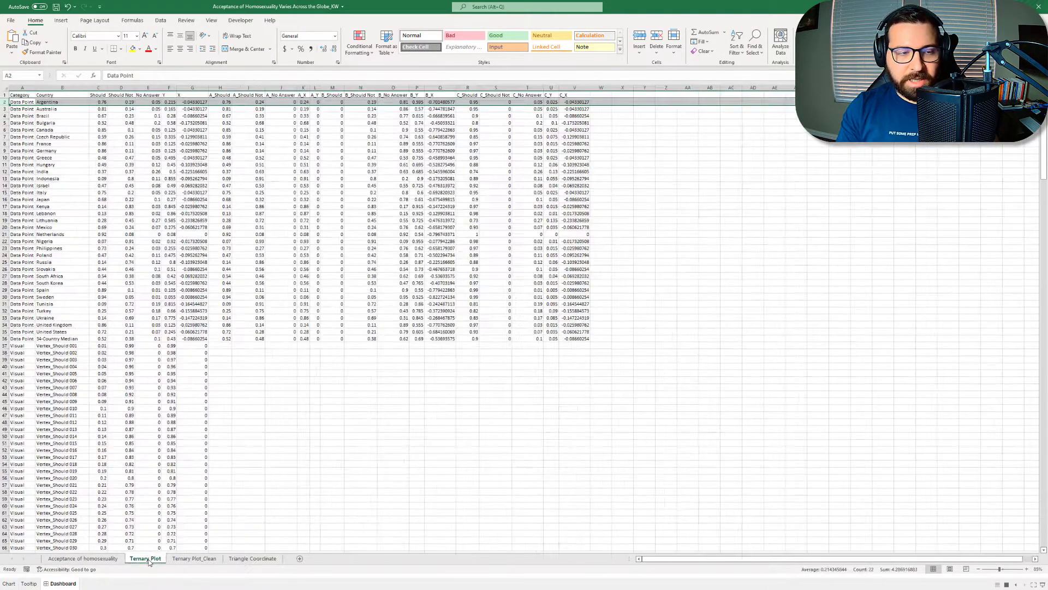
{"action": "left_click", "coordinate": [406, 388]}
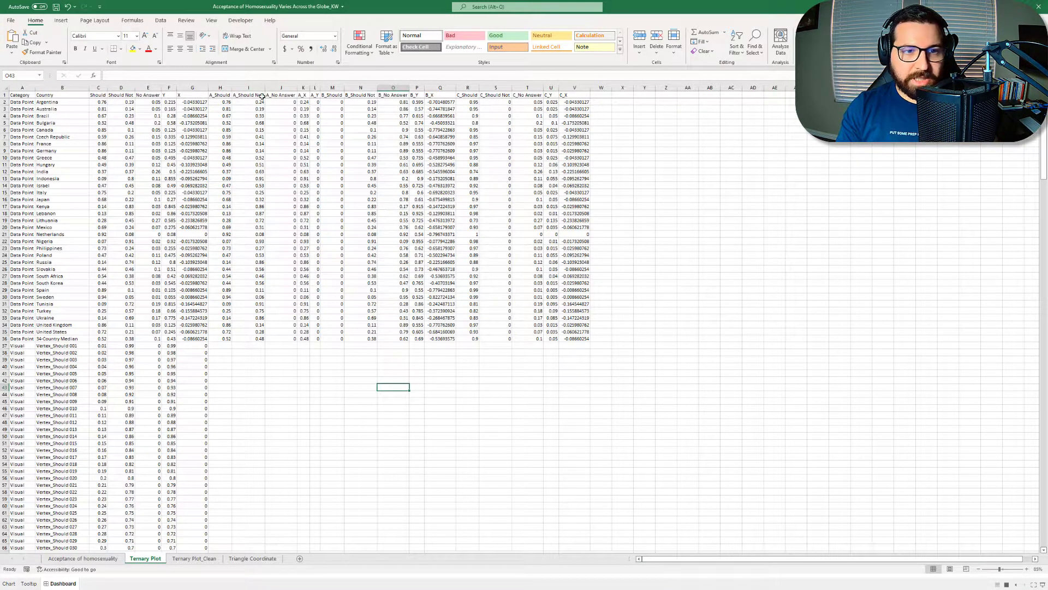
{"action": "left_click_drag", "start_coordinate": [223, 95], "coordinate": [574, 95]}
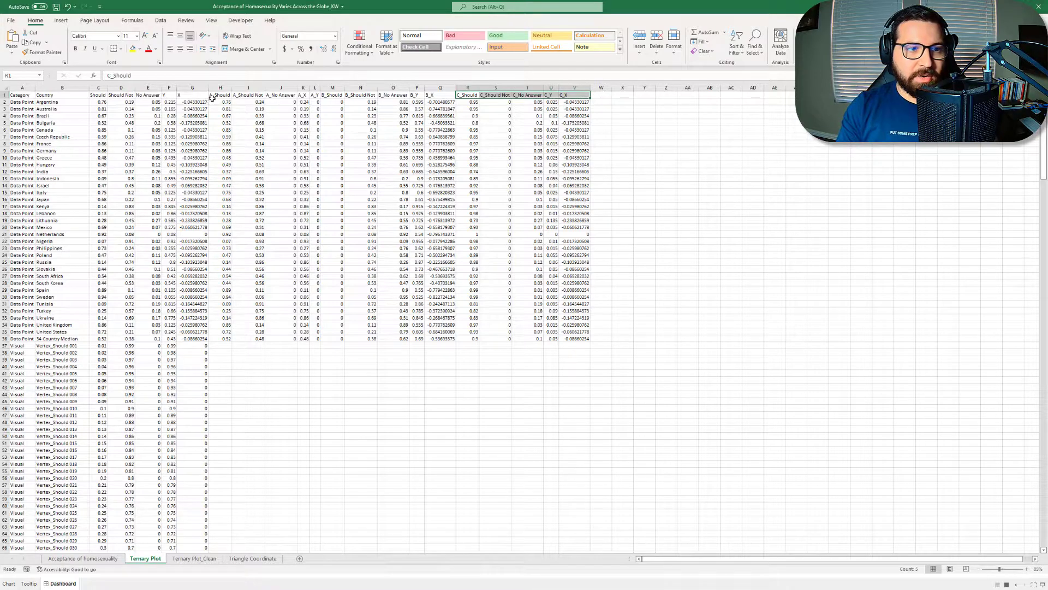
Step: Examine the Should and Should Not values and the No Answer, Y and X formulas for Argentina in row 2
{"action": "left_click_drag", "start_coordinate": [100, 102], "coordinate": [123, 339]}
{"action": "left_click_drag", "start_coordinate": [153, 104], "coordinate": [152, 103]}
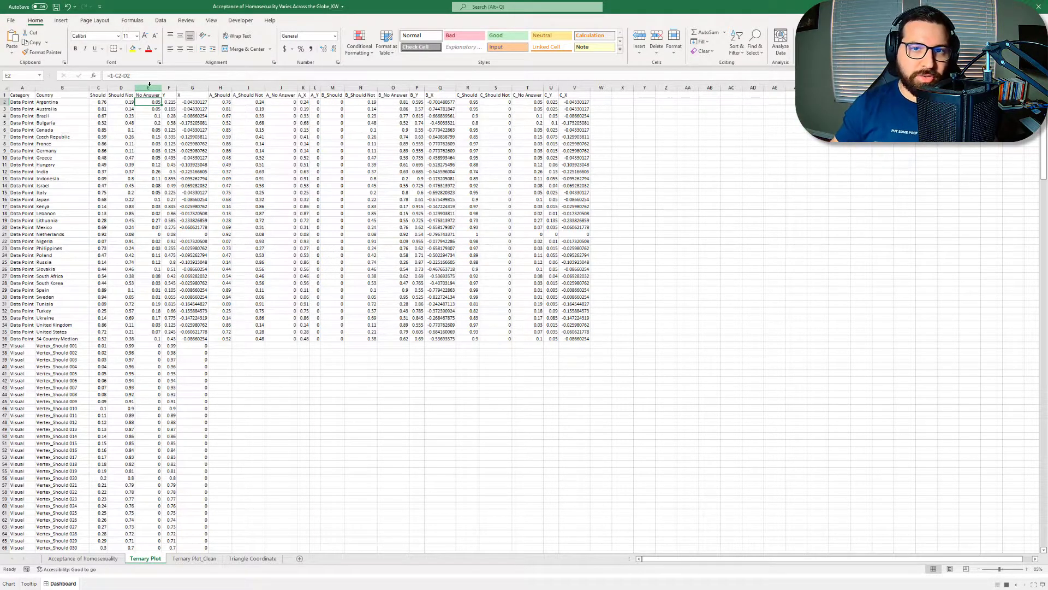
{"action": "left_click", "coordinate": [171, 103]}
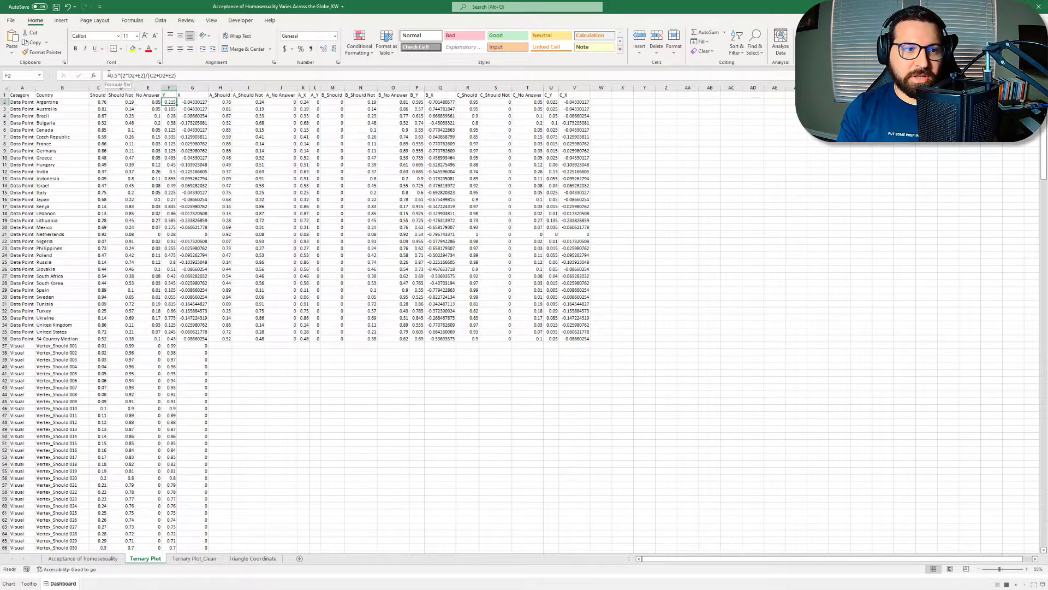
{"action": "left_click_drag", "start_coordinate": [129, 76], "coordinate": [110, 77]}
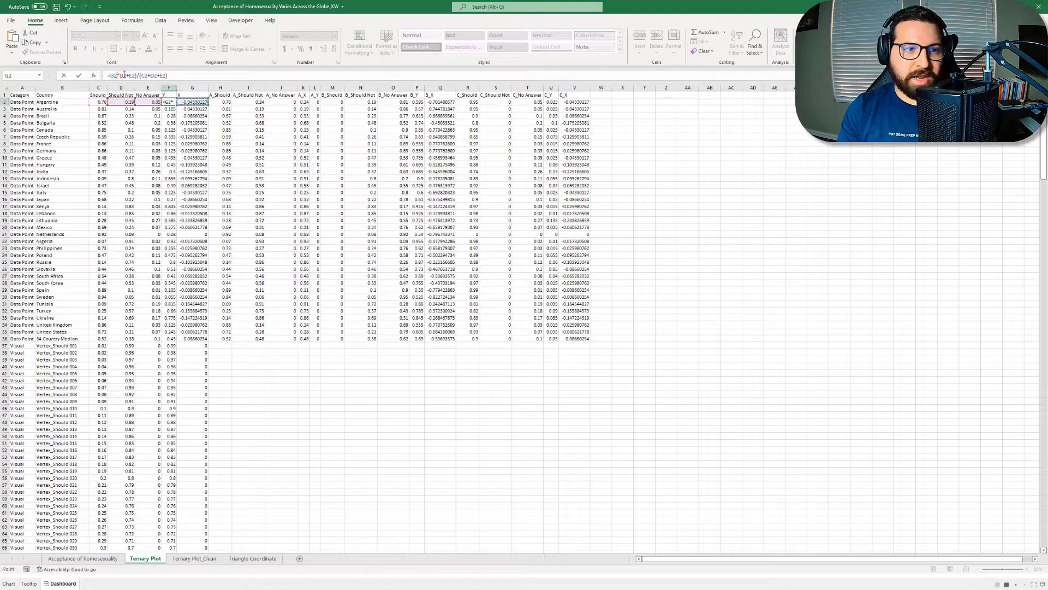
{"action": "key", "text": "Escape"}
{"action": "left_click", "coordinate": [194, 103]}
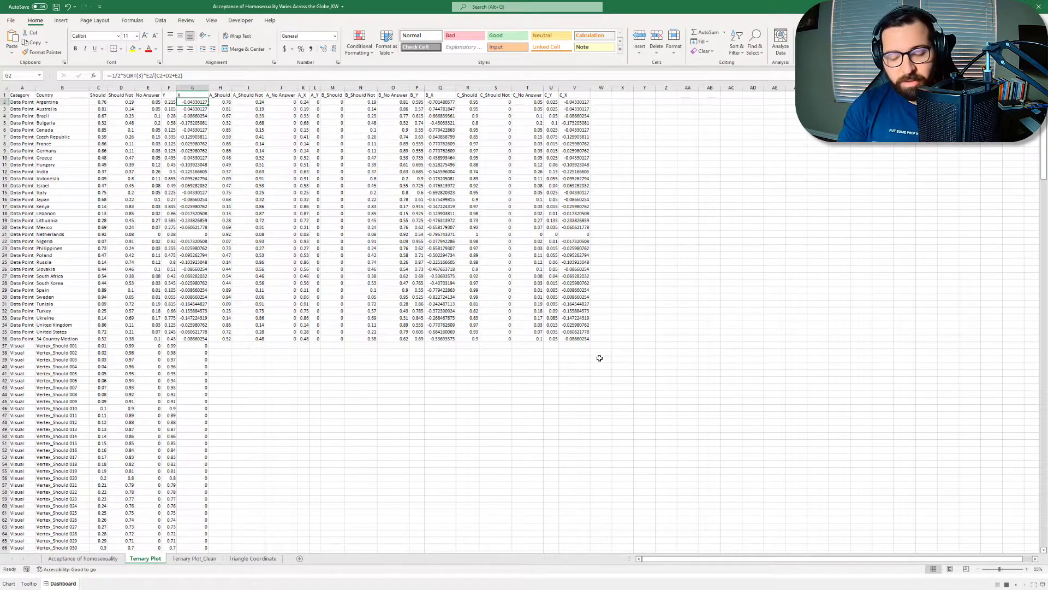
Step: Inspect the A-group cells in the Argentina row, including the A_X formula
{"action": "left_click_drag", "start_coordinate": [226, 102], "coordinate": [337, 104]}
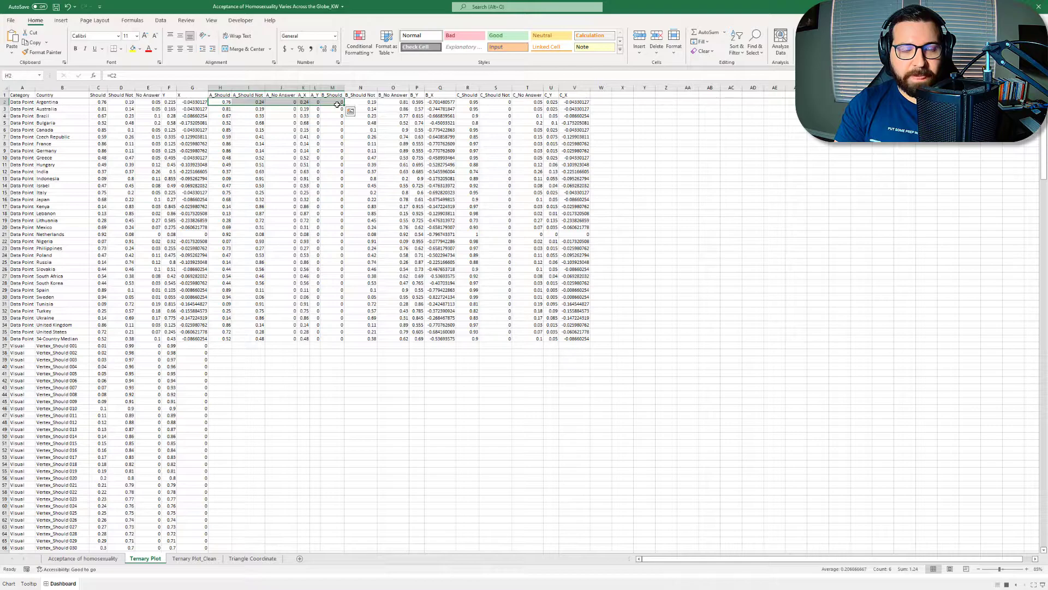
{"action": "left_click", "coordinate": [319, 102]}
{"action": "left_click", "coordinate": [304, 103]}
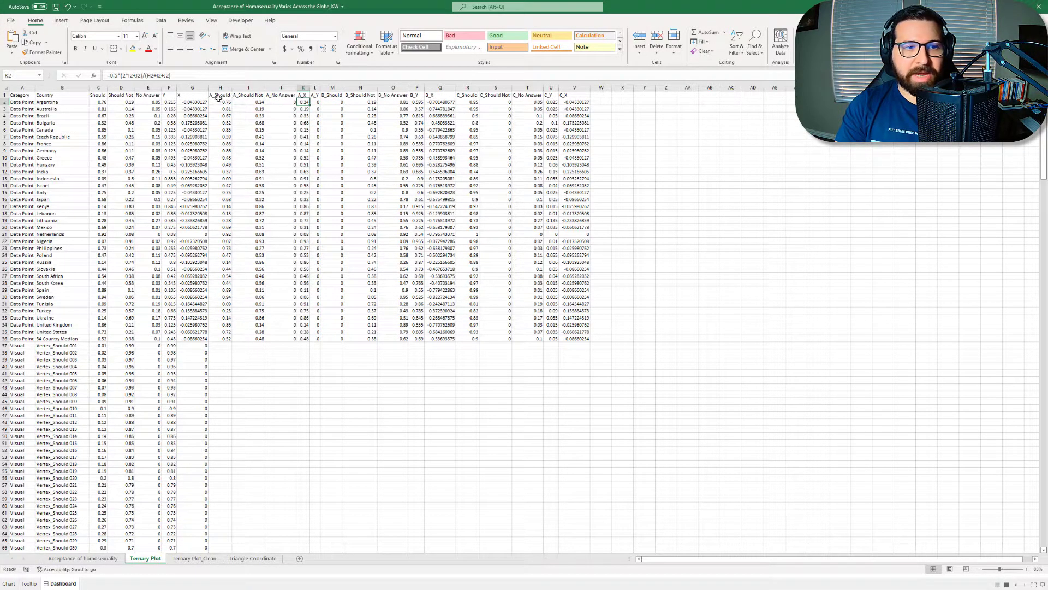
Step: Switch to the dashboard, view Hungary's details on the ternary plot, and return to the workbook
{"action": "left_click", "coordinate": [1001, 6]}
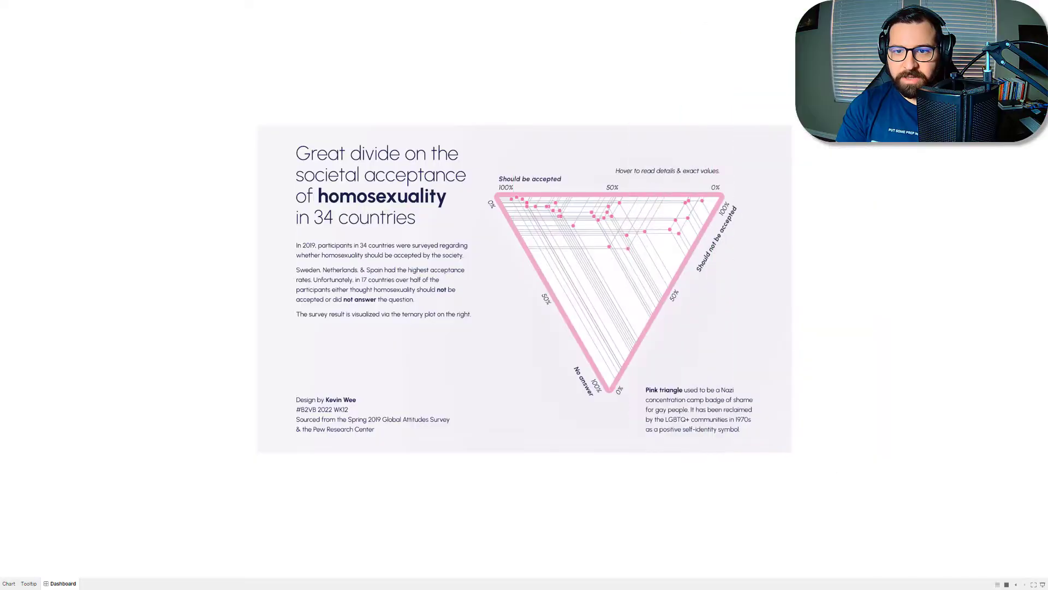
{"action": "mouse_move", "coordinate": [620, 208]}
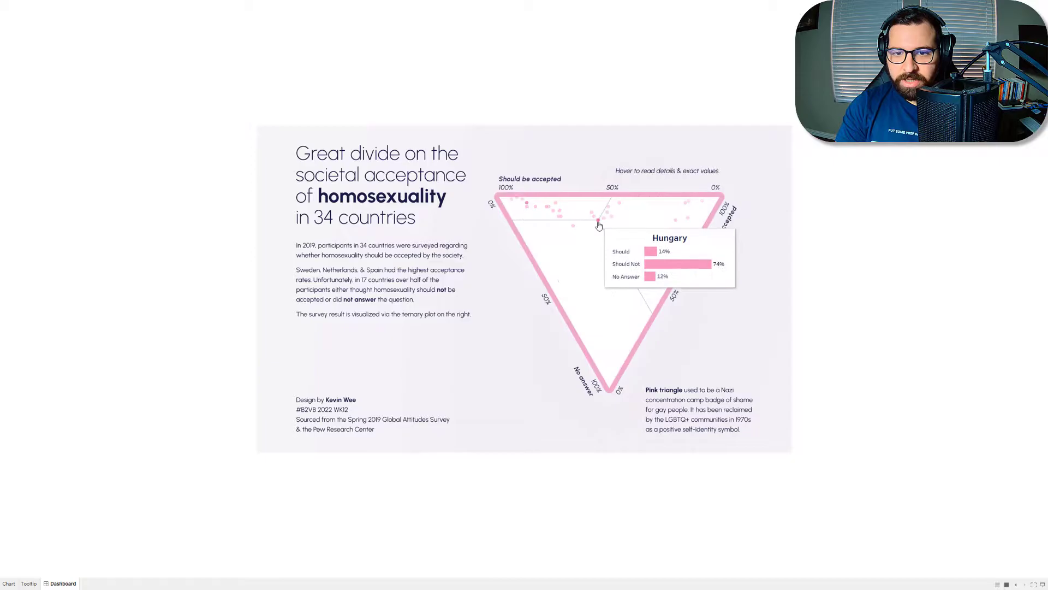
{"action": "left_click_drag", "start_coordinate": [1047, 164], "coordinate": [548, 1]}
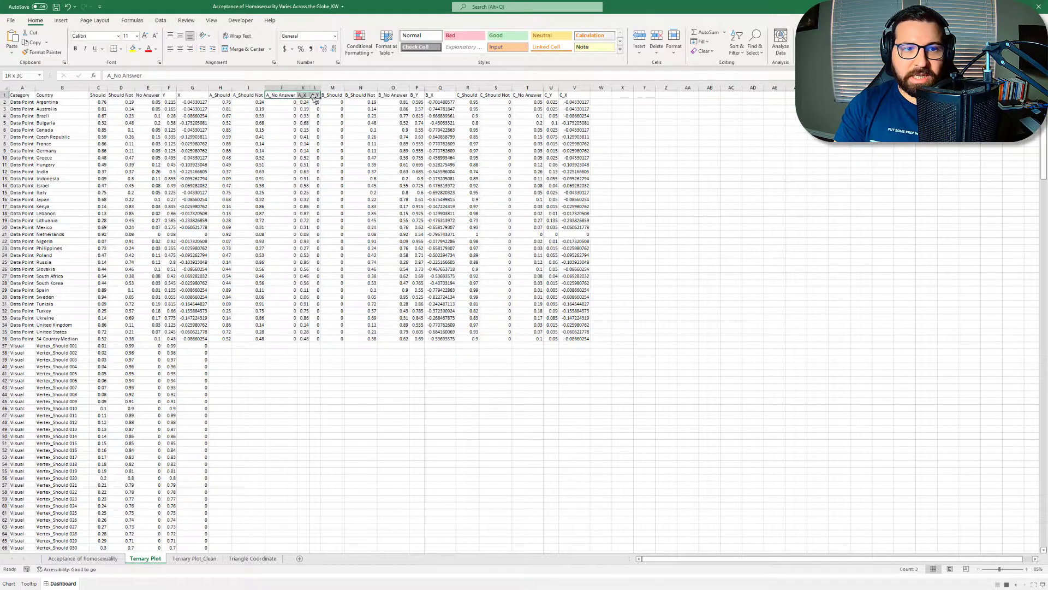
Step: Compare Argentina's A, B and C coordinate pairs with its main Y and X coordinates in row 2
{"action": "left_click_drag", "start_coordinate": [304, 102], "coordinate": [315, 102]}
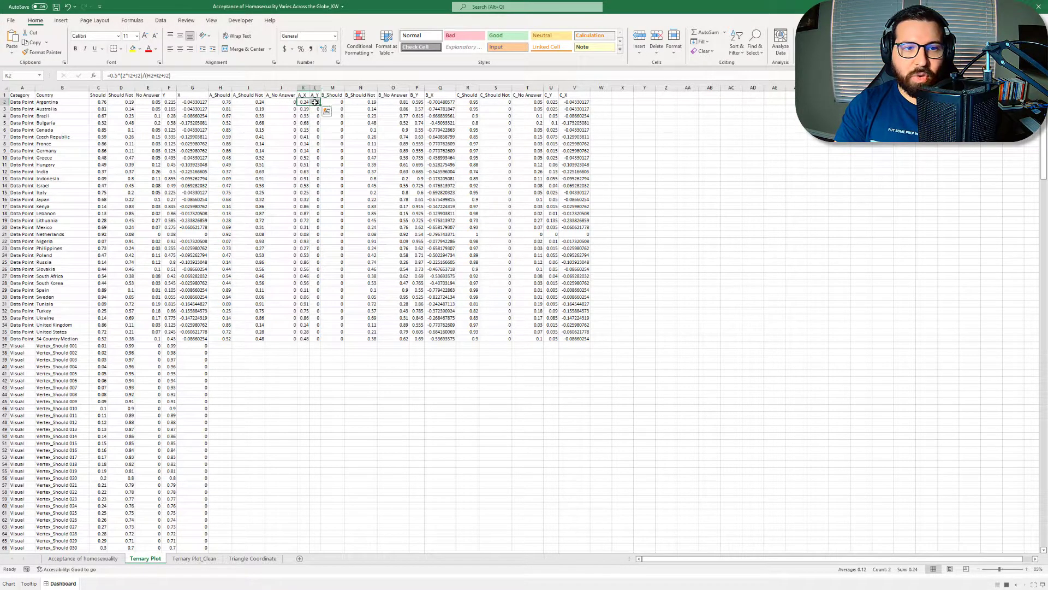
{"action": "left_click_drag", "start_coordinate": [417, 103], "coordinate": [439, 107]}
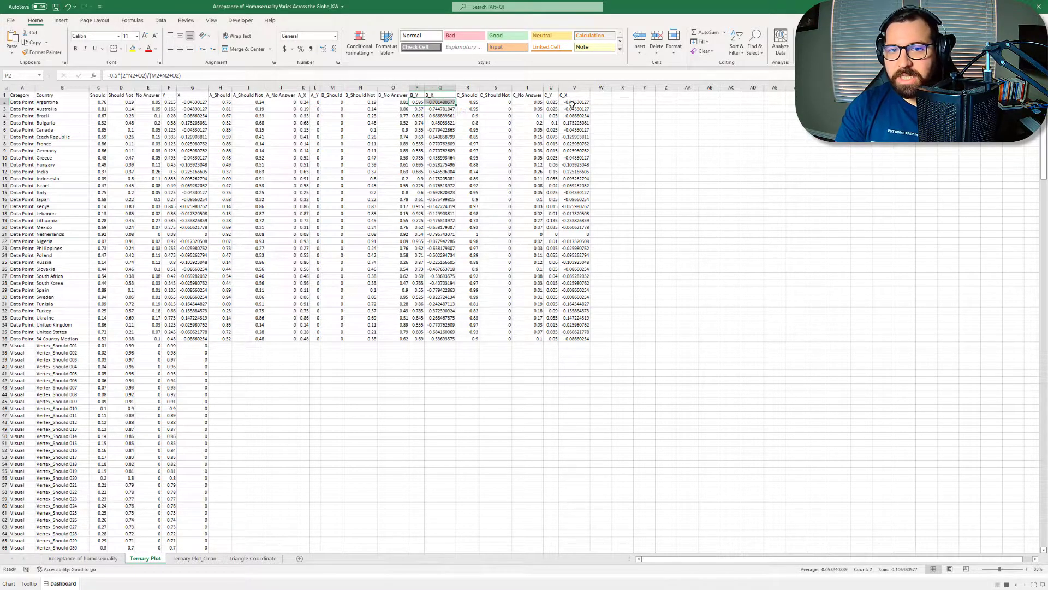
{"action": "left_click_drag", "start_coordinate": [552, 102], "coordinate": [581, 102]}
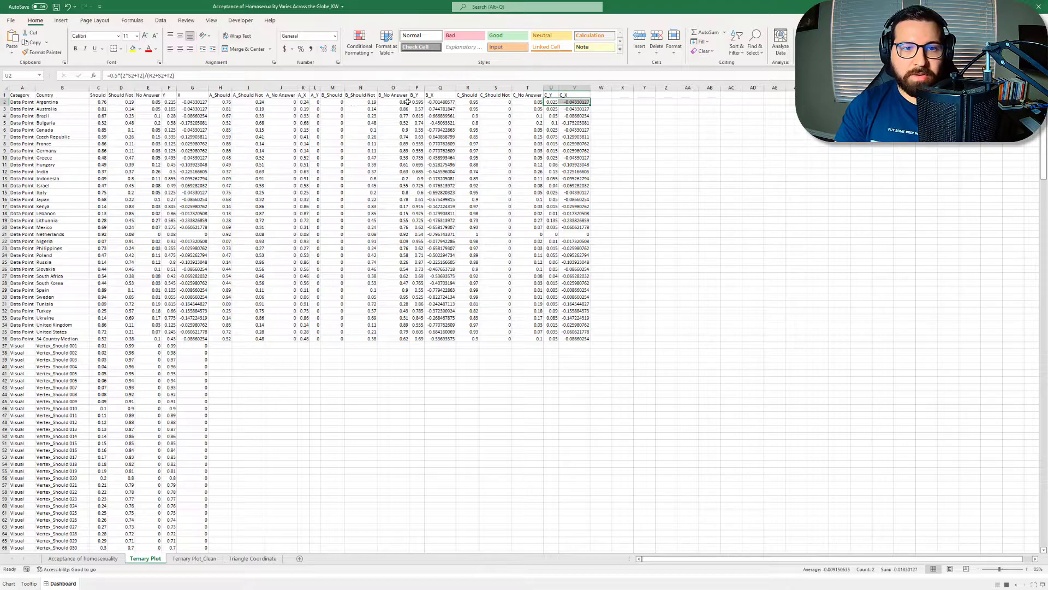
{"action": "left_click_drag", "start_coordinate": [169, 102], "coordinate": [189, 102]}
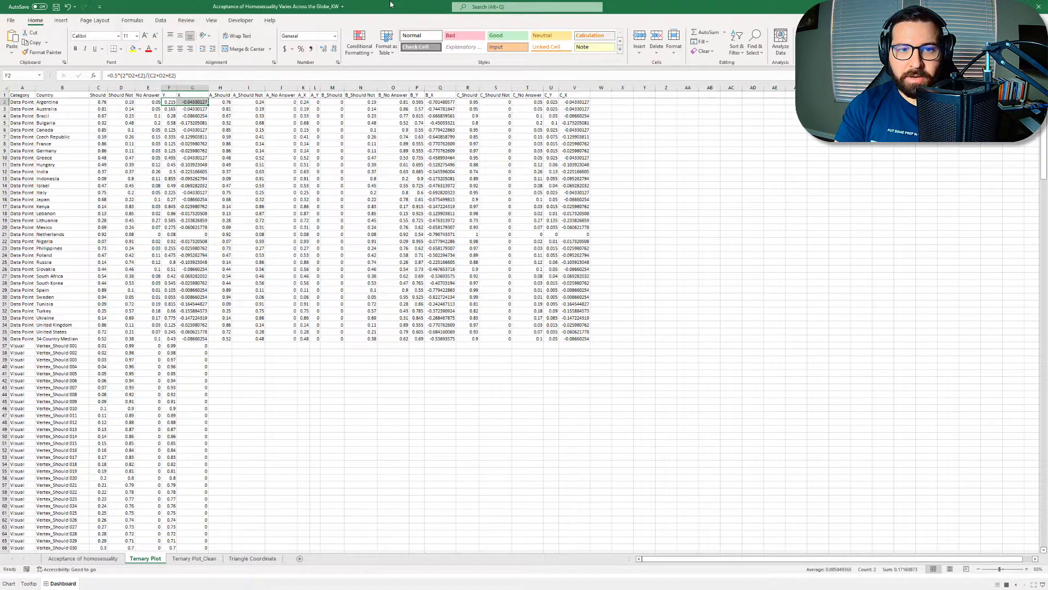
Step: Look over the Ternary Plot_Clean sheet and the first Vertex_Should rows of the Triangle Coordinate sheet
{"action": "left_click", "coordinate": [207, 560]}
{"action": "left_click", "coordinate": [401, 170]}
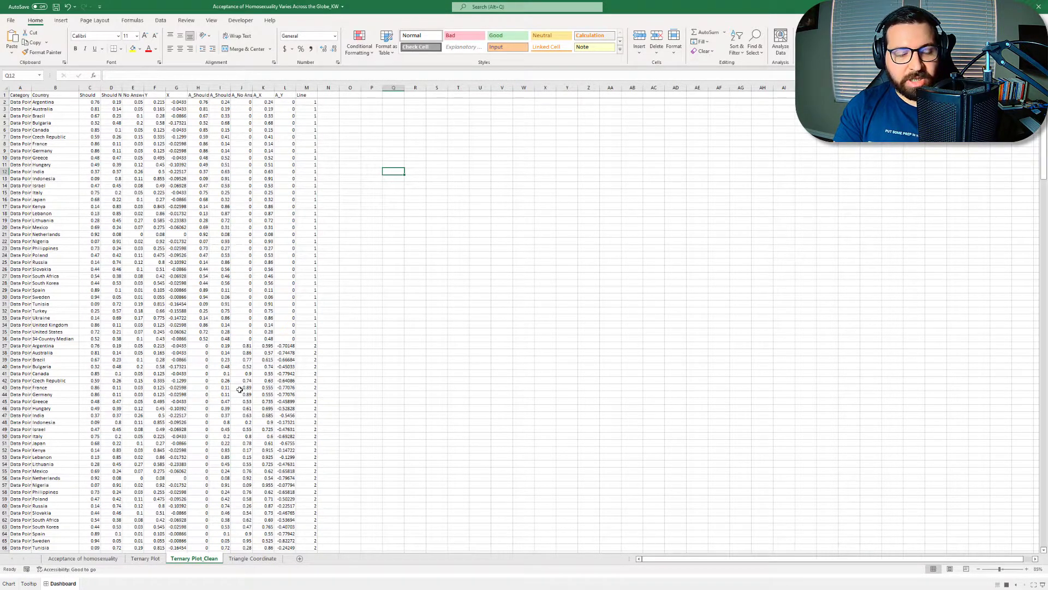
{"action": "left_click", "coordinate": [253, 560]}
{"action": "scroll", "coordinate": [253, 464], "scroll_direction": "up", "scroll_amount": 20}
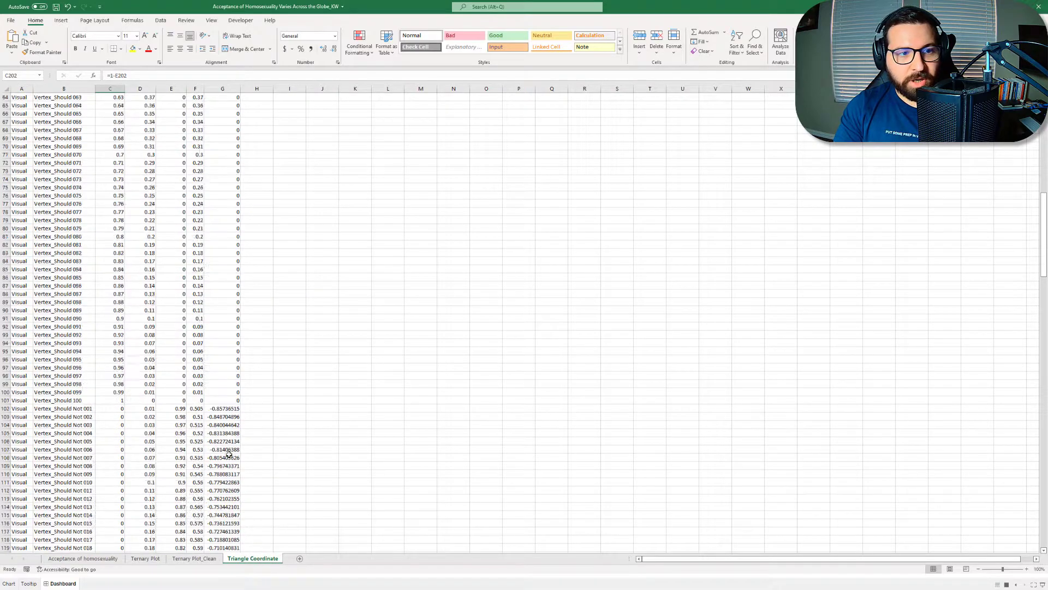
{"action": "left_click_drag", "start_coordinate": [36, 105], "coordinate": [226, 100]}
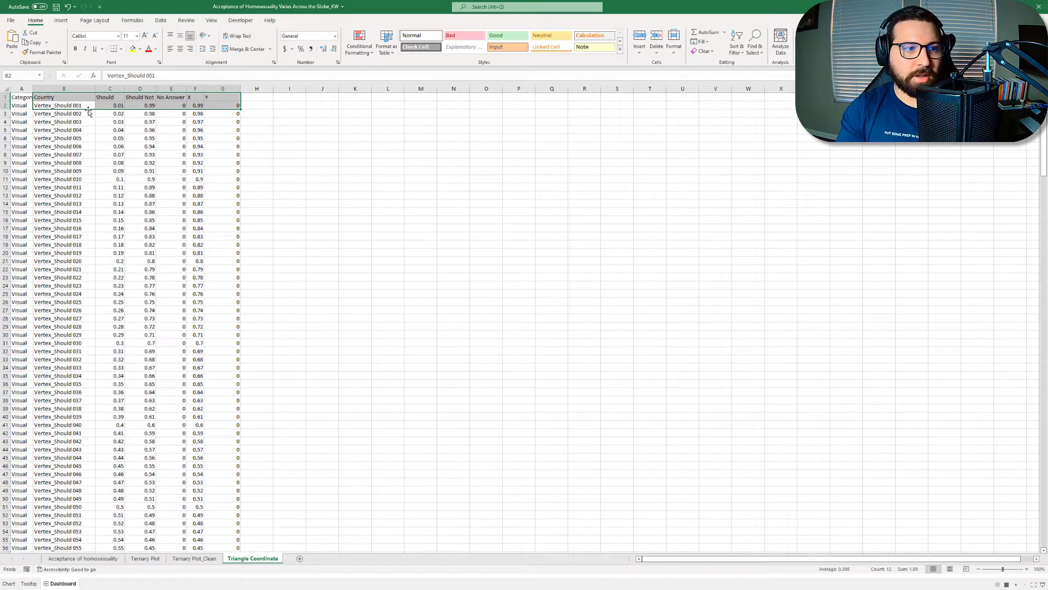
{"action": "left_click", "coordinate": [105, 99]}
{"action": "left_click", "coordinate": [114, 111]}
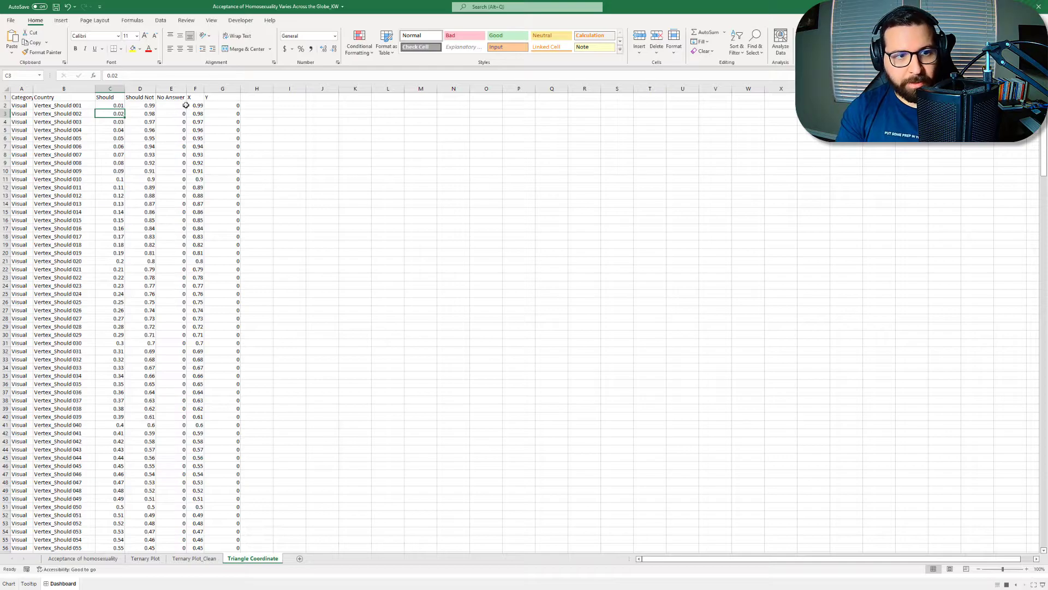
Step: Review the Y/X and A_X/A_Y coordinate pairs on the Ternary Plot_Clean sheet and the stacked rows numbered in the Line column
{"action": "left_click", "coordinate": [196, 558]}
{"action": "left_click_drag", "start_coordinate": [158, 102], "coordinate": [174, 102]}
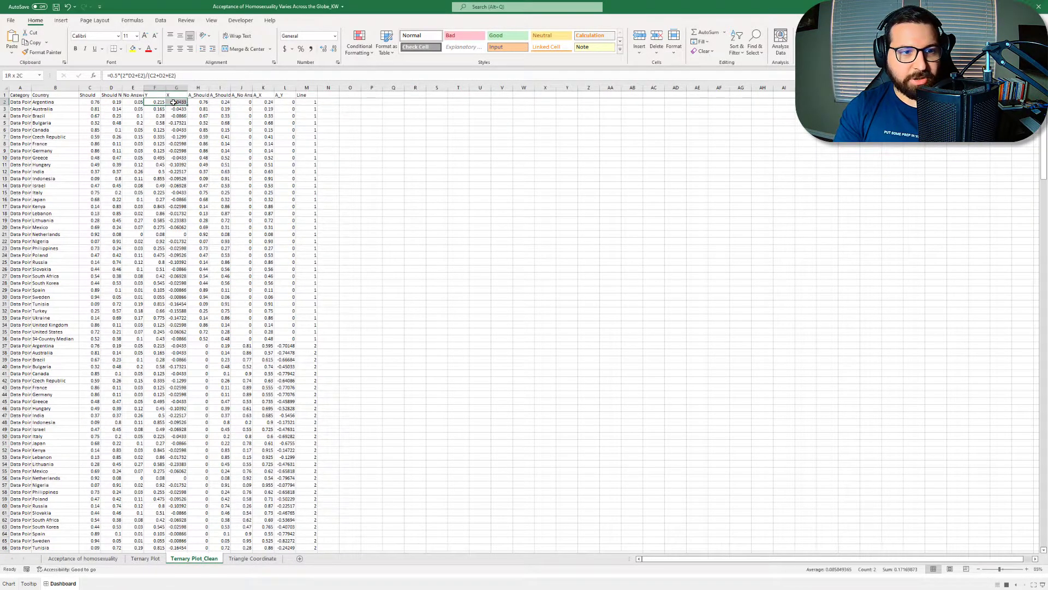
{"action": "left_click_drag", "start_coordinate": [267, 102], "coordinate": [279, 99]}
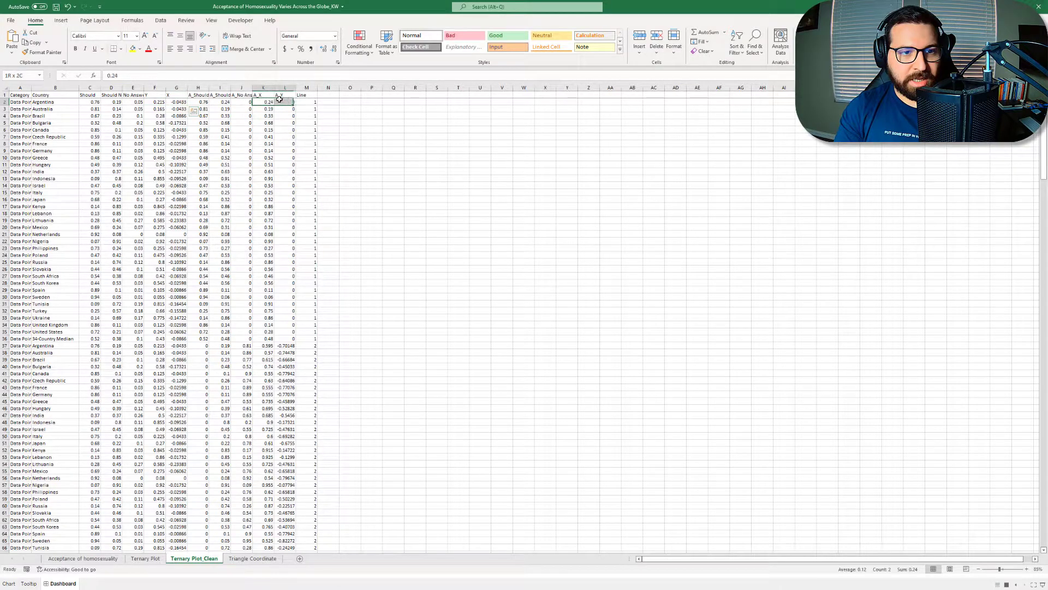
{"action": "left_click", "coordinate": [304, 102]}
{"action": "scroll", "coordinate": [300, 192], "scroll_direction": "down", "scroll_amount": 4}
{"action": "scroll", "coordinate": [300, 192], "scroll_direction": "down", "scroll_amount": 1}
{"action": "left_click", "coordinate": [308, 249]}
{"action": "scroll", "coordinate": [311, 250], "scroll_direction": "down", "scroll_amount": 10}
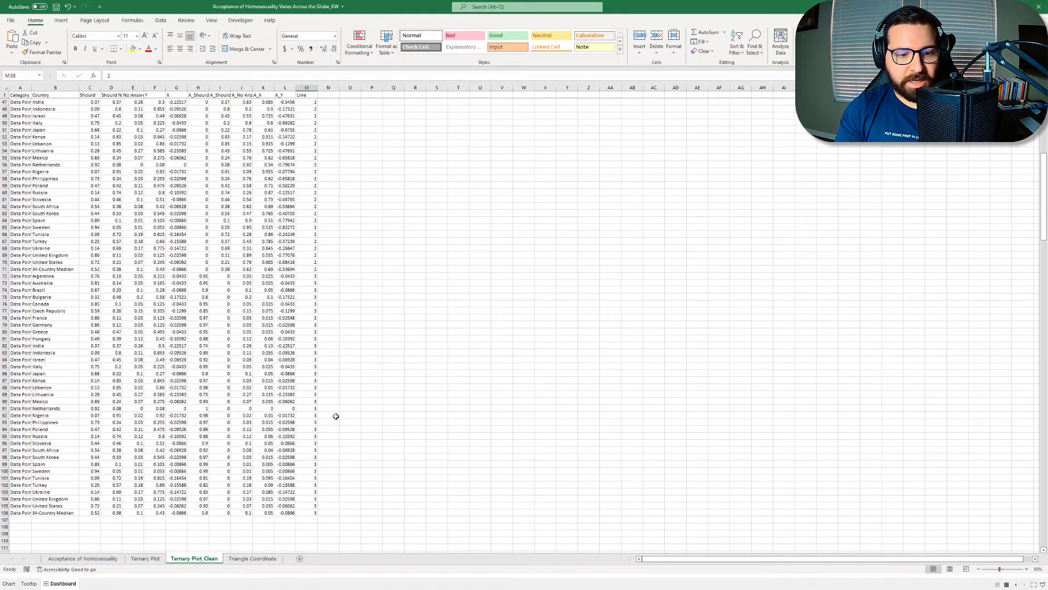
{"action": "scroll", "coordinate": [323, 393], "scroll_direction": "up", "scroll_amount": 15}
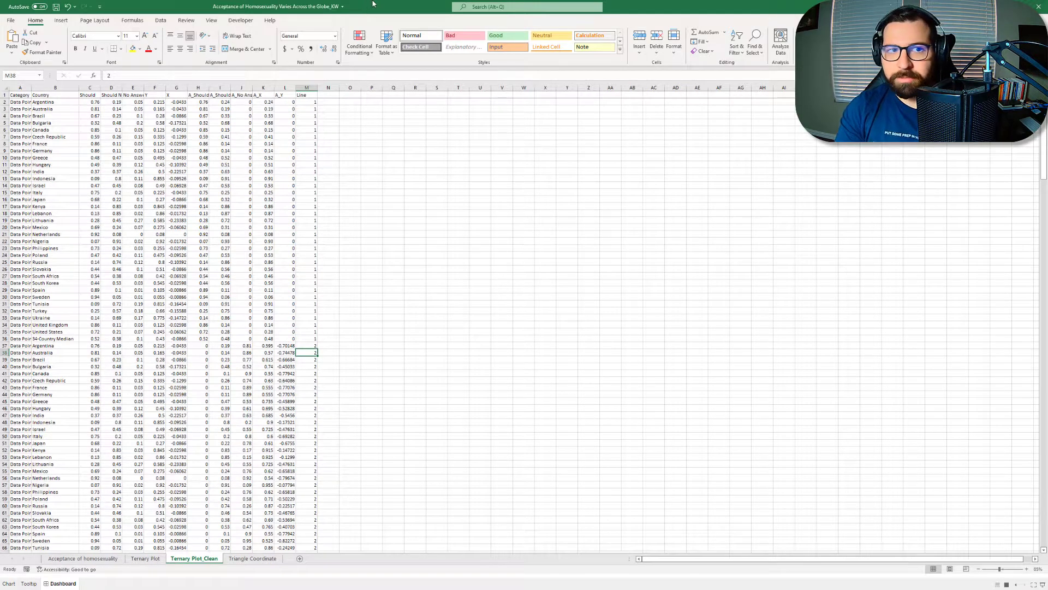
Step: Switch to Tableau Prep Builder, add the Superstore Orders table to the flow and attach a Clean step
{"action": "left_click_drag", "start_coordinate": [373, 3], "coordinate": [1, 218]}
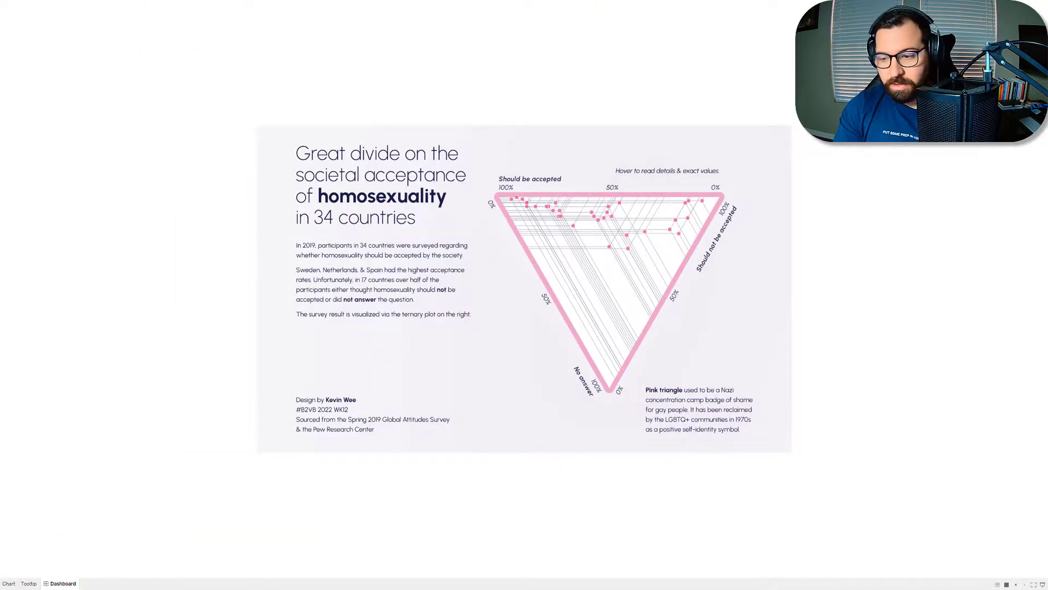
{"action": "key", "text": "alt+Tab"}
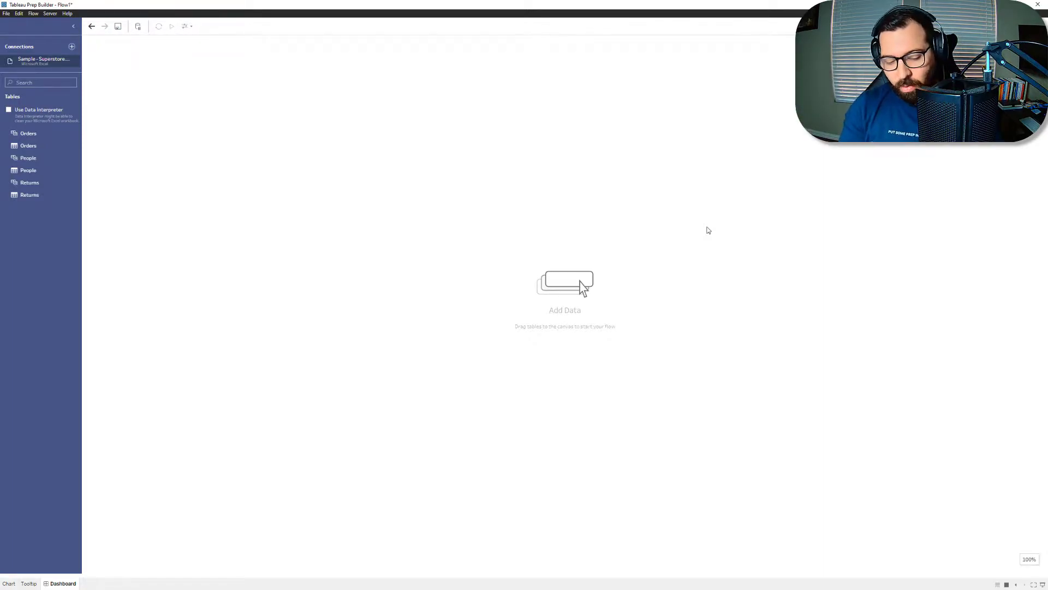
{"action": "left_click_drag", "start_coordinate": [42, 147], "coordinate": [159, 142]}
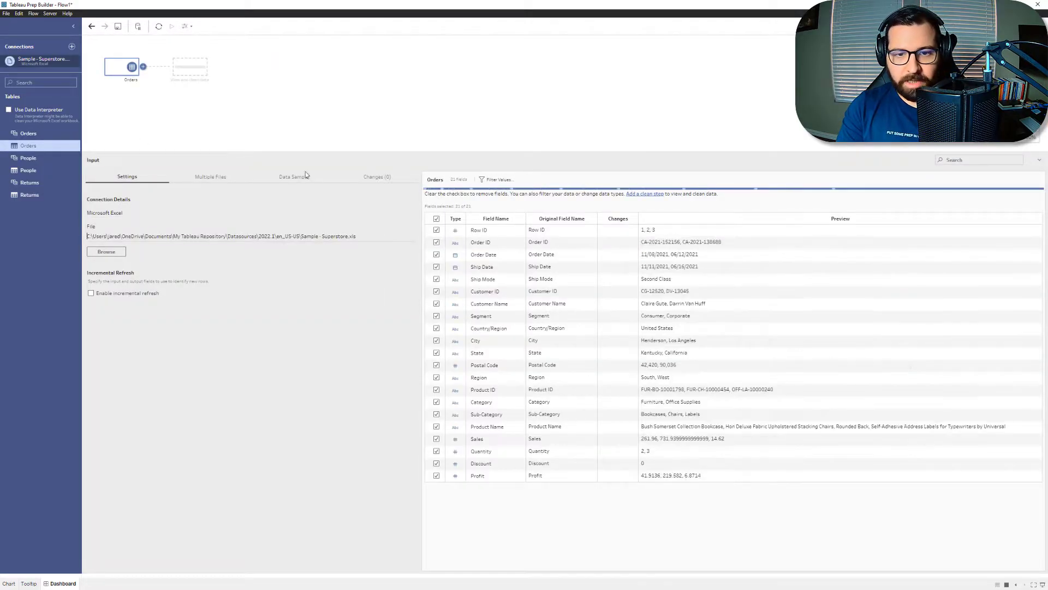
{"action": "left_click", "coordinate": [195, 73]}
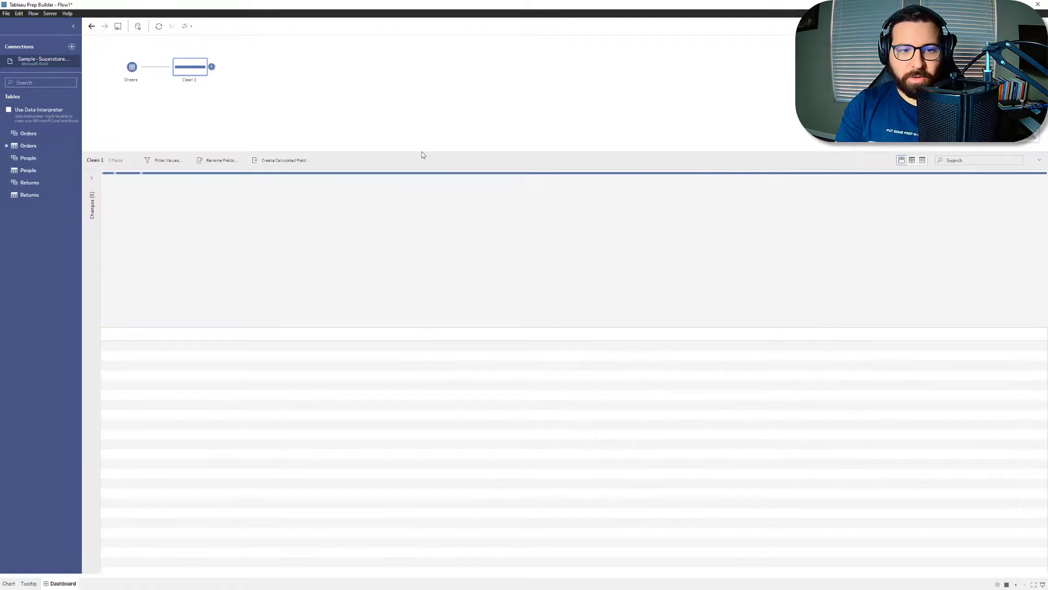
{"action": "left_click", "coordinate": [519, 322]}
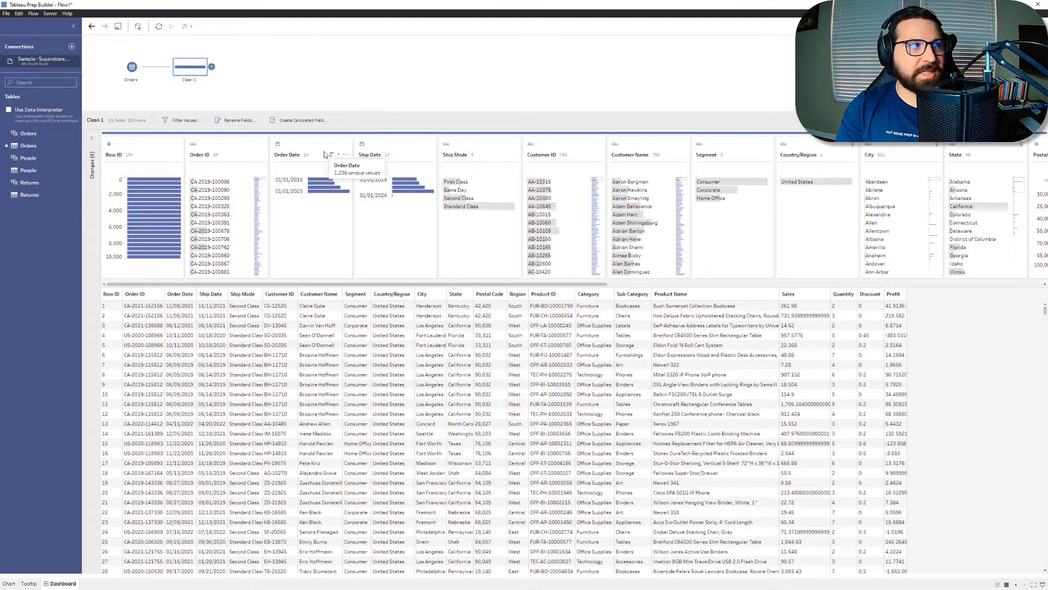
{"action": "left_click", "coordinate": [480, 328]}
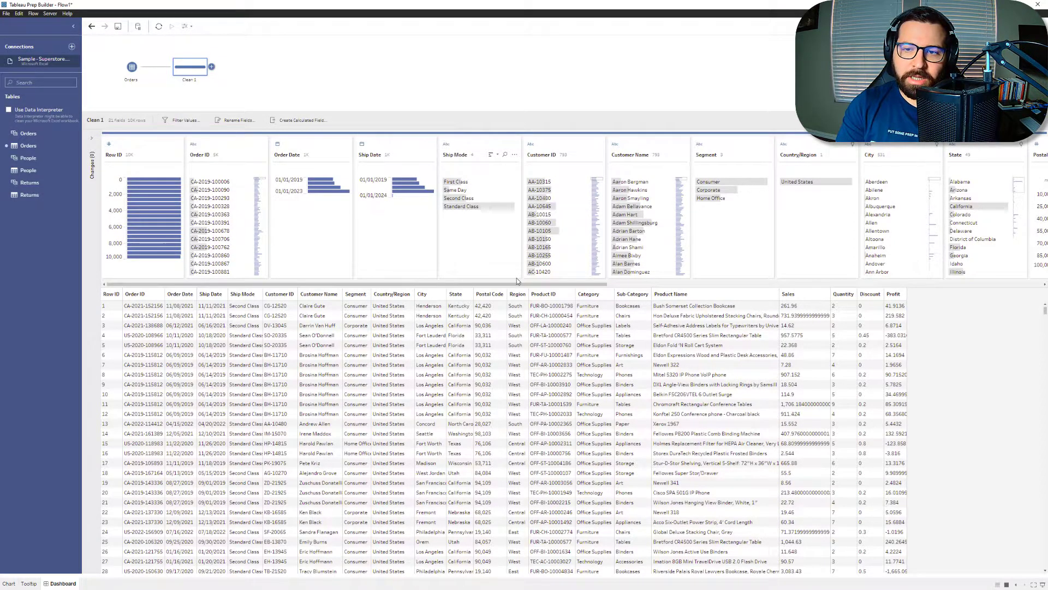
Step: Keep only the Segment, State and Sales fields, and rename the Clean step Keep Only
{"action": "mouse_move", "coordinate": [715, 200]}
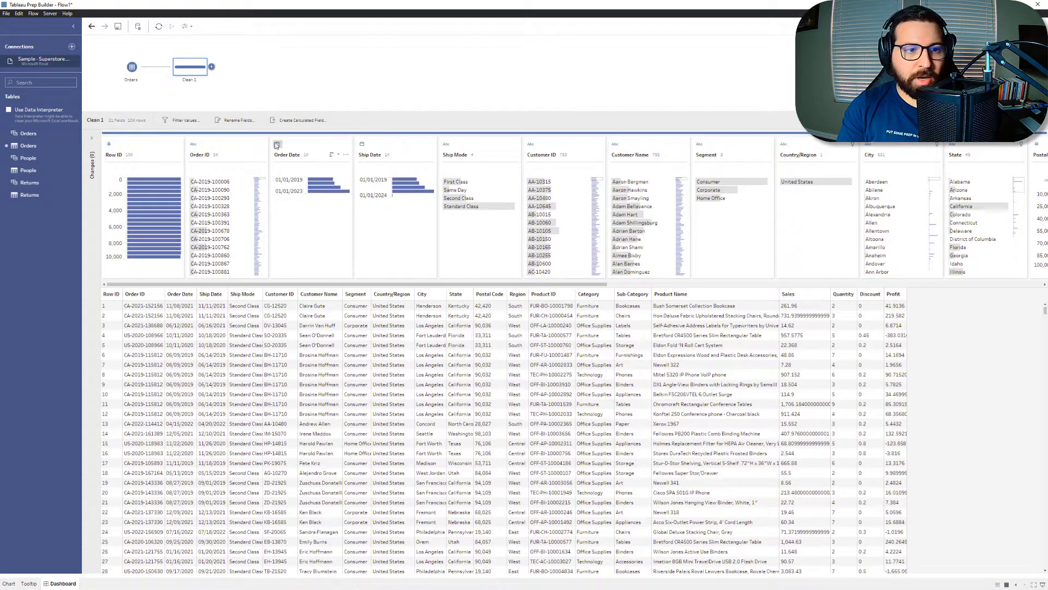
{"action": "left_click", "coordinate": [718, 149]}
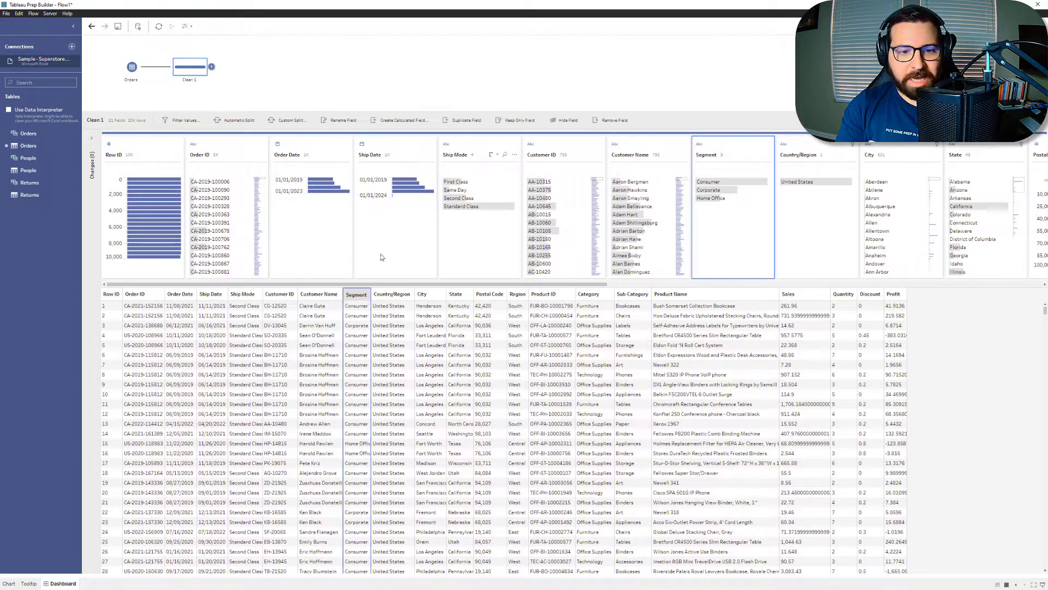
{"action": "left_click", "coordinate": [456, 297], "text": "ctrl"}
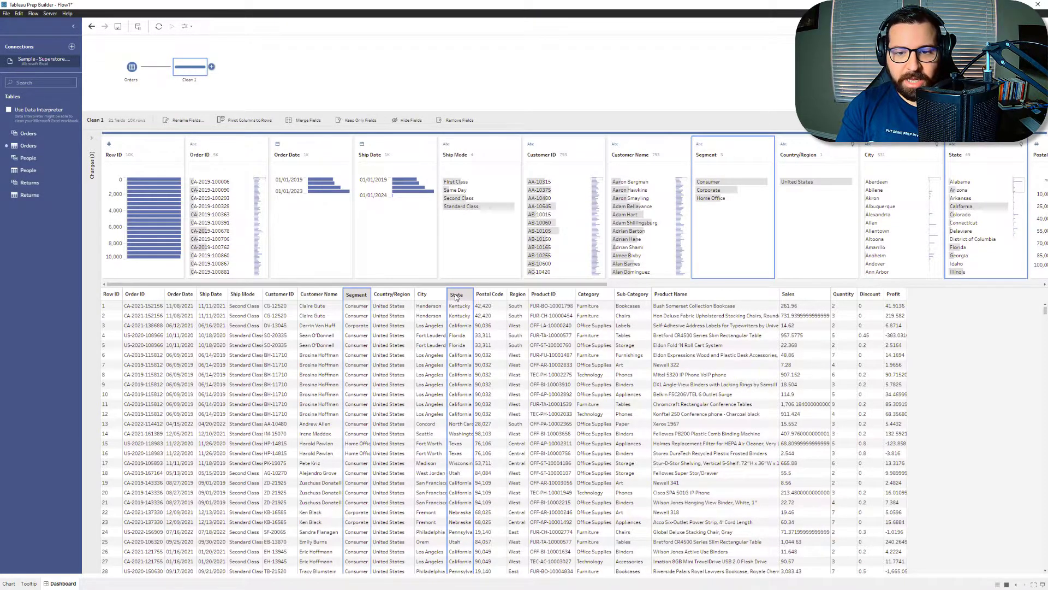
{"action": "left_click", "coordinate": [794, 298], "text": "ctrl"}
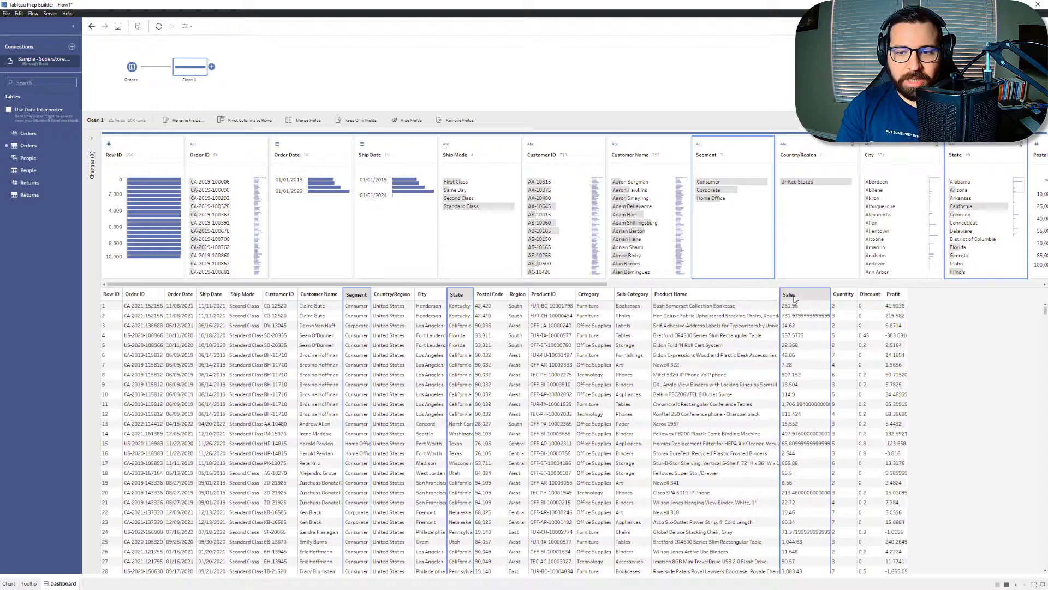
{"action": "left_click", "coordinate": [363, 122]}
{"action": "double_click", "coordinate": [189, 79]}
{"action": "type", "text": "Keep Only"}
{"action": "key", "text": "Return"}
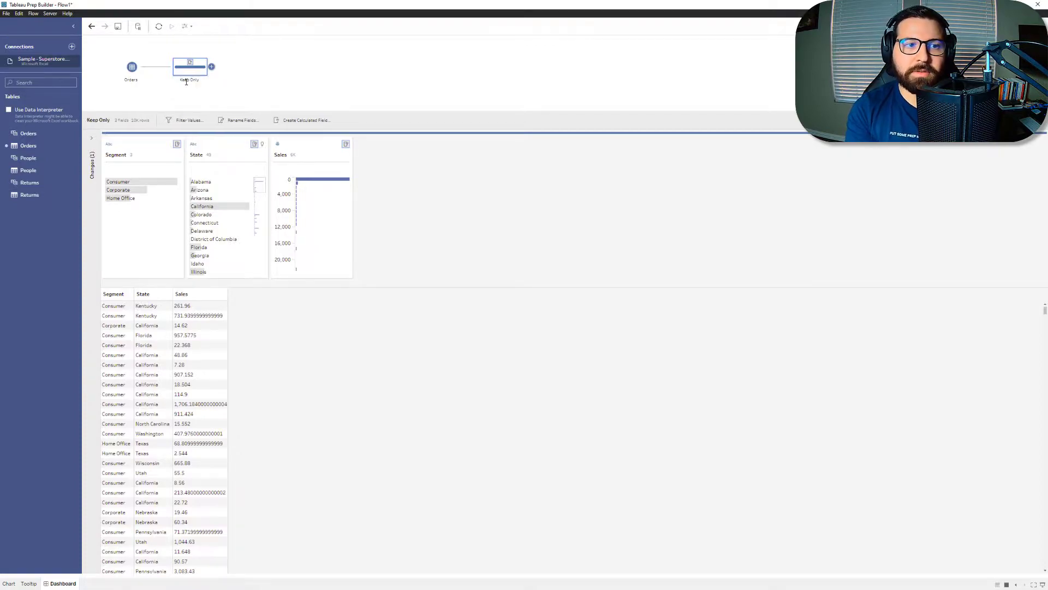
Step: Reorder the fields so State comes before Segment, and rename State to Dimension
{"action": "left_click_drag", "start_coordinate": [125, 151], "coordinate": [229, 156]}
{"action": "double_click", "coordinate": [113, 155]}
{"action": "type", "text": "Dimension"}
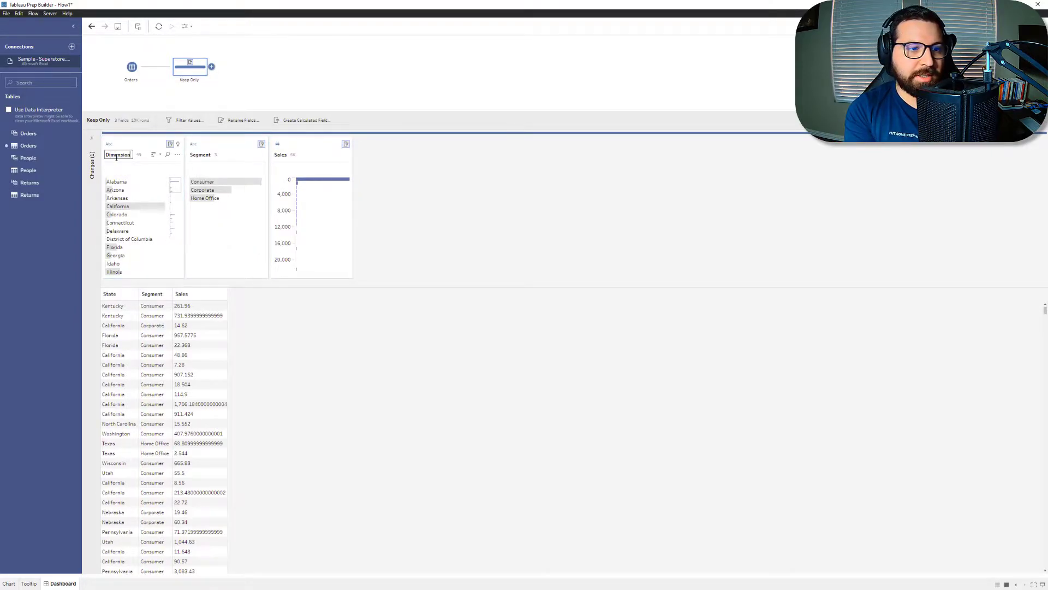
{"action": "key", "text": "Return"}
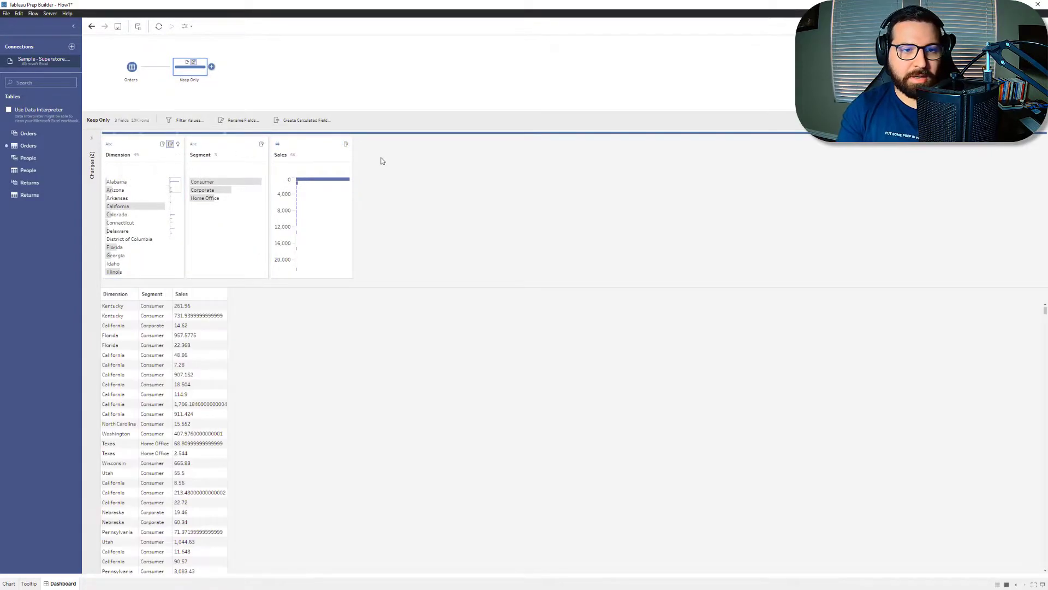
Step: Rename the Sales field to Metric
{"action": "double_click", "coordinate": [275, 160]}
{"action": "type", "text": "M"}
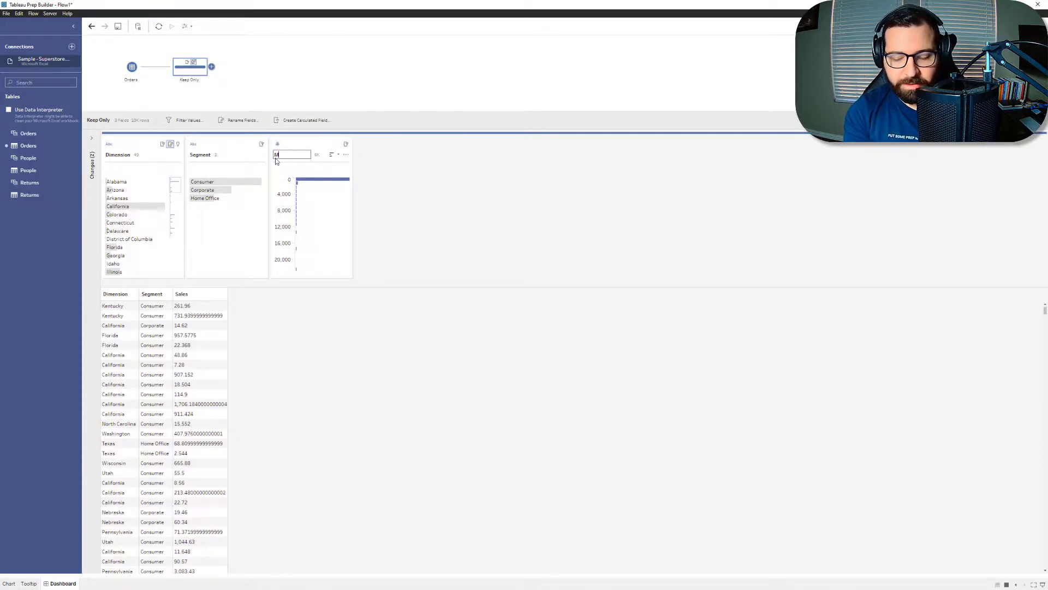
{"action": "type", "text": "etric"}
{"action": "key", "text": "Return"}
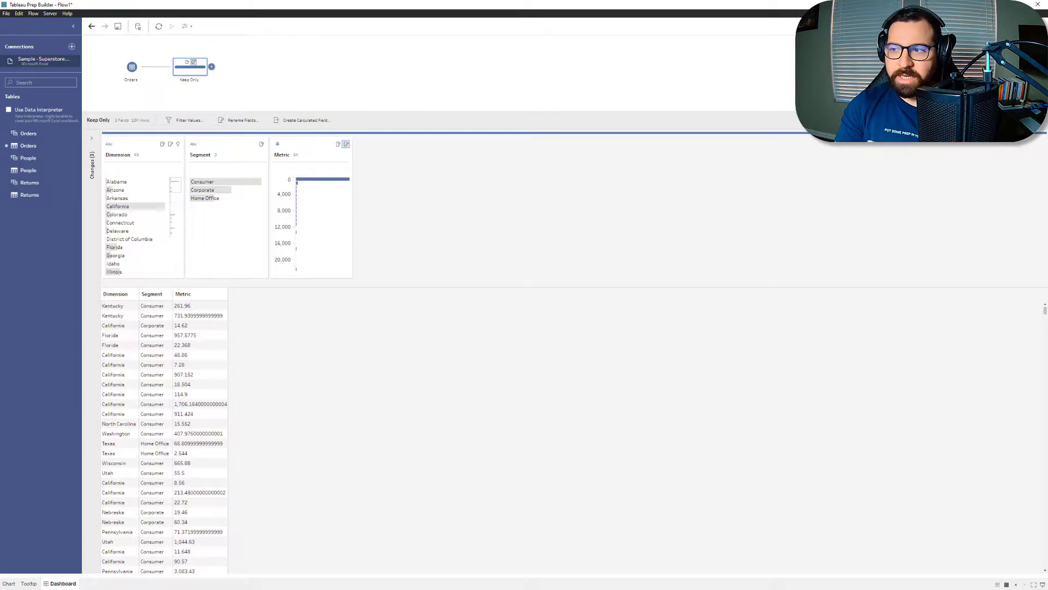
Step: Add an Aggregate step after Keep Only, grouping by Dimension and Segment and summing Metric
{"action": "left_click", "coordinate": [468, 328]}
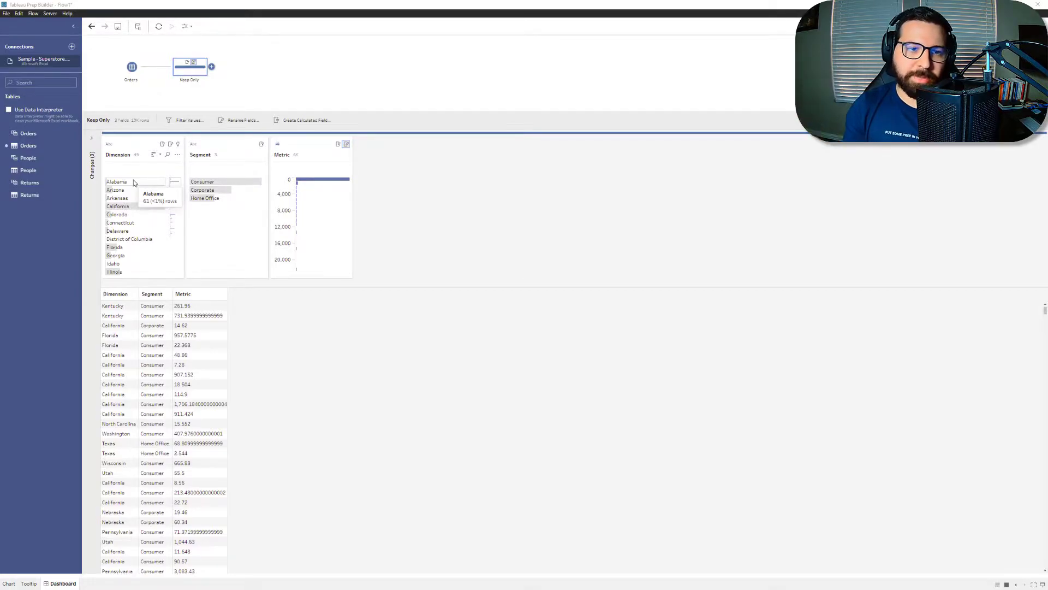
{"action": "left_click", "coordinate": [212, 66]}
{"action": "left_click", "coordinate": [232, 109]}
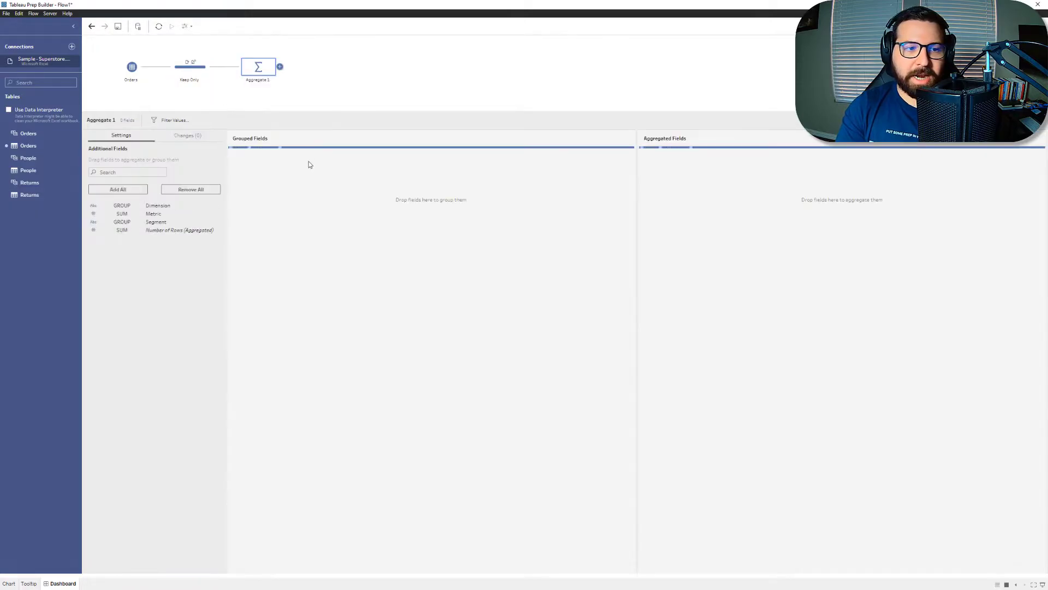
{"action": "left_click_drag", "start_coordinate": [158, 205], "coordinate": [306, 202]}
{"action": "left_click_drag", "start_coordinate": [180, 213], "coordinate": [343, 212]}
{"action": "left_click_drag", "start_coordinate": [176, 206], "coordinate": [665, 227]}
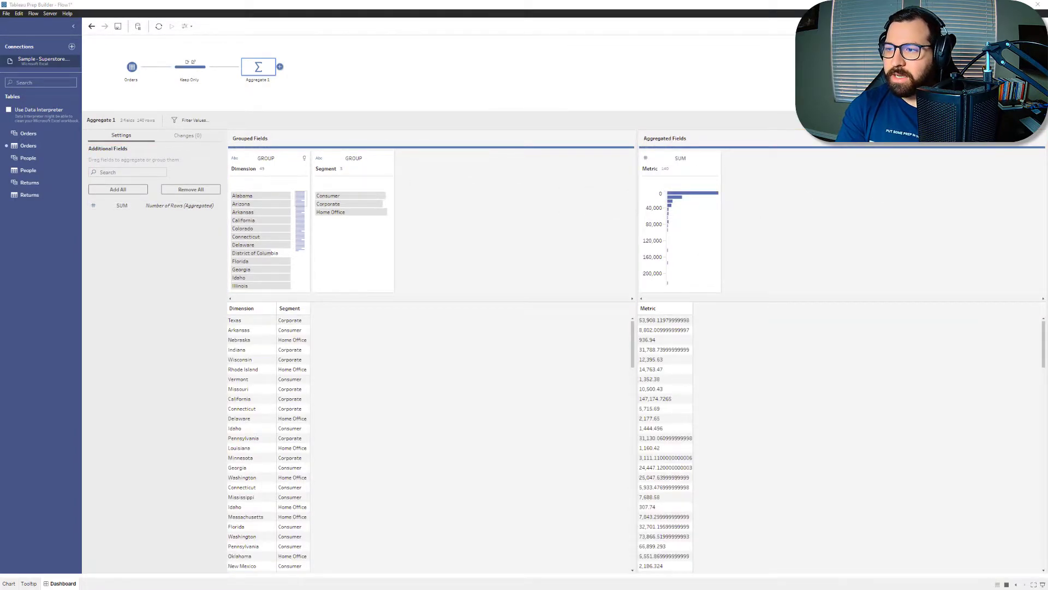
Step: Rename the aggregation step Aggregate and attach a Clean step after it
{"action": "double_click", "coordinate": [266, 81]}
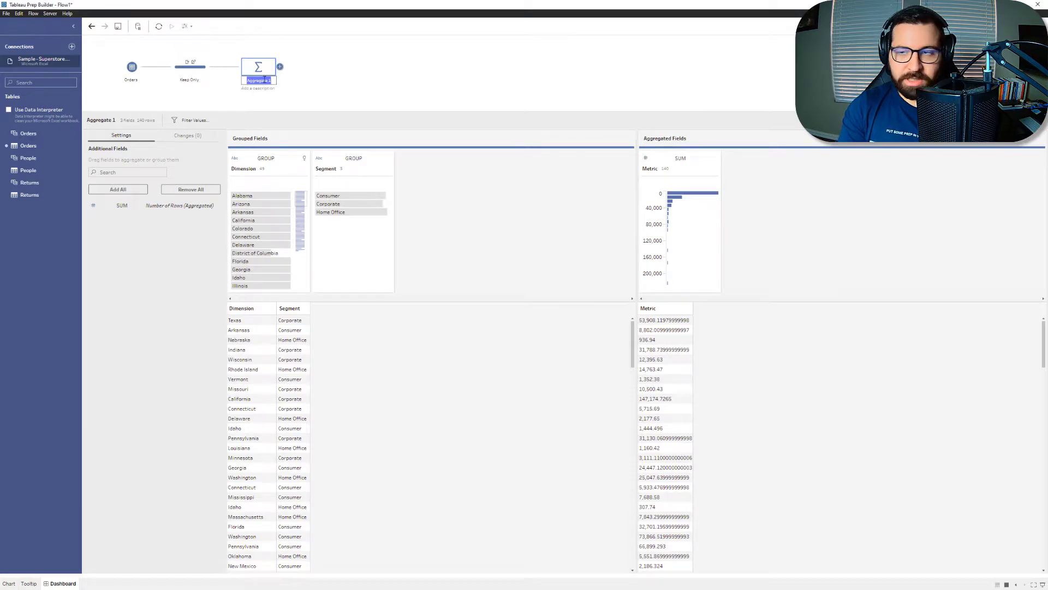
{"action": "type", "text": "Aggregate"}
{"action": "key", "text": "Return"}
{"action": "left_click", "coordinate": [280, 66]}
{"action": "left_click", "coordinate": [302, 95]}
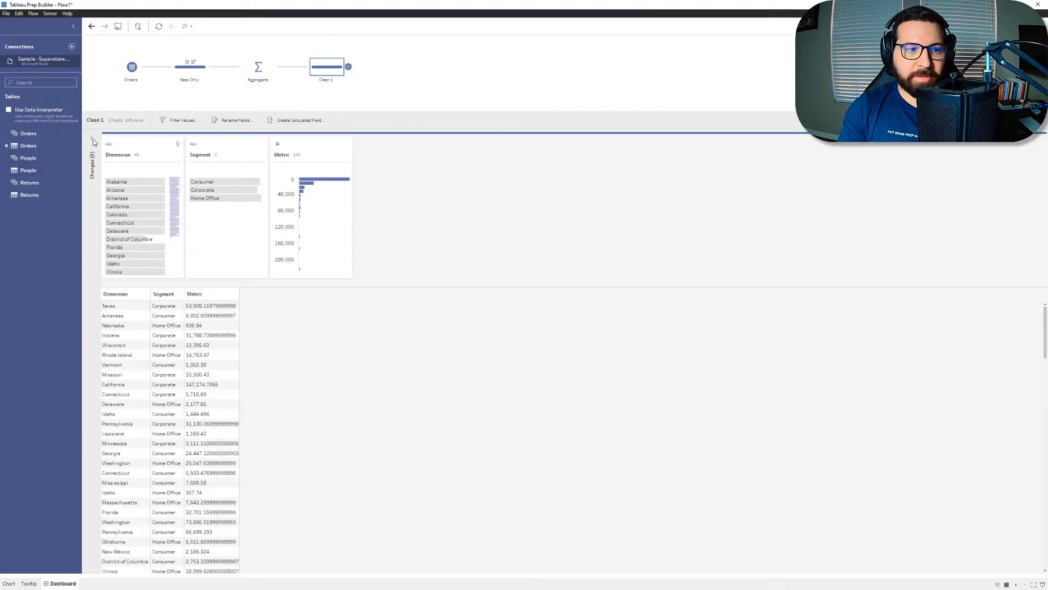
Step: Create a calculated field named Total Dimension Metric with the formula { FIXED [Dimension]: SUM([Metric])}
{"action": "left_click", "coordinate": [296, 124]}
{"action": "type", "text": "Total Dimension"}
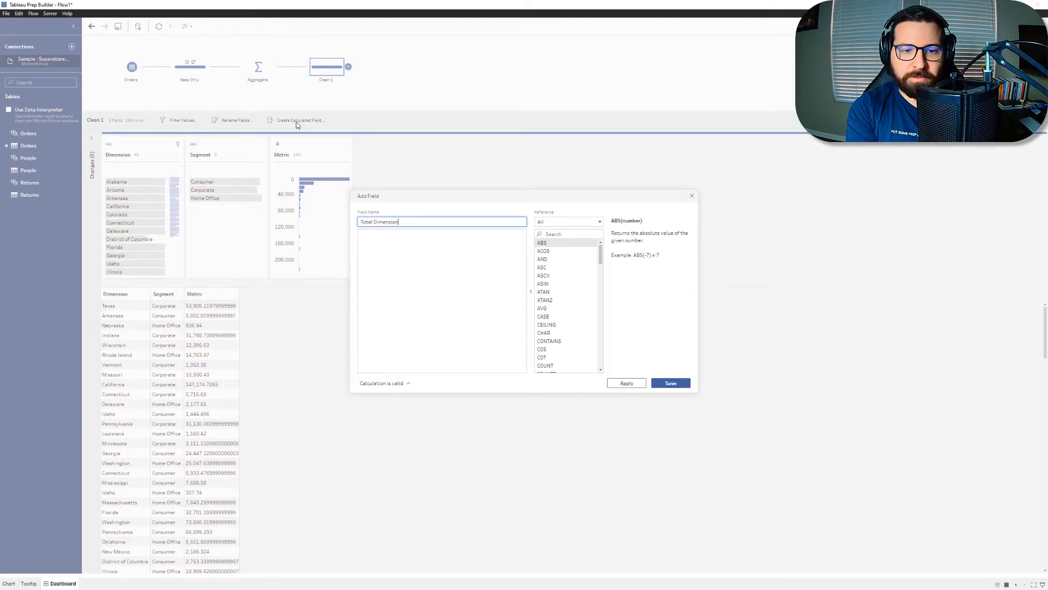
{"action": "type", "text": " Metric"}
{"action": "key", "text": "Tab"}
{"action": "type", "text": "{ FIXED "}
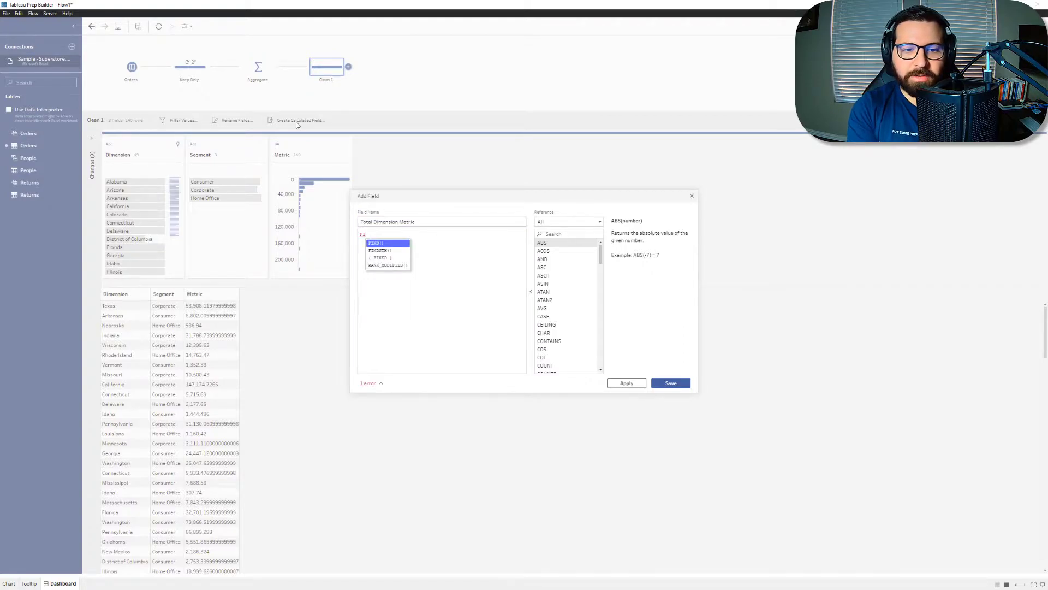
{"action": "type", "text": "[Dimension]:"}
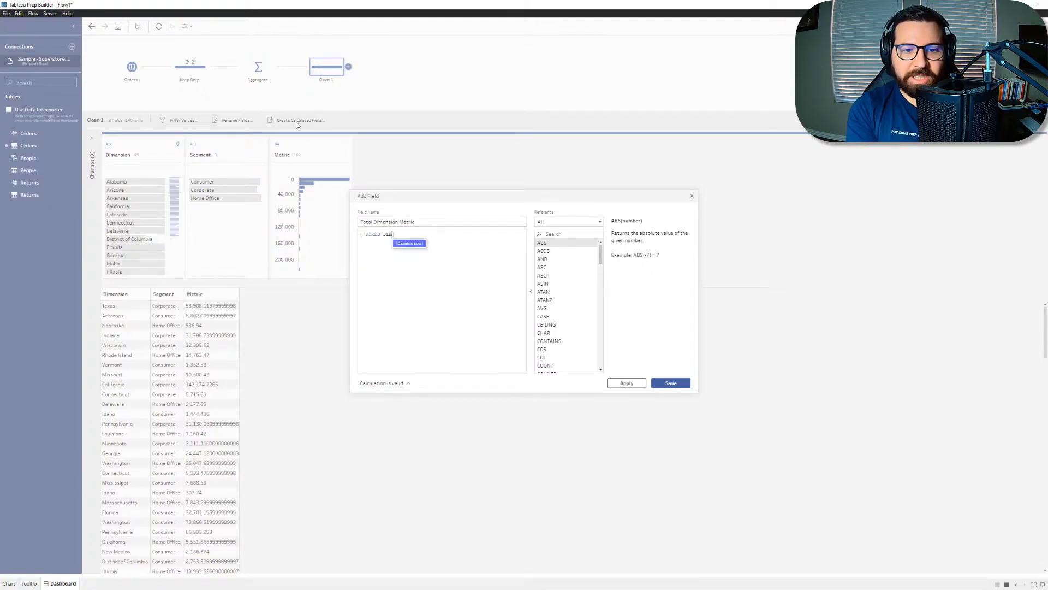
{"action": "type", "text": " SUM([Metric]"}
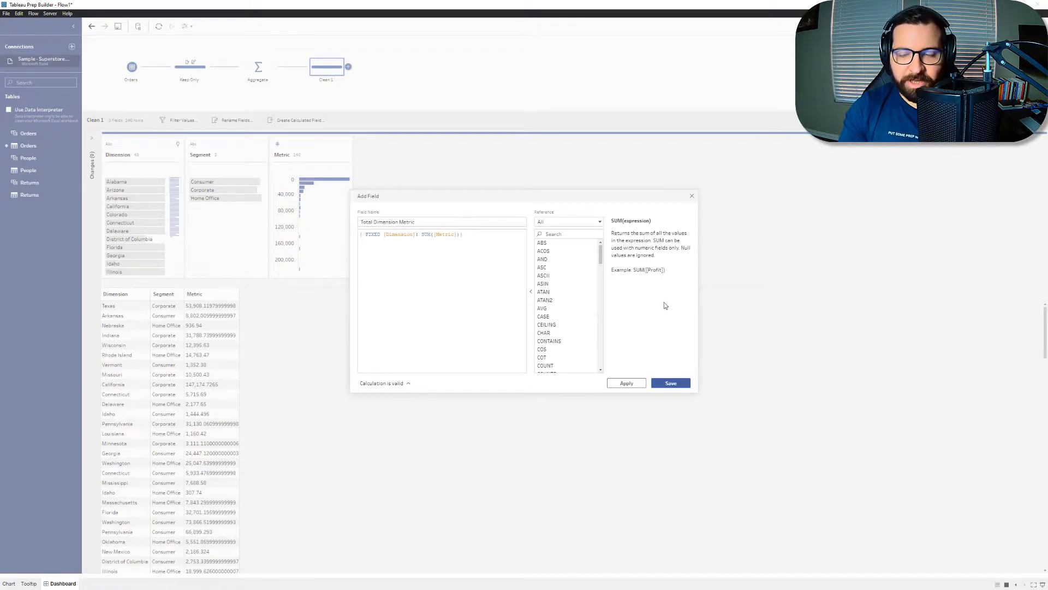
{"action": "left_click", "coordinate": [666, 385]}
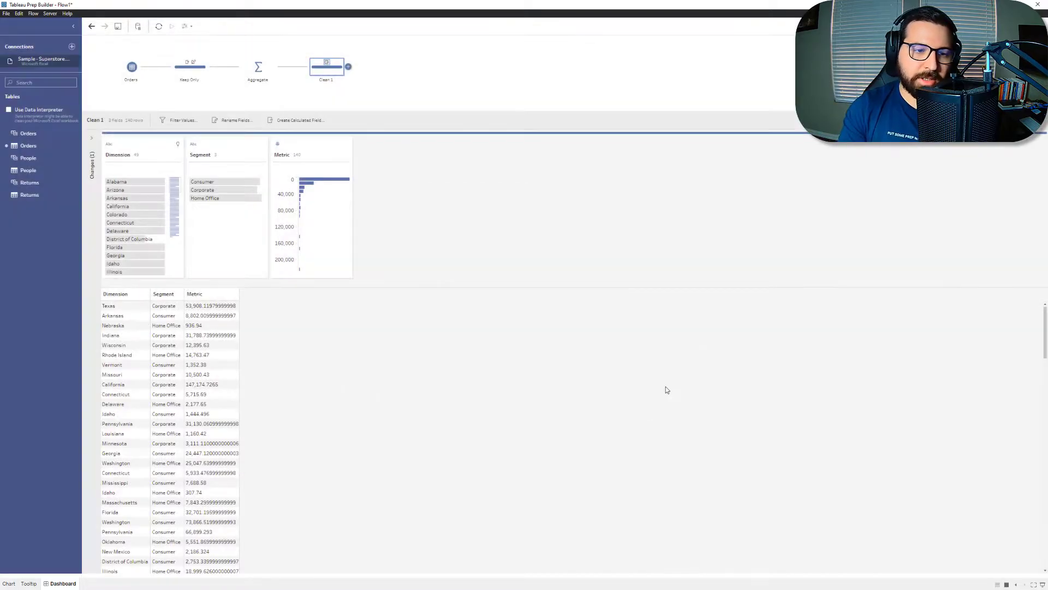
Step: Check the Metric and Total Dimension Metric values across segments for Alabama
{"action": "left_click_drag", "start_coordinate": [149, 298], "coordinate": [304, 301]}
{"action": "left_click", "coordinate": [117, 182]}
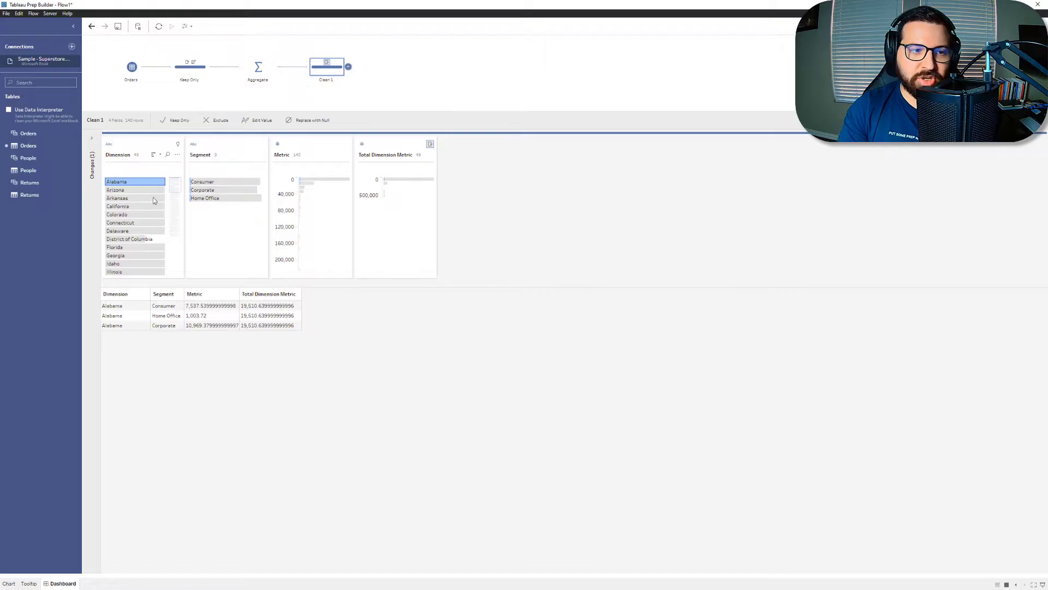
{"action": "left_click", "coordinate": [117, 181]}
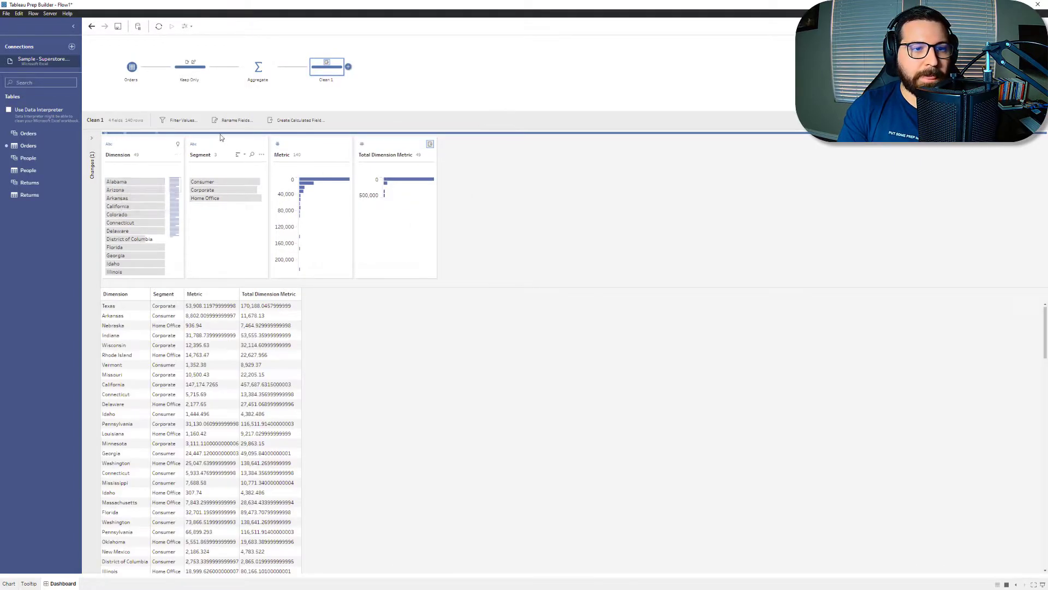
Step: Create a calculated field named Percent with the formula ROUND([Metric]/[Total Dimension Metric])
{"action": "left_click", "coordinate": [315, 119]}
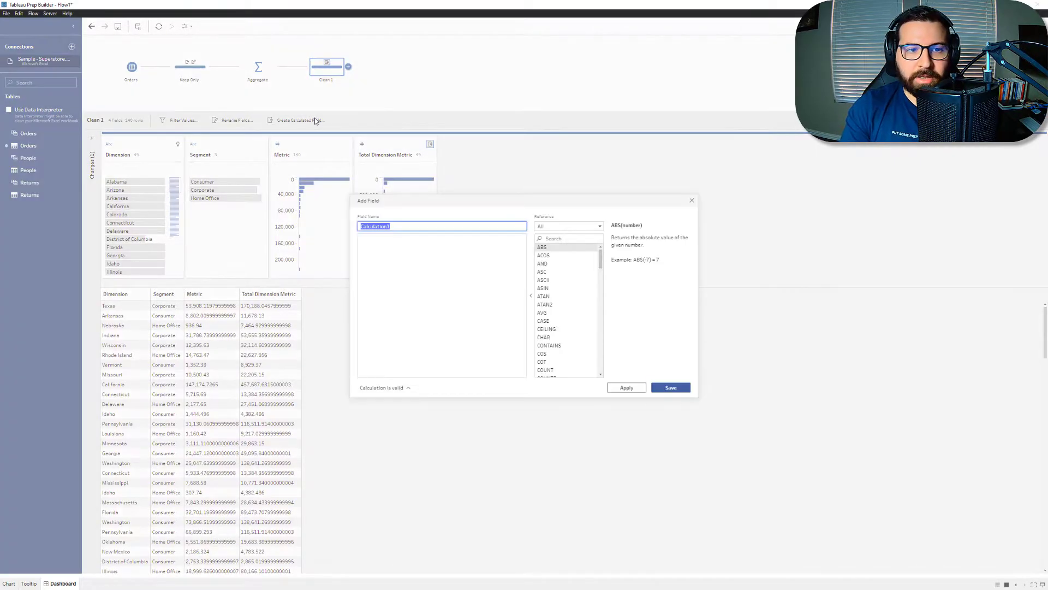
{"action": "type", "text": "Percent"}
{"action": "key", "text": "Tab"}
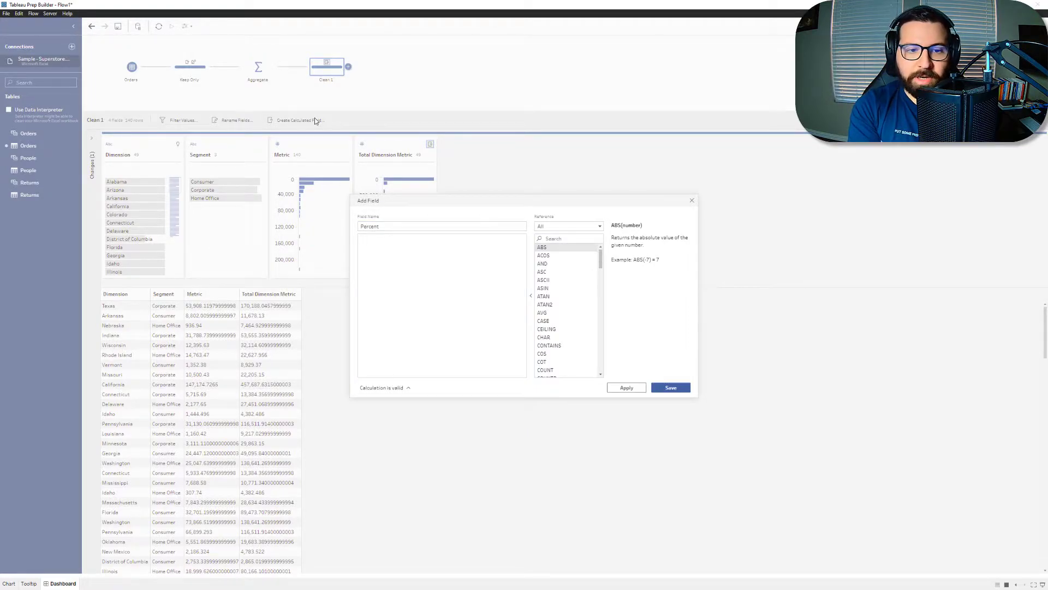
{"action": "type", "text": "rou"}
{"action": "key", "text": "Return"}
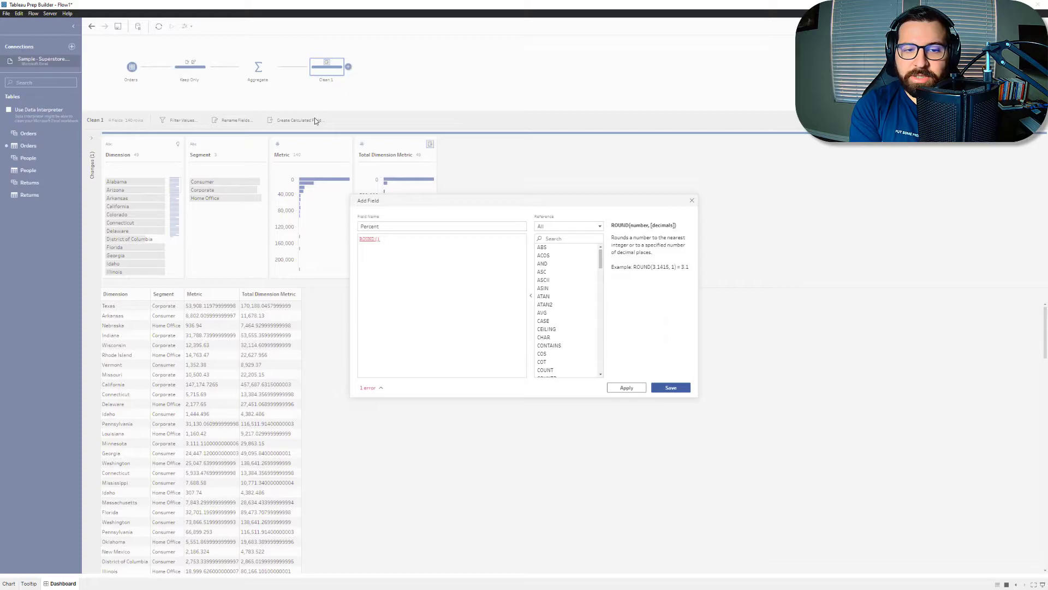
{"action": "type", "text": "[Metric]/"}
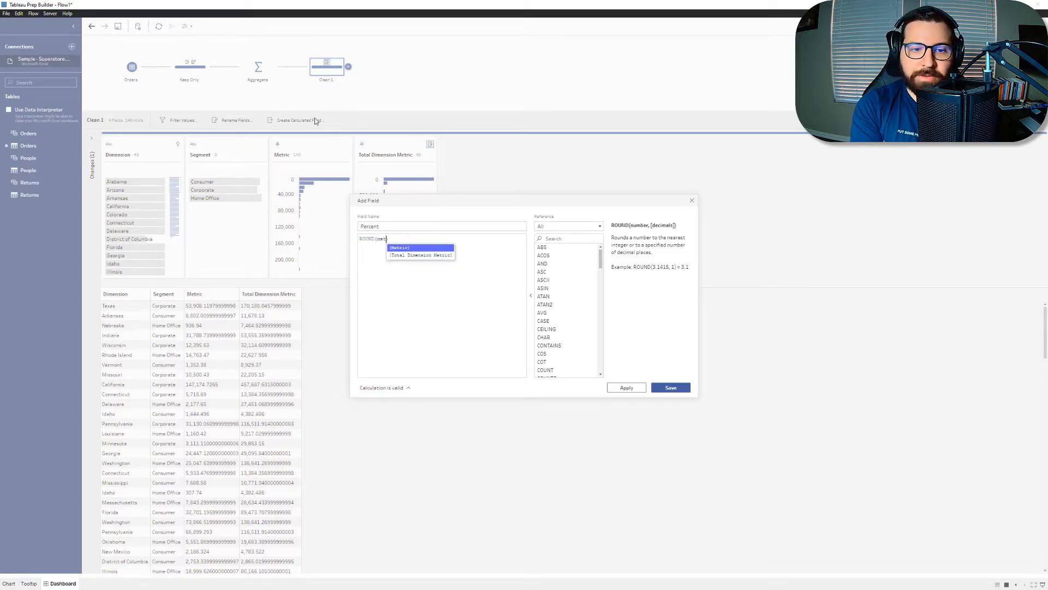
{"action": "type", "text": "[Total Dimension Metric]"}
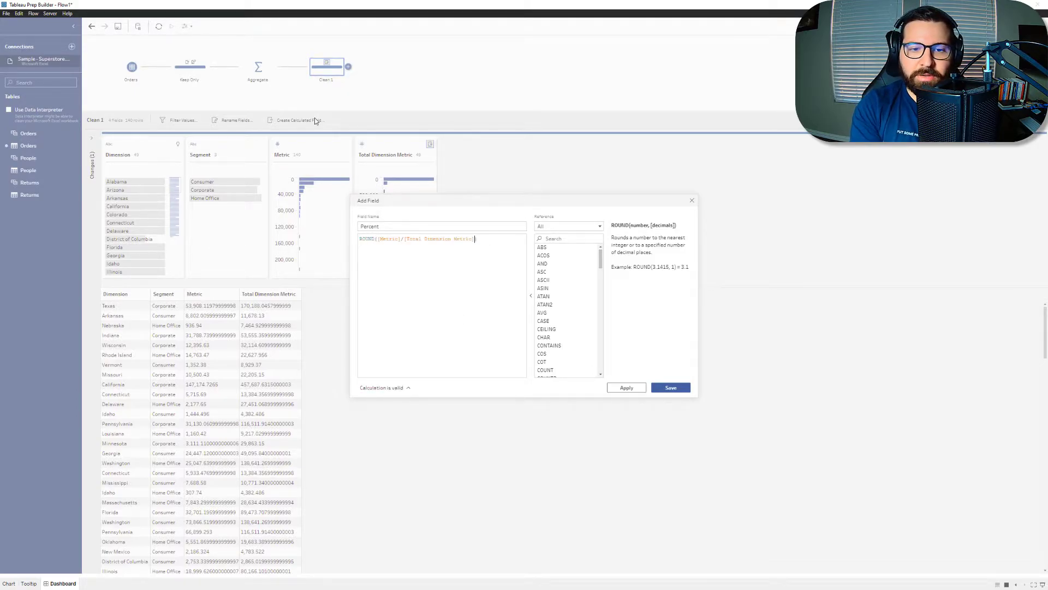
{"action": "left_click", "coordinate": [668, 387]}
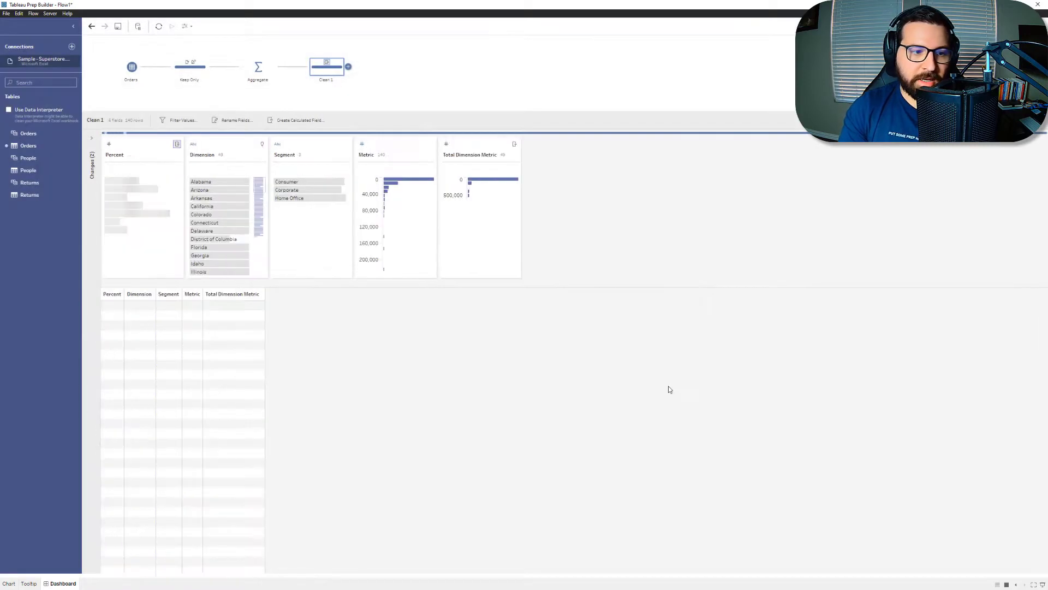
Step: Edit the Percent calculation to round to 2 decimal places: ROUND([Metric]/[Total Dimension Metric],2)
{"action": "left_click", "coordinate": [93, 147]}
{"action": "left_click", "coordinate": [190, 176]}
{"action": "left_click", "coordinate": [476, 239]}
{"action": "type", "text": ",2"}
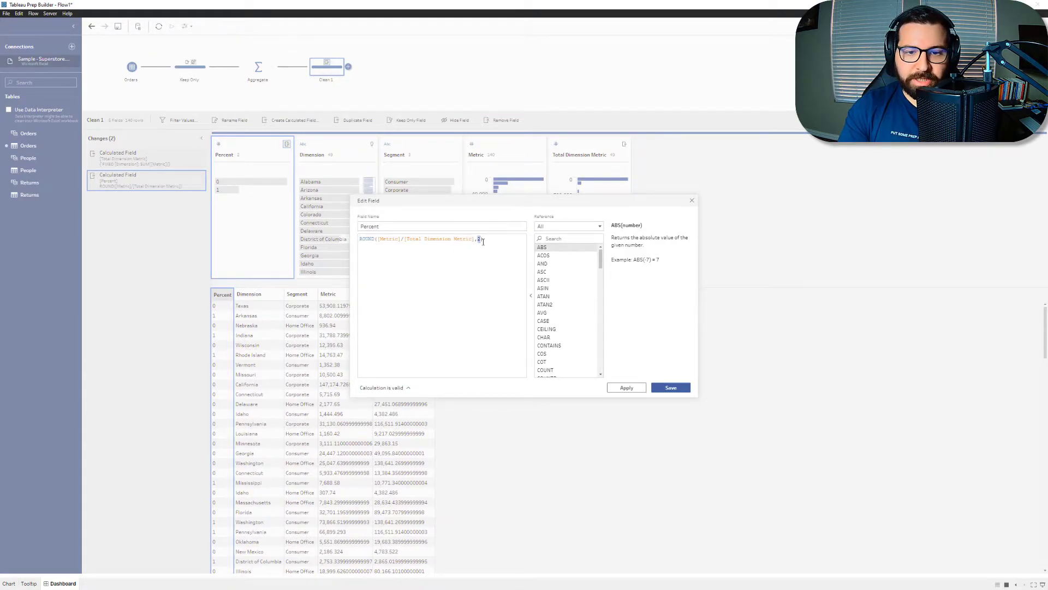
{"action": "left_click", "coordinate": [671, 387]}
Step: Place Percent after Segment and remove the Metric and Total Dimension Metric fields
{"action": "left_click_drag", "start_coordinate": [238, 149], "coordinate": [463, 151]}
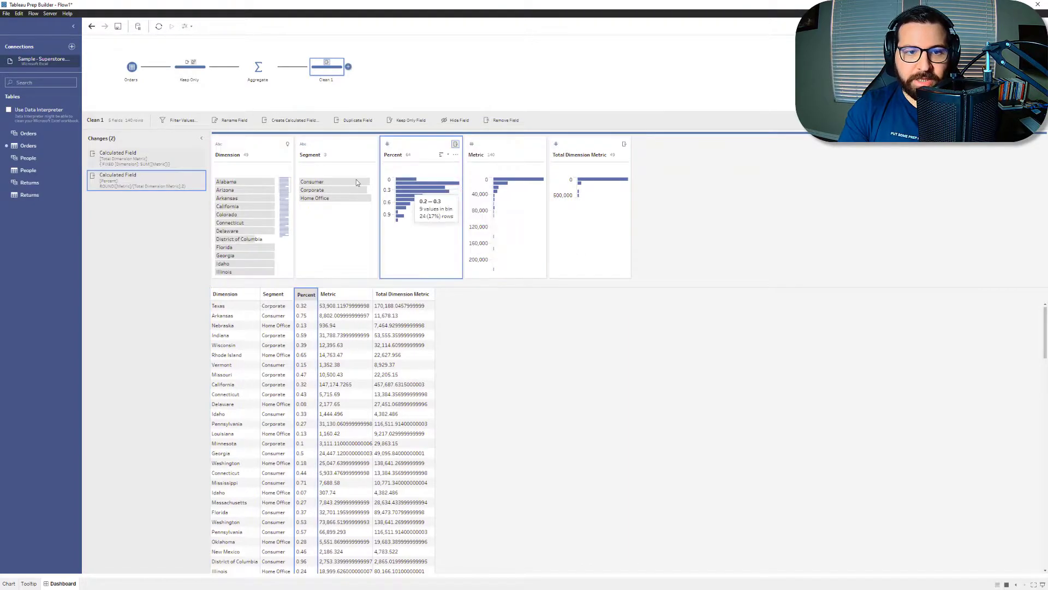
{"action": "left_click", "coordinate": [495, 150]}
{"action": "left_click", "coordinate": [572, 150], "text": "ctrl"}
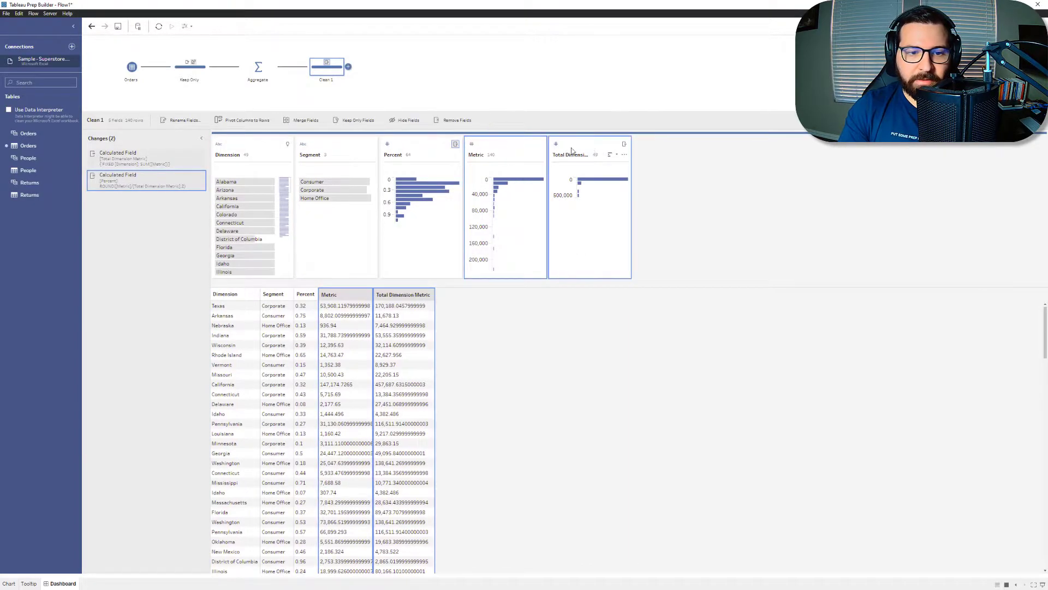
{"action": "left_click", "coordinate": [457, 120]}
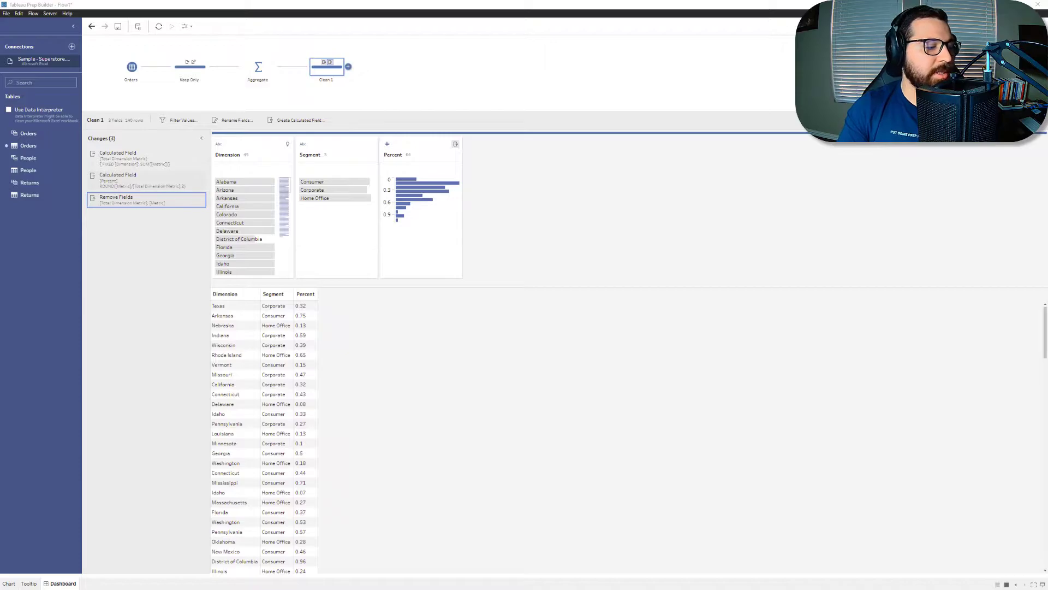
Step: Compare the flow's output with the Country, Metric and Percent columns in the Excel workbook, and check Alabama's Percent values in Tableau Prep
{"action": "left_click_drag", "start_coordinate": [0, 117], "coordinate": [562, 1]}
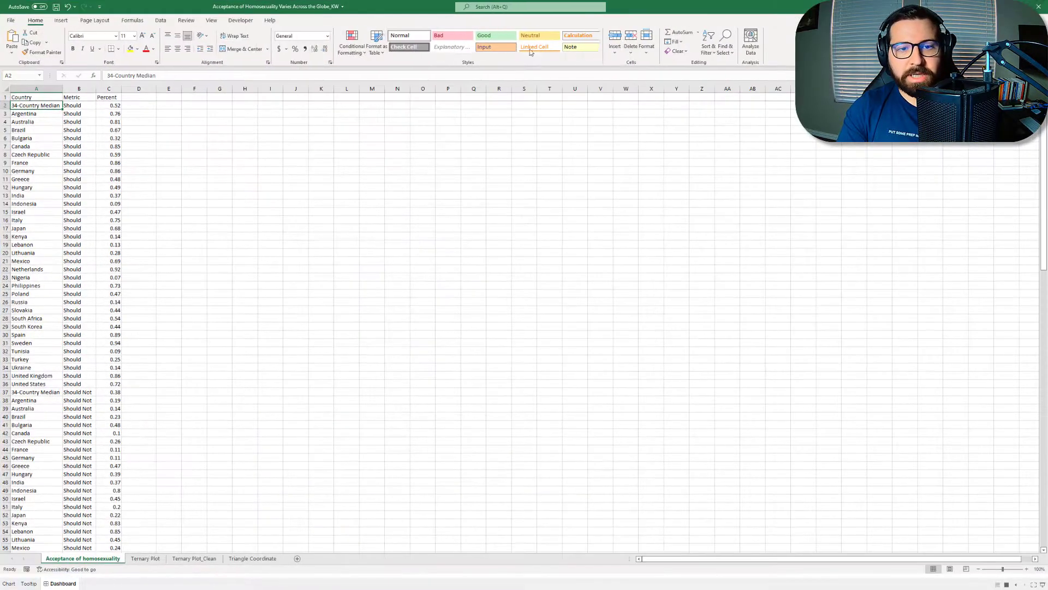
{"action": "left_click_drag", "start_coordinate": [63, 102], "coordinate": [46, 97]}
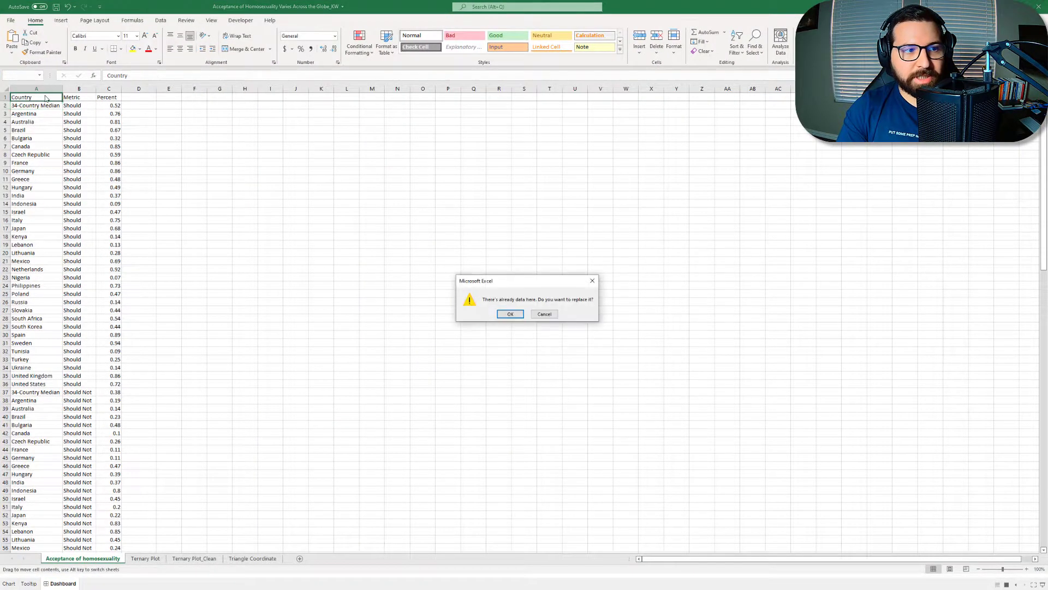
{"action": "left_click", "coordinate": [550, 316]}
{"action": "left_click_drag", "start_coordinate": [656, 6], "coordinate": [0, 196]}
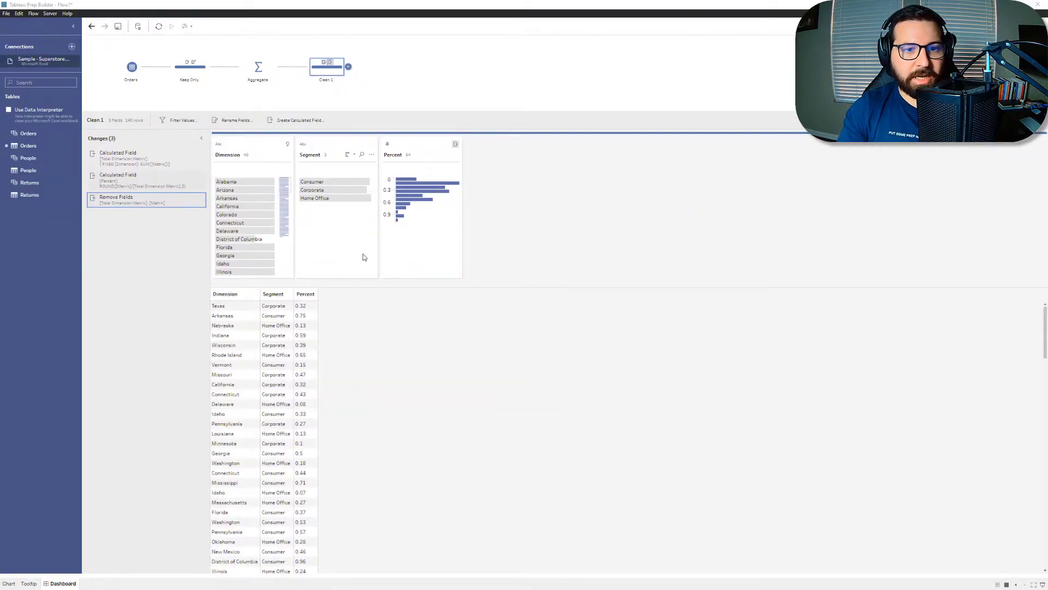
{"action": "left_click", "coordinate": [229, 181]}
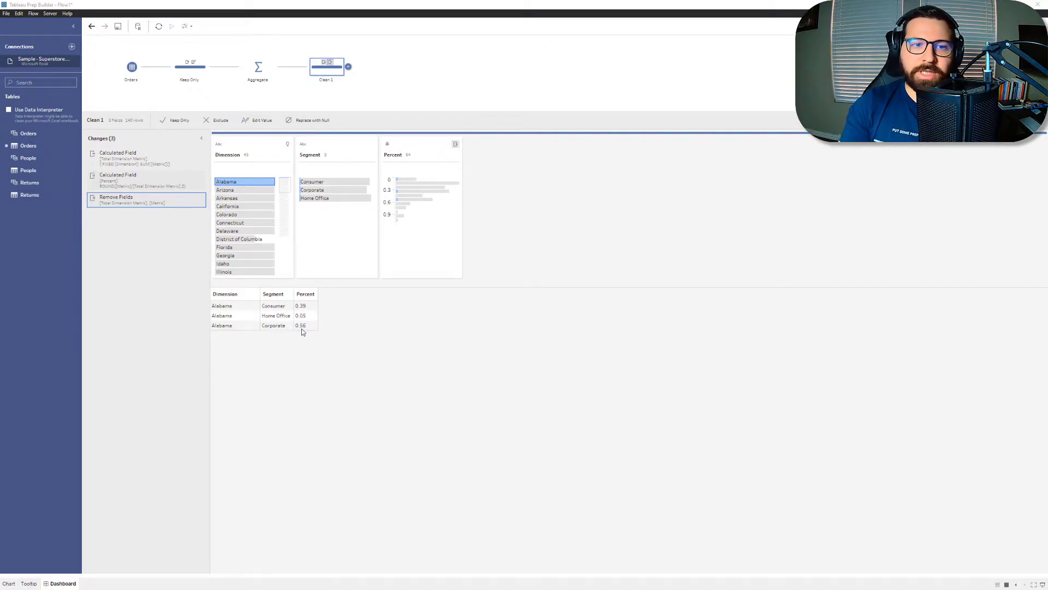
Step: Rename the last clean step in the flow as % of dimension
{"action": "double_click", "coordinate": [323, 80]}
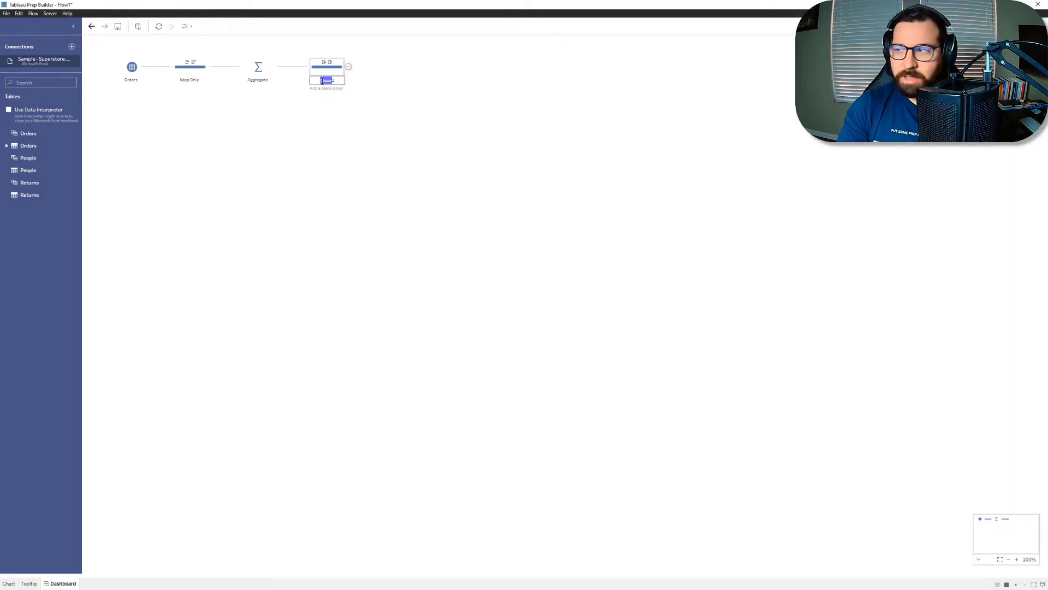
{"action": "type", "text": "% of Dimension"}
{"action": "key", "text": "Return"}
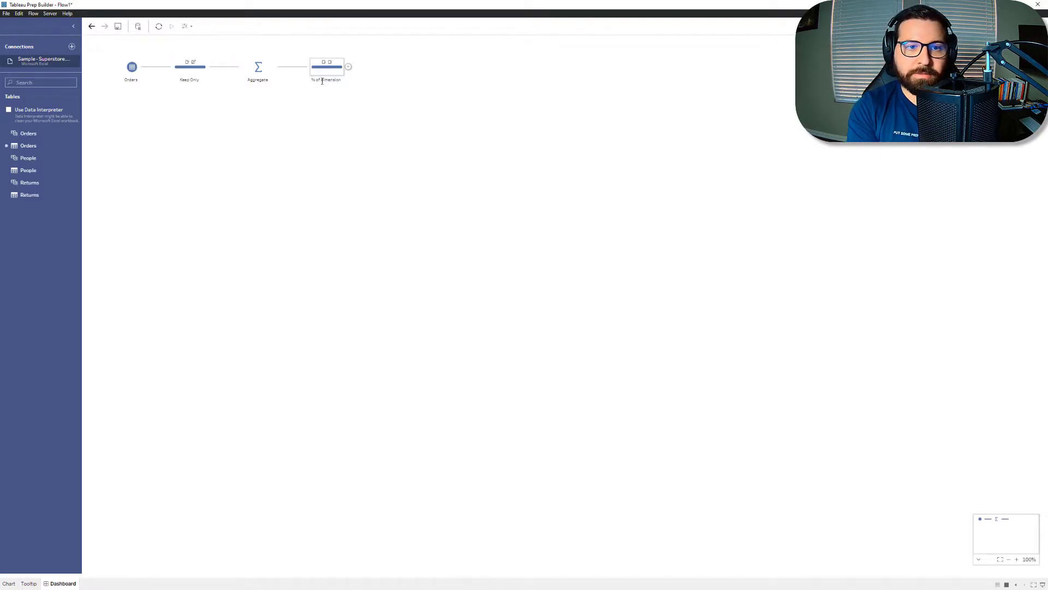
Step: Add a rows-to-columns pivot after % of dimension, pivoting Segment with Percent aggregated as SUM, and place Dimension first in the results
{"action": "left_click", "coordinate": [348, 67]}
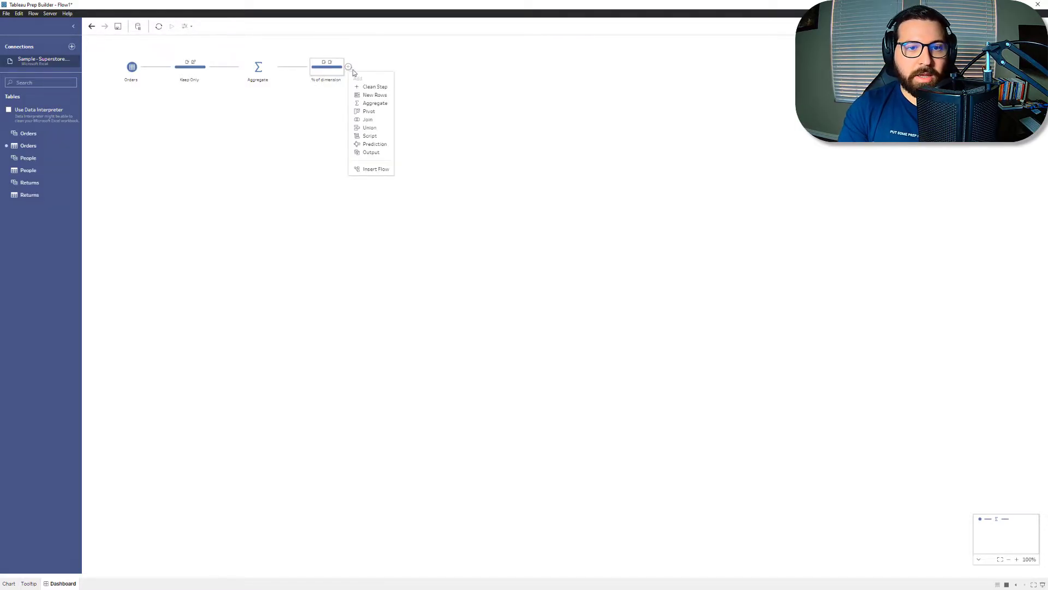
{"action": "left_click", "coordinate": [369, 111]}
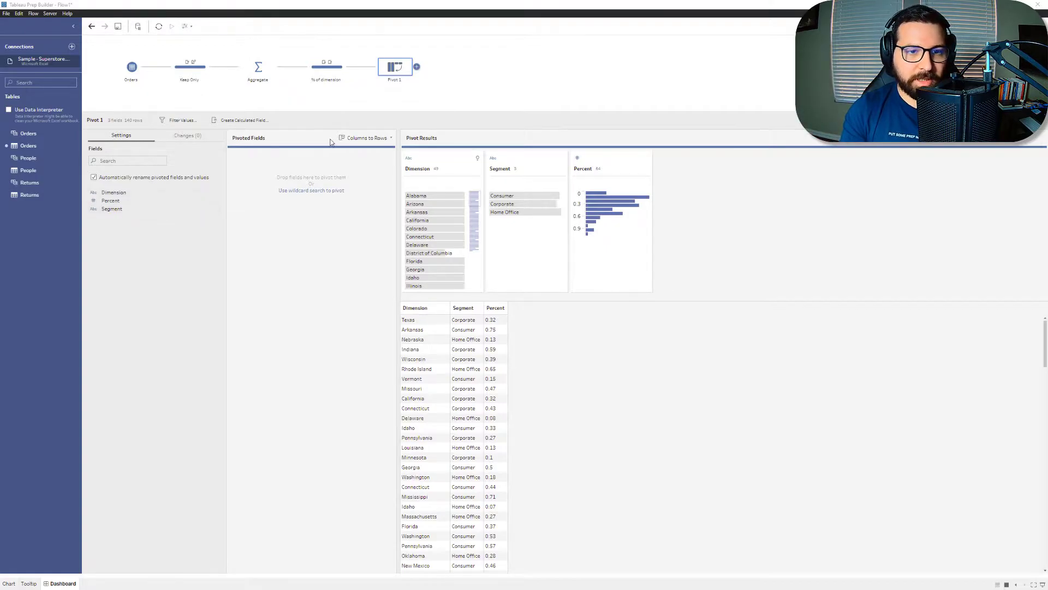
{"action": "left_click", "coordinate": [391, 138]}
{"action": "left_click", "coordinate": [409, 160]}
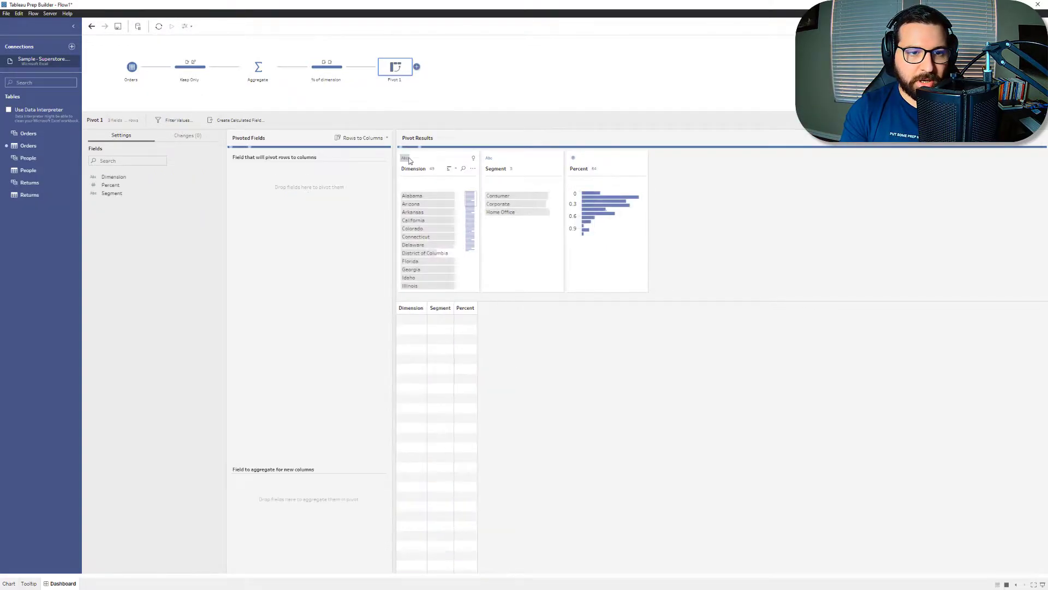
{"action": "left_click_drag", "start_coordinate": [110, 199], "coordinate": [292, 198]}
{"action": "left_click_drag", "start_coordinate": [131, 186], "coordinate": [291, 501]}
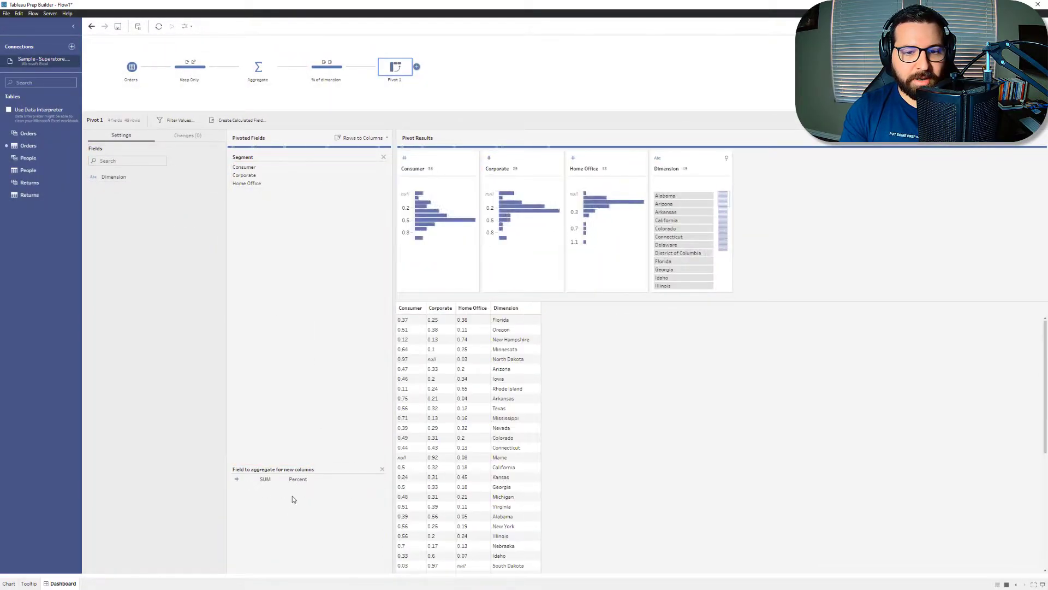
{"action": "left_click_drag", "start_coordinate": [507, 309], "coordinate": [408, 318]}
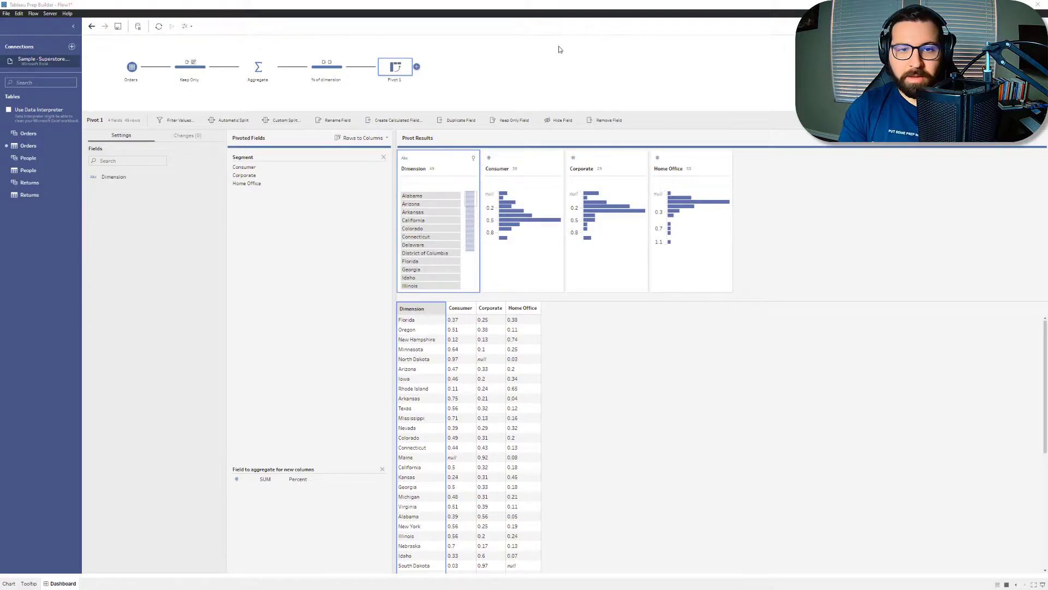
Step: Add a clean step after the pivot and name it Rename
{"action": "left_click", "coordinate": [418, 67]}
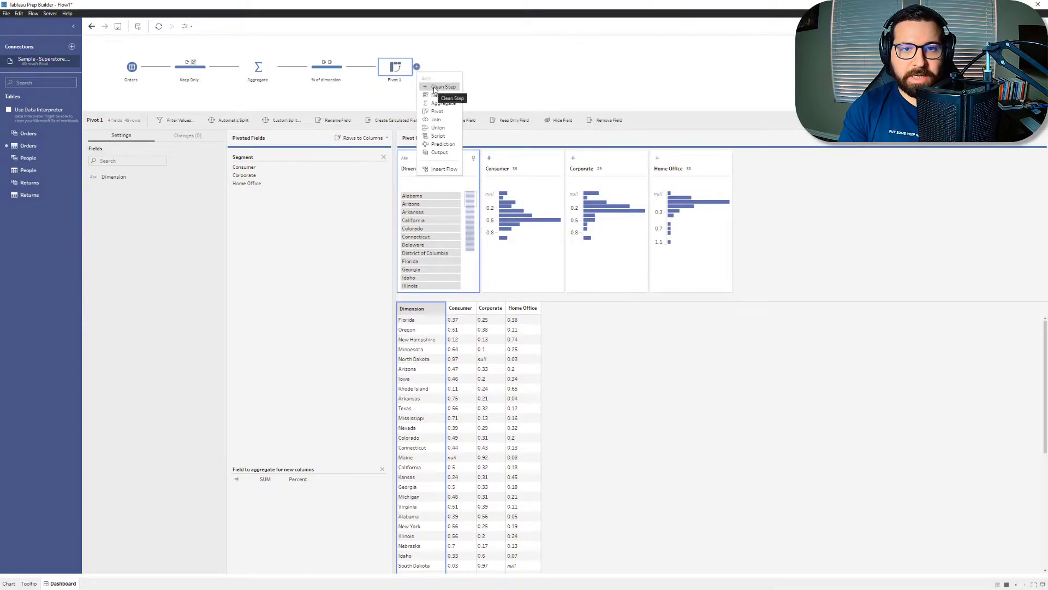
{"action": "left_click", "coordinate": [436, 88]}
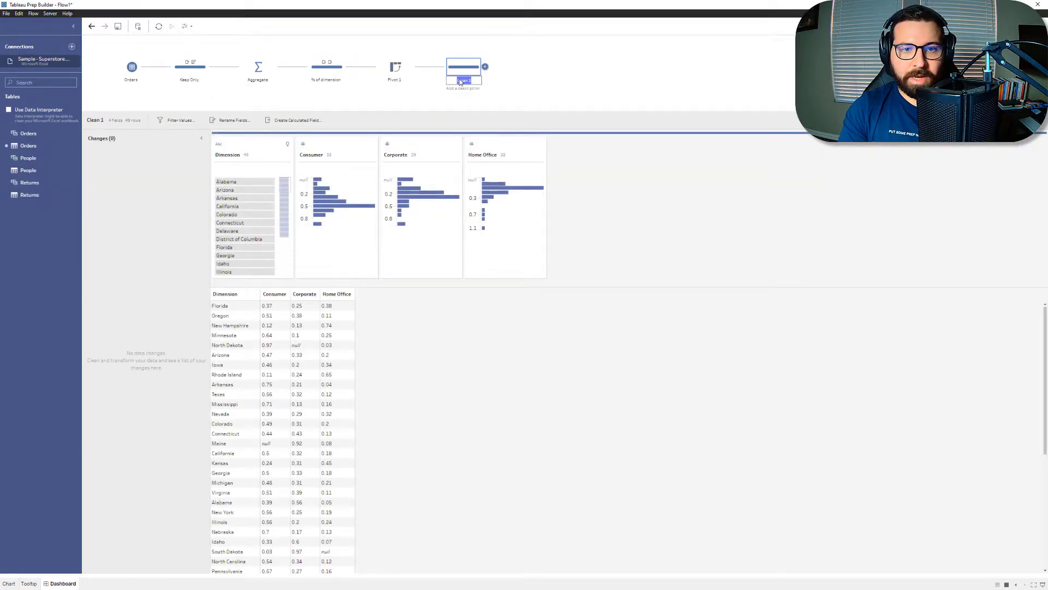
{"action": "key", "text": "Return"}
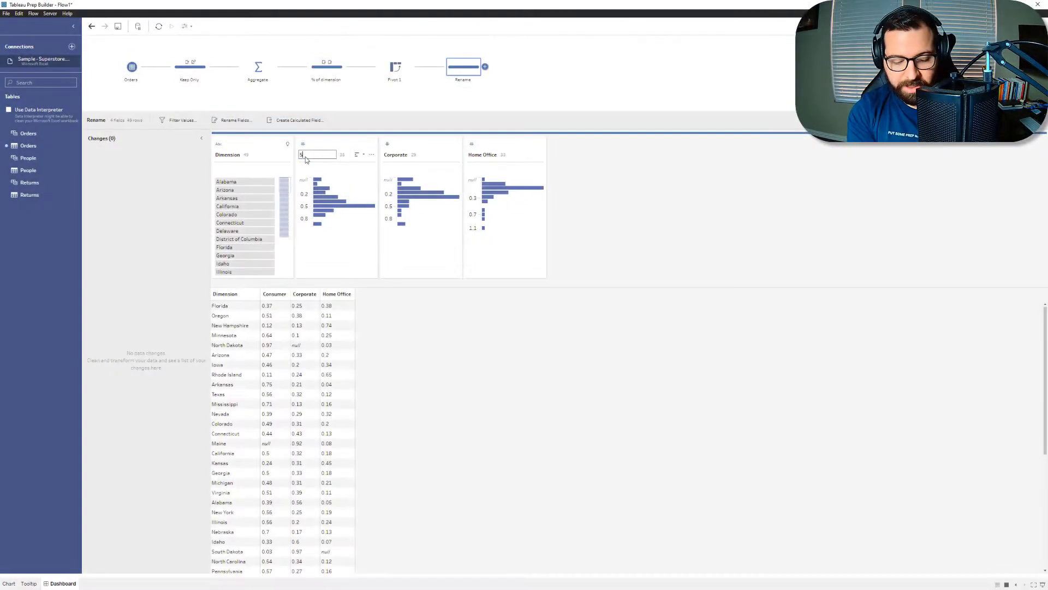
Step: Rename the Consumer, Corporate and Home Office fields as Segment 1, Segment 2 and Segment 3
{"action": "type", "text": "Segm"}
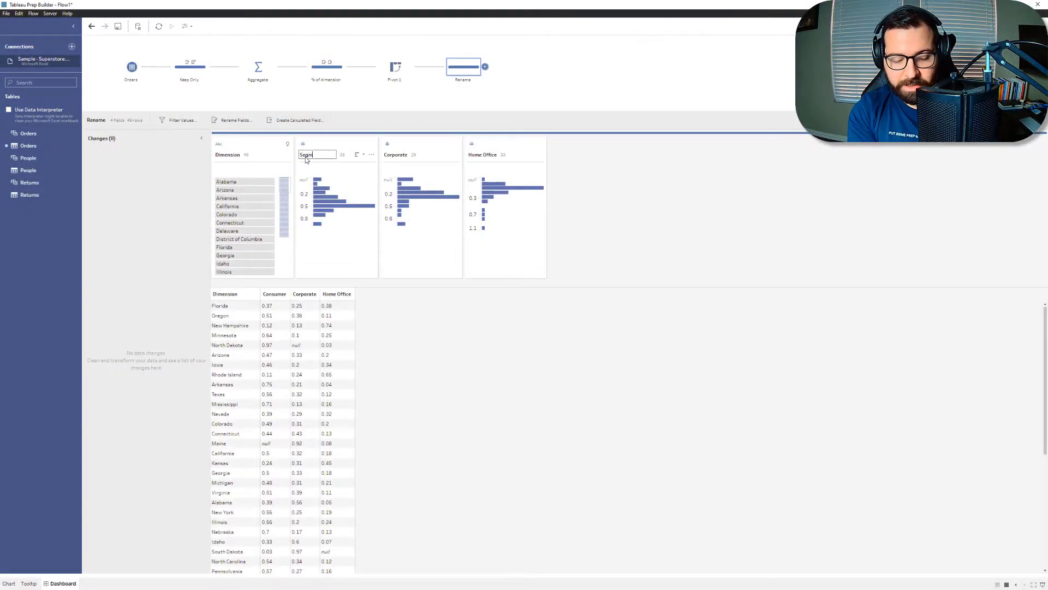
{"action": "type", "text": "ent"}
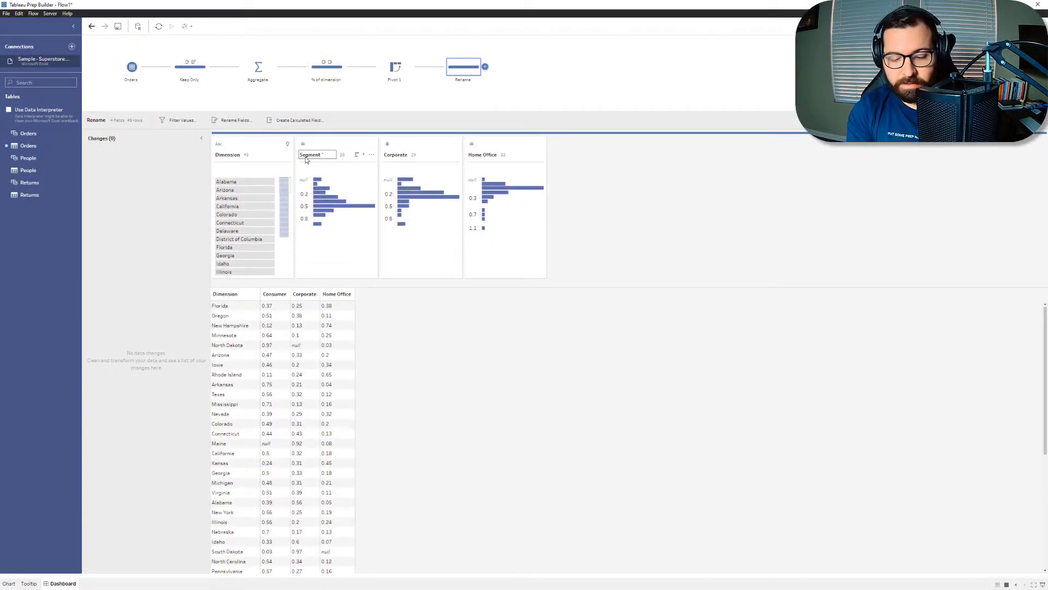
{"action": "type", "text": " 1"}
{"action": "double_click", "coordinate": [402, 154]}
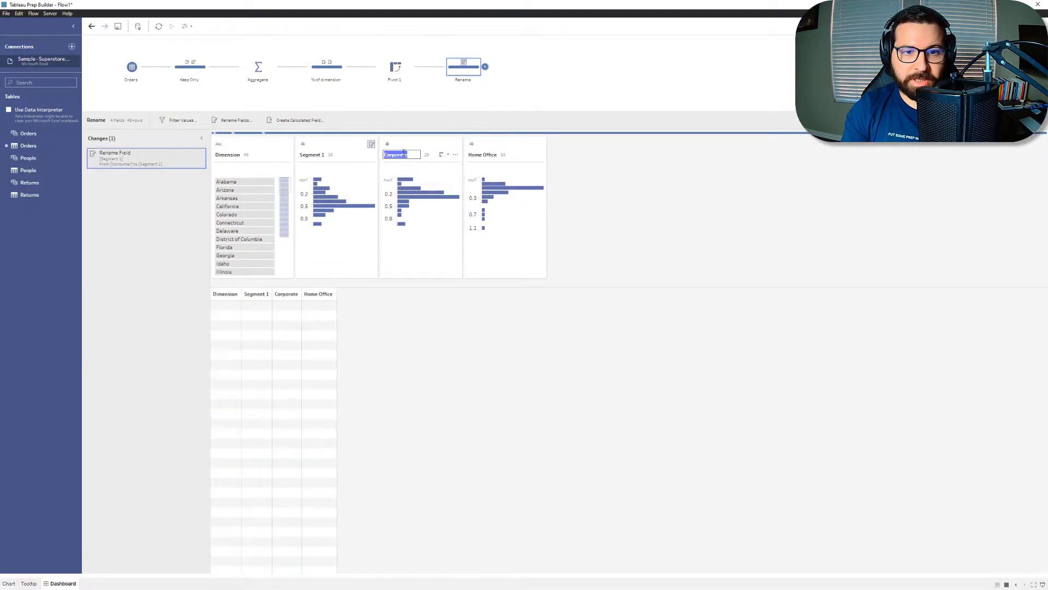
{"action": "type", "text": "Segment 2"}
{"action": "key", "text": "Return"}
{"action": "double_click", "coordinate": [486, 154]}
{"action": "type", "text": "Segment 3"}
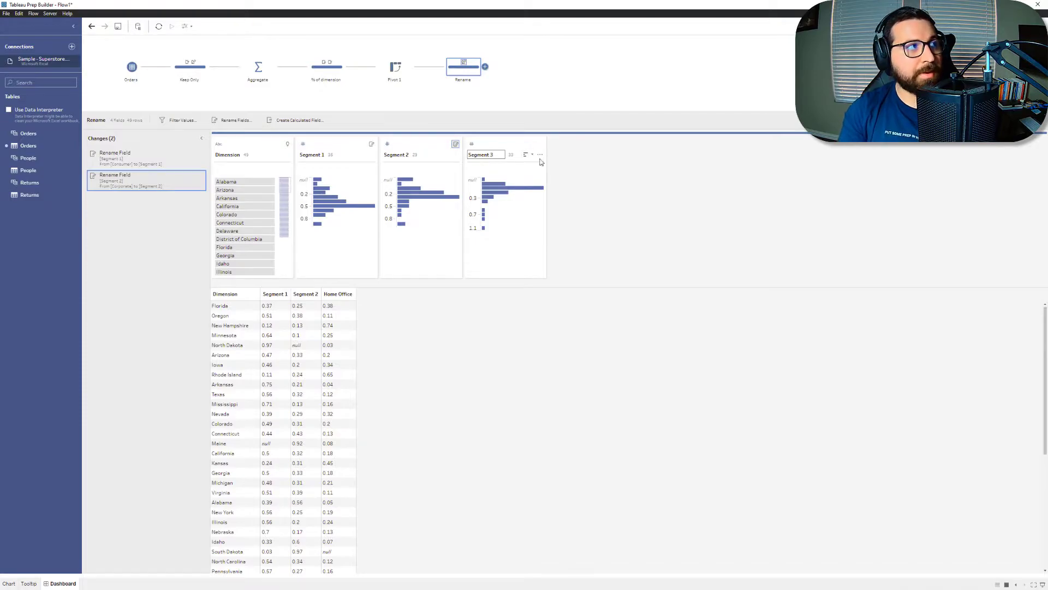
{"action": "key", "text": "Return"}
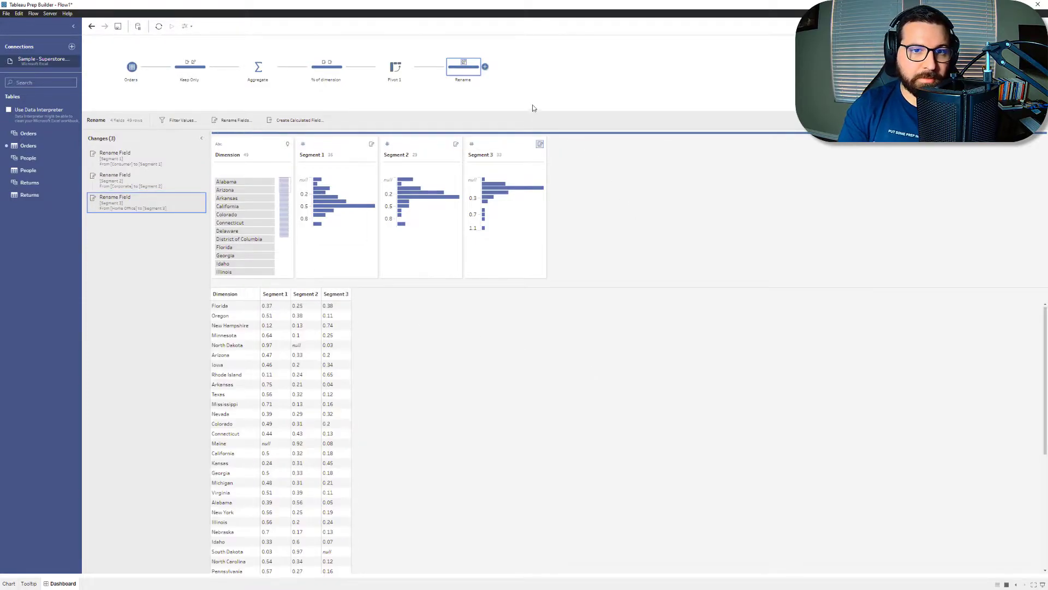
Step: Add a clean step after Rename and create a calculated field named Segment 1 with the formula ZN([Segment 1])
{"action": "left_click", "coordinate": [485, 66]}
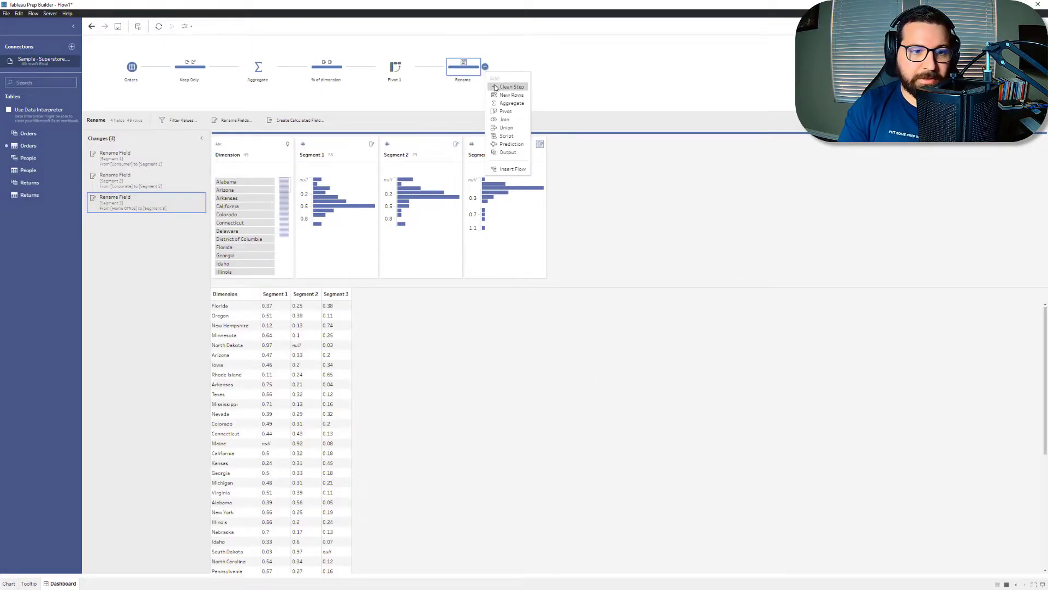
{"action": "left_click", "coordinate": [495, 87]}
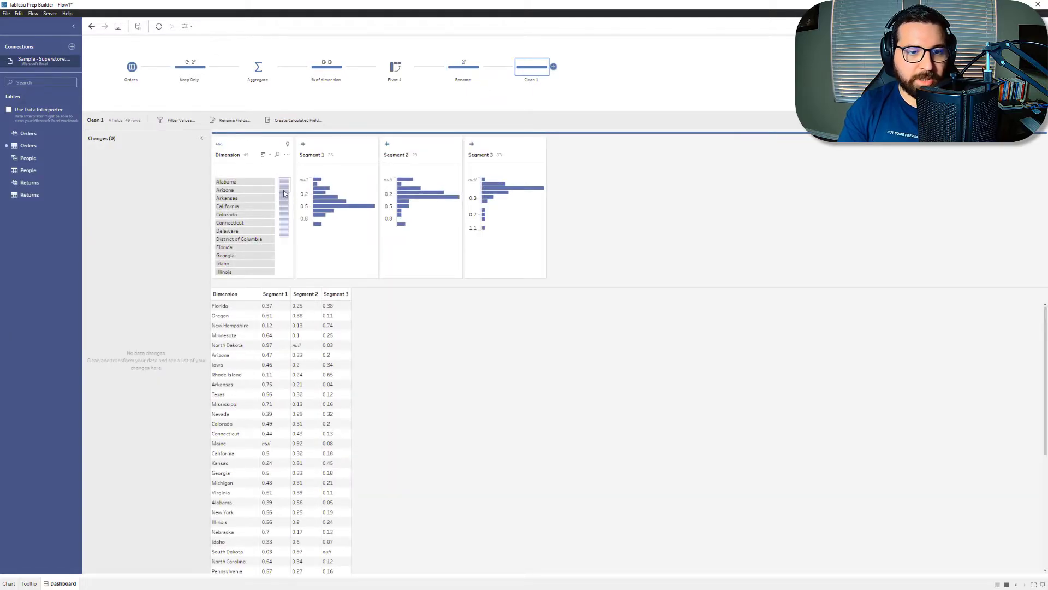
{"action": "left_click", "coordinate": [292, 120]}
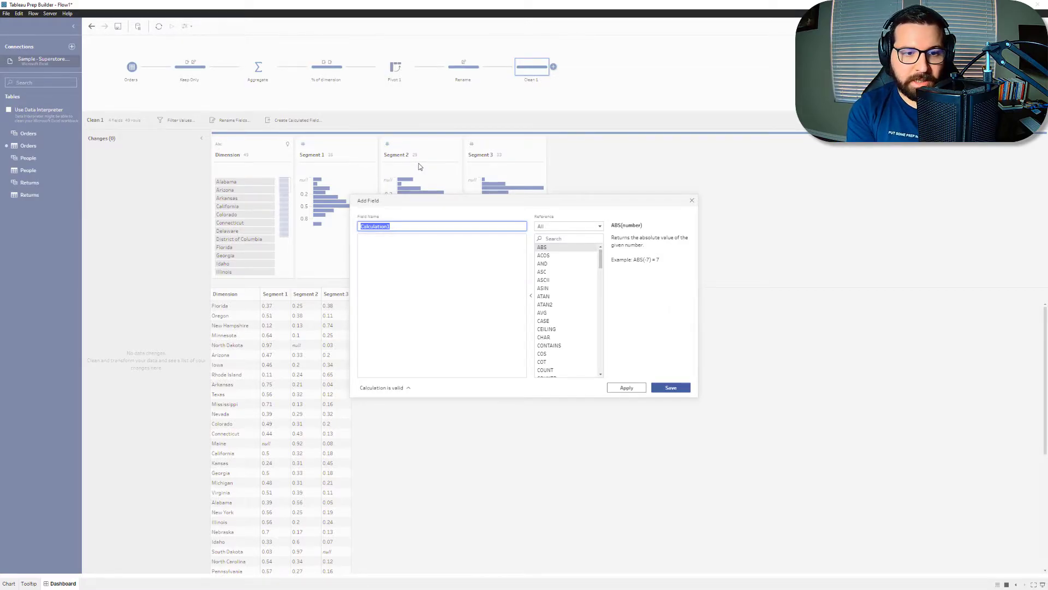
{"action": "type", "text": "Segment 1"}
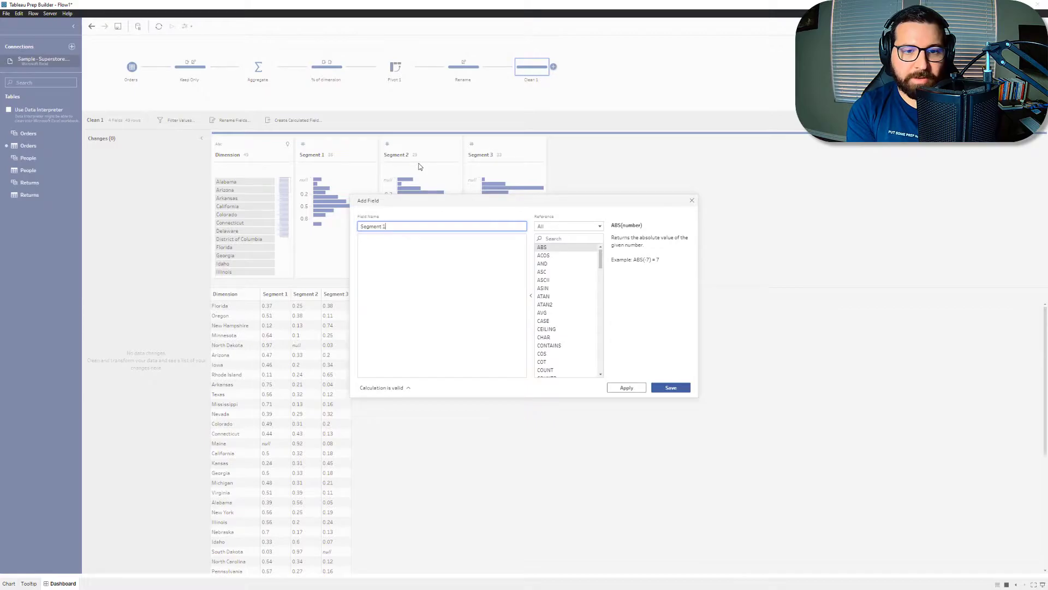
{"action": "key", "text": "Tab"}
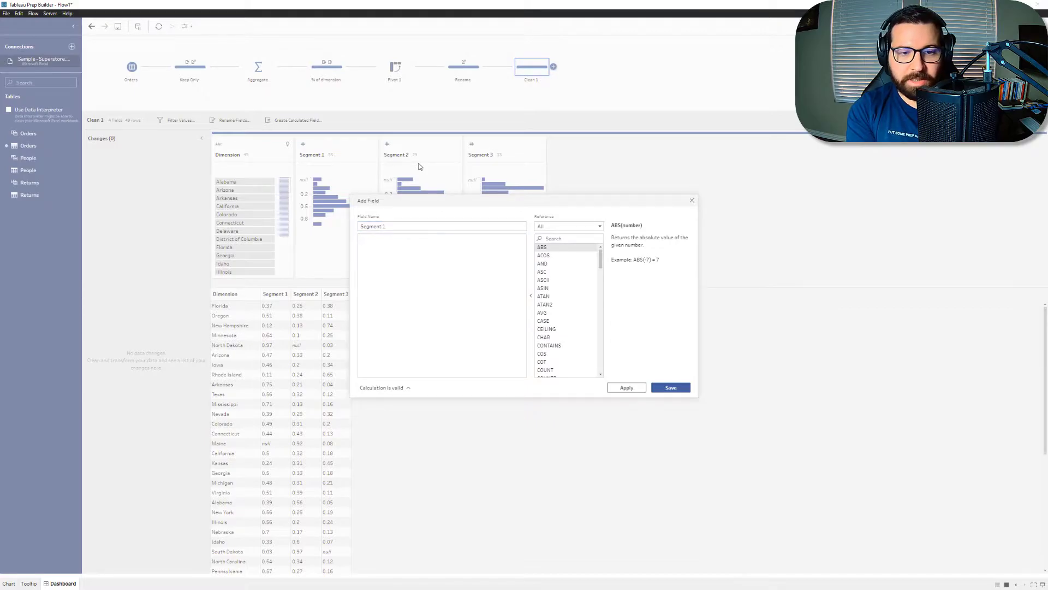
{"action": "type", "text": "ZN(s"}
{"action": "key", "text": "Return"}
{"action": "left_click", "coordinate": [683, 387]}
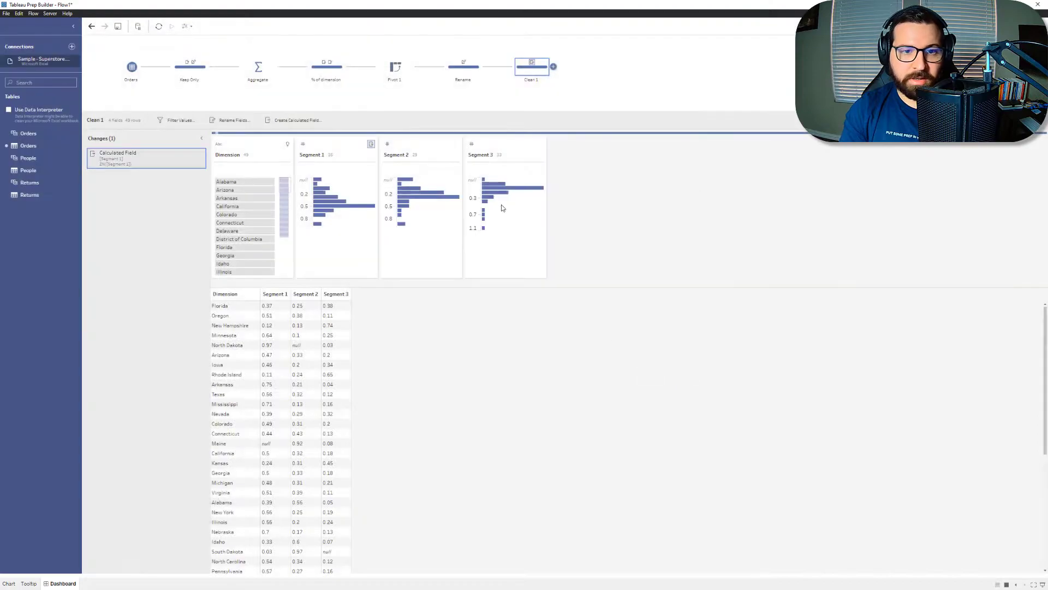
Step: Create a calculated field named Segment 2 with the formula ZN([Segment 2])
{"action": "left_click", "coordinate": [317, 119]}
{"action": "type", "text": "Segment 2"}
{"action": "key", "text": "Tab"}
{"action": "type", "text": "ZN(se"}
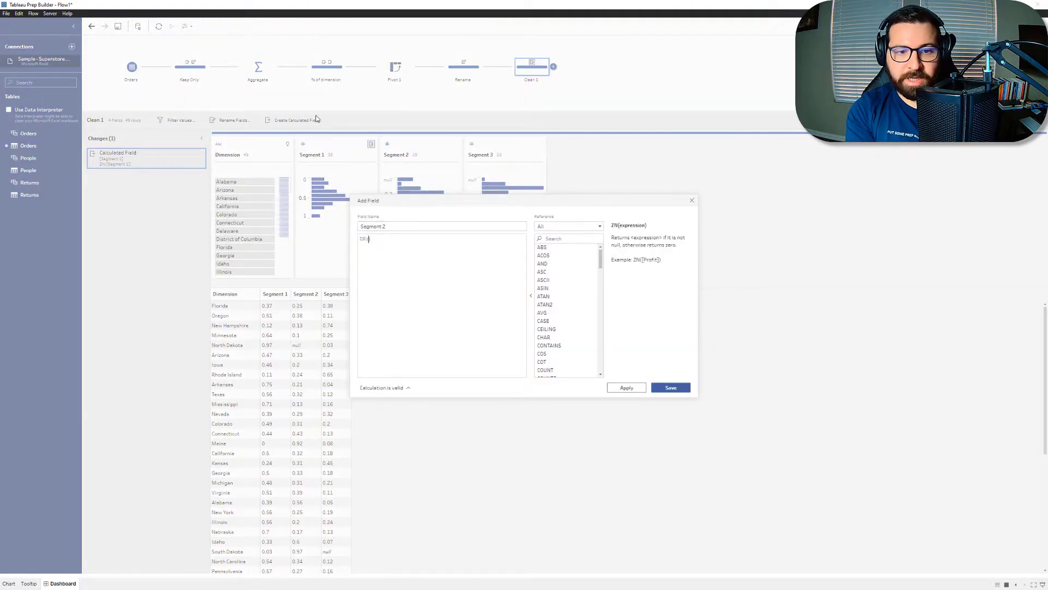
{"action": "key", "text": "Down"}
{"action": "key", "text": "Return"}
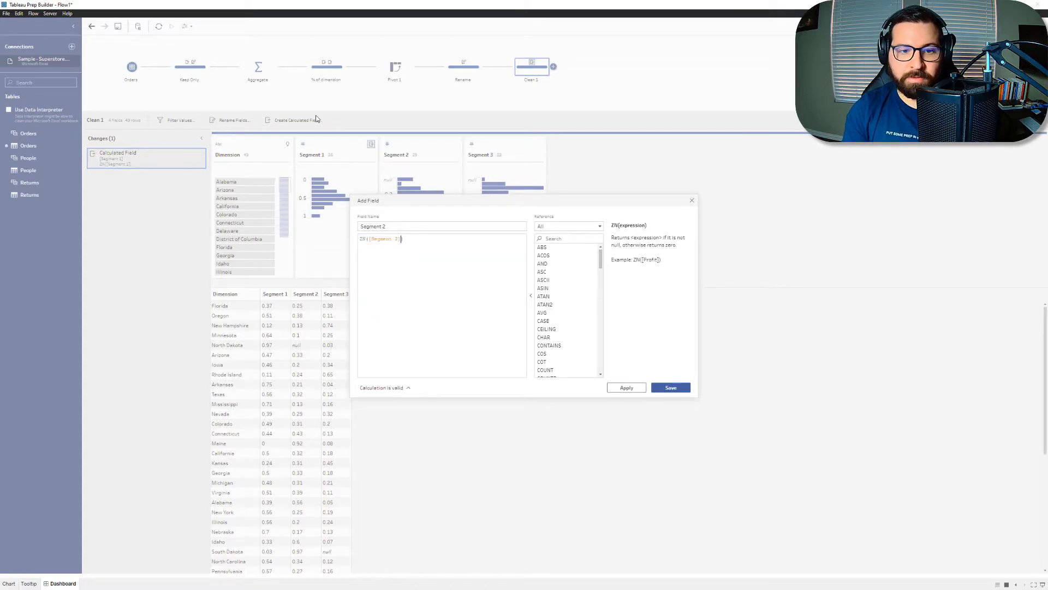
{"action": "left_click", "coordinate": [676, 388]}
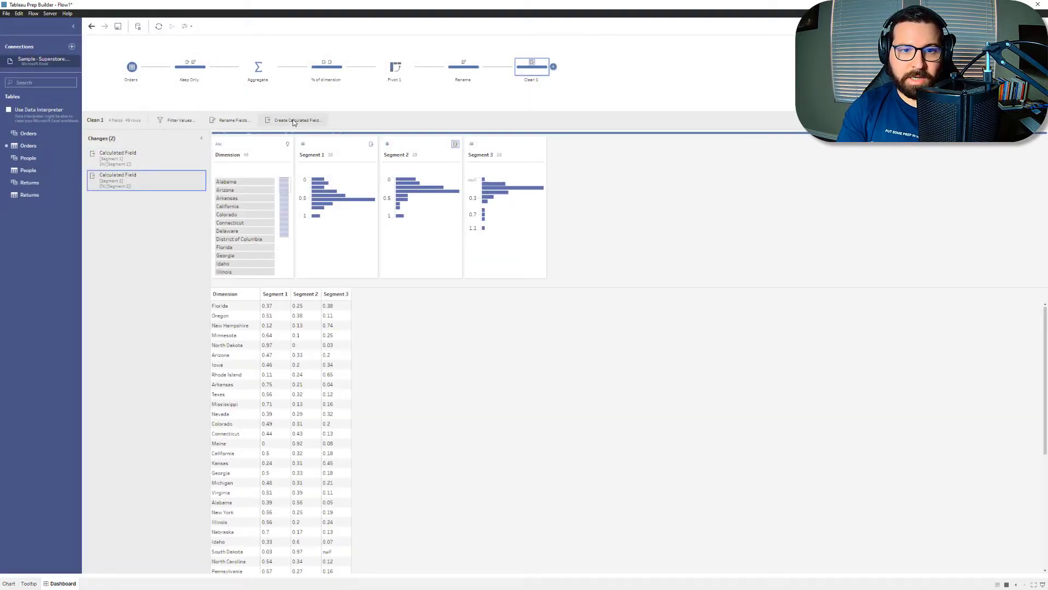
Step: Create a calculated field named Segment 3 with the formula ZN([Segment 3])
{"action": "left_click", "coordinate": [293, 121]}
{"action": "type", "text": "Seg"}
{"action": "type", "text": "ment"}
{"action": "type", "text": " 2"}
{"action": "key", "text": "BackSpace"}
{"action": "type", "text": "3"}
{"action": "key", "text": "Tab"}
{"action": "type", "text": "ZN(sg"}
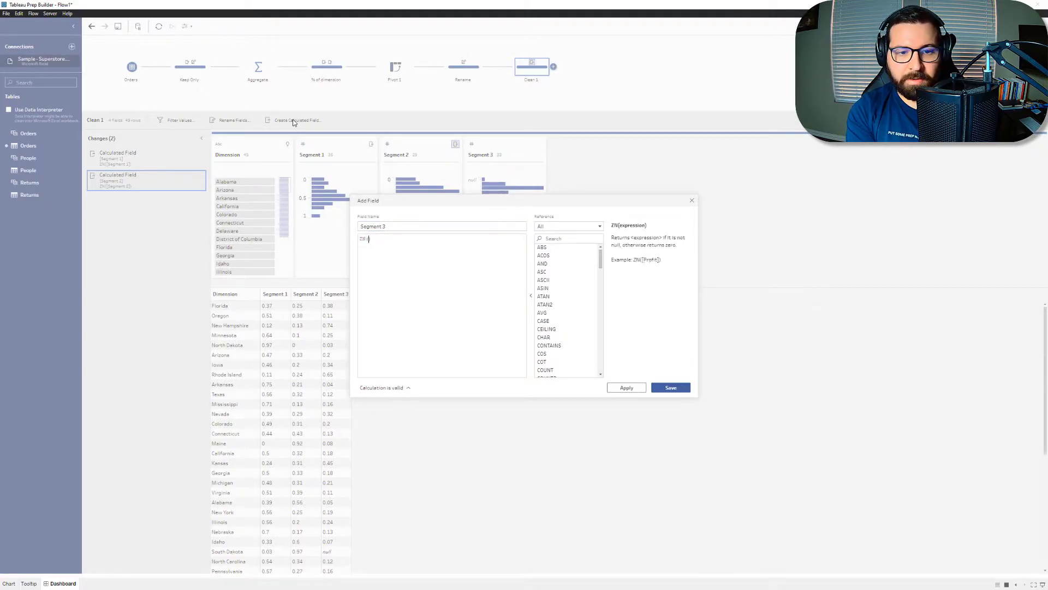
{"action": "key", "text": "Down"}
{"action": "key", "text": "Return"}
{"action": "left_click", "coordinate": [661, 389]}
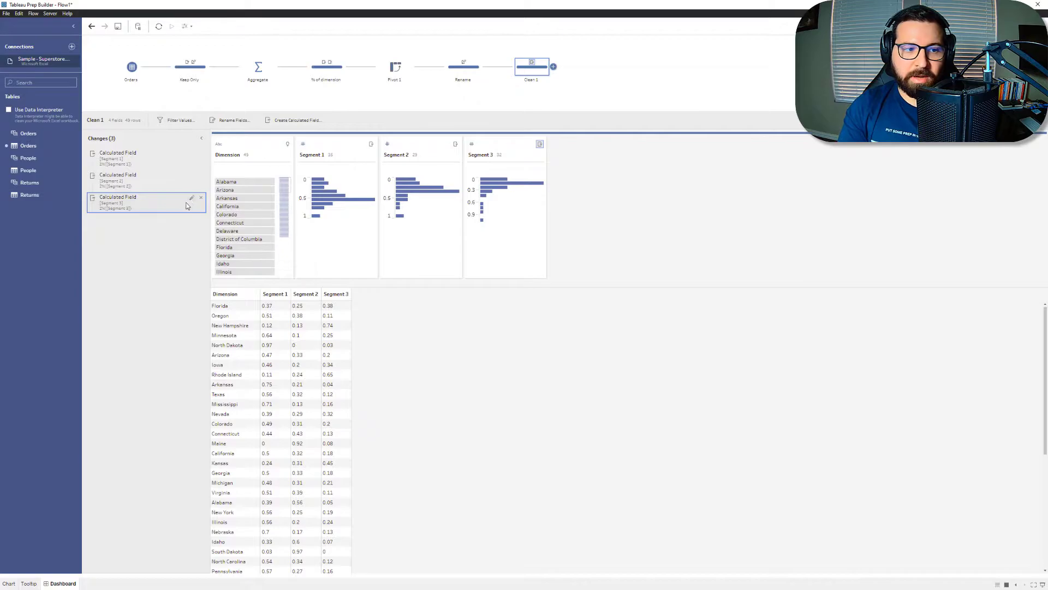
Step: Create a calculated field named Segment 3 with the formula 1 - ([Segment 1] + [Segment 2])
{"action": "left_click", "coordinate": [290, 120]}
{"action": "type", "text": "Segment 3"}
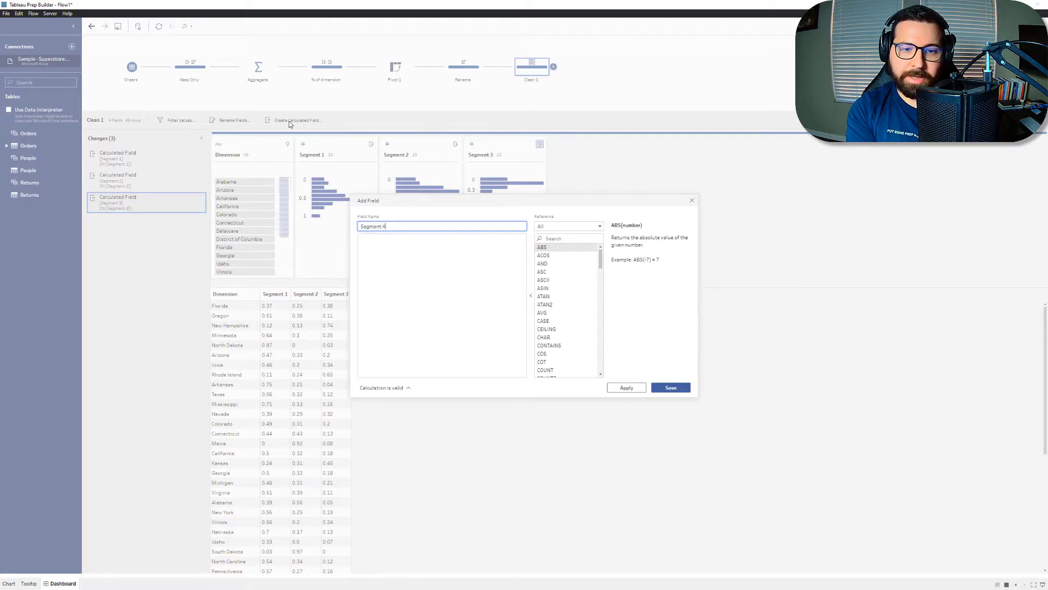
{"action": "key", "text": "Tab"}
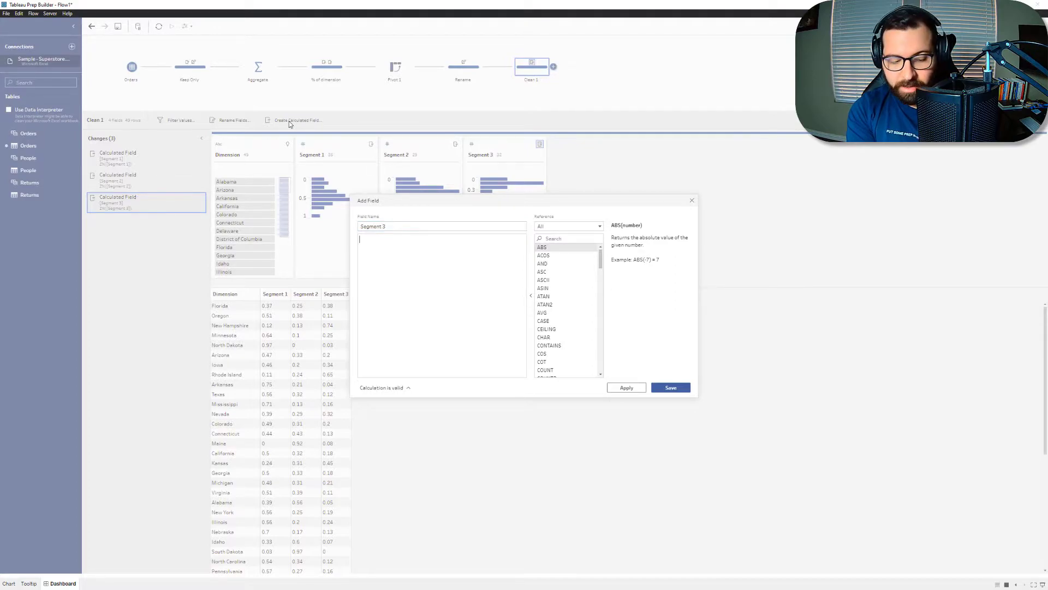
{"action": "type", "text": "- ("}
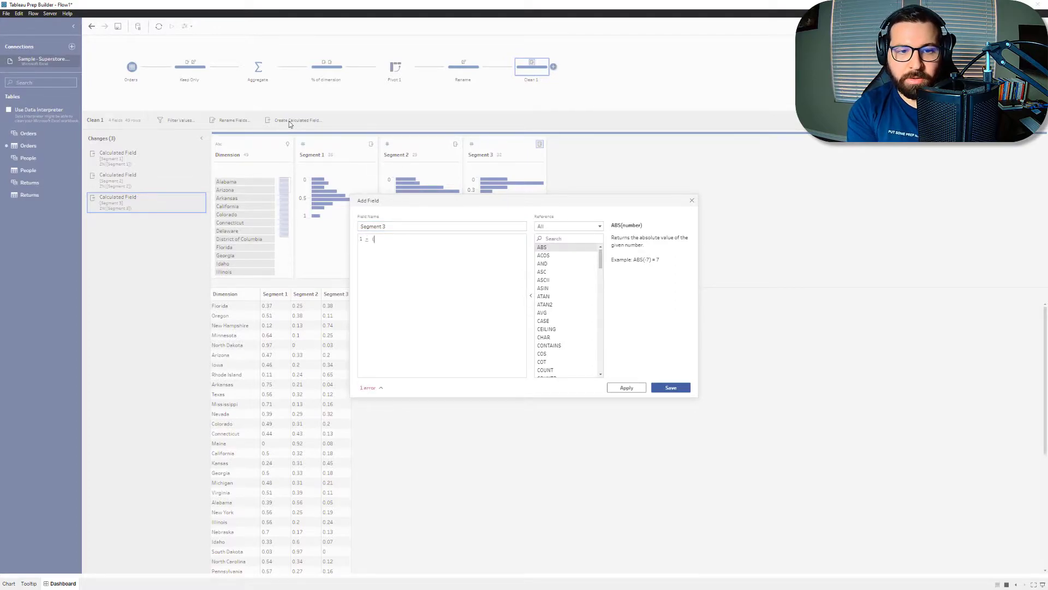
{"action": "type", "text": "[Segment 1] "}
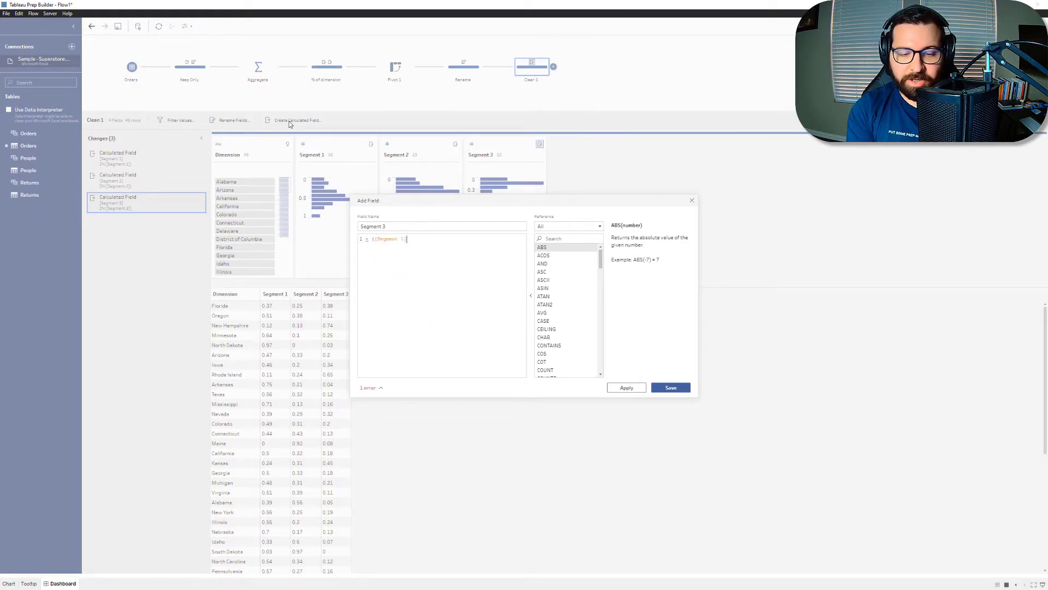
{"action": "type", "text": "+ [Segment 2]"}
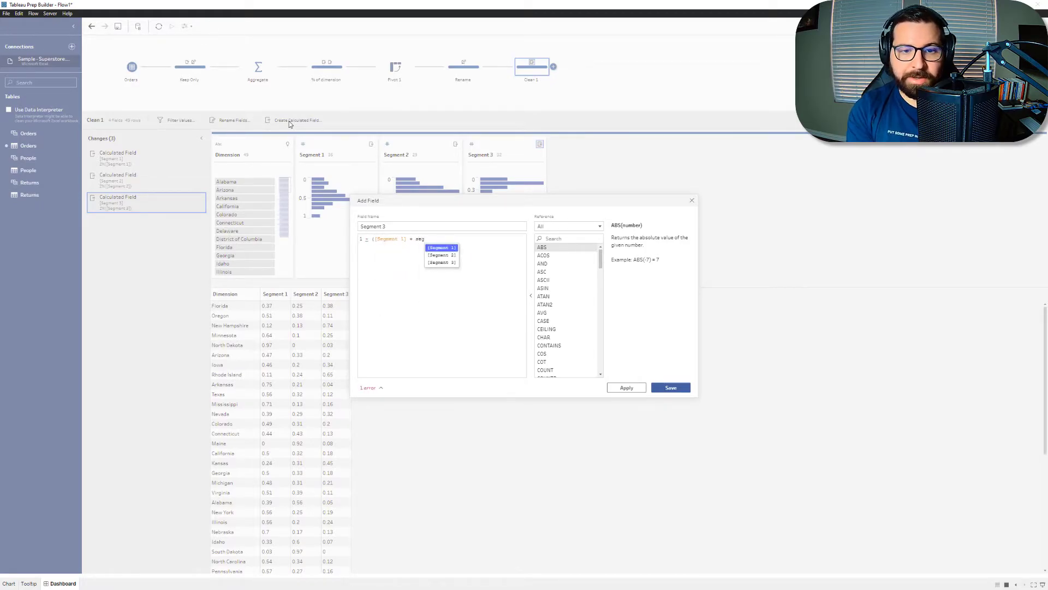
{"action": "type", "text": ")"}
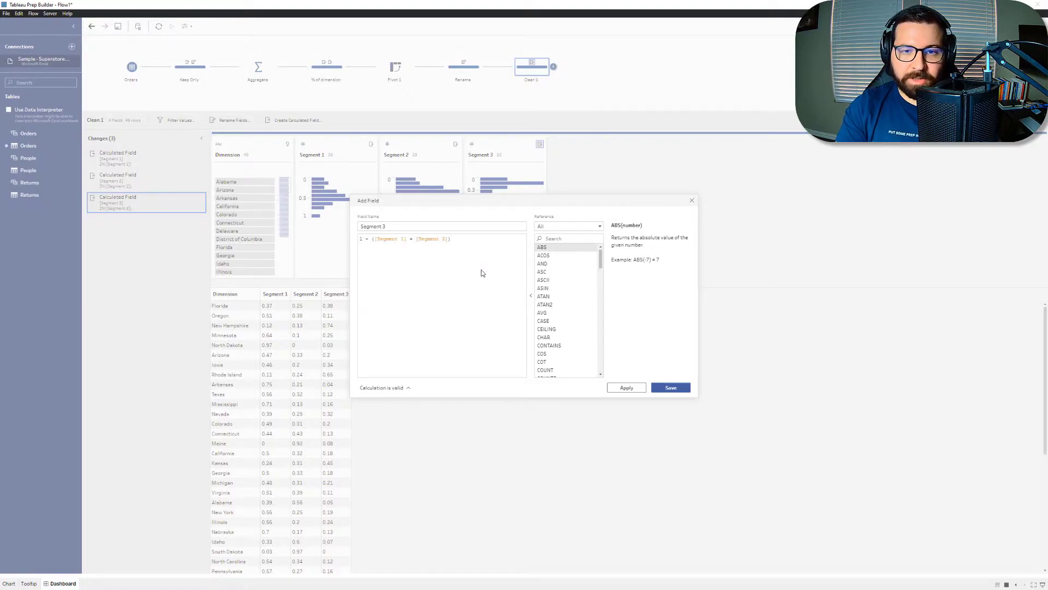
{"action": "left_click", "coordinate": [670, 388]}
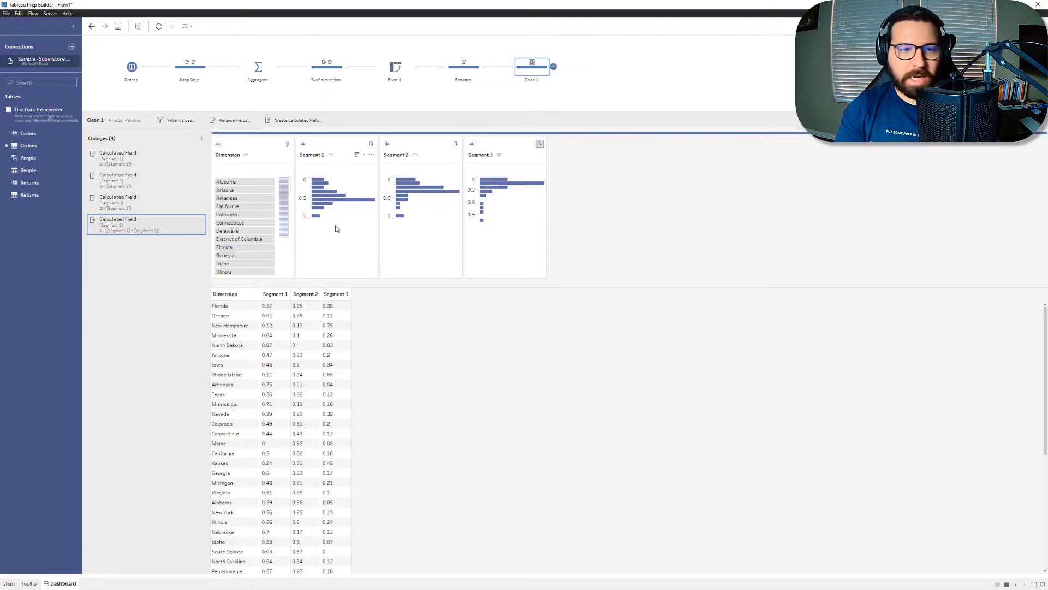
Step: Start a calculated field named Y with the numerator expression 0.5*(2*[Segment 2]+[Segment 3])
{"action": "left_click", "coordinate": [292, 120]}
{"action": "type", "text": "Y"}
{"action": "key", "text": "Tab"}
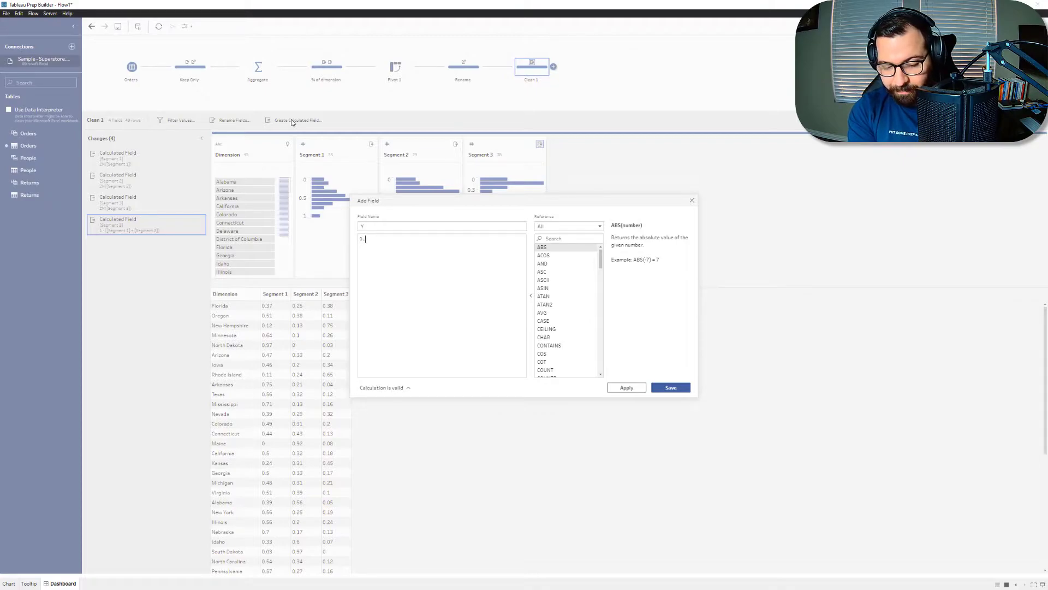
{"action": "type", "text": "0.5*("}
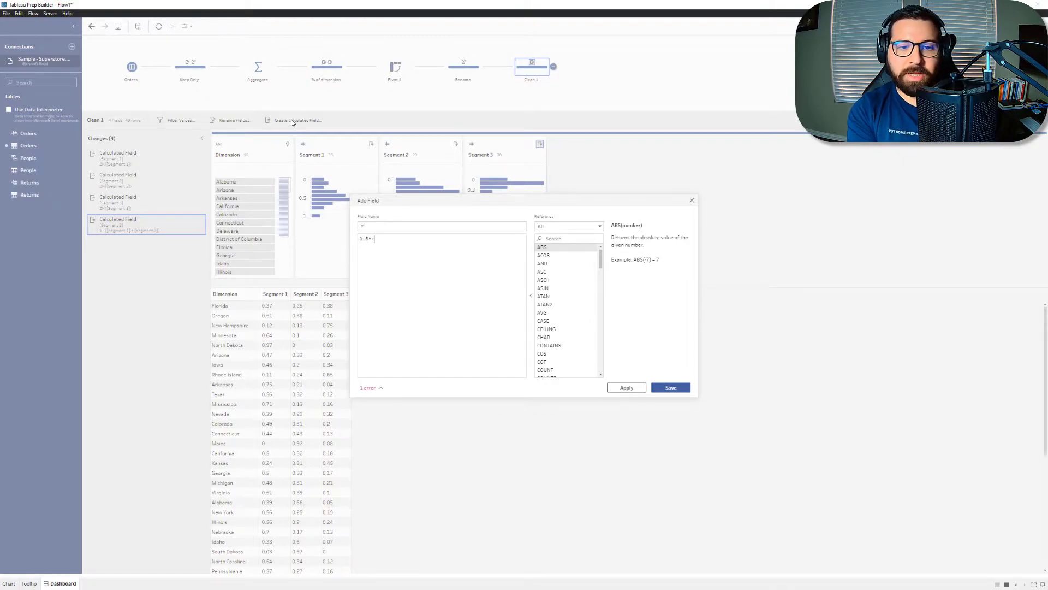
{"action": "type", "text": "2"}
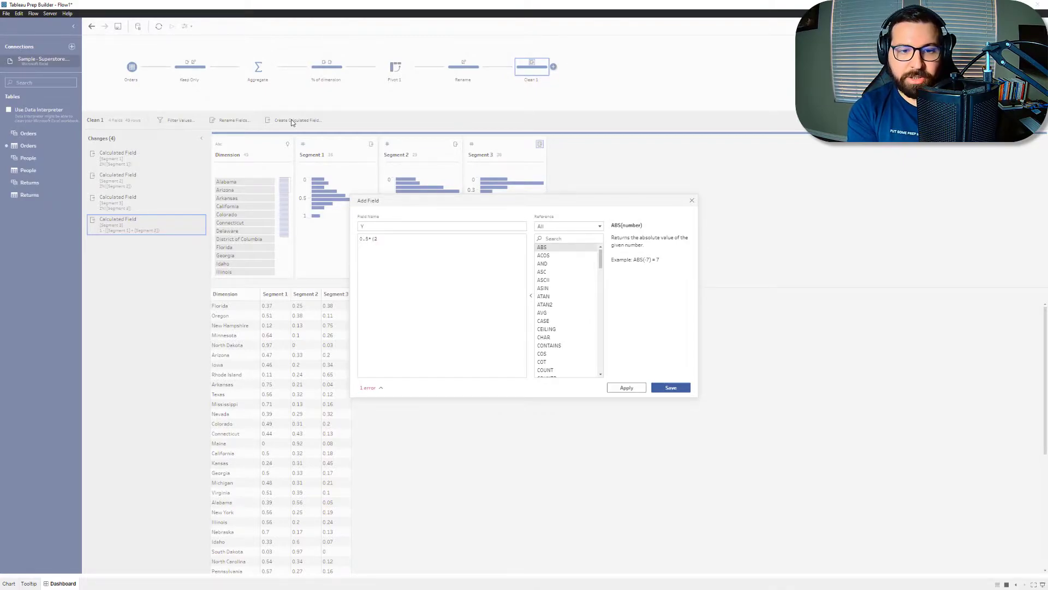
{"action": "type", "text": "*[Segment 2]"}
{"action": "key", "text": "Down"}
{"action": "key", "text": "Return"}
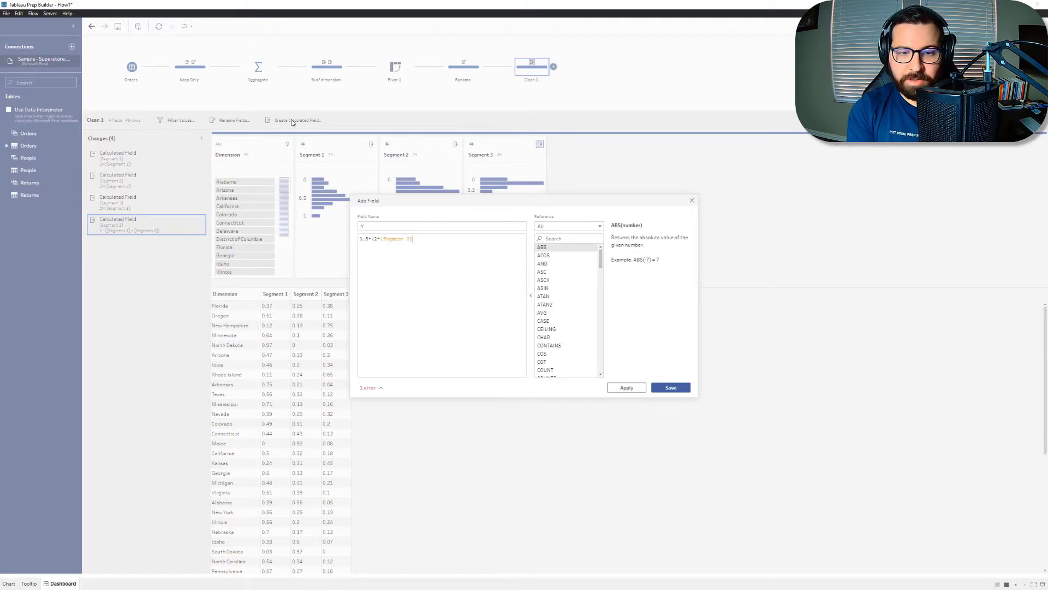
{"action": "type", "text": "+[Segment 3]"}
{"action": "key", "text": "Return"}
{"action": "type", "text": ")"}
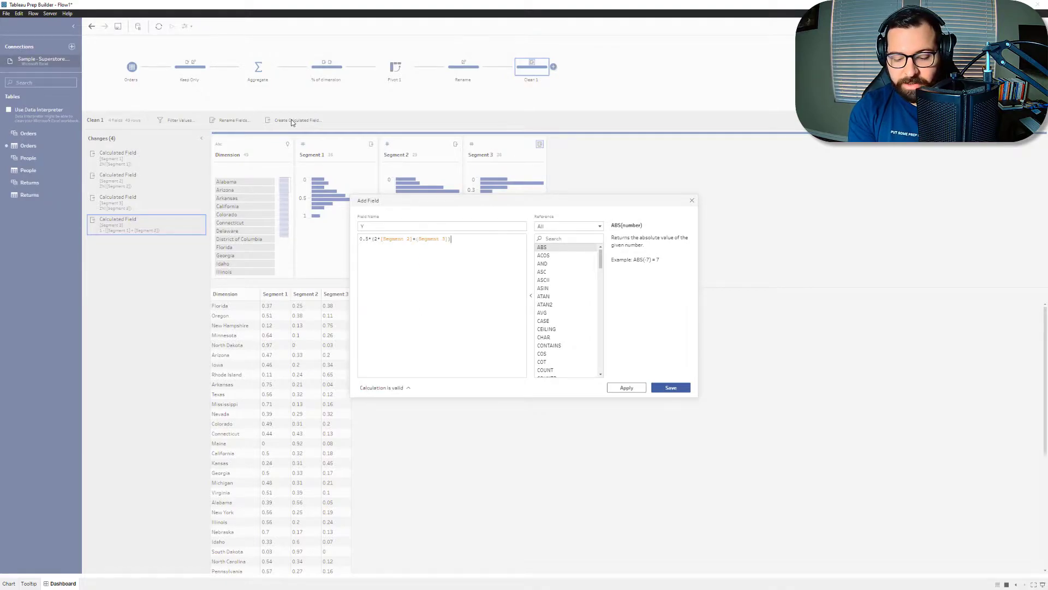
{"action": "type", "text": "/"}
{"action": "type", "text": "("}
{"action": "type", "text": "[Segment 1]+"}
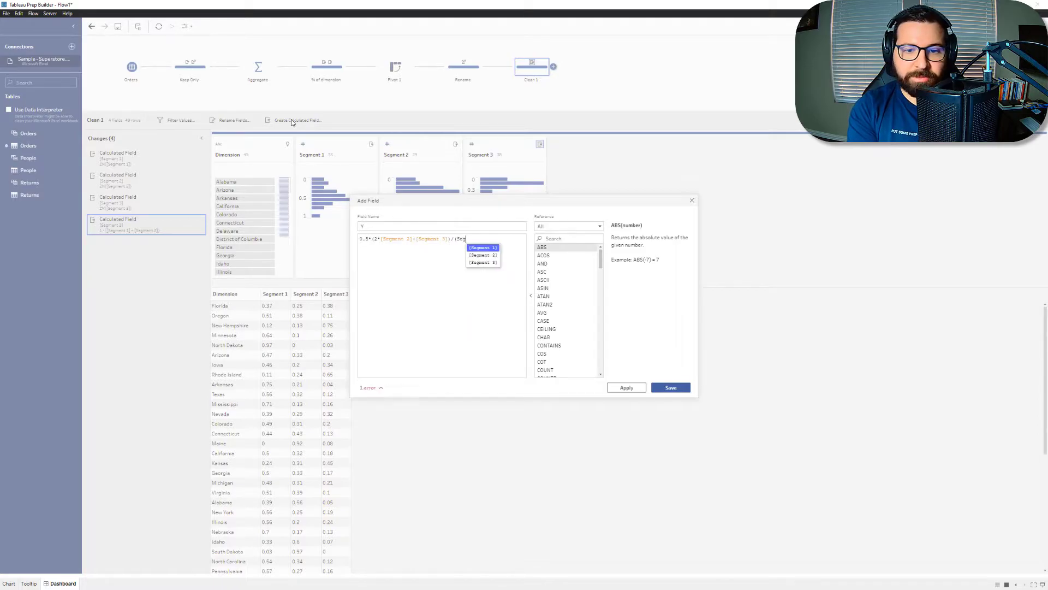
{"action": "type", "text": "[Segment 2]"}
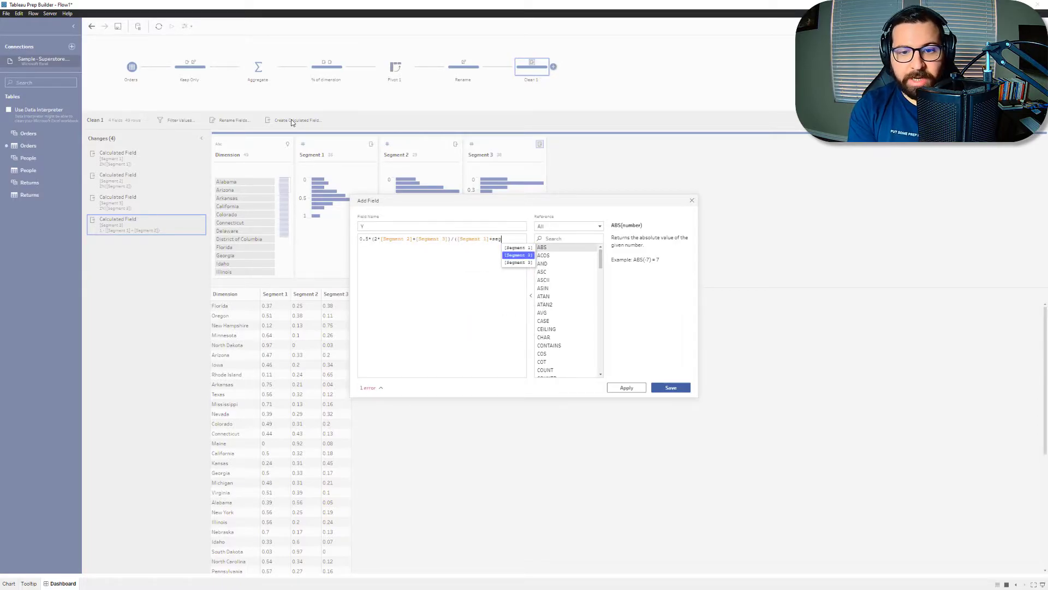
{"action": "type", "text": "+seg"}
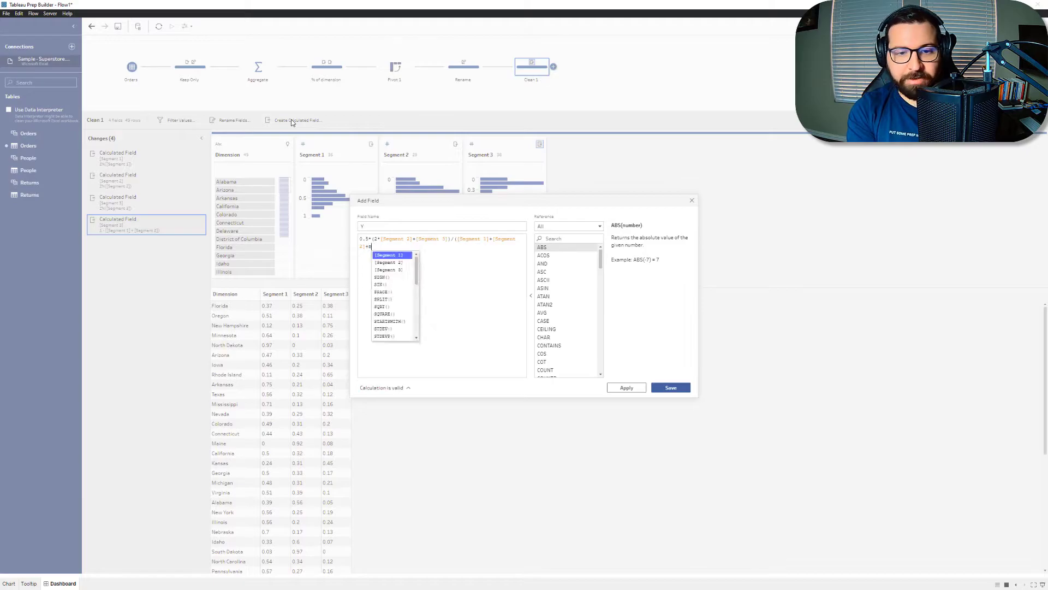
Step: Divide the Y expression by ([Segment 1]+[Segment 2]+[Segment 3]) and save the field
{"action": "key", "text": "Down"}
{"action": "key", "text": "Down"}
{"action": "key", "text": "Return"}
{"action": "type", "text": ")"}
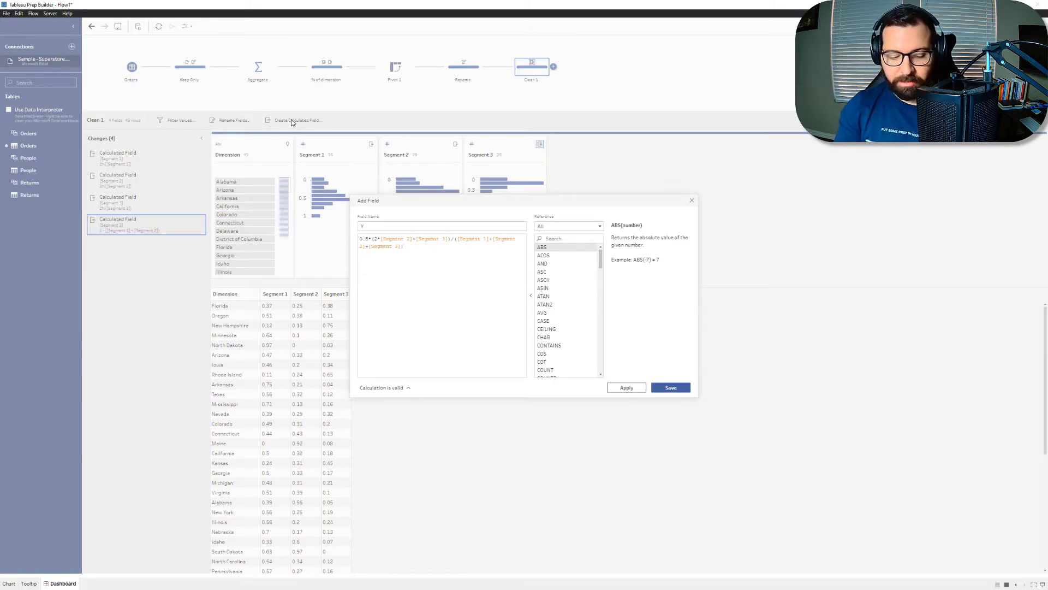
{"action": "left_click", "coordinate": [689, 390]}
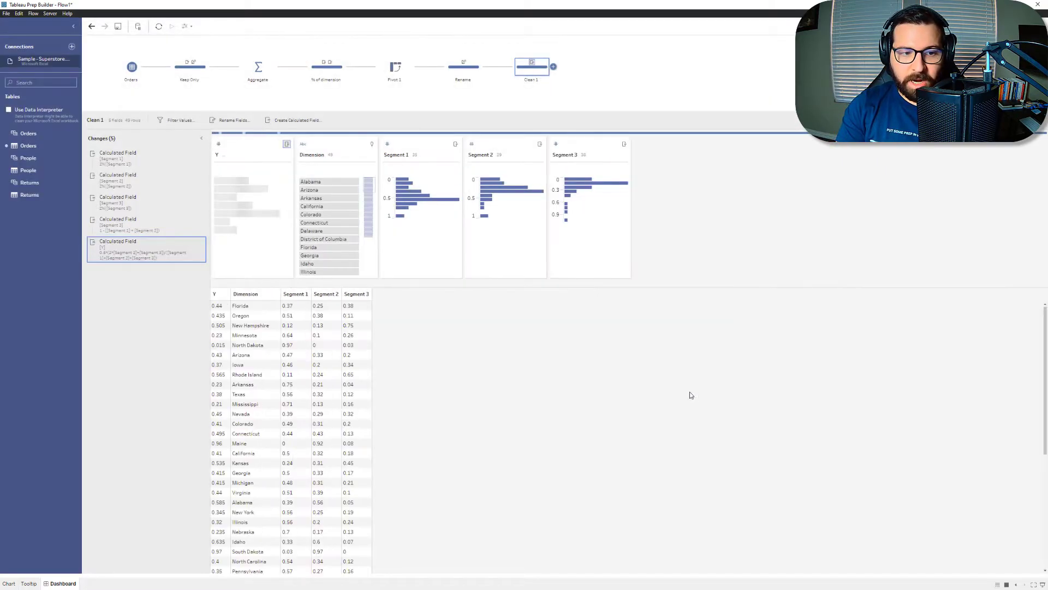
Step: Start a calculated field named X with the expression -1/2*SQRT(3)*[Segment 3]
{"action": "left_click", "coordinate": [277, 120]}
{"action": "type", "text": "X"}
{"action": "key", "text": "Tab"}
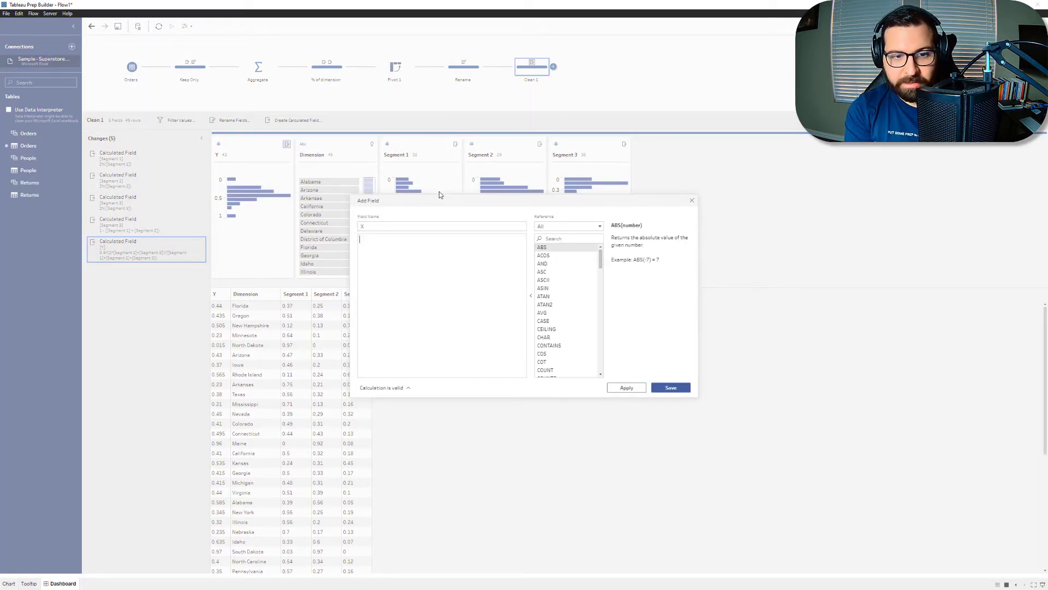
{"action": "type", "text": "1/2"}
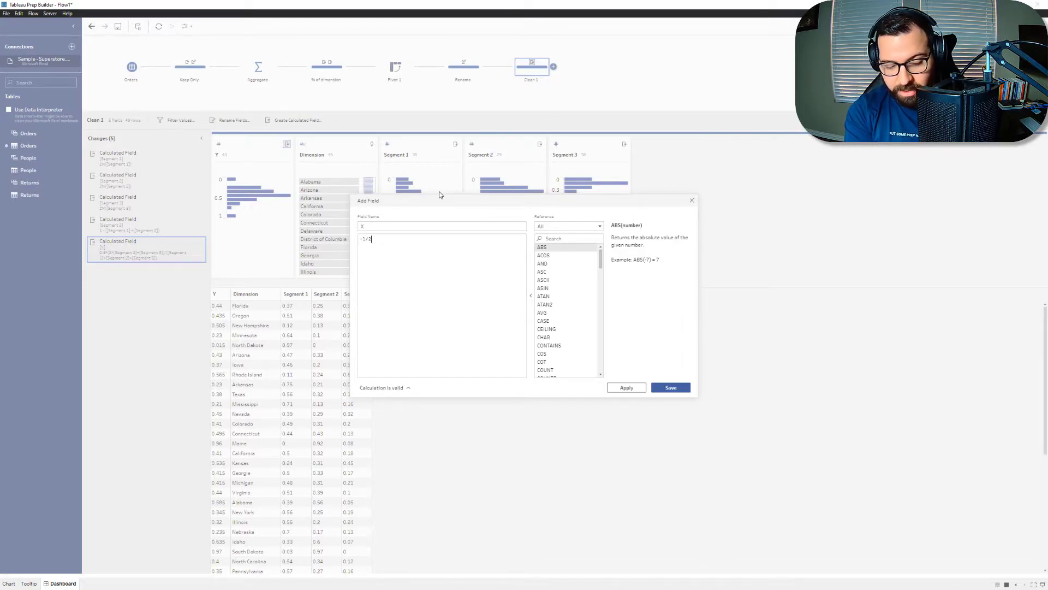
{"action": "type", "text": "*"}
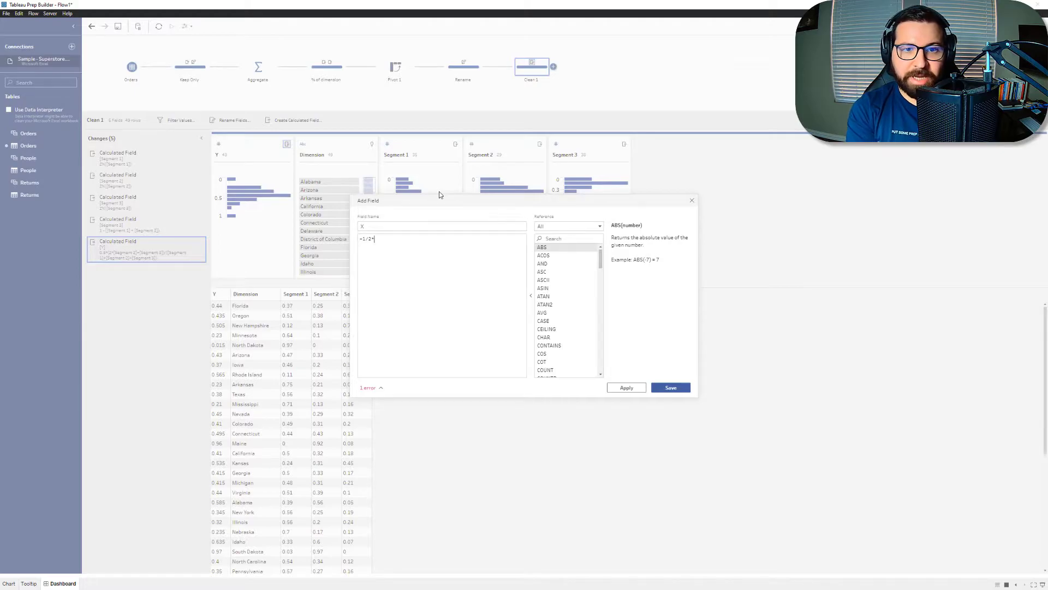
{"action": "type", "text": "sqrt"}
{"action": "key", "text": "Return"}
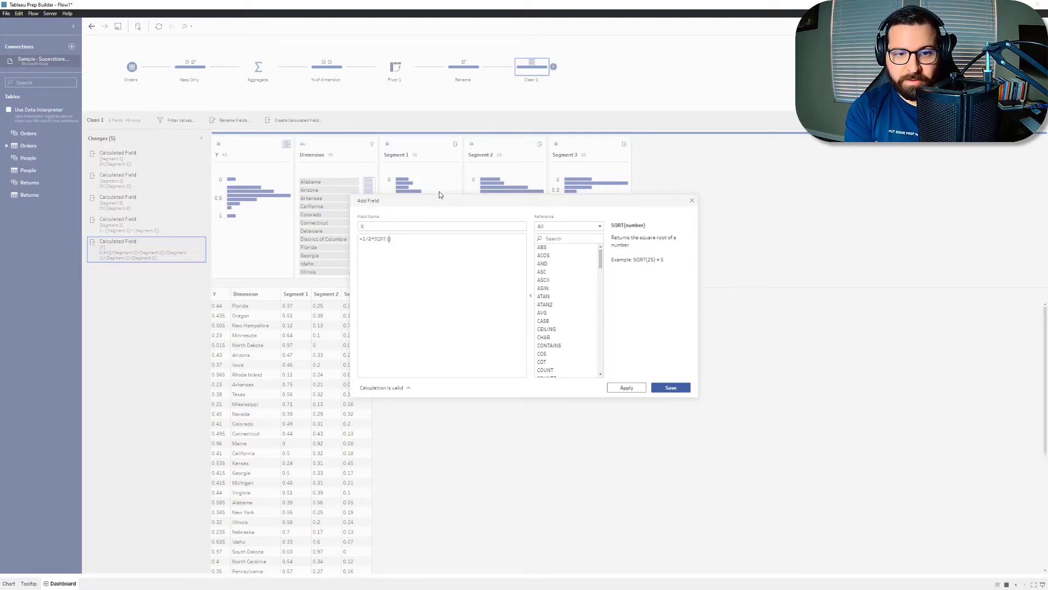
{"action": "type", "text": "3"}
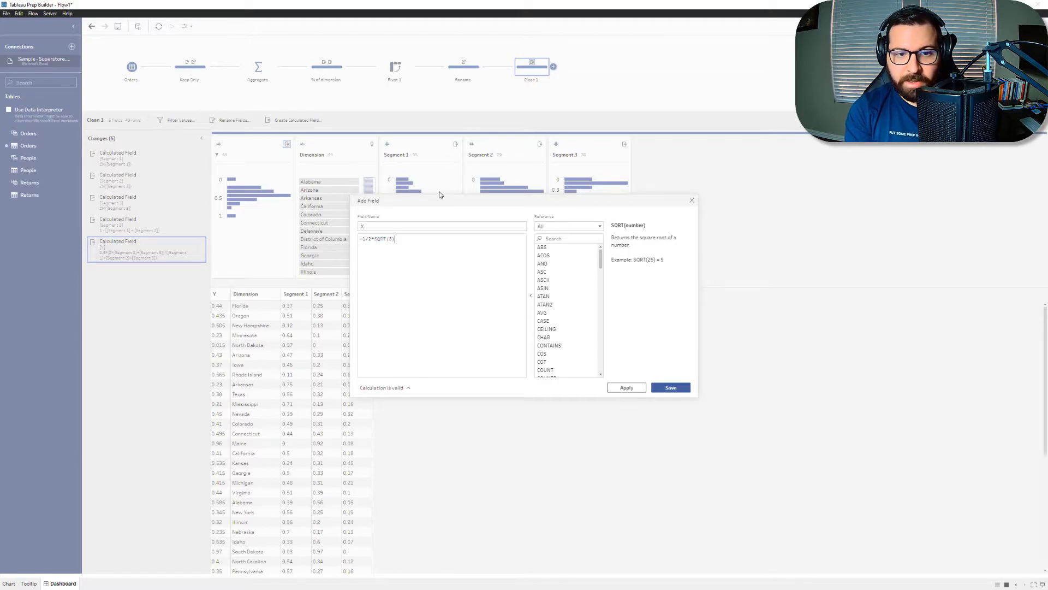
{"action": "type", "text": "*"}
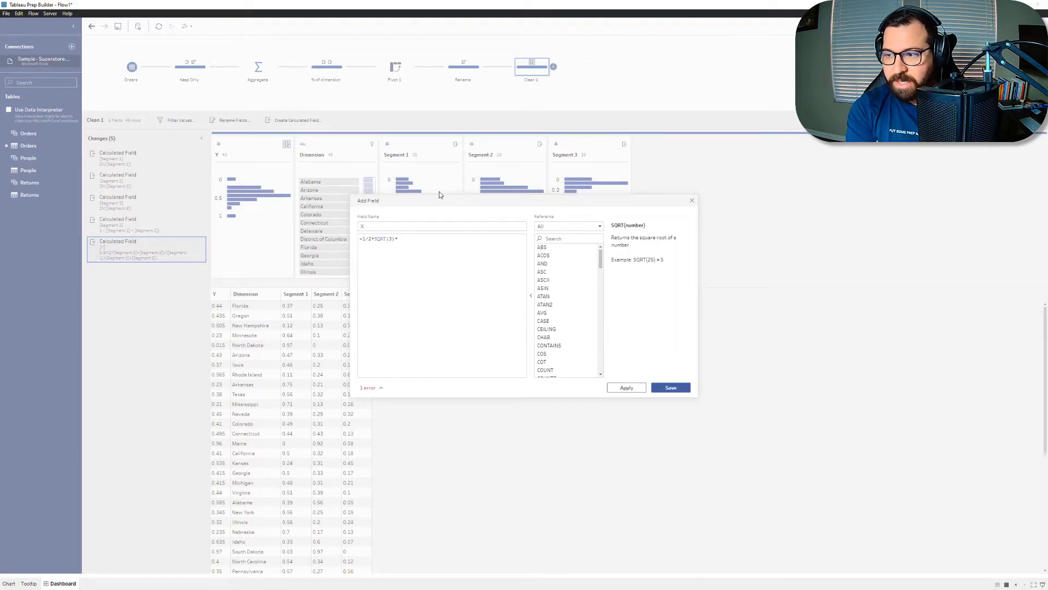
{"action": "type", "text": "seg"}
{"action": "key", "text": "Down"}
{"action": "key", "text": "Down"}
{"action": "key", "text": "Return"}
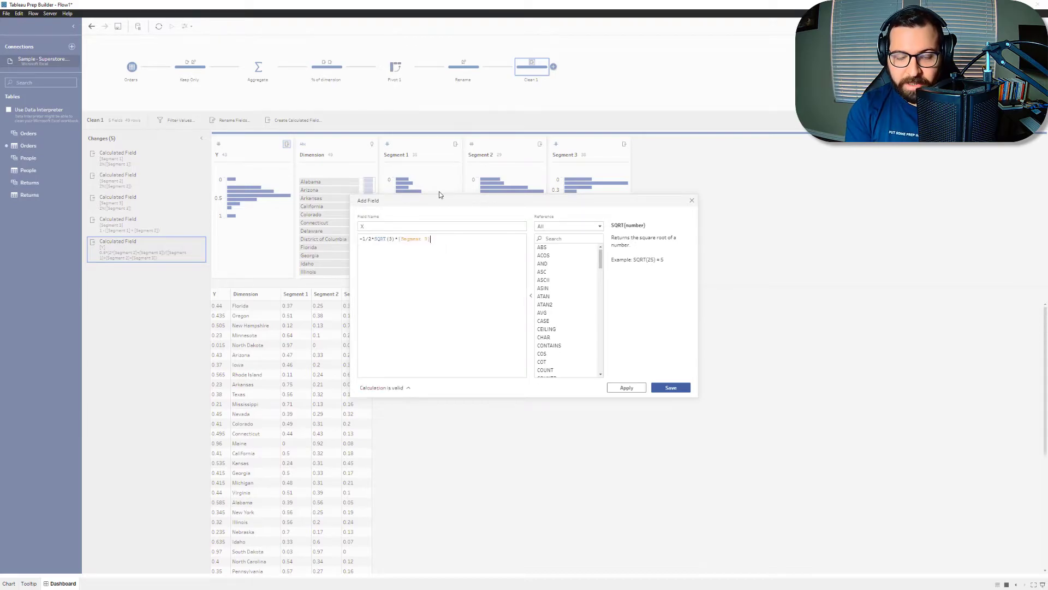
Step: Divide the X expression by ([Segment 1]+[Segment 2]+[Segment 3]) and save the field
{"action": "type", "text": "/(seg"}
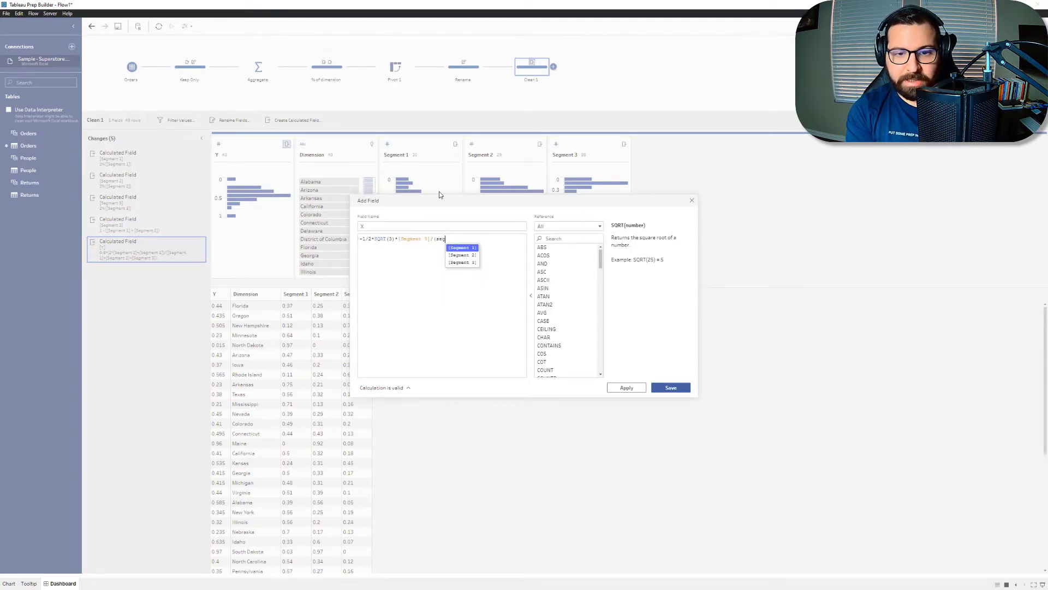
{"action": "key", "text": "Return"}
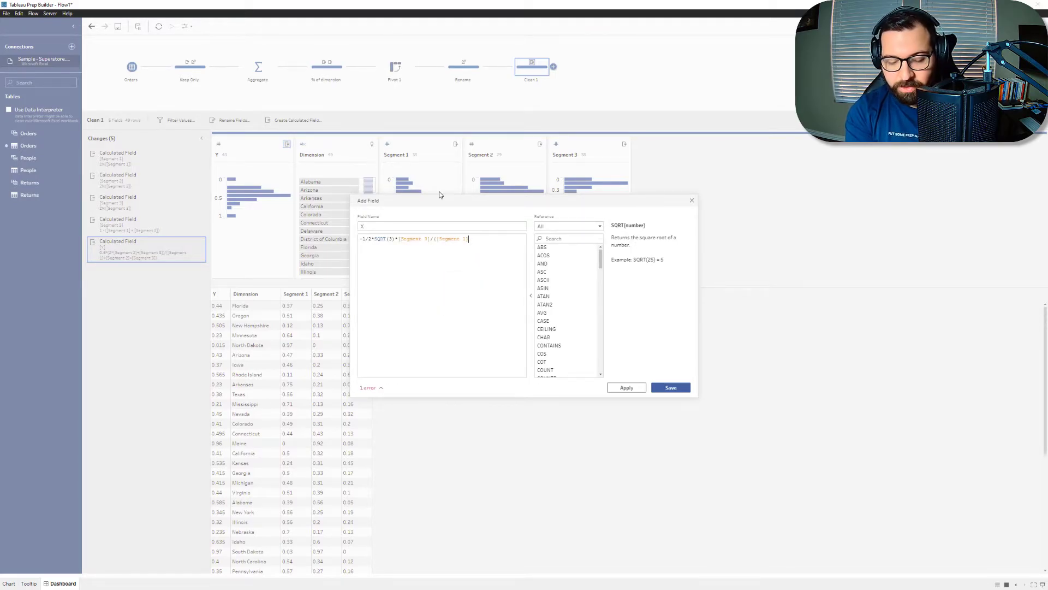
{"action": "type", "text": "+seg"}
{"action": "key", "text": "Down"}
{"action": "key", "text": "Return"}
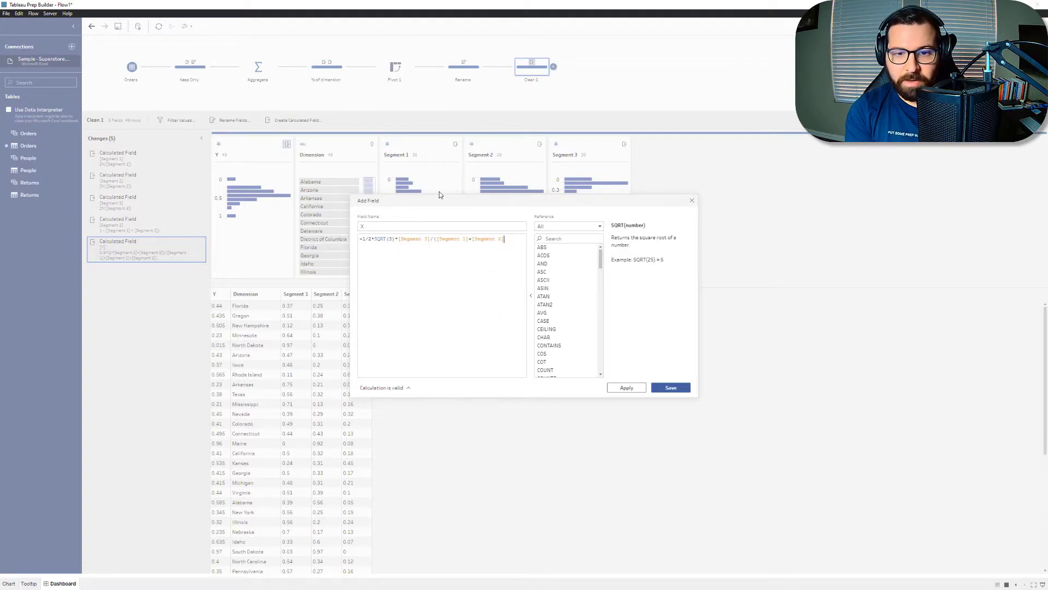
{"action": "type", "text": "+seg"}
{"action": "key", "text": "Down"}
{"action": "key", "text": "Down"}
{"action": "key", "text": "Return"}
{"action": "type", "text": ")"}
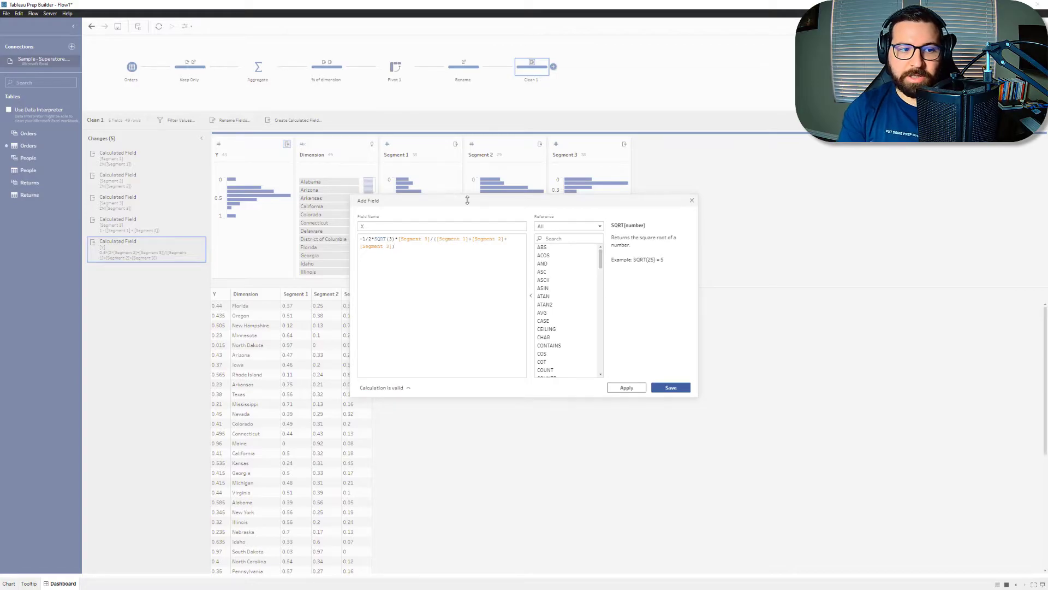
{"action": "left_click", "coordinate": [671, 386]}
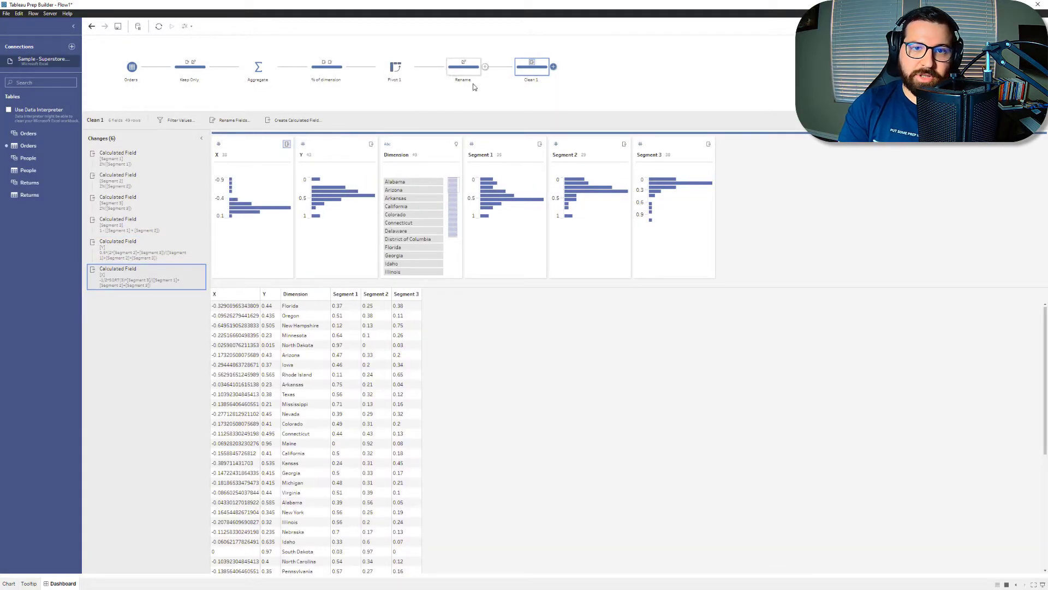
Step: Move the flow steps from Orders through Rename together to a row below the Clean 1 step
{"action": "left_click_drag", "start_coordinate": [473, 124], "coordinate": [129, 67]}
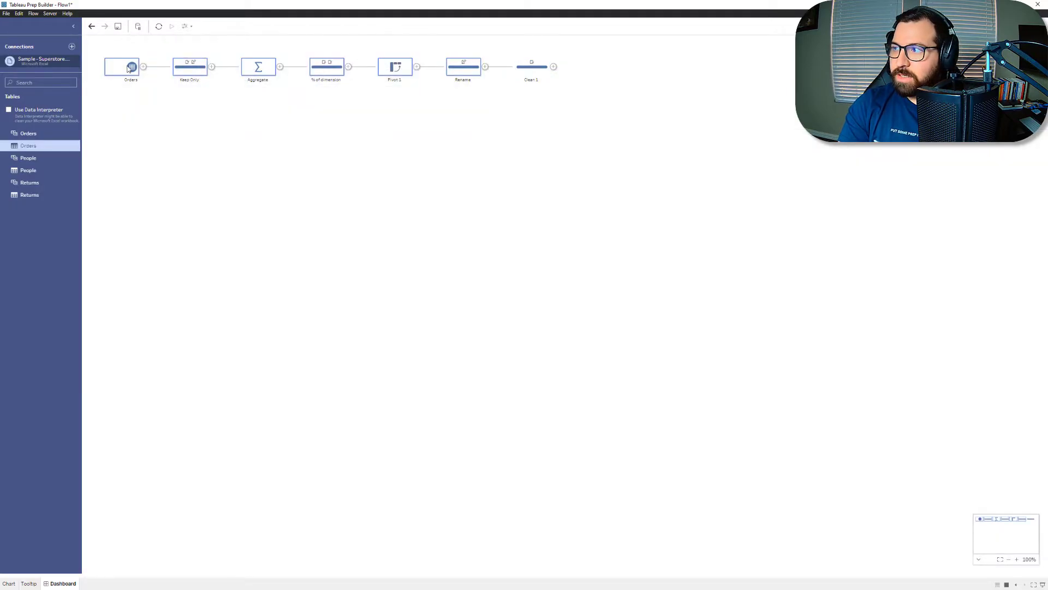
{"action": "left_click", "coordinate": [408, 113]}
{"action": "left_click_drag", "start_coordinate": [475, 117], "coordinate": [137, 180]}
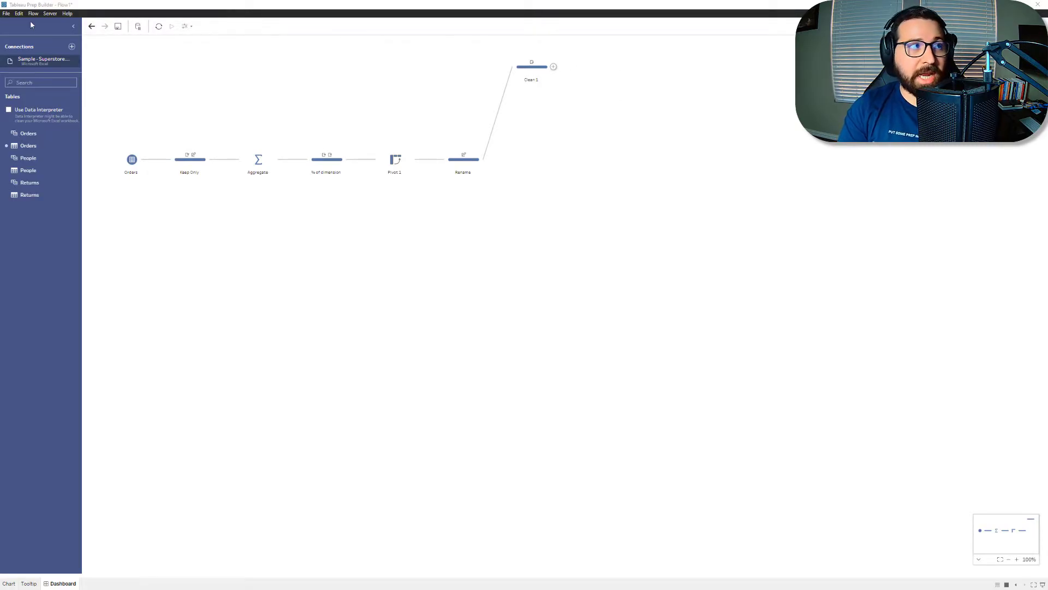
Step: Switch to the Excel workbook and compare the segment, Y and X columns with the A_ prefixed columns on the Ternary Plot_Clean sheet
{"action": "left_click_drag", "start_coordinate": [574, 589], "coordinate": [652, 0]}
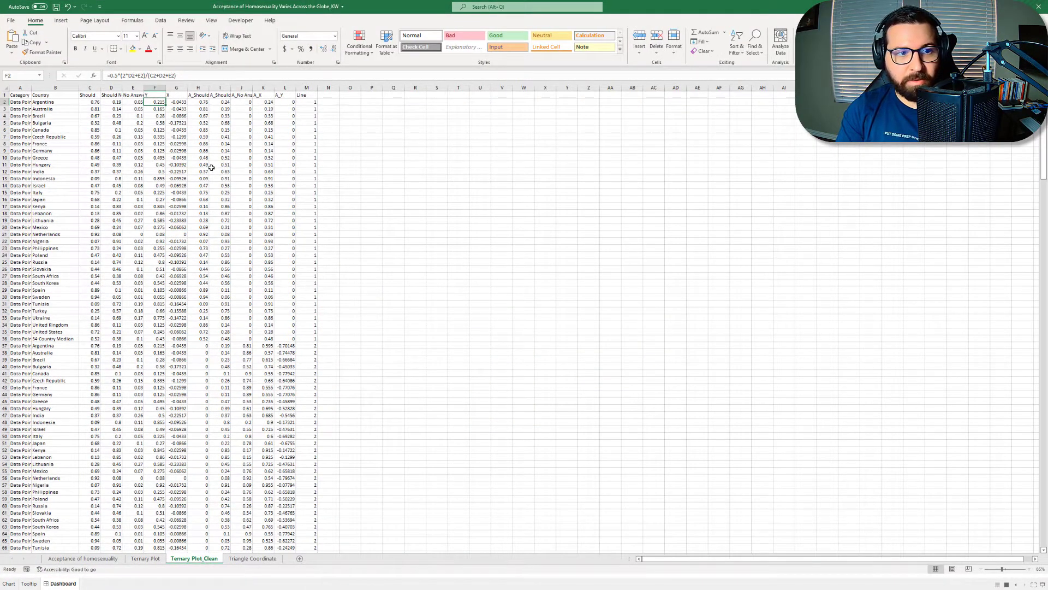
{"action": "left_click", "coordinate": [201, 96]}
{"action": "left_click", "coordinate": [219, 96]}
{"action": "left_click", "coordinate": [203, 96]}
{"action": "left_click", "coordinate": [92, 97]}
{"action": "left_click", "coordinate": [199, 96]}
{"action": "left_click", "coordinate": [224, 97]}
{"action": "left_click", "coordinate": [245, 96]}
{"action": "left_click", "coordinate": [268, 96]}
{"action": "left_click", "coordinate": [287, 96]}
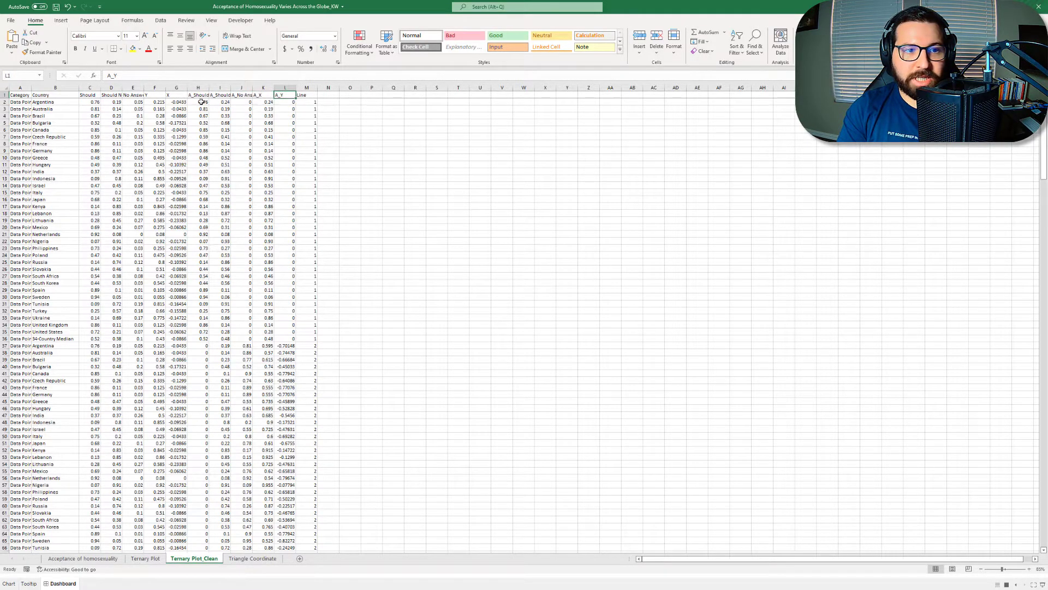
{"action": "left_click_drag", "start_coordinate": [94, 102], "coordinate": [177, 102]}
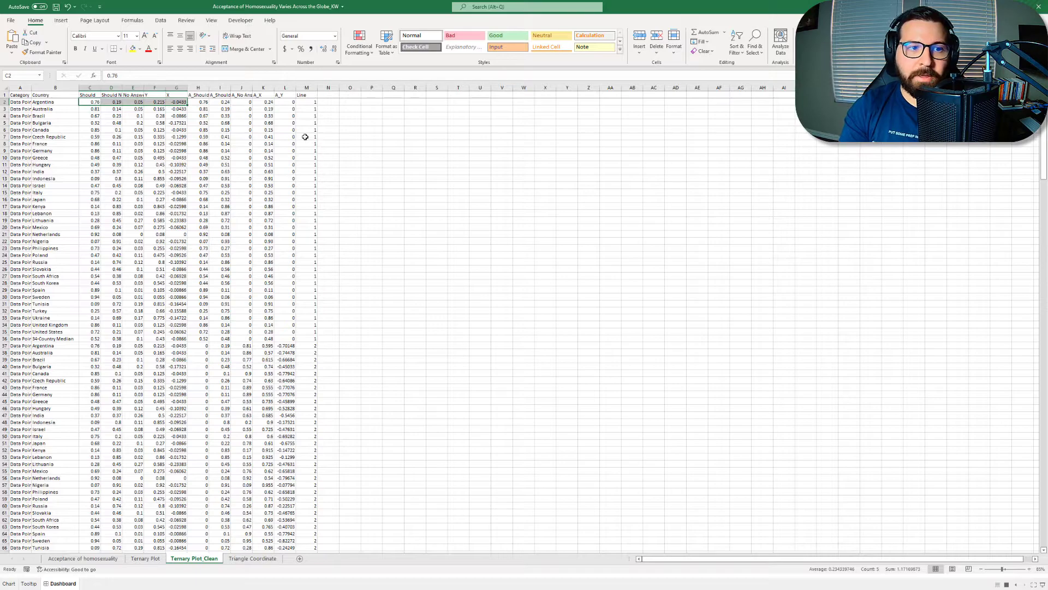
{"action": "left_click_drag", "start_coordinate": [203, 101], "coordinate": [284, 95]}
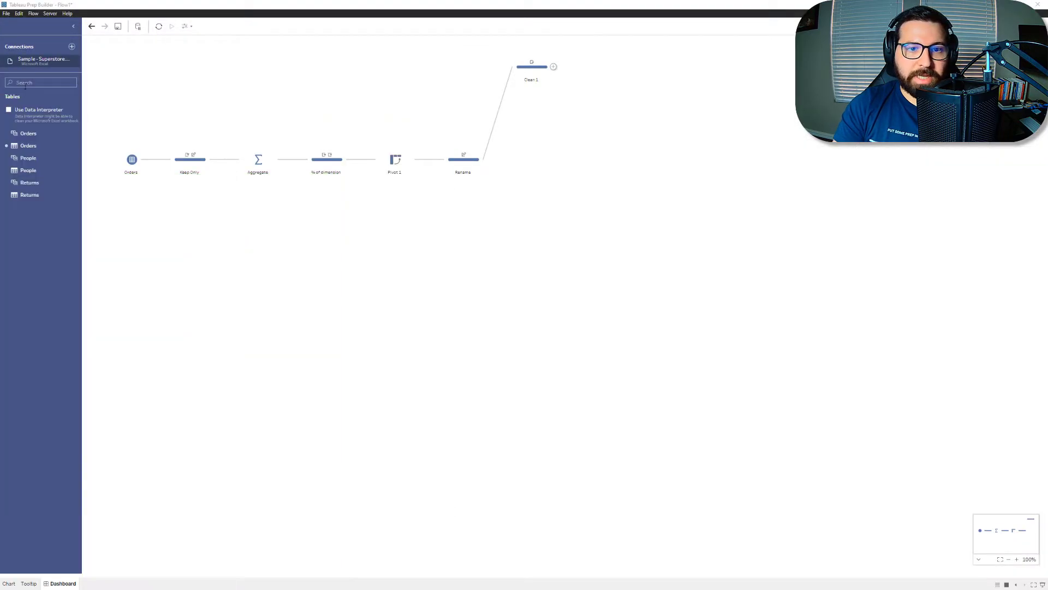
Step: Switch back to Tableau Prep and add a cleaning step named Line 1 after Clean 1
{"action": "left_click", "coordinate": [463, 159]}
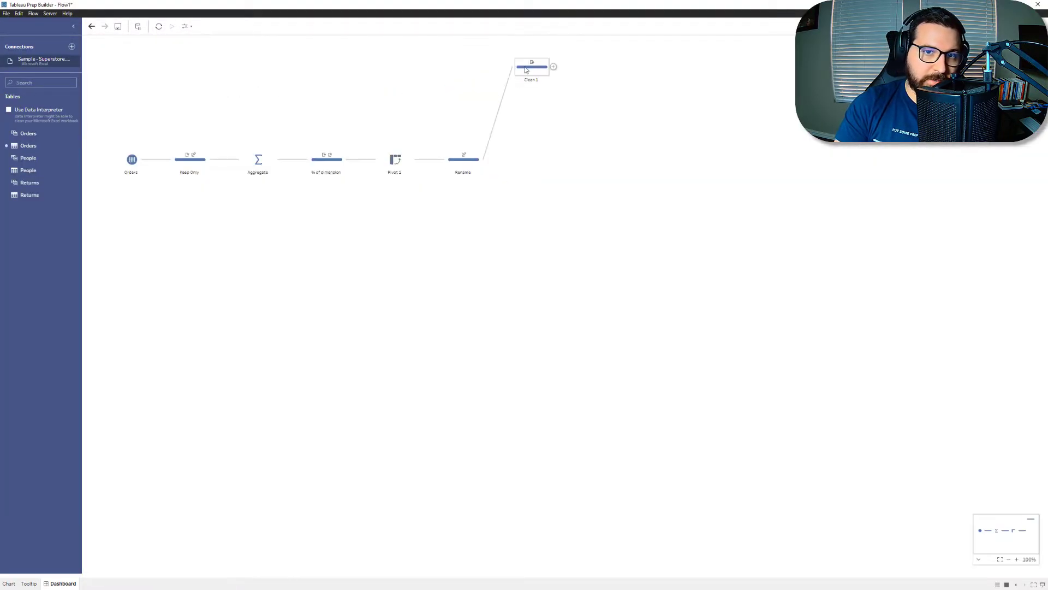
{"action": "left_click", "coordinate": [530, 66]}
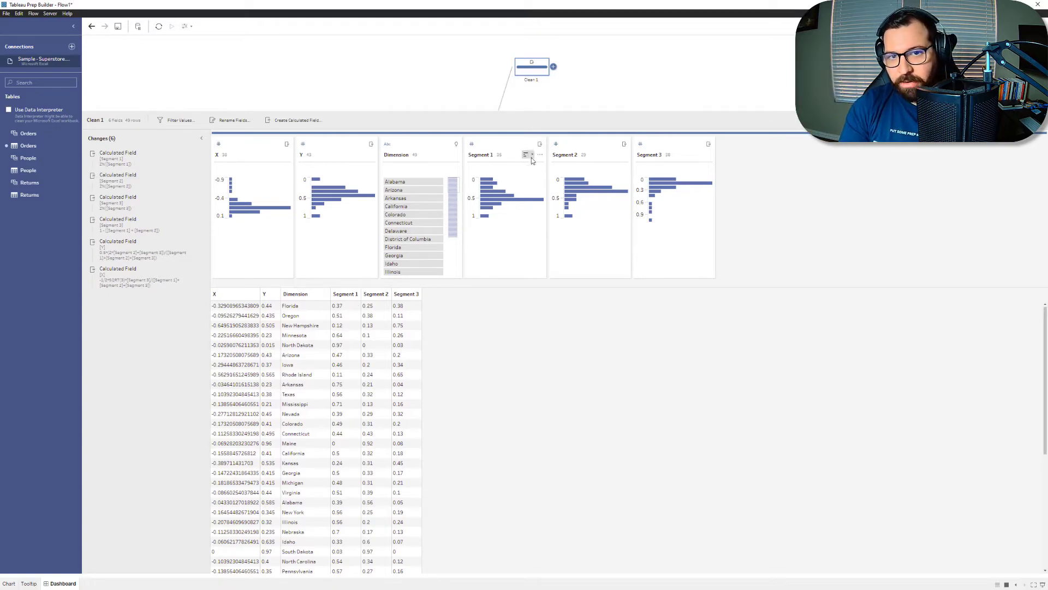
{"action": "left_click", "coordinate": [553, 66]}
{"action": "left_click", "coordinate": [573, 87]}
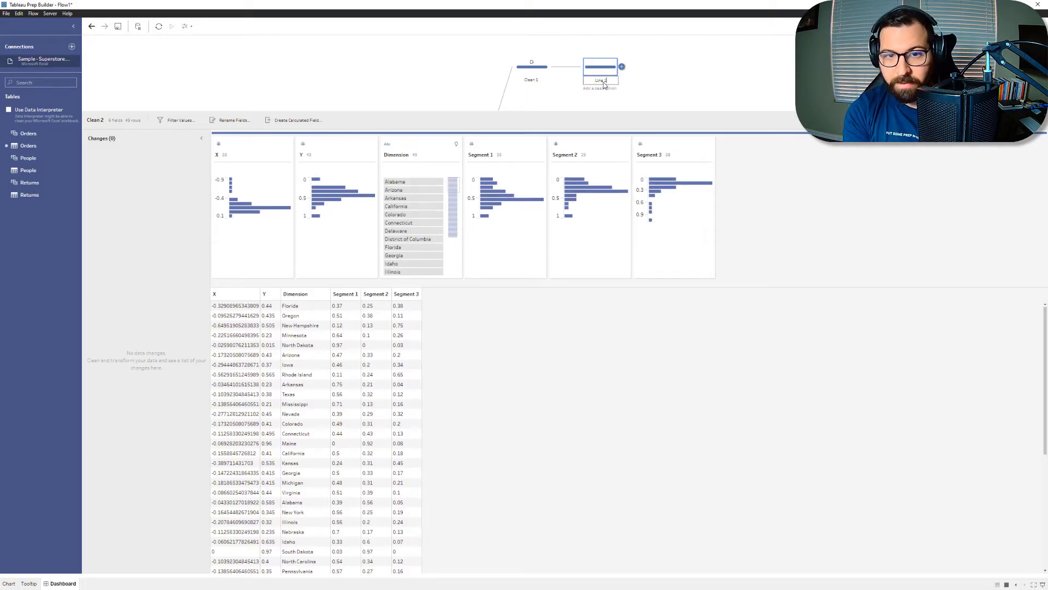
{"action": "left_click", "coordinate": [741, 215]}
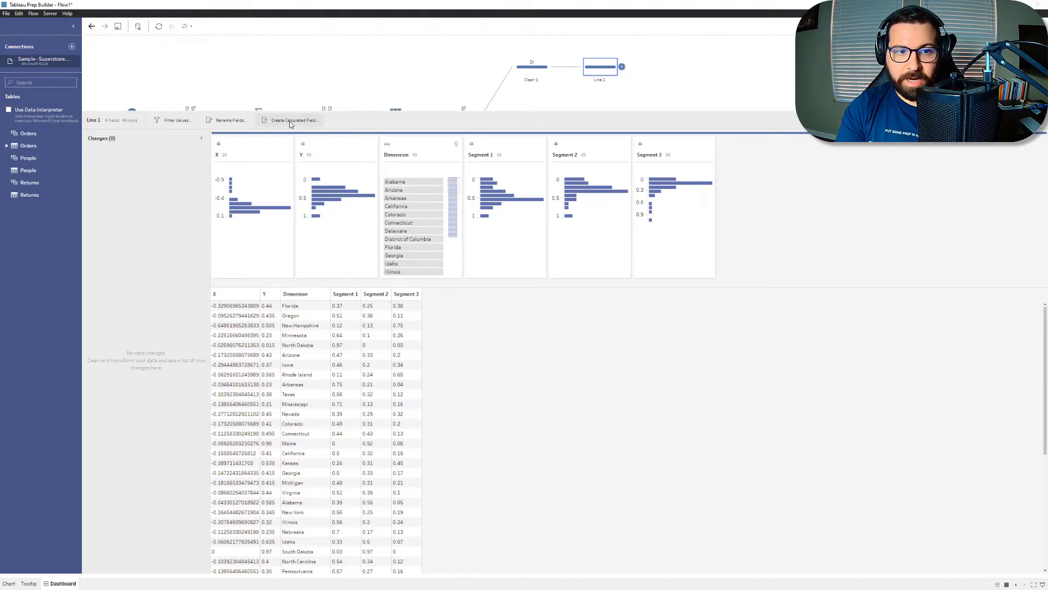
Step: Create a calculated field named Line Index with the value 1 in the Line 1 step
{"action": "left_click", "coordinate": [289, 121]}
{"action": "type", "text": "Line Index"}
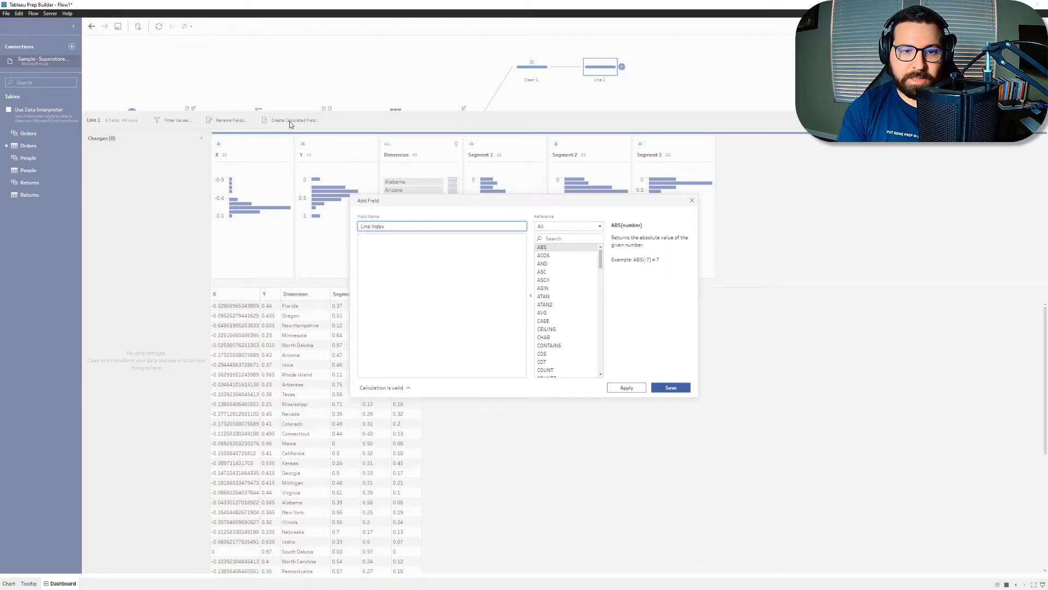
{"action": "left_click", "coordinate": [435, 262]}
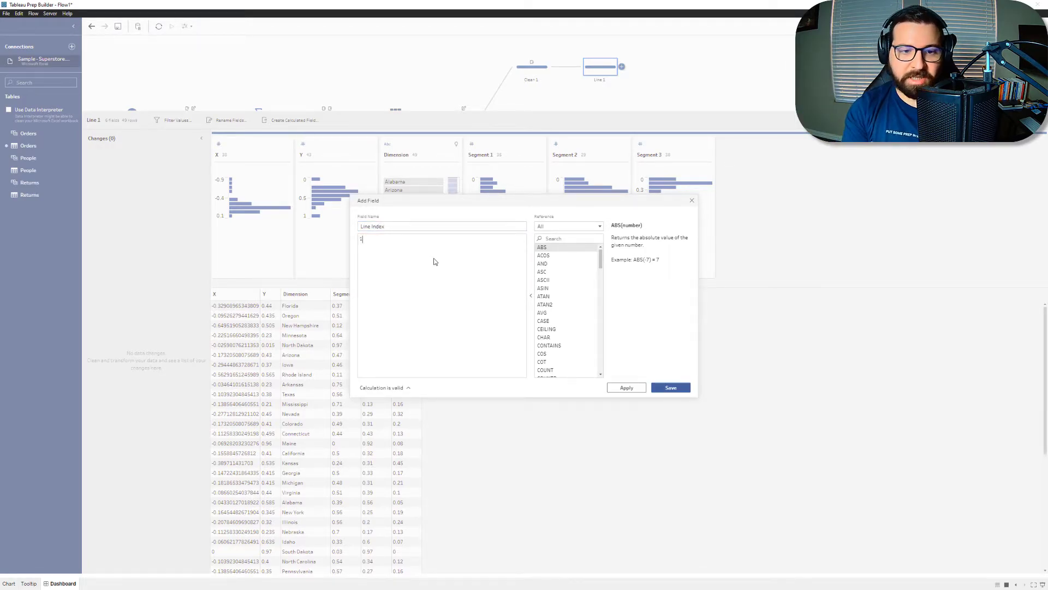
{"action": "left_click", "coordinate": [683, 390]}
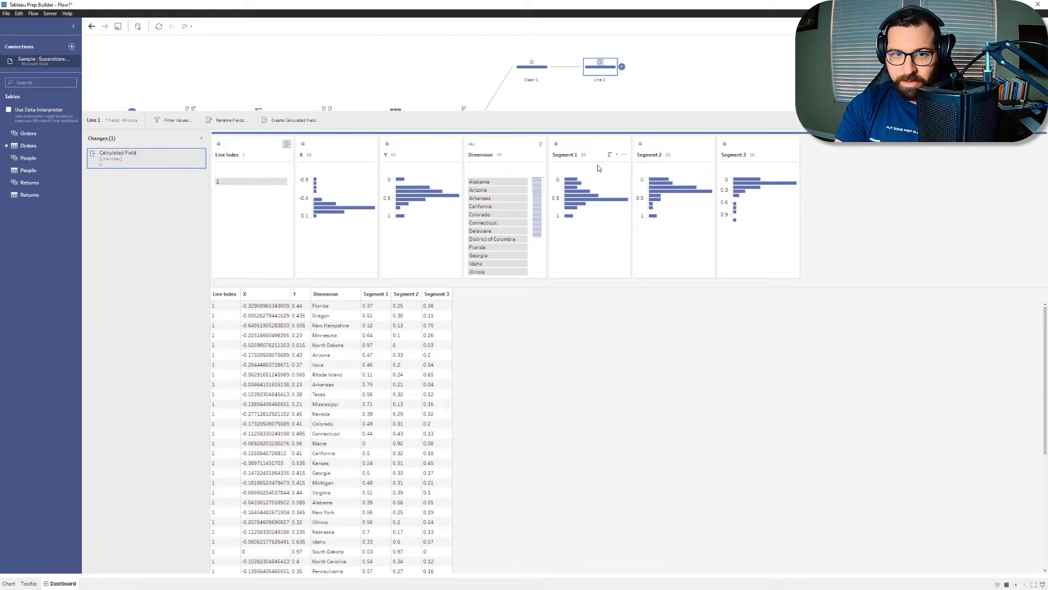
Step: Create a calculated field named A_Segment 1 with the expression [Segment 1] in the Line 1 step
{"action": "left_click", "coordinate": [303, 120]}
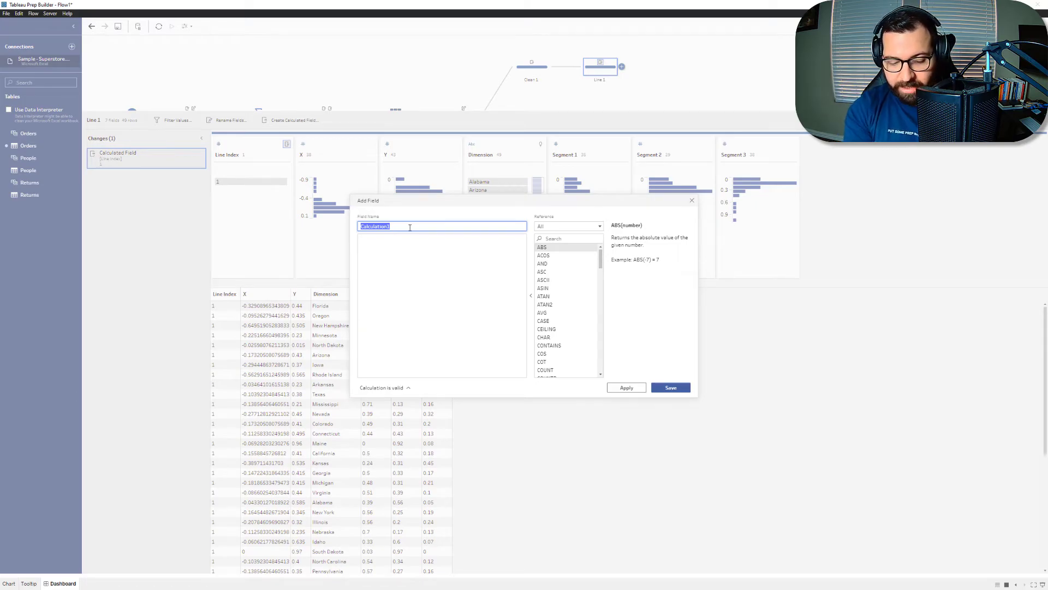
{"action": "type", "text": "A_Segment"}
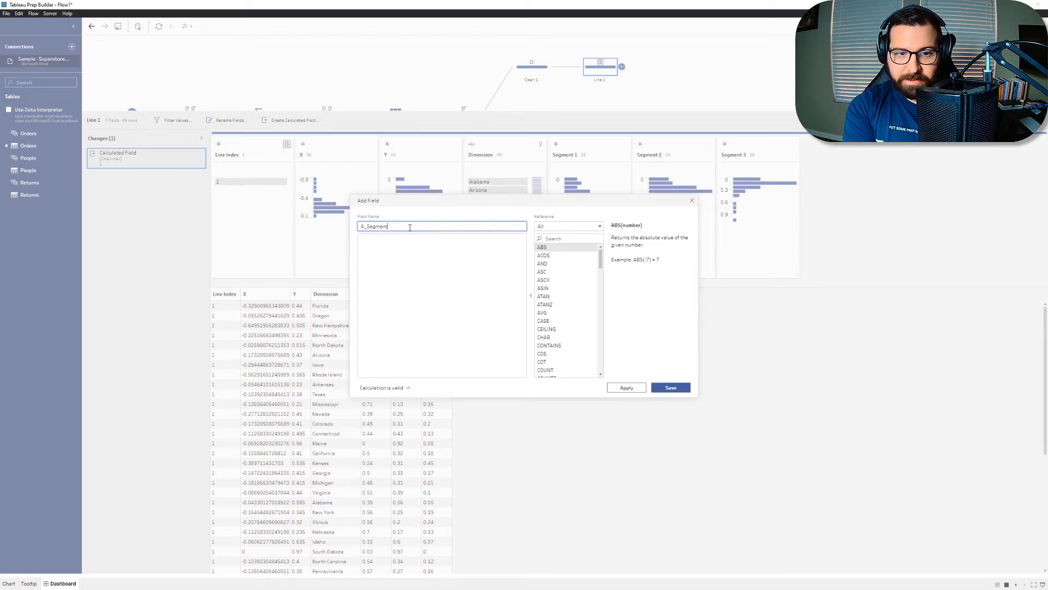
{"action": "key", "text": "Tab"}
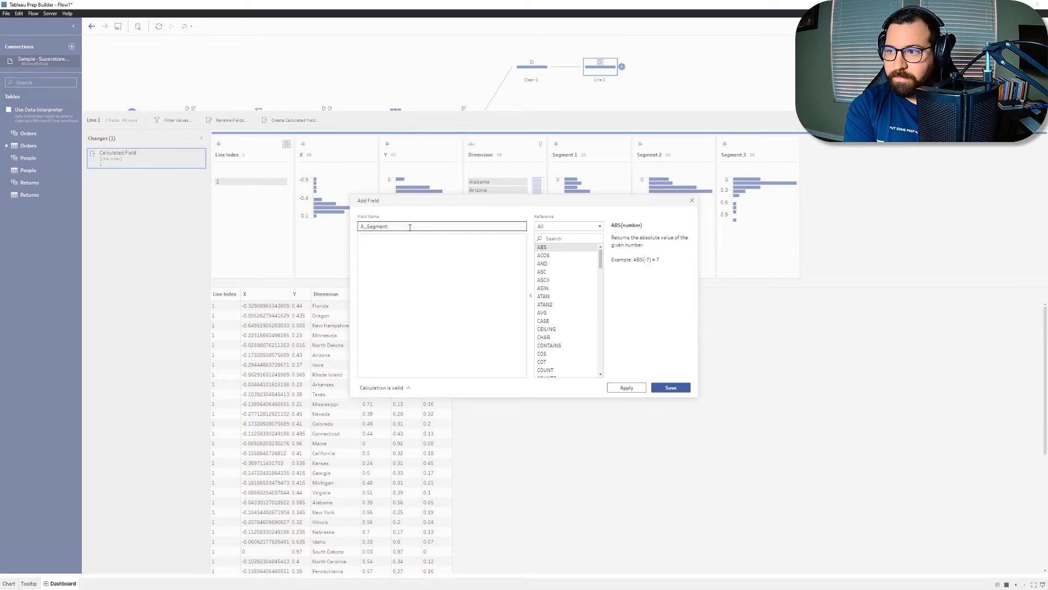
{"action": "double_click", "coordinate": [410, 227]}
{"action": "type", "text": "A"}
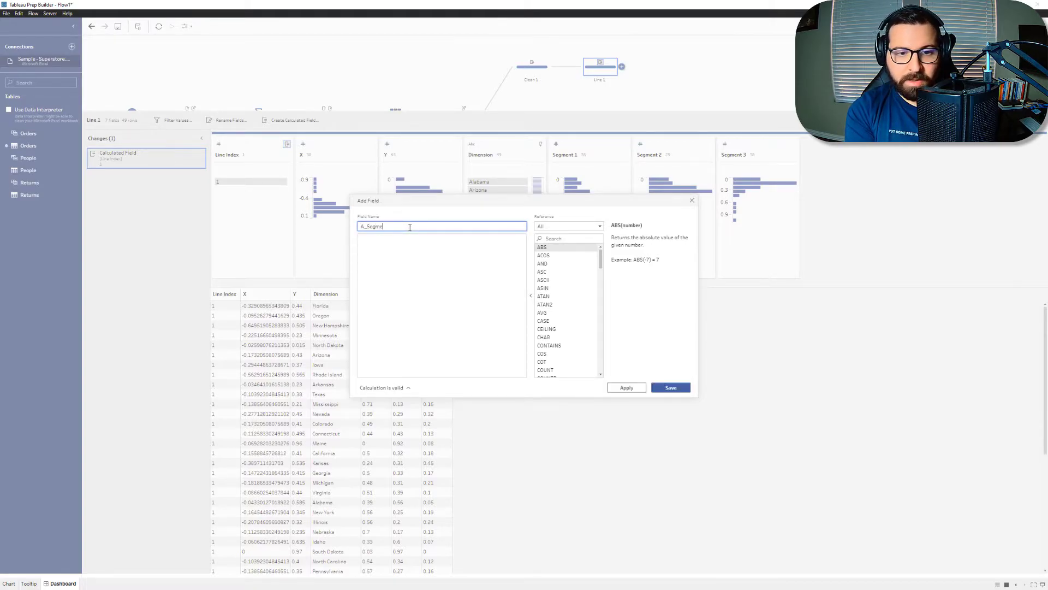
{"action": "left_click", "coordinate": [414, 274]}
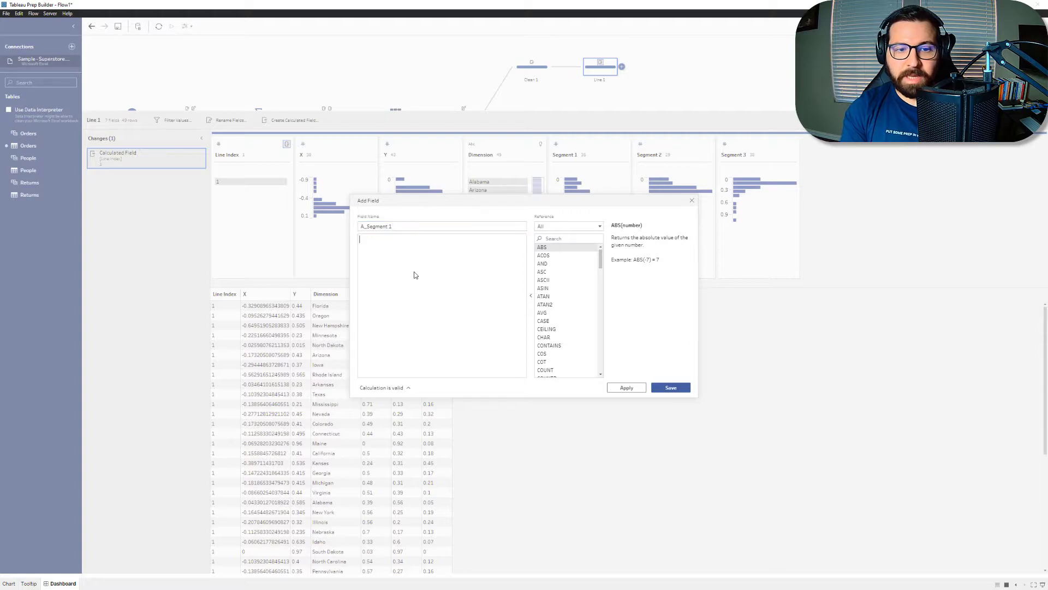
{"action": "type", "text": "[Segment 1]"}
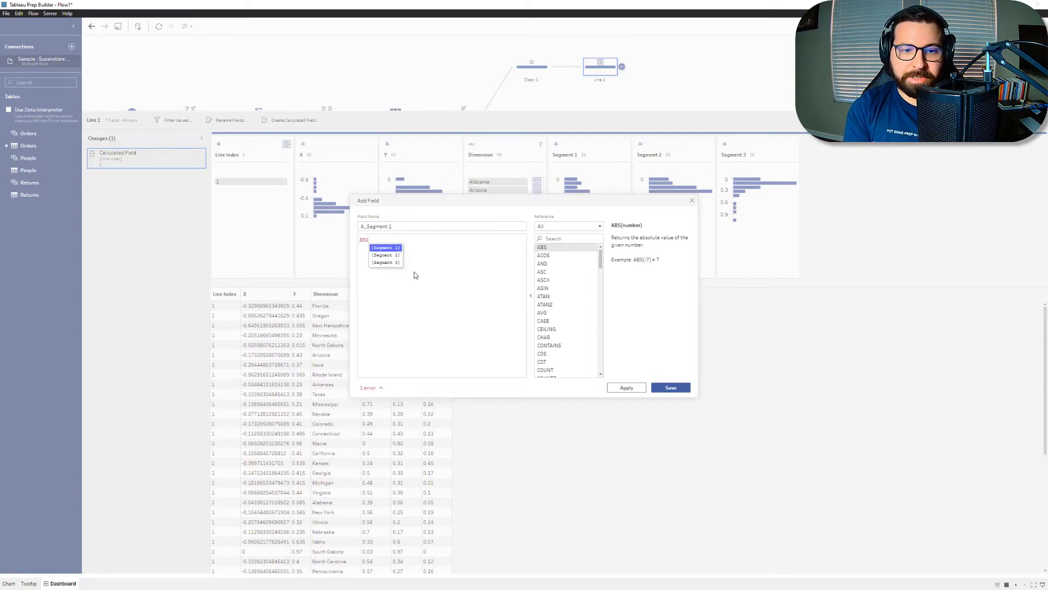
{"action": "left_click", "coordinate": [675, 390]}
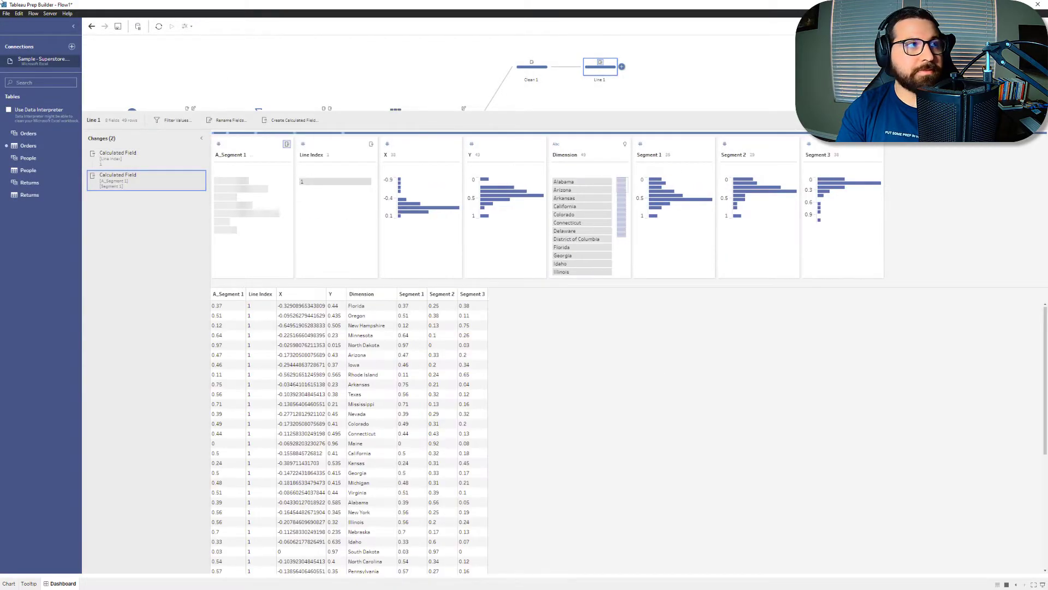
Step: Switch to the Excel workbook and examine how the A_Should and A_Should Not columns are calculated on the Ternary Plot sheet
{"action": "key", "text": "alt+Tab"}
{"action": "left_click", "coordinate": [157, 559]}
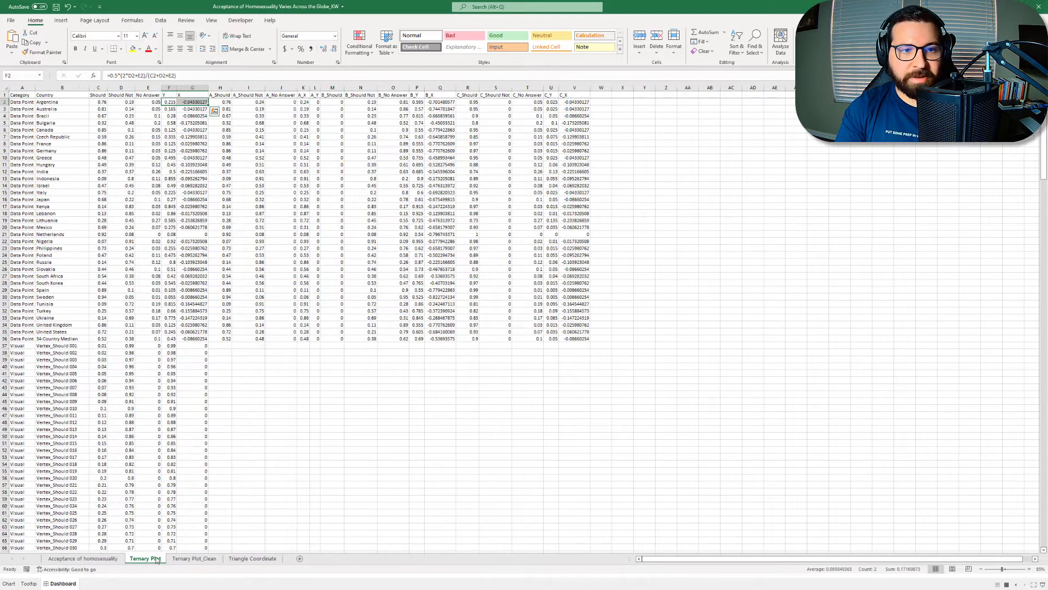
{"action": "key", "text": "Right"}
{"action": "key", "text": "Right"}
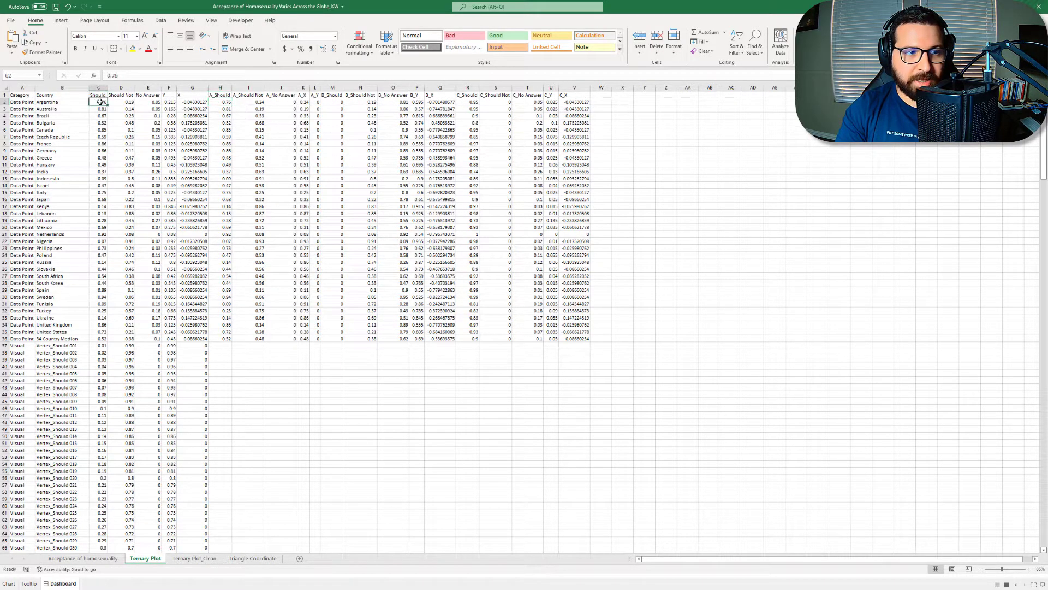
{"action": "left_click", "coordinate": [101, 101]}
{"action": "left_click", "coordinate": [221, 102]}
{"action": "left_click_drag", "start_coordinate": [367, 7], "coordinate": [0, 3]}
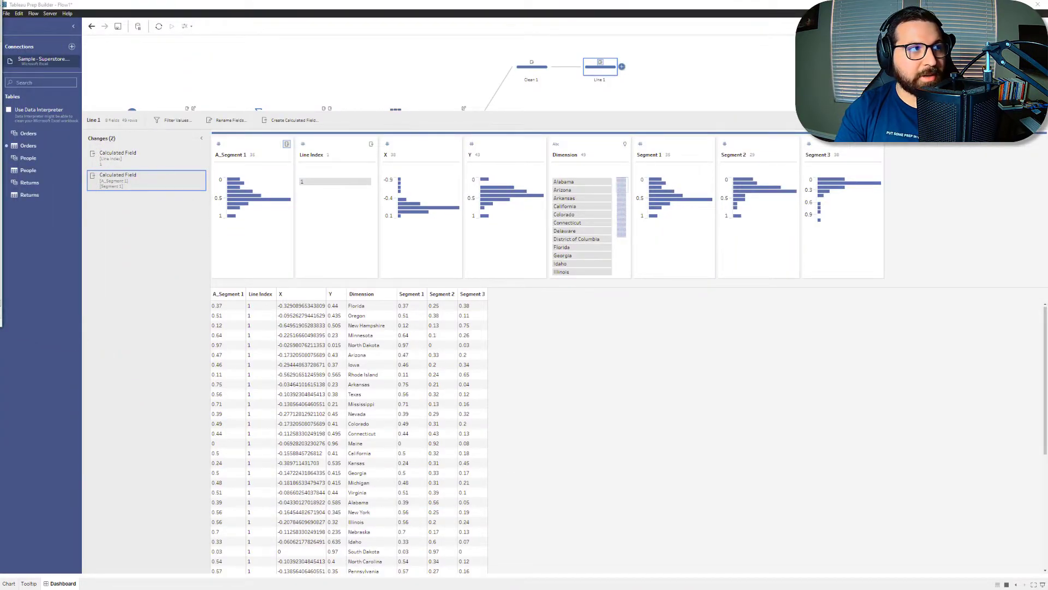
{"action": "left_click_drag", "start_coordinate": [0, 3], "coordinate": [345, 43]}
{"action": "left_click", "coordinate": [429, 140]}
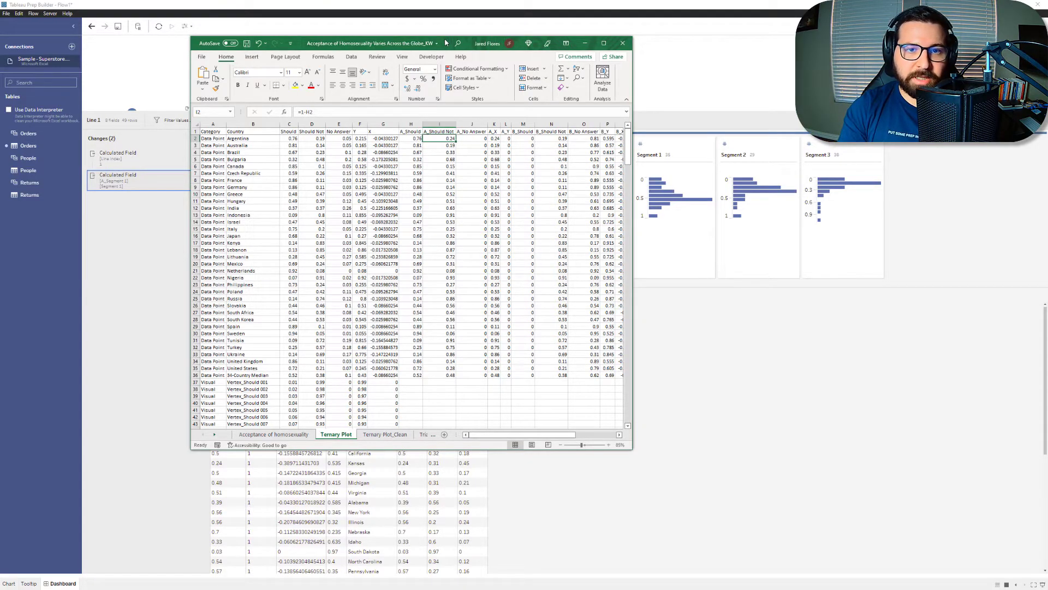
{"action": "left_click_drag", "start_coordinate": [445, 43], "coordinate": [0, 21]}
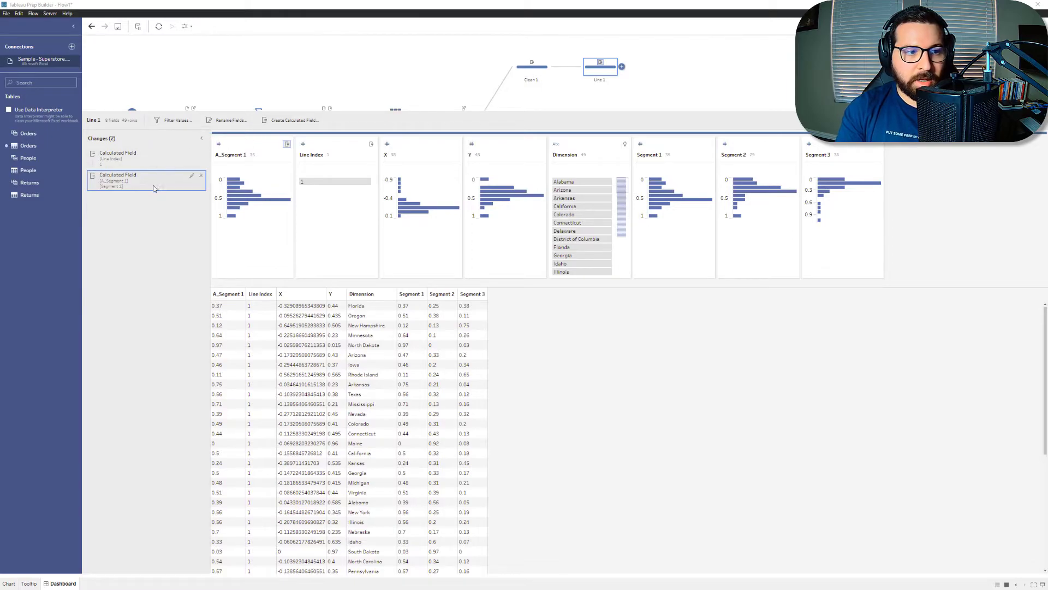
Step: Back in Tableau Prep, create a calculated field named A_Segment 2 with the expression 1 - [A_Segment 1]
{"action": "left_click", "coordinate": [288, 120]}
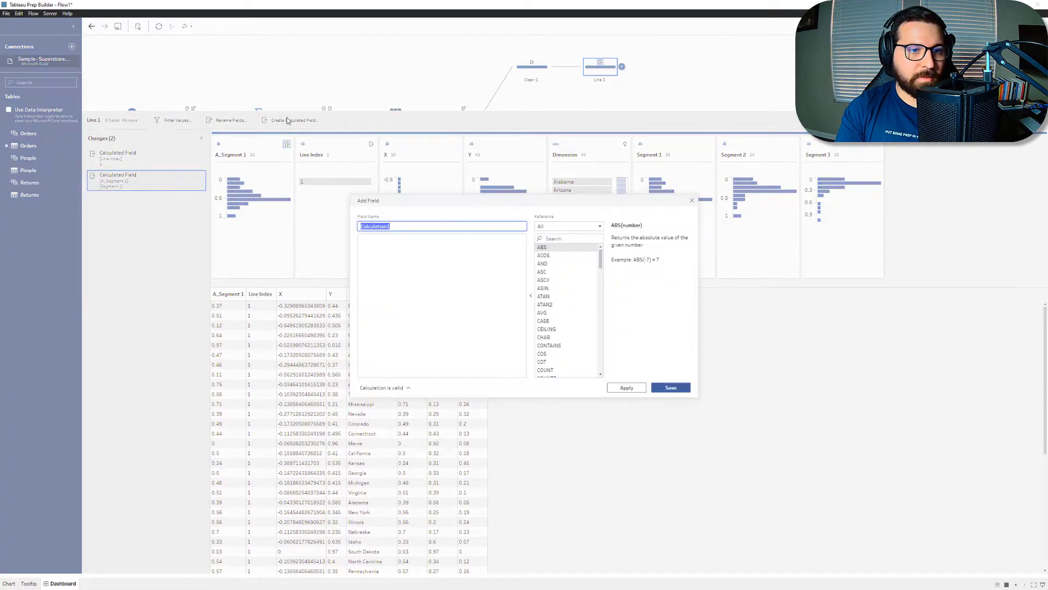
{"action": "type", "text": "A_Seg"}
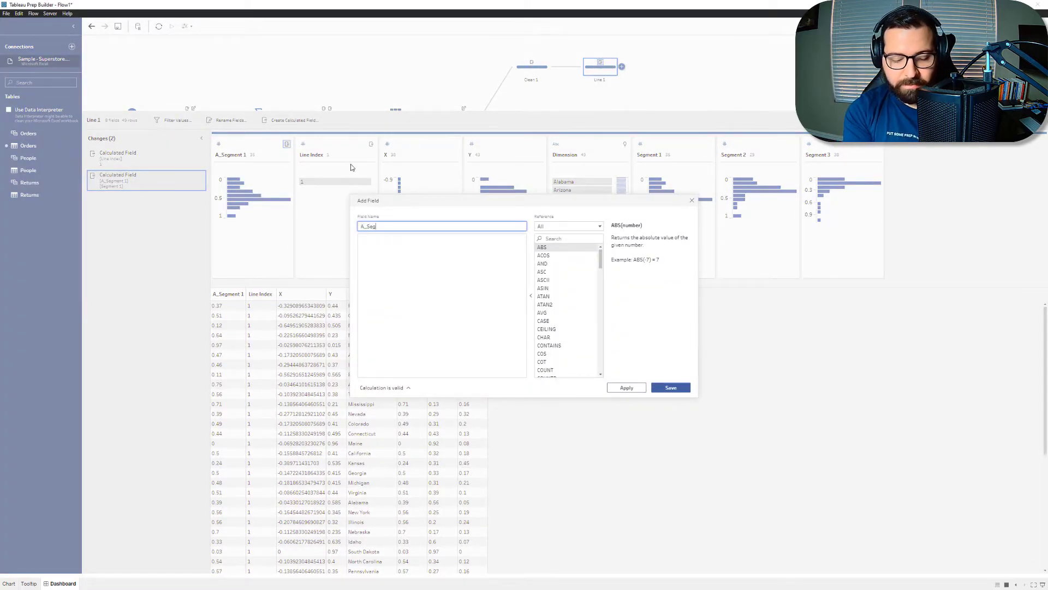
{"action": "type", "text": "ment 32"}
{"action": "key", "text": "Tab"}
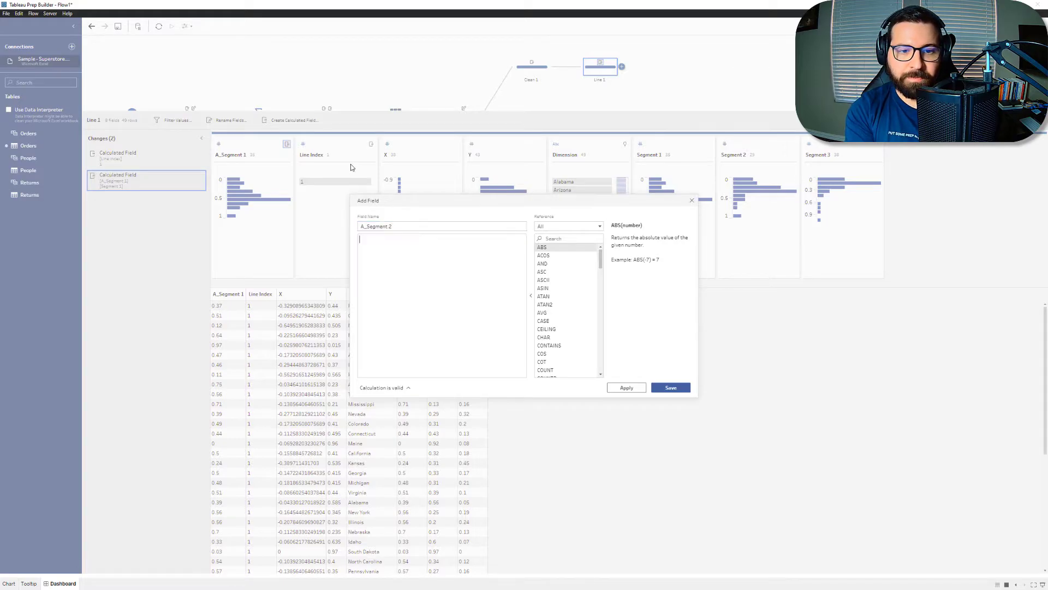
{"action": "type", "text": "1"}
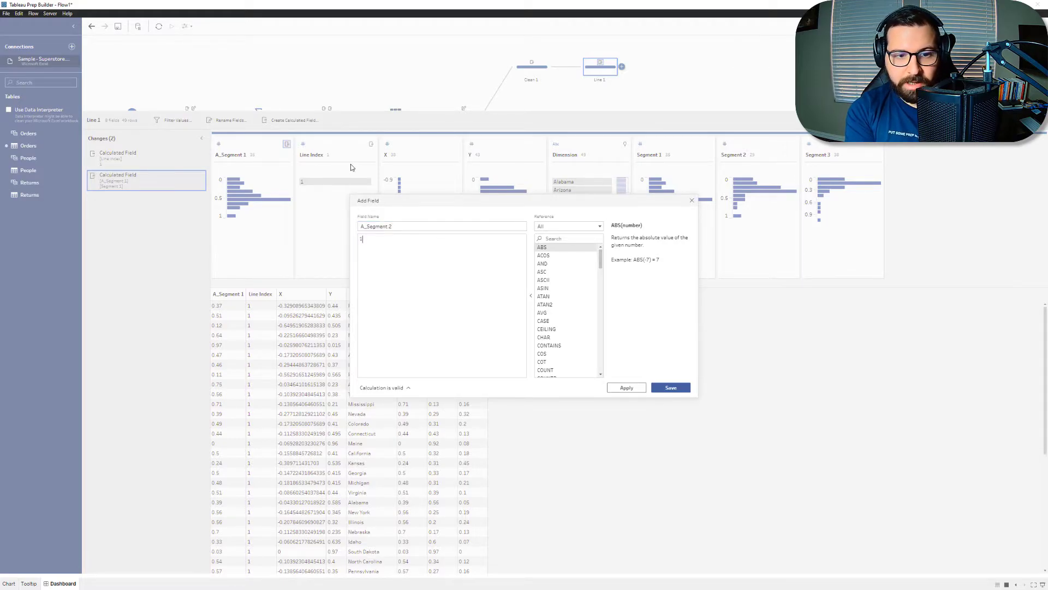
{"action": "type", "text": " = a"}
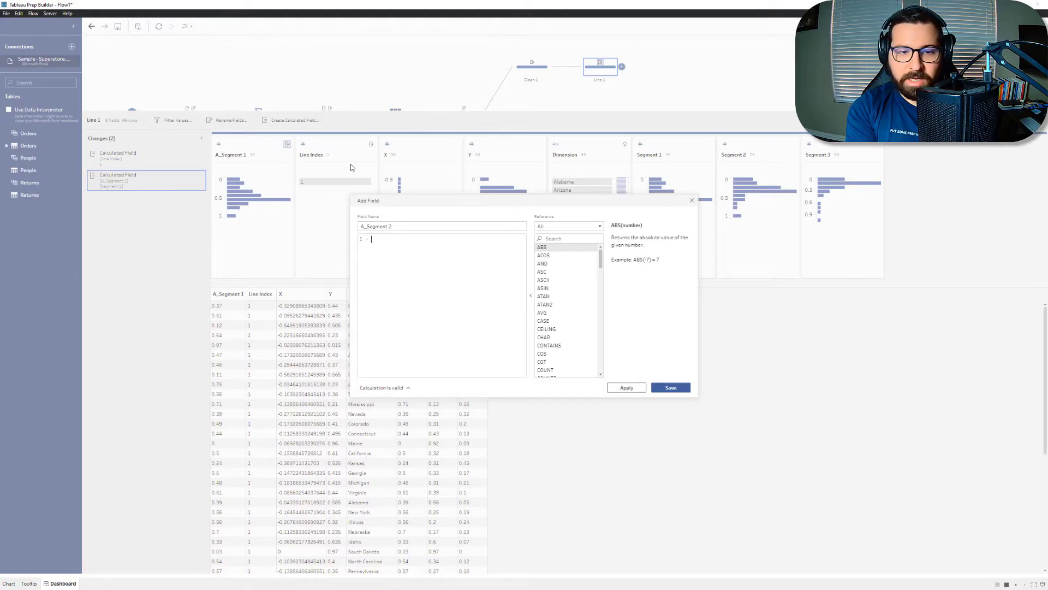
{"action": "key", "text": "Return"}
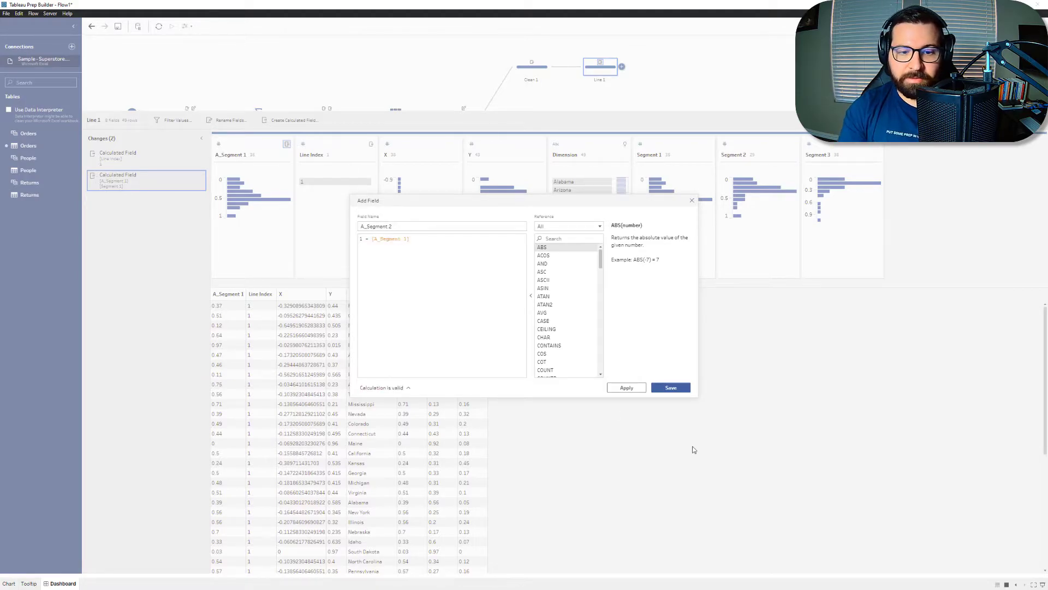
{"action": "left_click", "coordinate": [670, 387]}
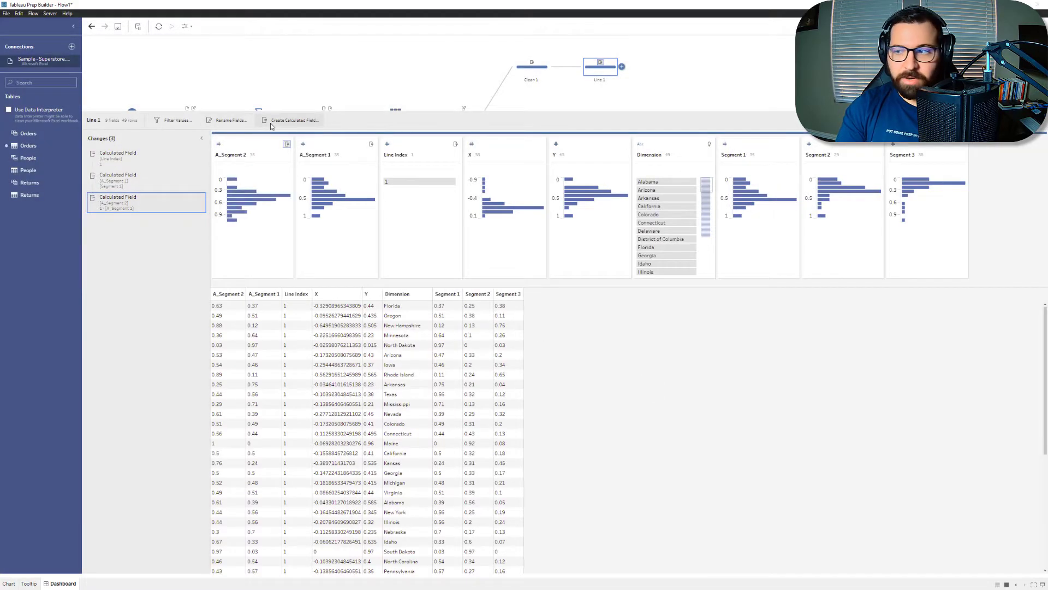
Step: Create a calculated field named A_Segment 3 with the value 0
{"action": "left_click", "coordinate": [270, 123]}
{"action": "type", "text": "A_Segment 3"}
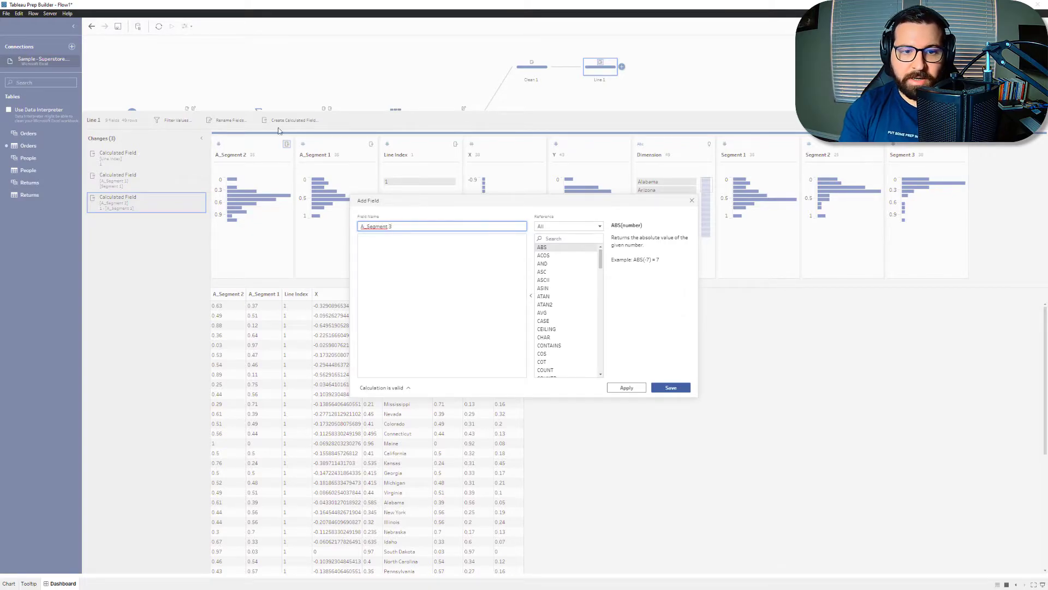
{"action": "left_click", "coordinate": [428, 286]}
{"action": "type", "text": "0"}
{"action": "left_click", "coordinate": [673, 391]}
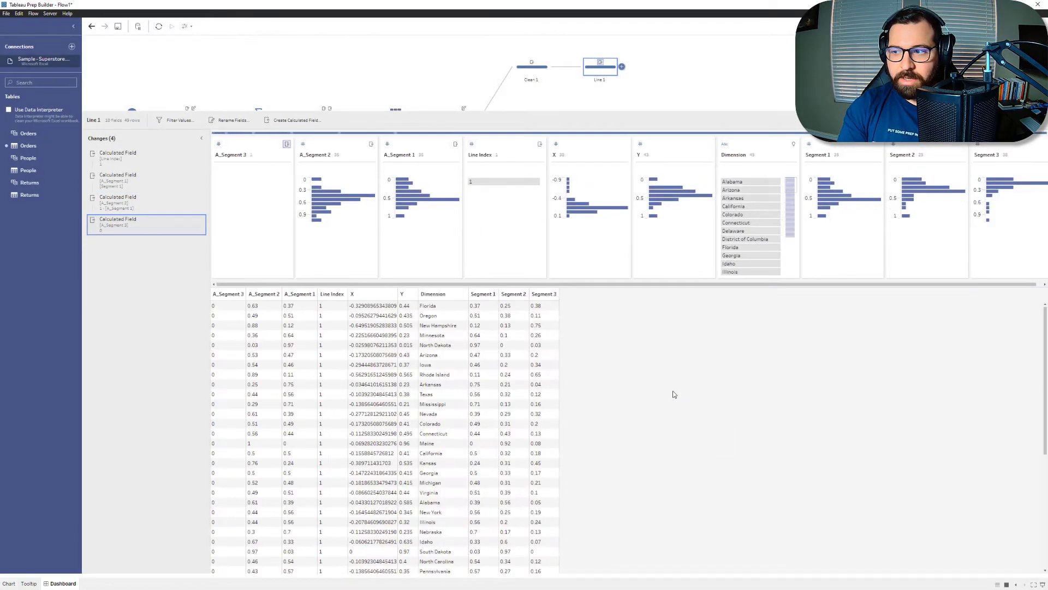
Step: Start a calculated field named A_X with 0.5 and consult the Excel workbook for the rest of the formula
{"action": "left_click", "coordinate": [305, 122]}
{"action": "type", "text": "A_X"}
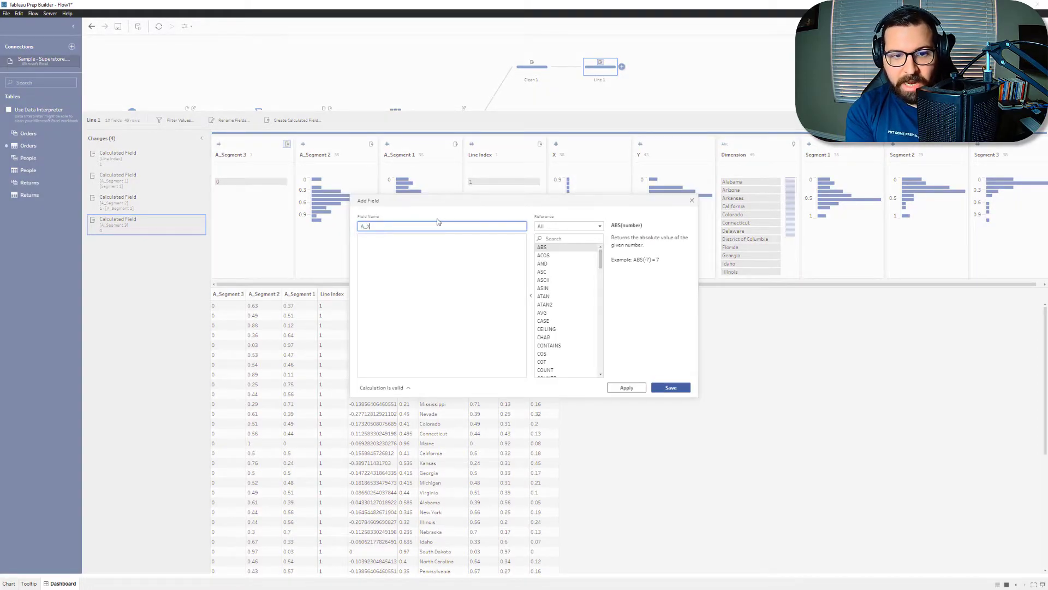
{"action": "key", "text": "Tab"}
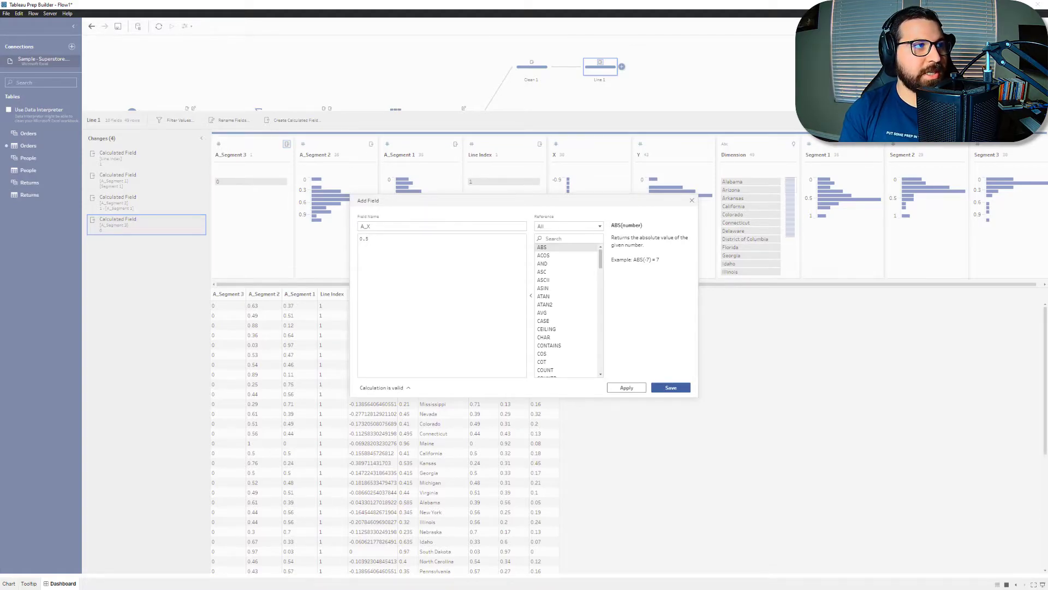
{"action": "key", "text": "alt+Tab"}
{"action": "left_click", "coordinate": [394, 117]}
{"action": "left_click", "coordinate": [388, 112]}
{"action": "key", "text": "alt+Tab"}
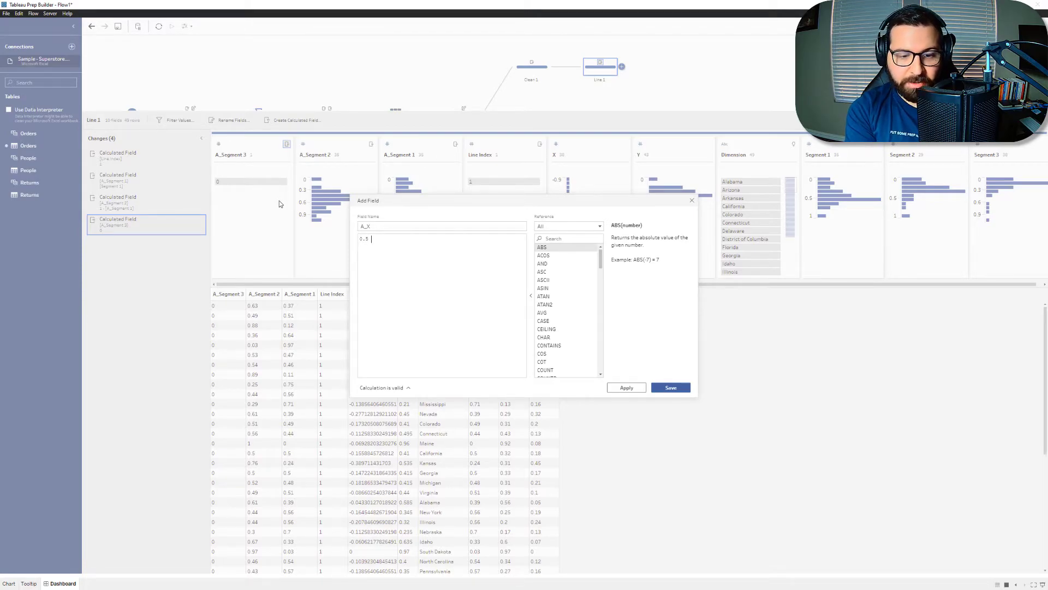
Step: Extend the A_X expression to 0.5 * (2*[A_Segment 2]+[A_Segment 3])
{"action": "type", "text": "(2"}
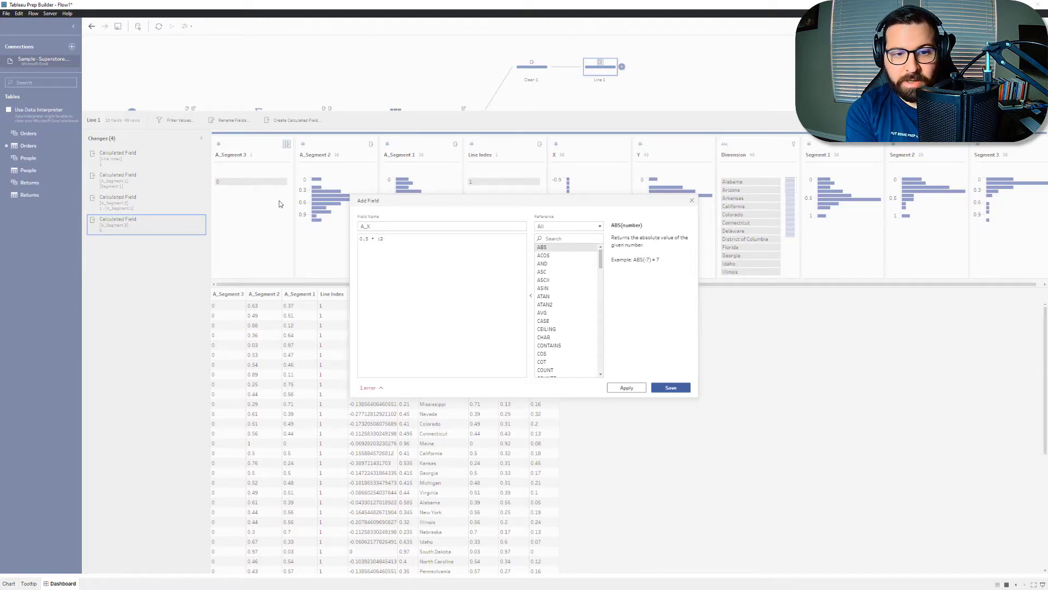
{"action": "type", "text": "*A"}
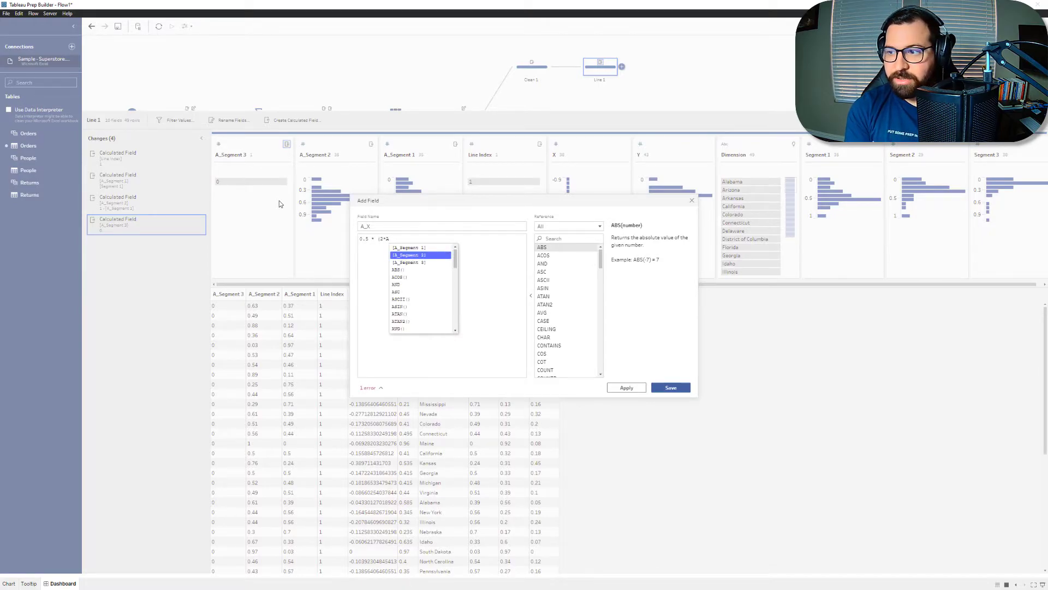
{"action": "key", "text": "Return"}
{"action": "type", "text": "-A"}
{"action": "key", "text": "Down"}
{"action": "key", "text": "Down"}
{"action": "key", "text": "Return"}
{"action": "type", "text": ")/([A"}
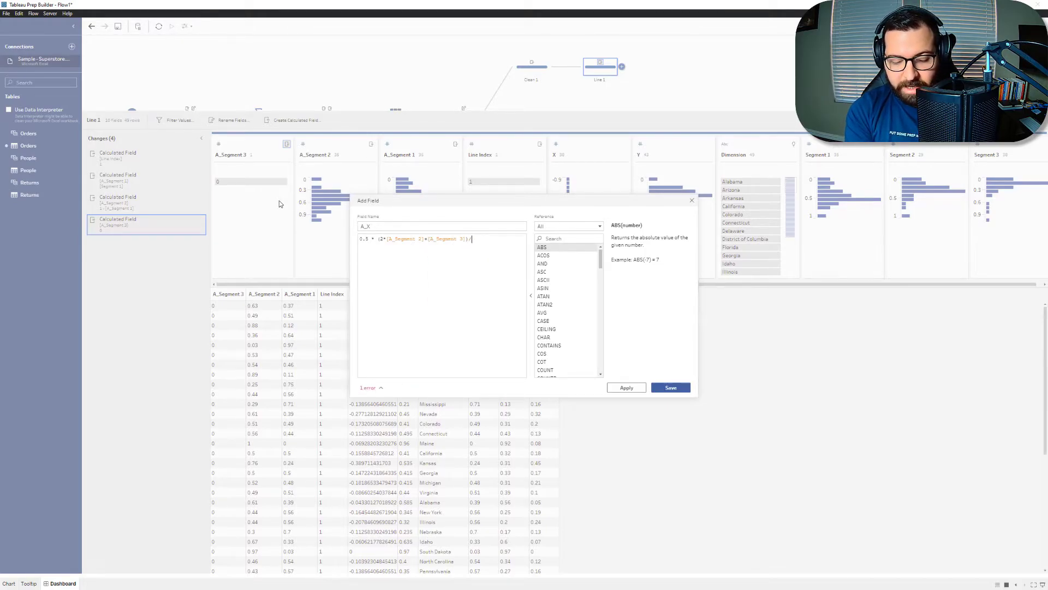
Step: Divide the A_X expression by ([A_Segment 1]+[A_Segment 2]+[A_Segment 3]) and remove the space before its first parenthesis
{"action": "key", "text": "Return"}
{"action": "type", "text": "+A"}
{"action": "key", "text": "Down"}
{"action": "key", "text": "Return"}
{"action": "type", "text": "+[A"}
{"action": "key", "text": "Down"}
{"action": "key", "text": "Down"}
{"action": "key", "text": "Return"}
{"action": "type", "text": ")"}
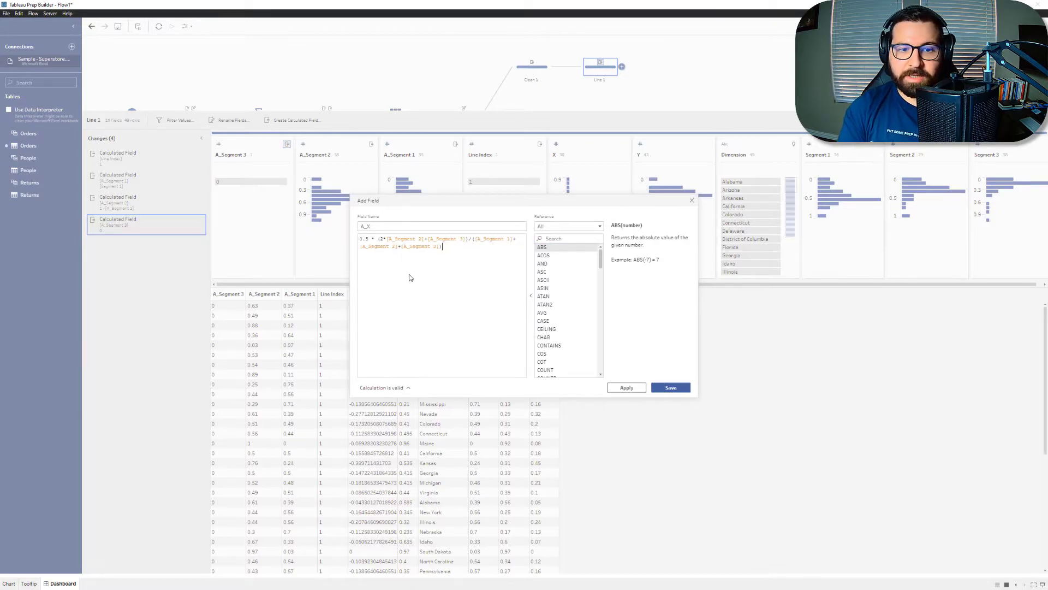
{"action": "left_click", "coordinate": [378, 238]}
{"action": "key", "text": "BackSpace"}
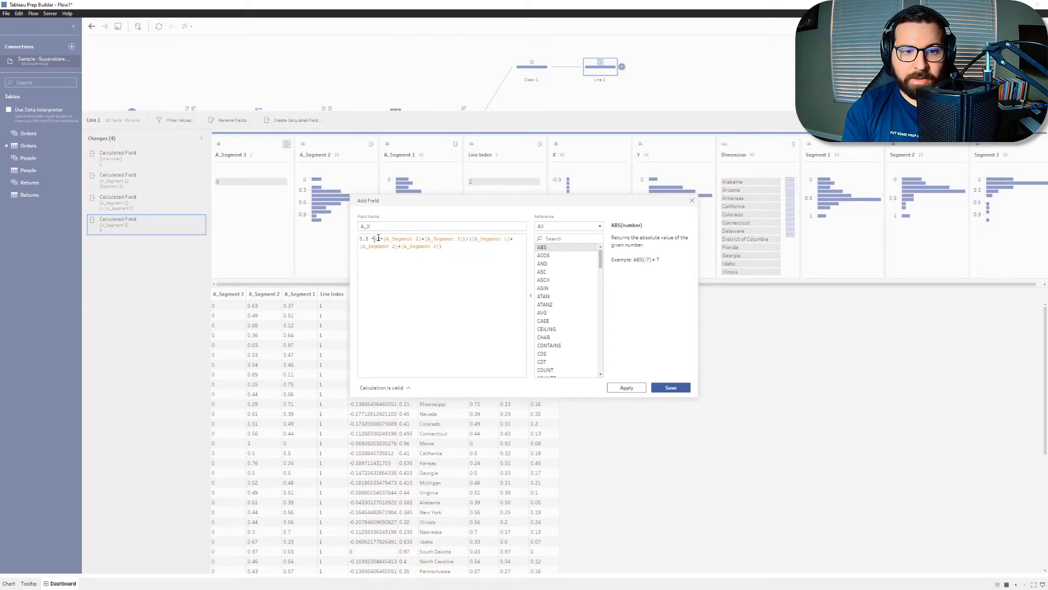
Step: Save the A_X field and start a calculated field named A_Y with -1/2*SQRT(3)*[A_Segment 3]
{"action": "left_click", "coordinate": [673, 387]}
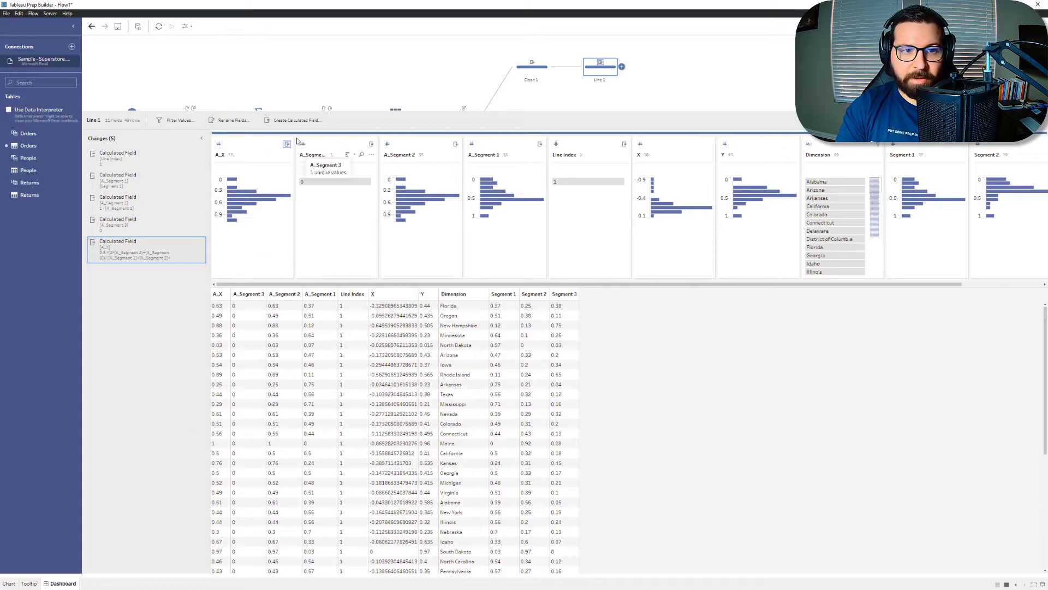
{"action": "left_click", "coordinate": [292, 122]}
{"action": "type", "text": "A_Y"}
{"action": "key", "text": "Tab"}
{"action": "type", "text": "-1/2"}
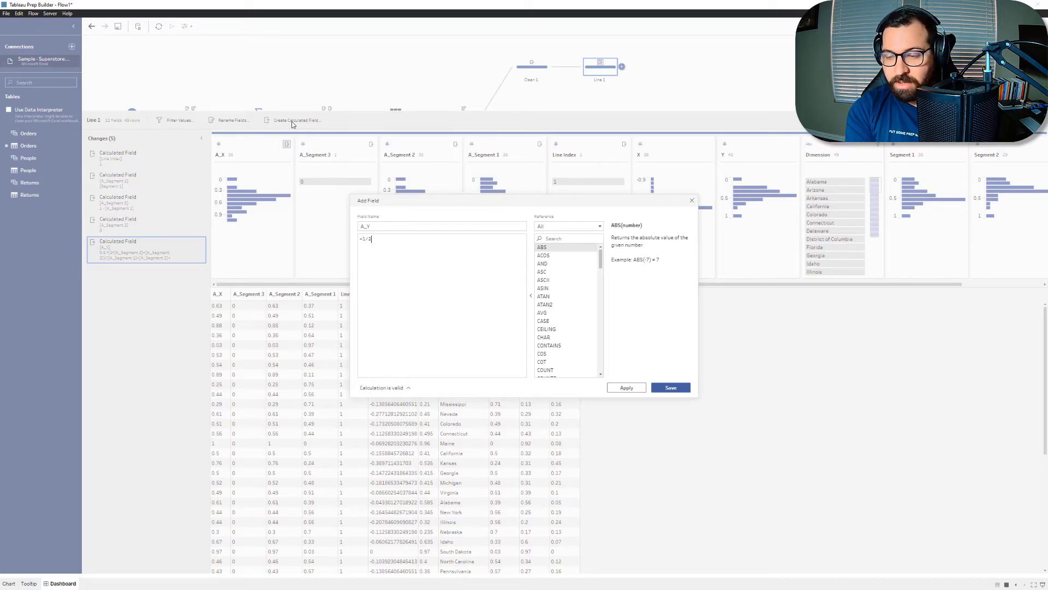
{"action": "type", "text": "*SW"}
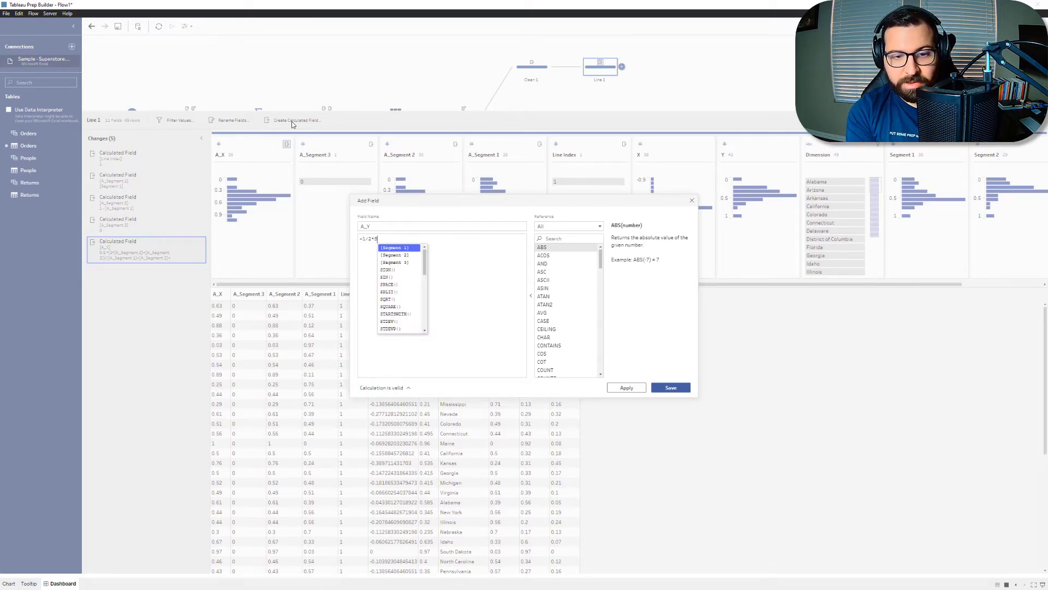
{"action": "key", "text": "BackSpace"}
{"action": "type", "text": "Q"}
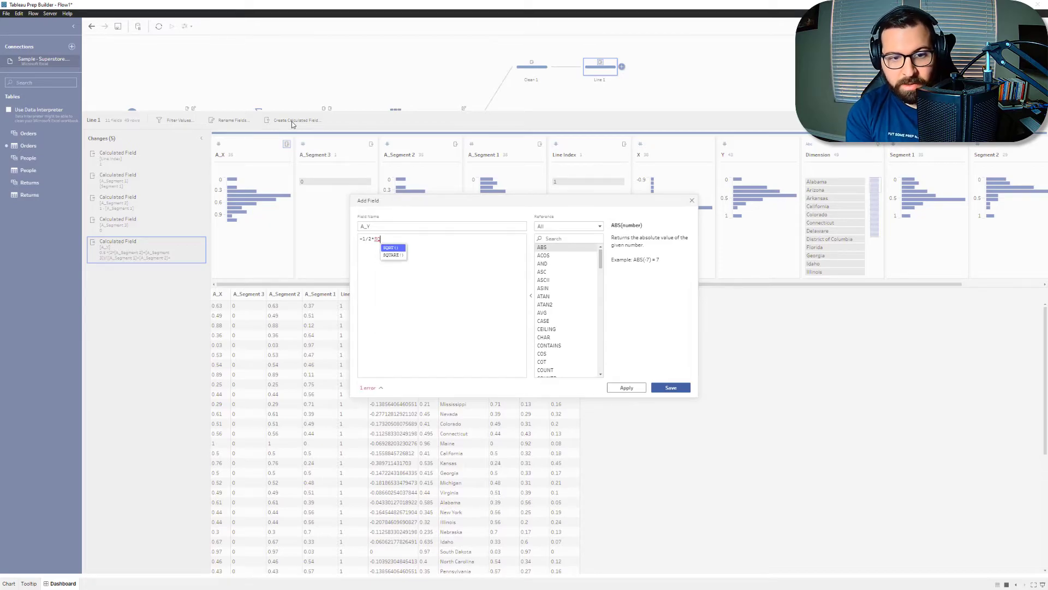
{"action": "key", "text": "Return"}
{"action": "type", "text": "3)*[A_Segment 3]"}
{"action": "key", "text": "Down"}
{"action": "key", "text": "Down"}
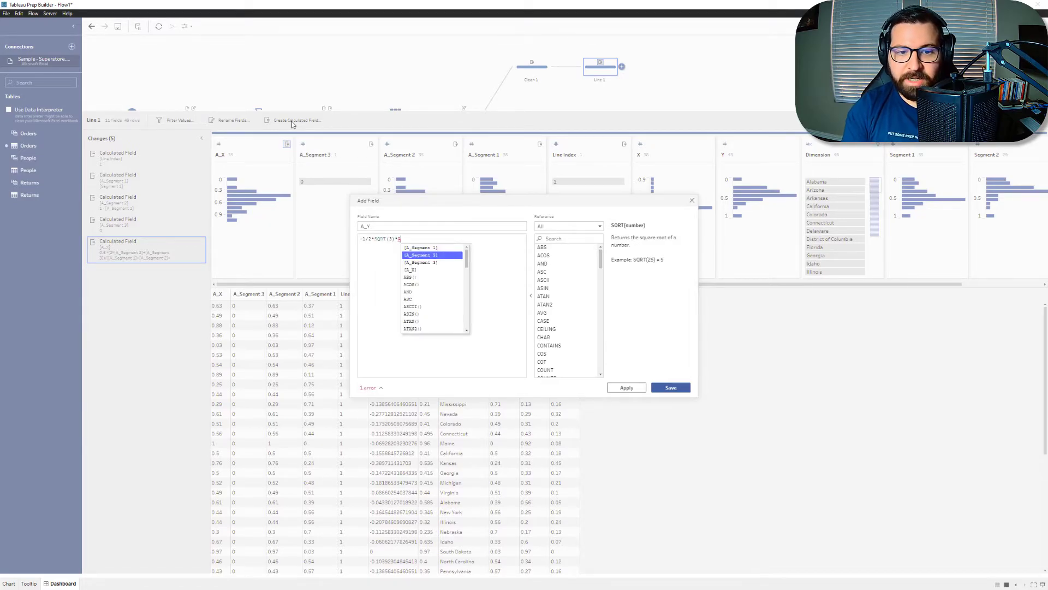
{"action": "key", "text": "Return"}
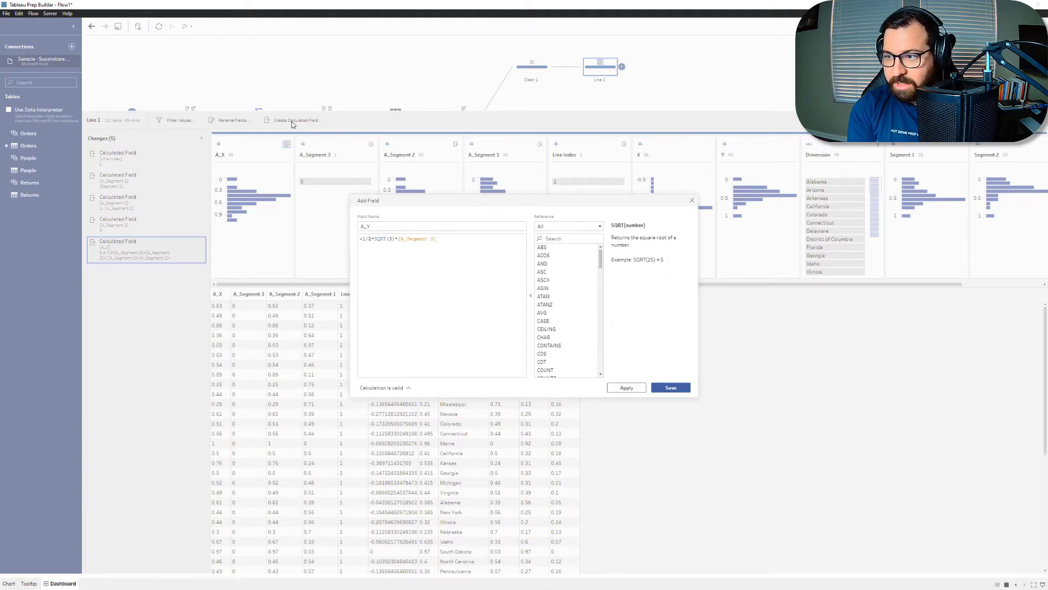
Step: Divide the A_Y expression by ([A_Segment 1]+[A_Segment 2]+[A_Segment 3]) and save the field
{"action": "type", "text": "/2"}
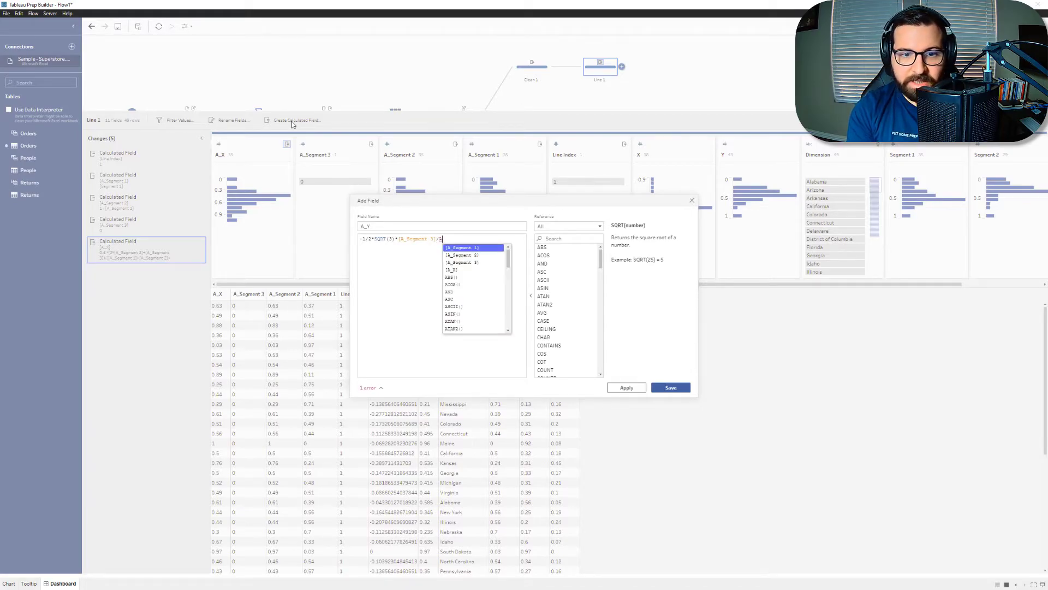
{"action": "key", "text": "BackSpace"}
{"action": "type", "text": "(["}
{"action": "key", "text": "Return"}
{"action": "type", "text": "+["}
{"action": "key", "text": "Return"}
{"action": "type", "text": "+["}
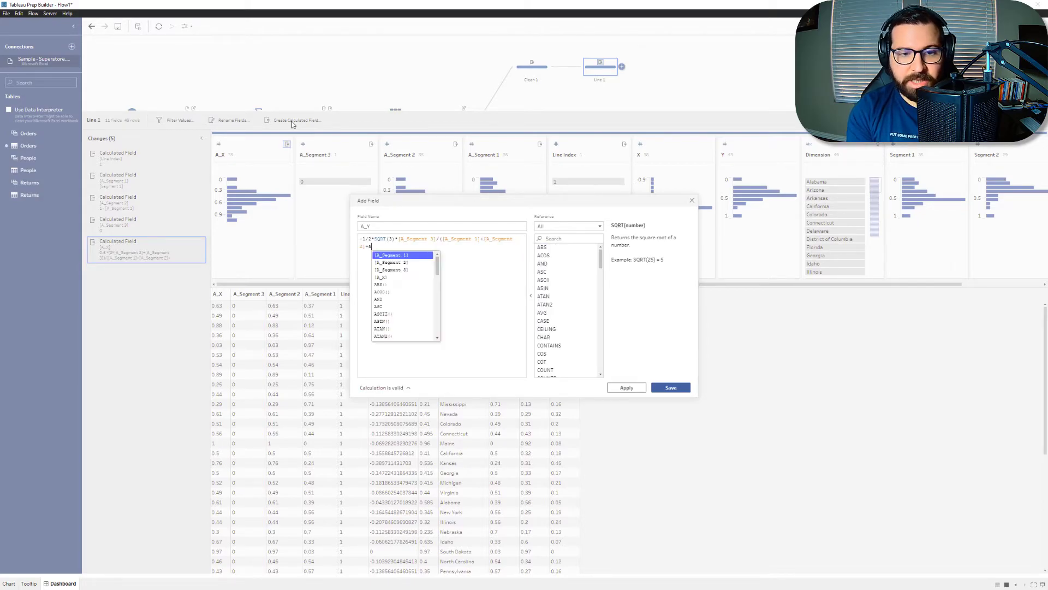
{"action": "key", "text": "Down"}
{"action": "key", "text": "Down"}
{"action": "key", "text": "Return"}
{"action": "type", "text": ")"}
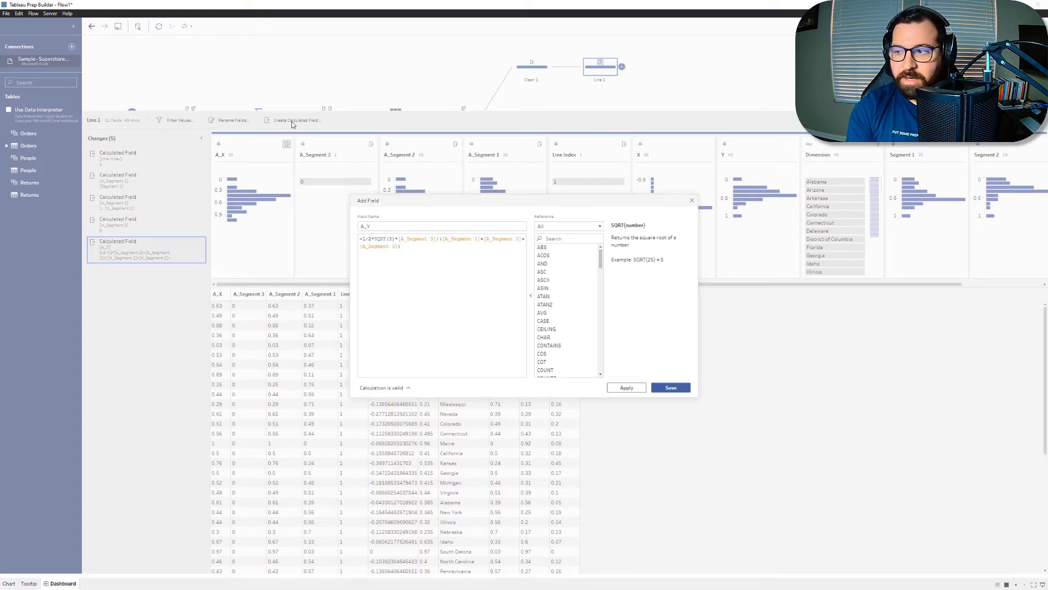
{"action": "left_click", "coordinate": [685, 390]}
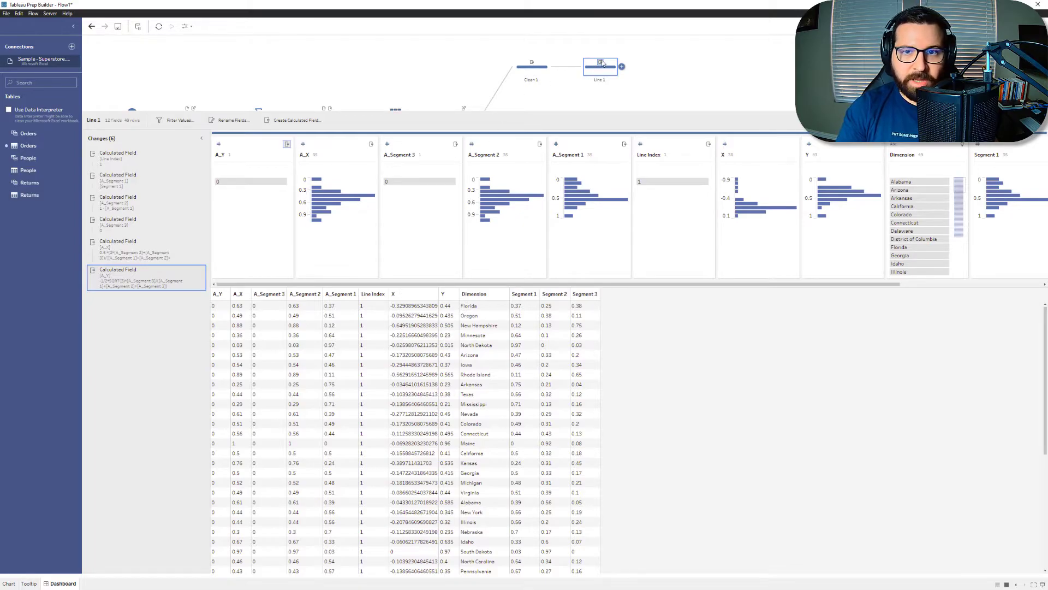
Step: Duplicate the Line 1 step as a second branch after Clean 1 and arrange the copy below the original
{"action": "left_click", "coordinate": [584, 100]}
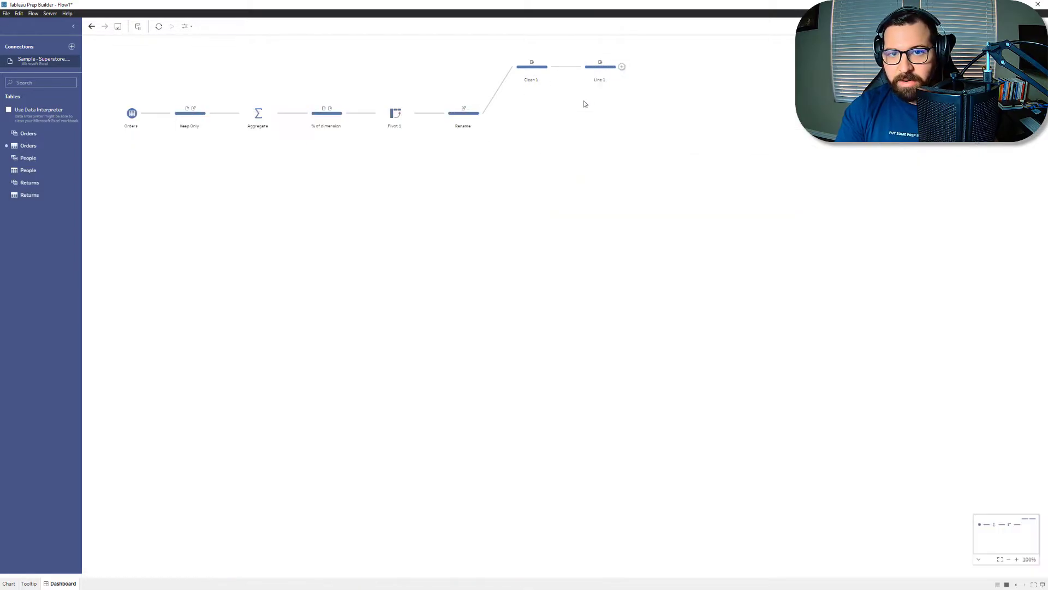
{"action": "right_click", "coordinate": [609, 75]}
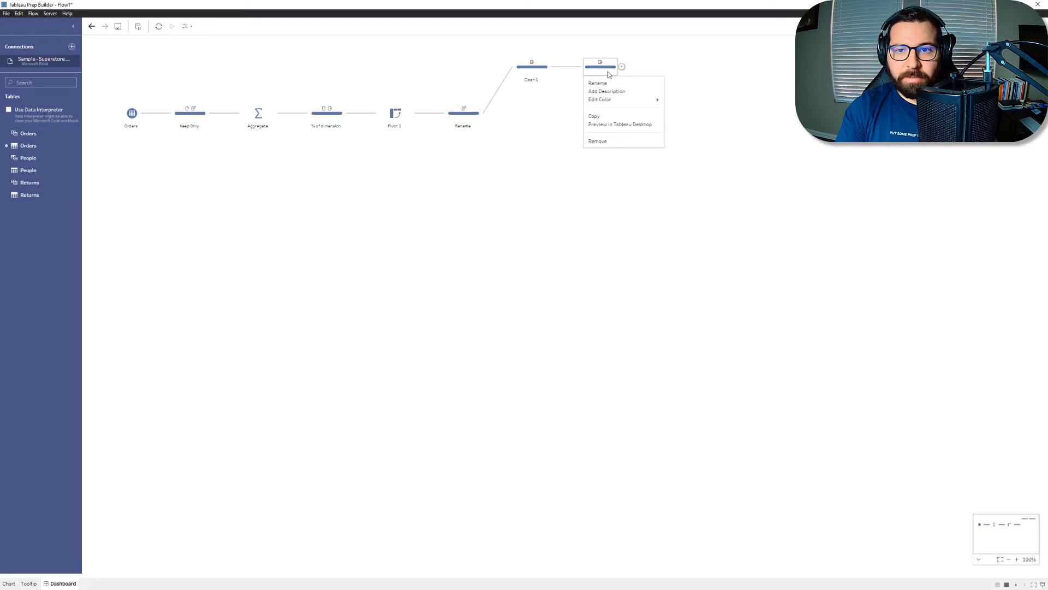
{"action": "left_click", "coordinate": [597, 116]}
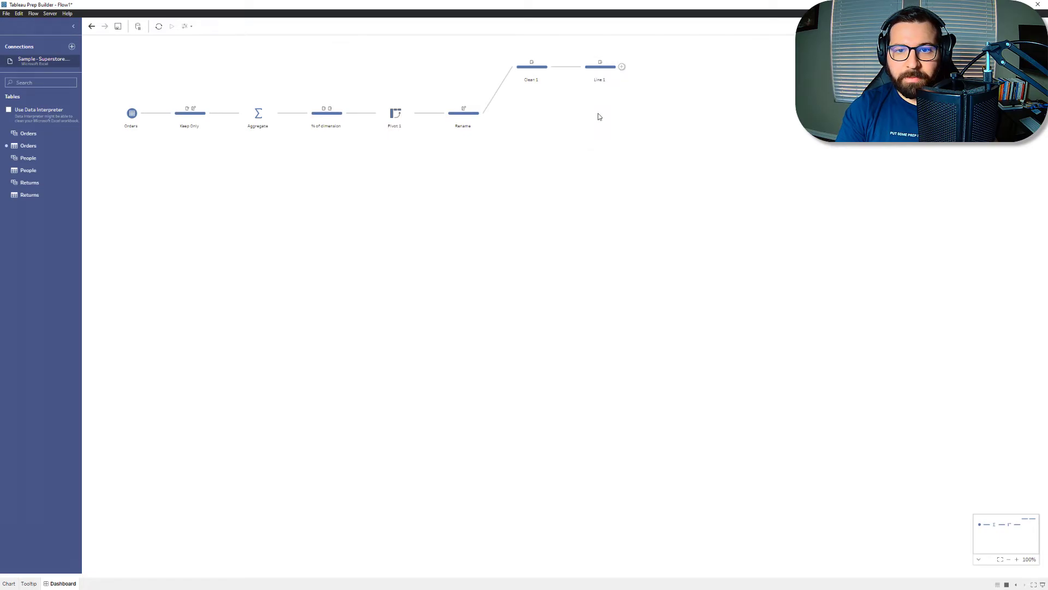
{"action": "left_click", "coordinate": [553, 67]}
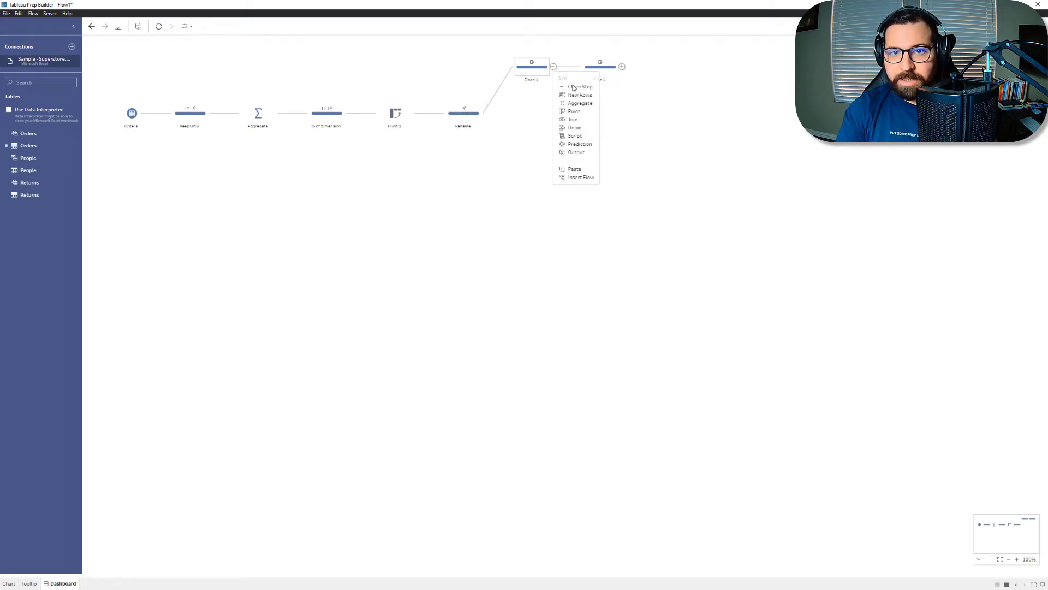
{"action": "left_click", "coordinate": [578, 170]}
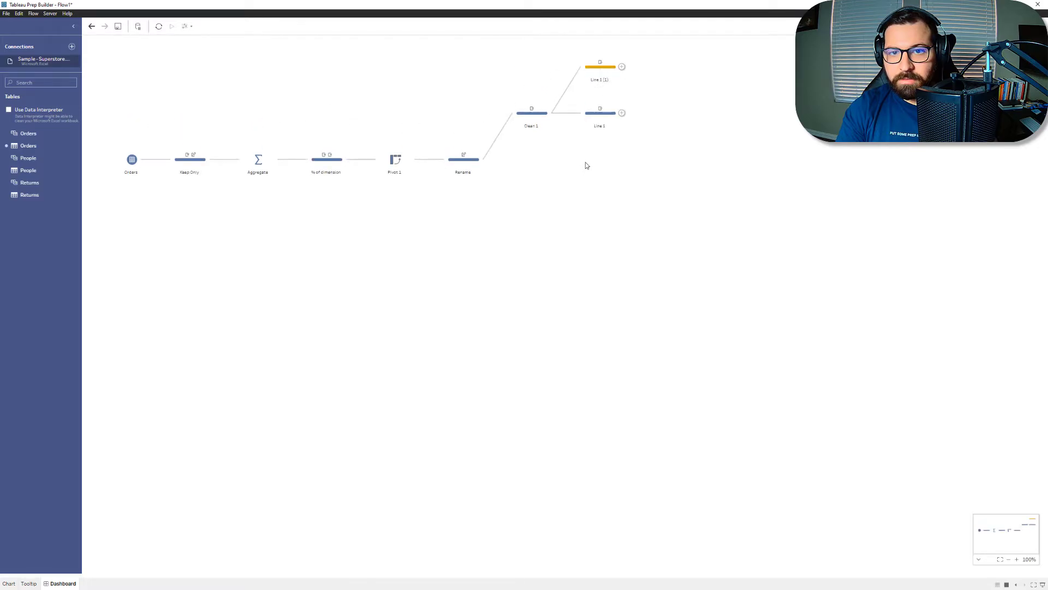
{"action": "left_click_drag", "start_coordinate": [601, 67], "coordinate": [607, 163]}
{"action": "left_click_drag", "start_coordinate": [604, 111], "coordinate": [603, 86]}
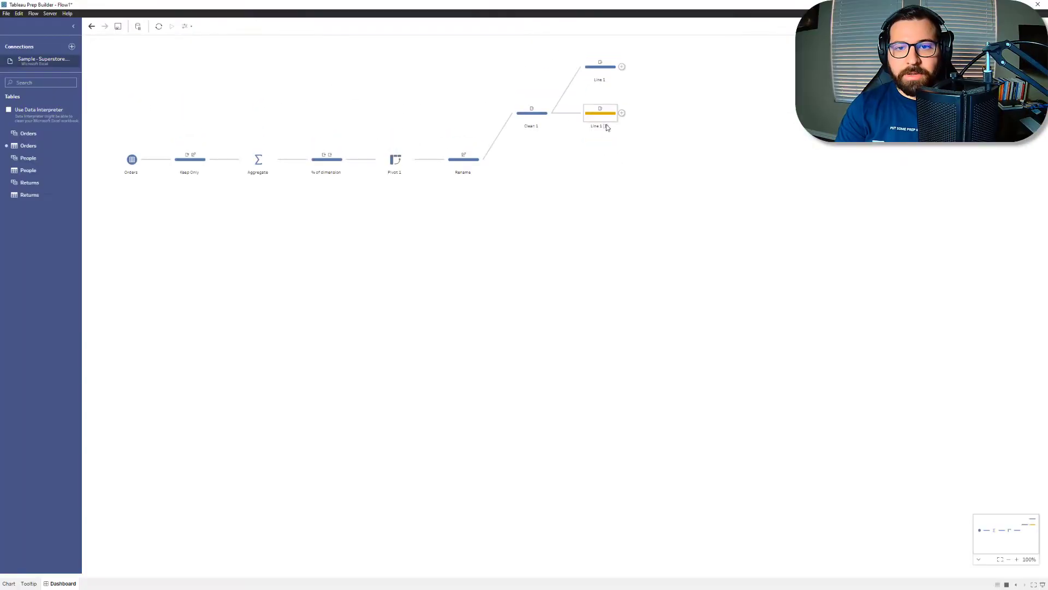
Step: Rename the pasted copy of the Line 1 step as Line 2
{"action": "double_click", "coordinate": [600, 126]}
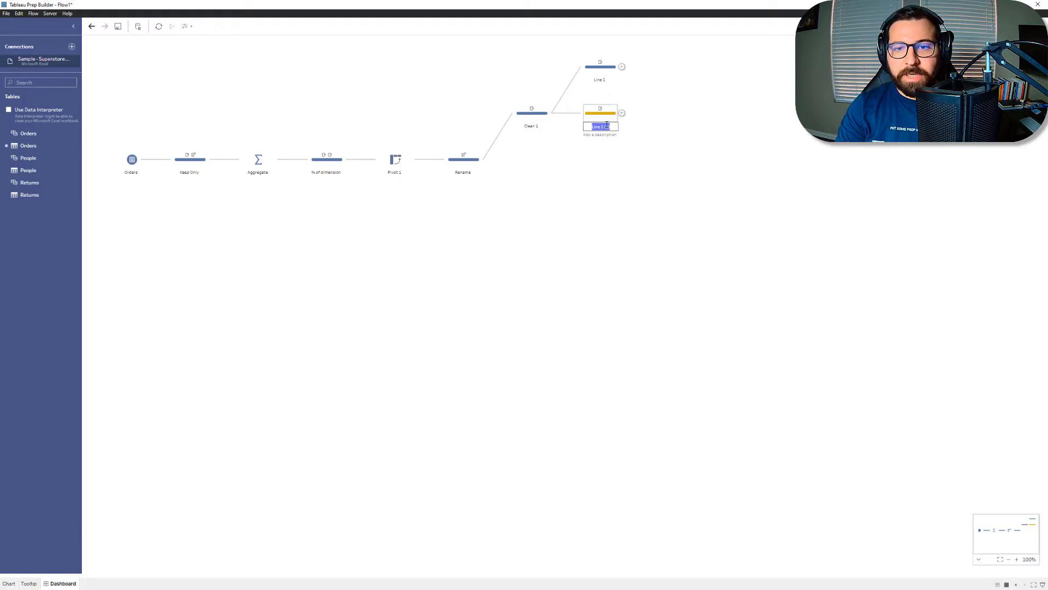
{"action": "type", "text": "Line 2"}
{"action": "key", "text": "Return"}
Step: Change the A_Segment 1 calculation in the Line 2 step to 0
{"action": "left_click", "coordinate": [605, 114]}
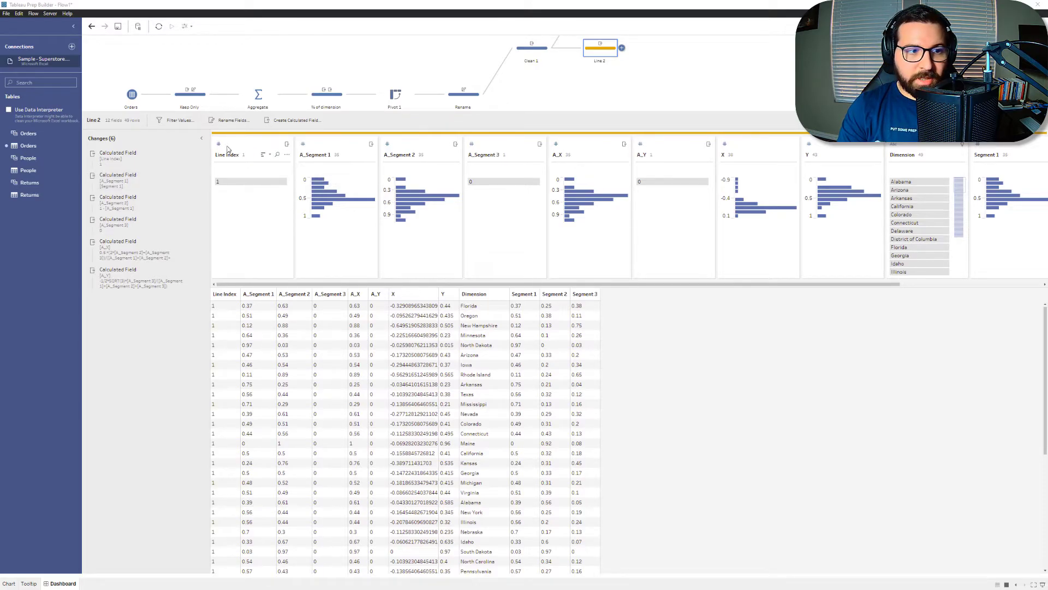
{"action": "left_click", "coordinate": [195, 178]}
{"action": "left_click_drag", "start_coordinate": [435, 243], "coordinate": [337, 241]}
{"action": "type", "text": "0"}
{"action": "left_click", "coordinate": [669, 387]}
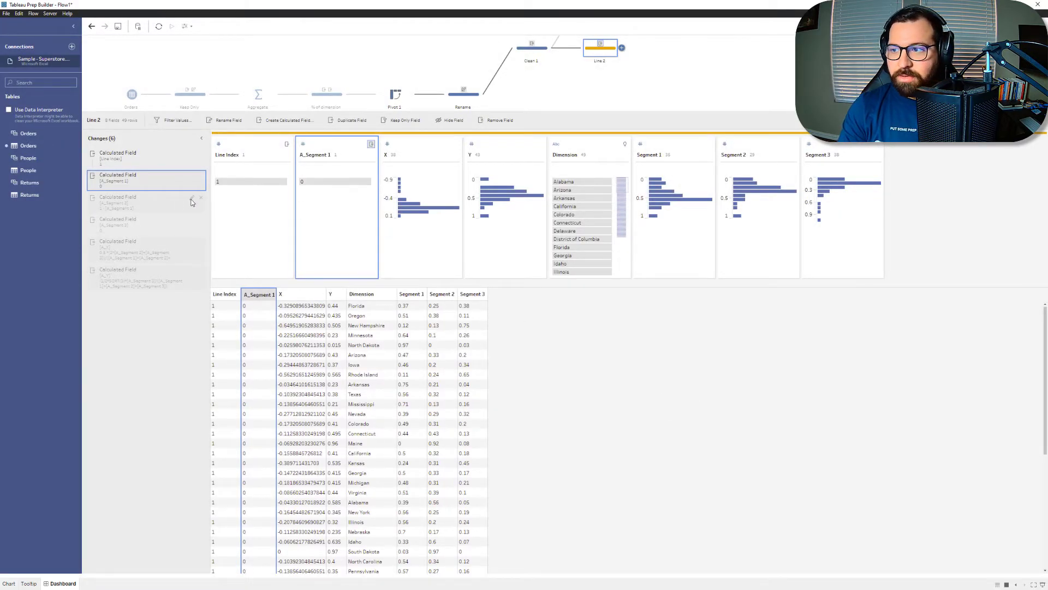
Step: Change the A_Segment 2 calculation in the Line 2 step to [Segment 2]
{"action": "left_click", "coordinate": [192, 199]}
{"action": "left_click", "coordinate": [362, 239]}
{"action": "type", "text": "s"}
{"action": "triple_click", "coordinate": [431, 240]}
{"action": "type", "text": "se"}
{"action": "left_click", "coordinate": [380, 255]}
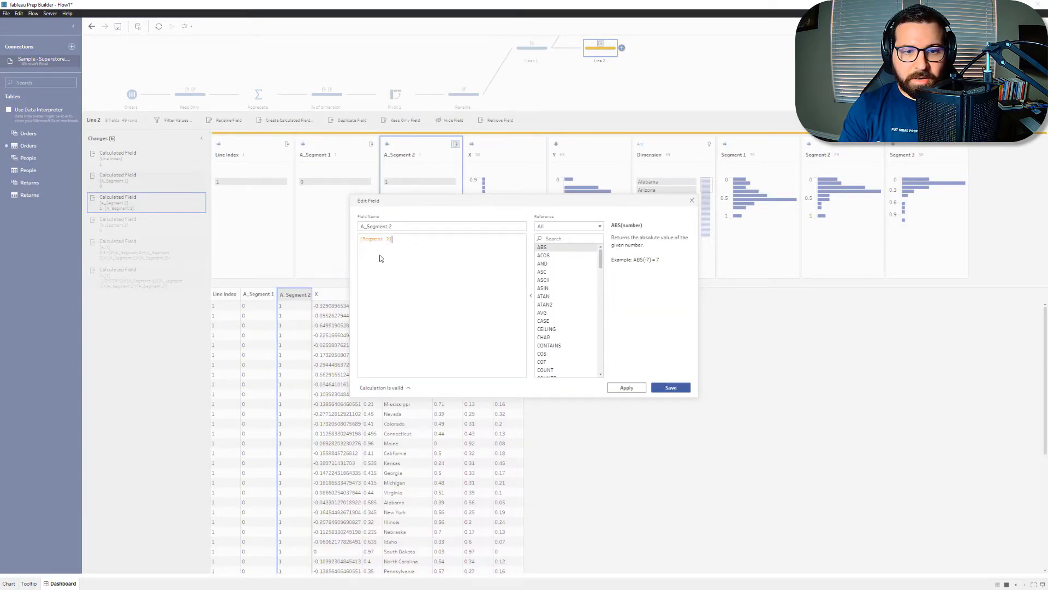
{"action": "left_click", "coordinate": [671, 387]}
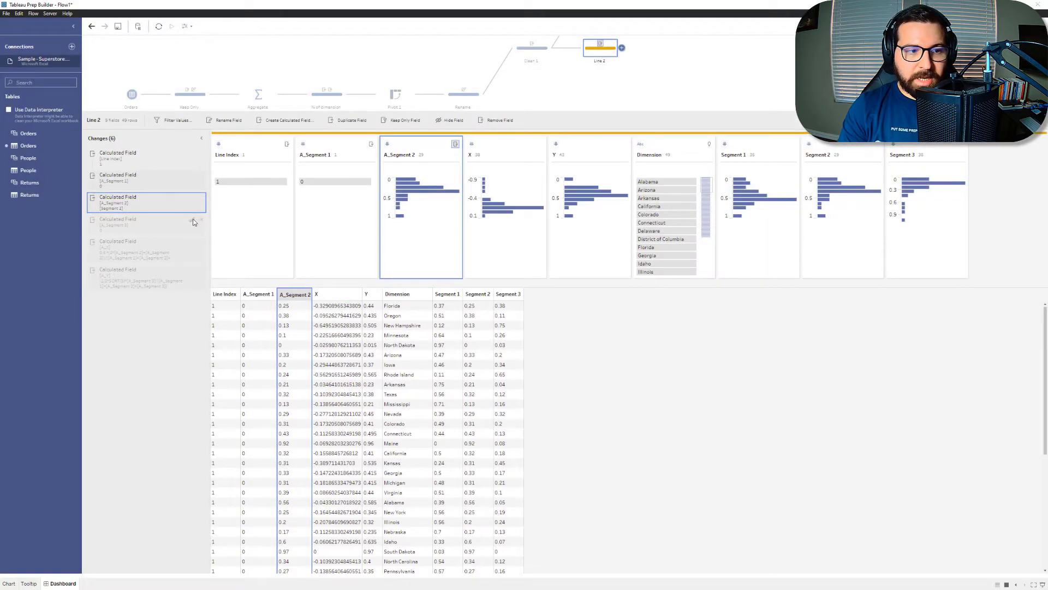
Step: Change the A_Segment 3 calculation in the Line 2 step to 1 - [A_Segment 2]
{"action": "left_click", "coordinate": [193, 220]}
{"action": "type", "text": "1 - a"}
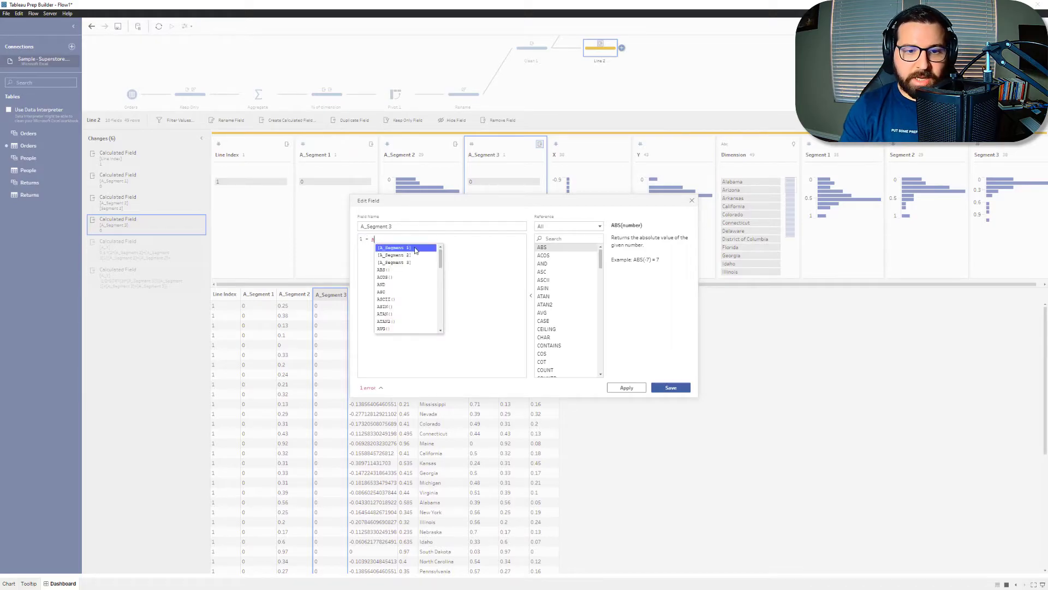
{"action": "left_click", "coordinate": [413, 256]}
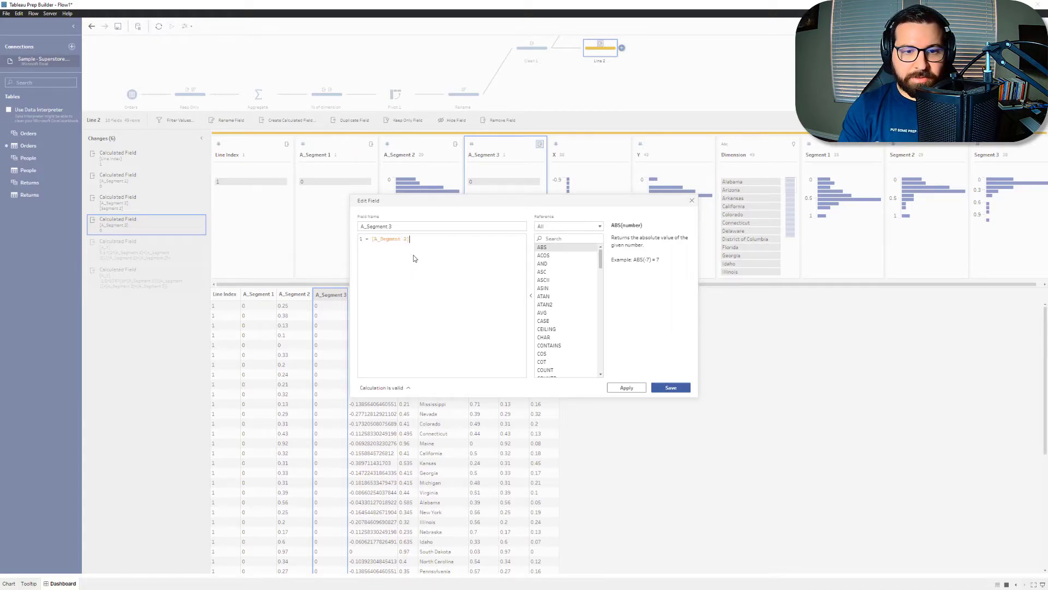
{"action": "left_click", "coordinate": [677, 389]}
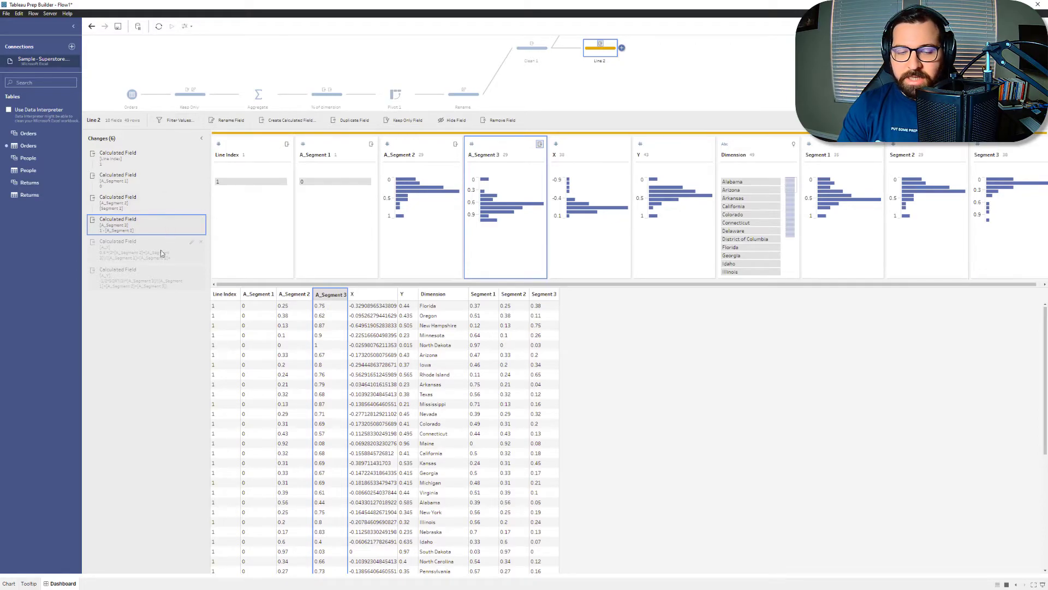
Step: Change the Line Index calculation in the Line 2 step to 2
{"action": "left_click", "coordinate": [189, 158]}
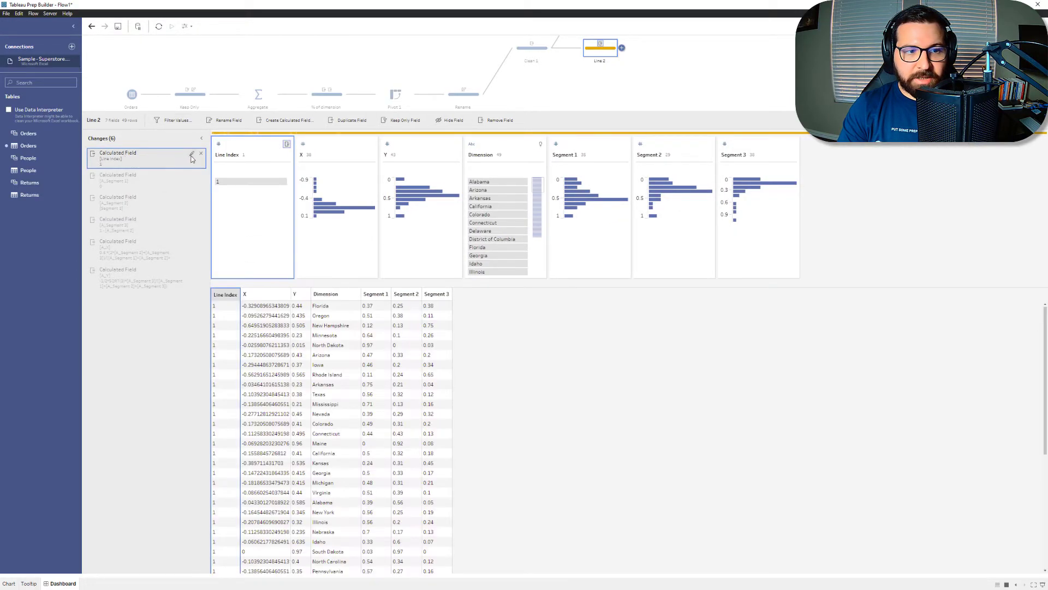
{"action": "left_click", "coordinate": [192, 156]}
{"action": "left_click_drag", "start_coordinate": [365, 240], "coordinate": [349, 244]}
{"action": "type", "text": "2"}
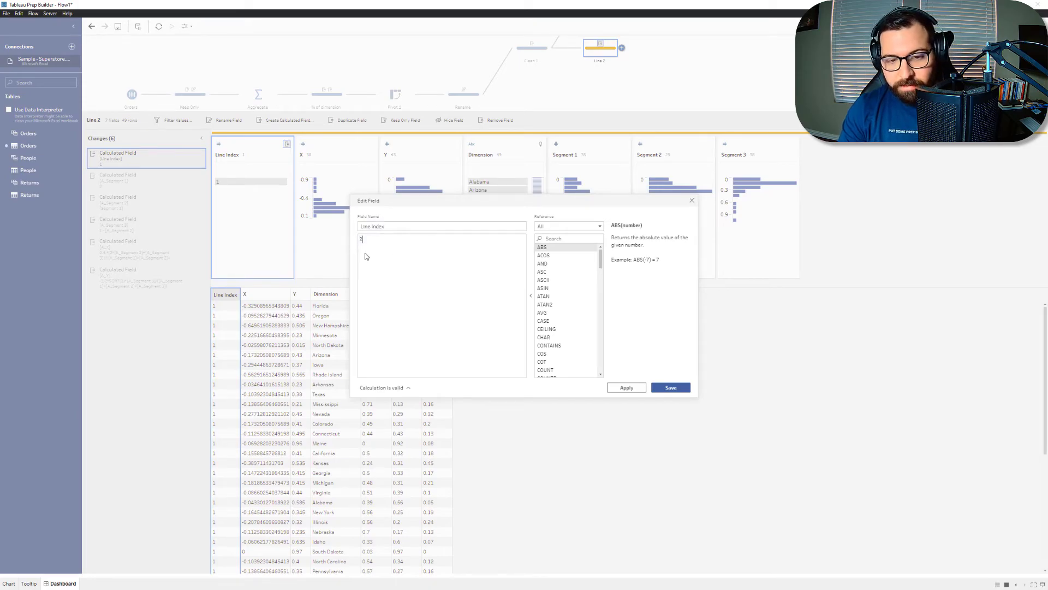
{"action": "left_click", "coordinate": [671, 387]}
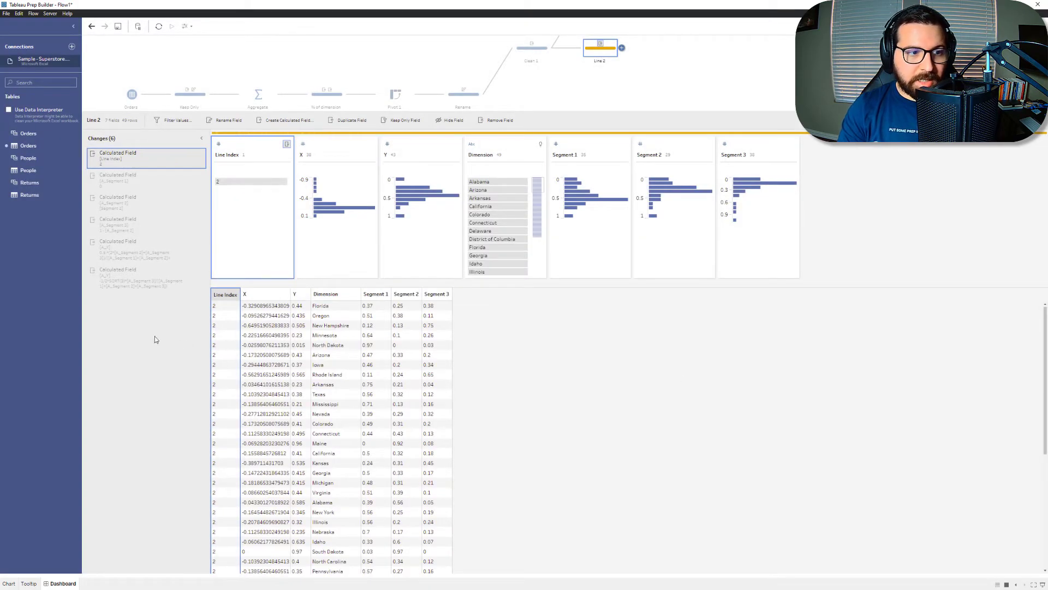
Step: Switch to the Excel workbook and examine the B_Should, B_Should Not and B_No Answer formulas on the Ternary Plot sheet
{"action": "left_click_drag", "start_coordinate": [0, 109], "coordinate": [273, 0]}
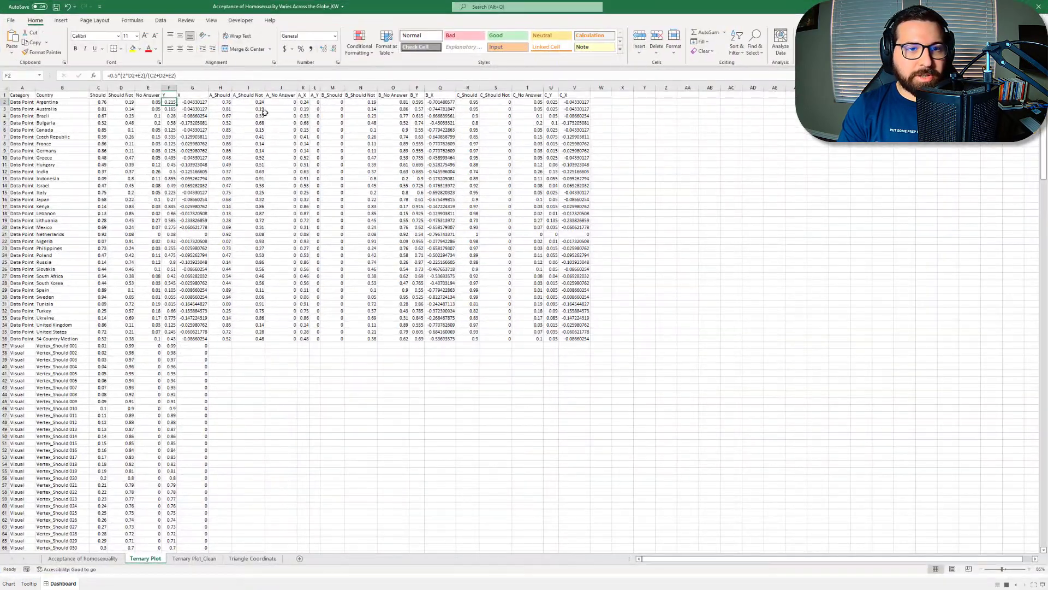
{"action": "left_click", "coordinate": [326, 102]}
{"action": "left_click", "coordinate": [360, 102]}
{"action": "left_click", "coordinate": [401, 101]}
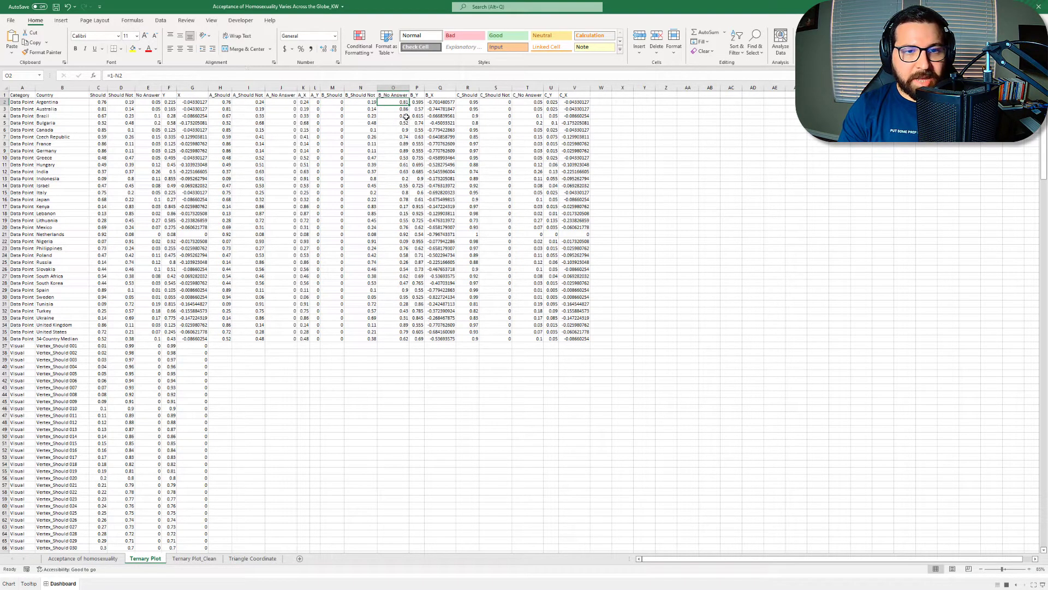
{"action": "left_click_drag", "start_coordinate": [361, 103], "coordinate": [393, 108]}
{"action": "left_click_drag", "start_coordinate": [407, 7], "coordinate": [0, 0]}
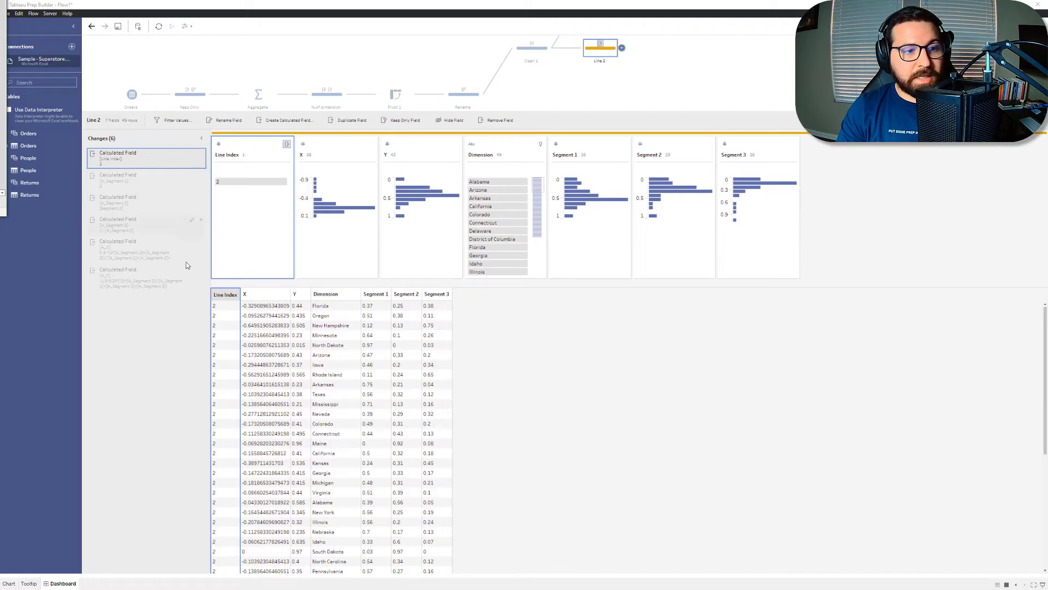
Step: Duplicate the Line 2 step as a third branch after Clean 1 and rename the copy Line 3
{"action": "left_click", "coordinate": [621, 89]}
{"action": "right_click", "coordinate": [605, 118]}
{"action": "left_click", "coordinate": [604, 162]}
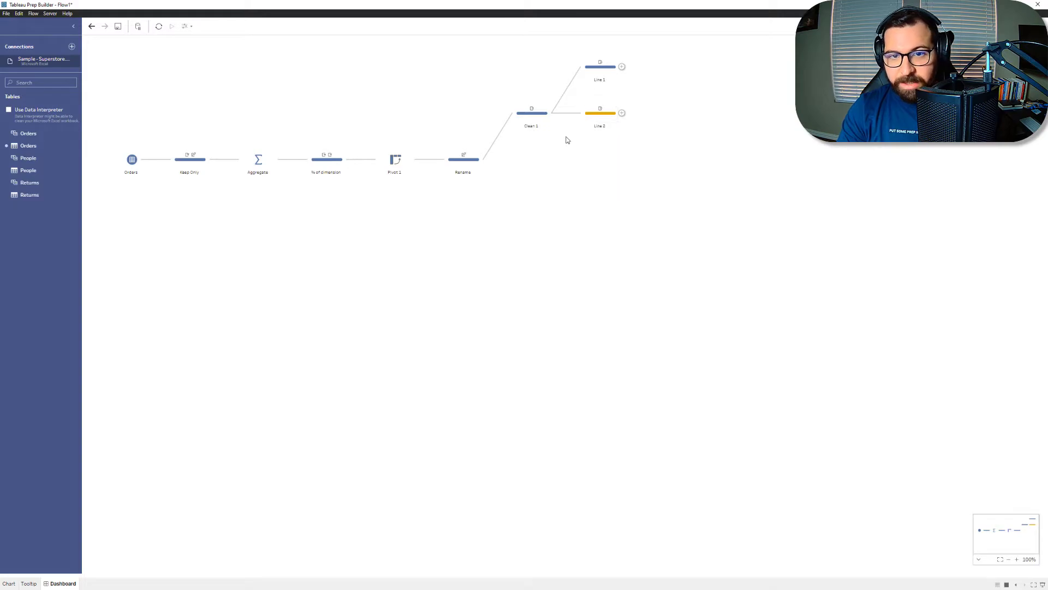
{"action": "left_click", "coordinate": [553, 113]}
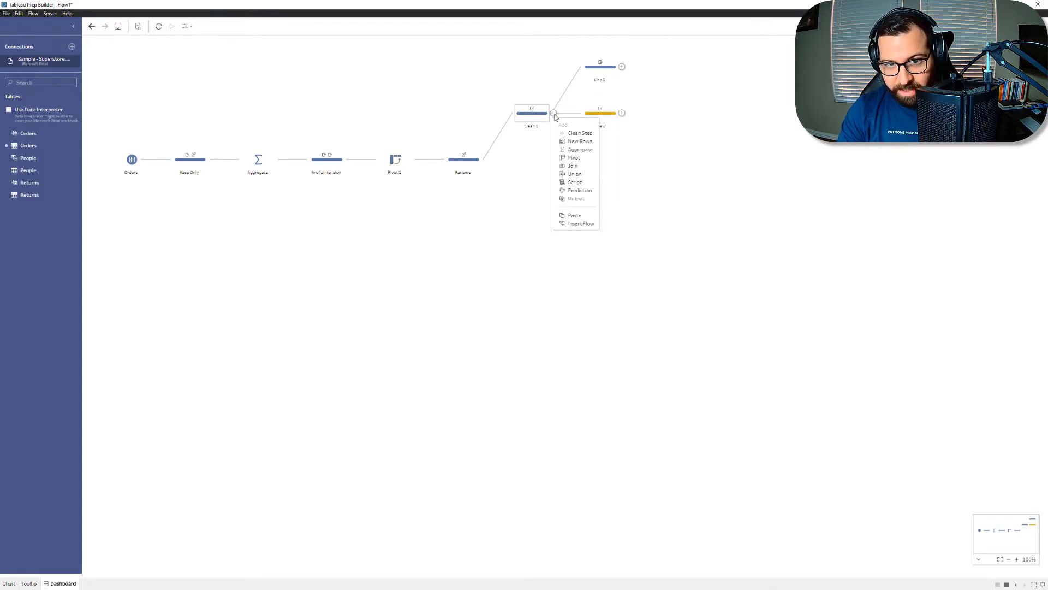
{"action": "left_click", "coordinate": [580, 216]}
{"action": "double_click", "coordinate": [601, 172]}
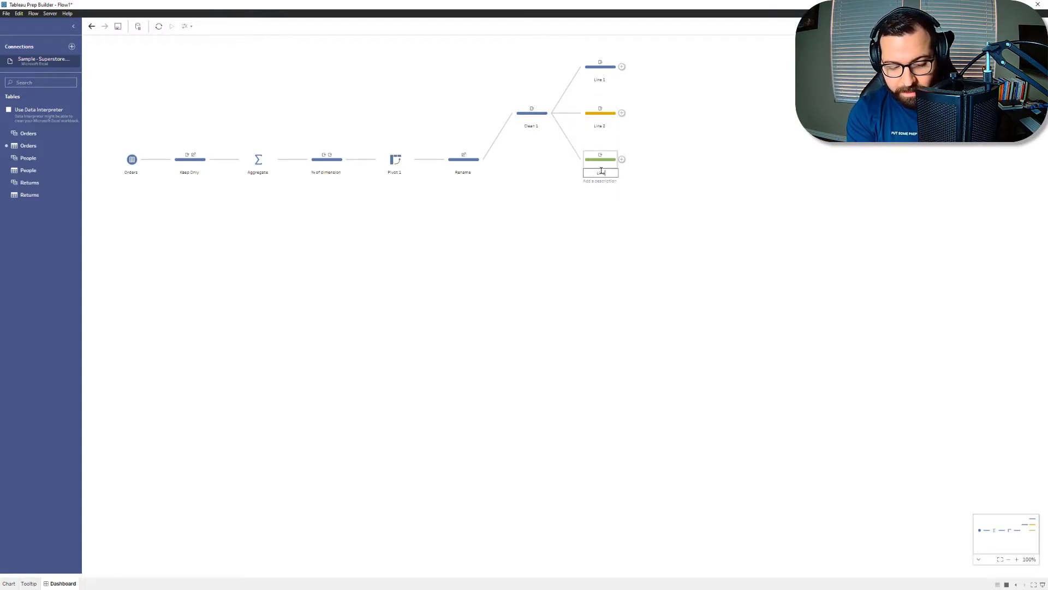
{"action": "key", "text": "Return"}
Step: Change the Line Index calculation in the Line 3 step to 3
{"action": "left_click", "coordinate": [611, 162]}
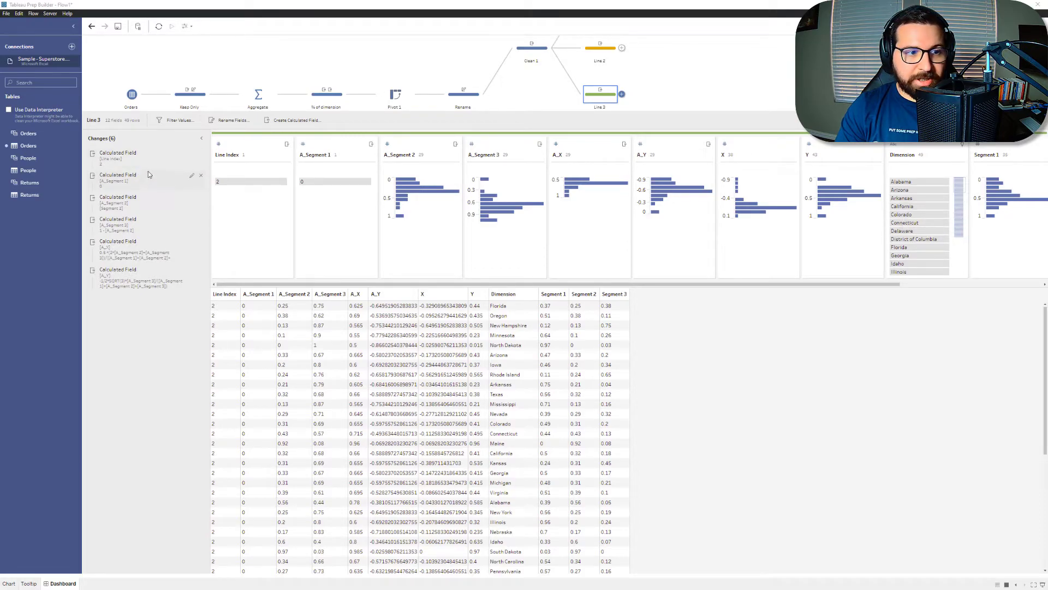
{"action": "left_click", "coordinate": [191, 155]}
{"action": "type", "text": "3"}
{"action": "left_click", "coordinate": [676, 387]}
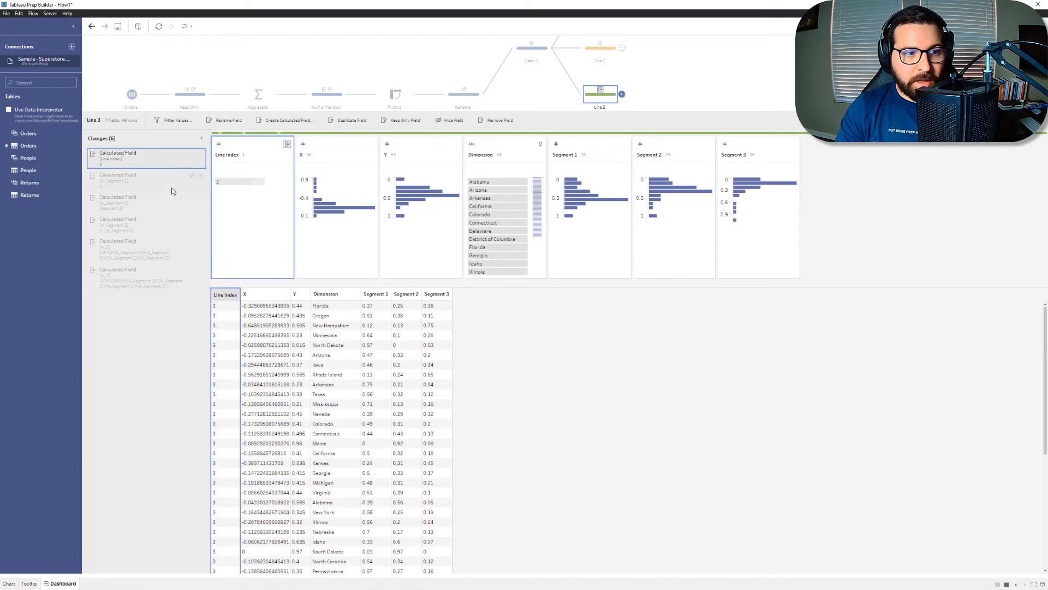
Step: In the Line 3 step, reorder the A_Segment 2 calculation ahead of A_Segment 1 and change its formula to 0
{"action": "left_click_drag", "start_coordinate": [146, 207], "coordinate": [138, 169]}
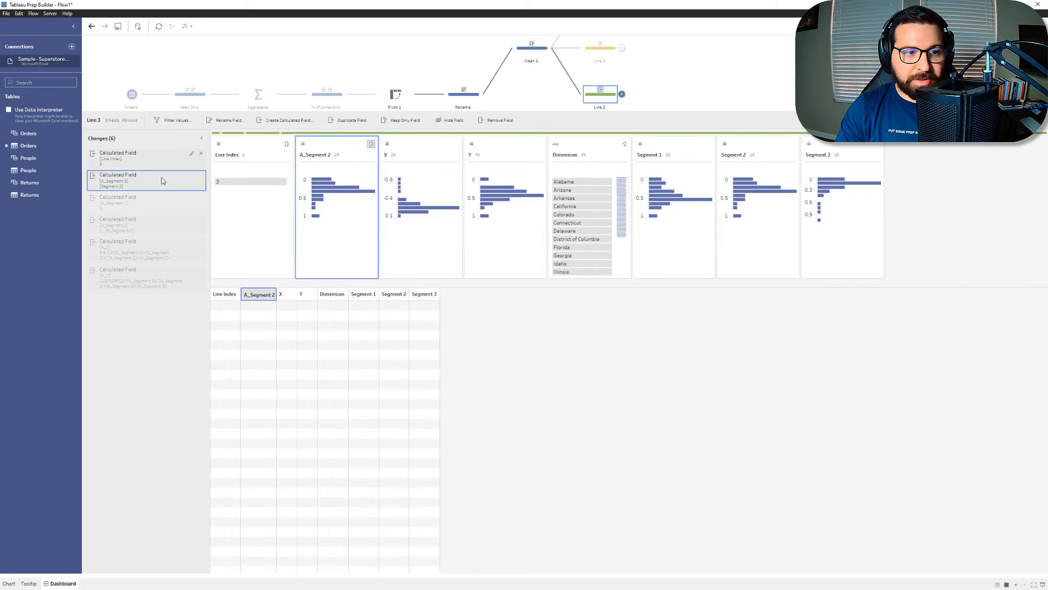
{"action": "left_click", "coordinate": [192, 178]}
{"action": "left_click", "coordinate": [401, 243]}
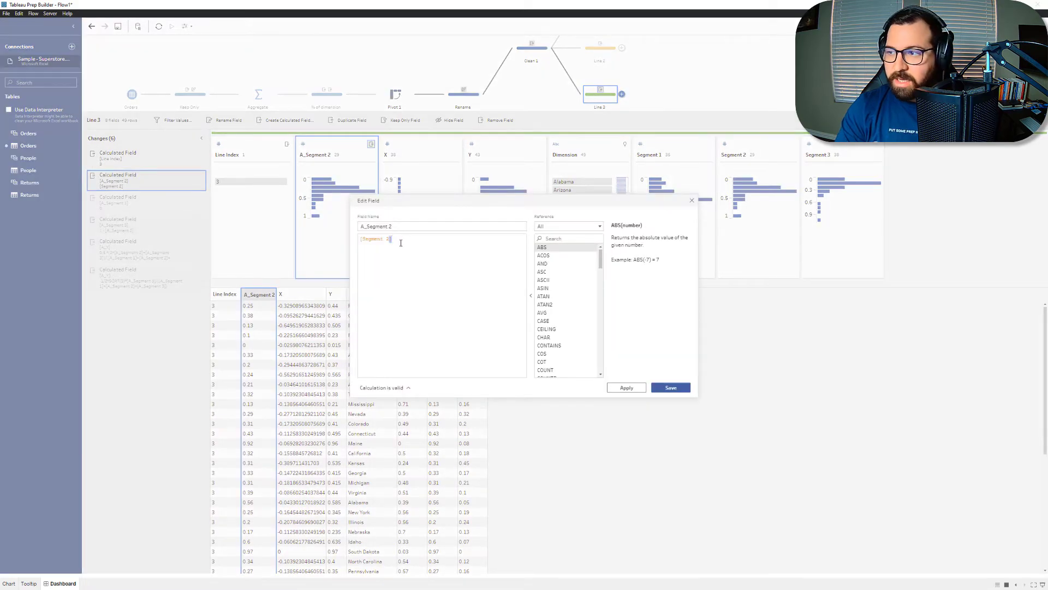
{"action": "key", "text": "ctrl+a"}
{"action": "type", "text": "0"}
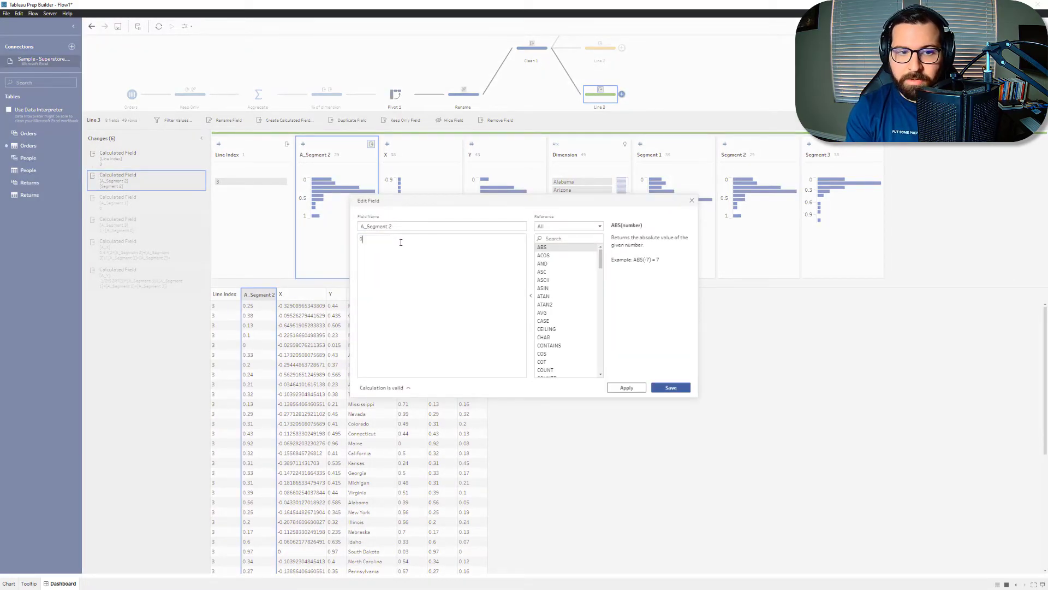
{"action": "left_click", "coordinate": [670, 387]}
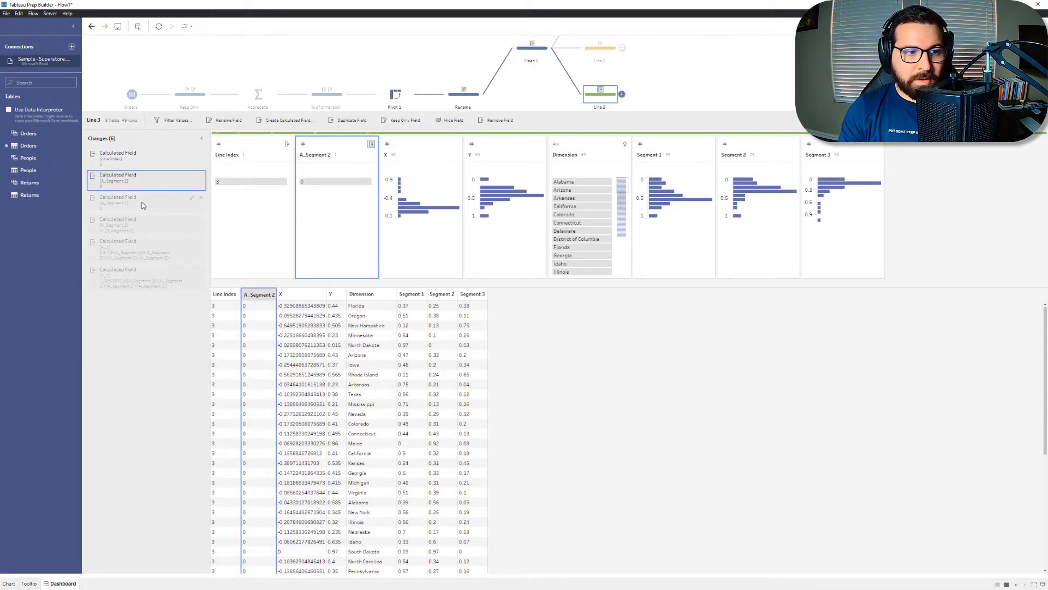
Step: Reorder the A_Segment 3 calculation ahead of A_Segment 1 in Line 3 and change its formula to [Segment 3]
{"action": "left_click", "coordinate": [154, 205]}
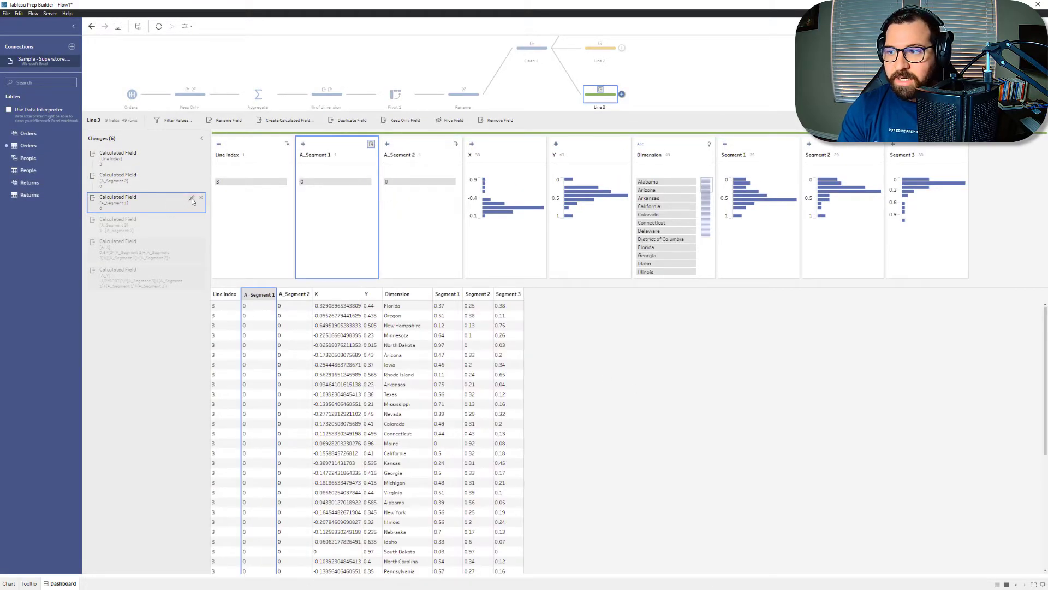
{"action": "mouse_move", "coordinate": [159, 221]}
{"action": "left_mouse_down"}
{"action": "mouse_move", "coordinate": [146, 221]}
{"action": "mouse_move", "coordinate": [148, 196]}
{"action": "left_mouse_up"}
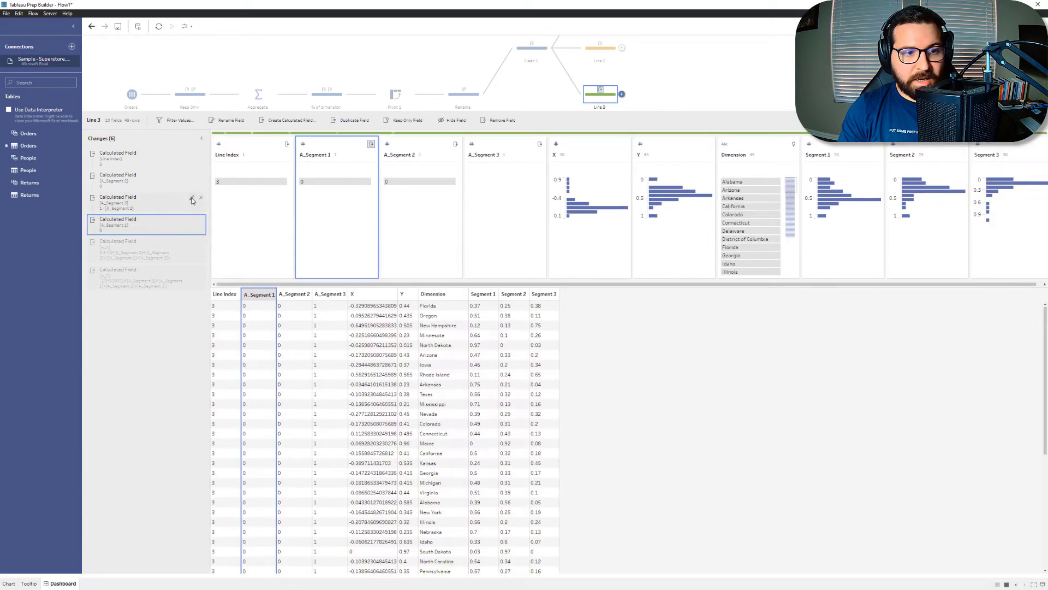
{"action": "left_click", "coordinate": [194, 199]}
{"action": "left_click", "coordinate": [441, 238]}
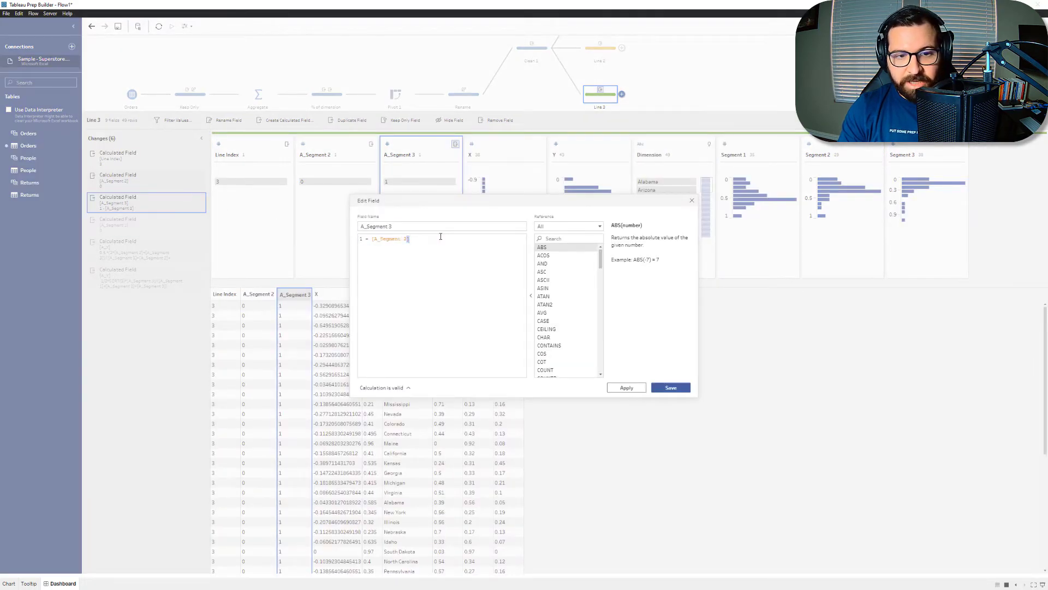
{"action": "left_click_drag", "start_coordinate": [439, 241], "coordinate": [342, 237]}
{"action": "type", "text": "se"}
{"action": "left_click", "coordinate": [390, 264]}
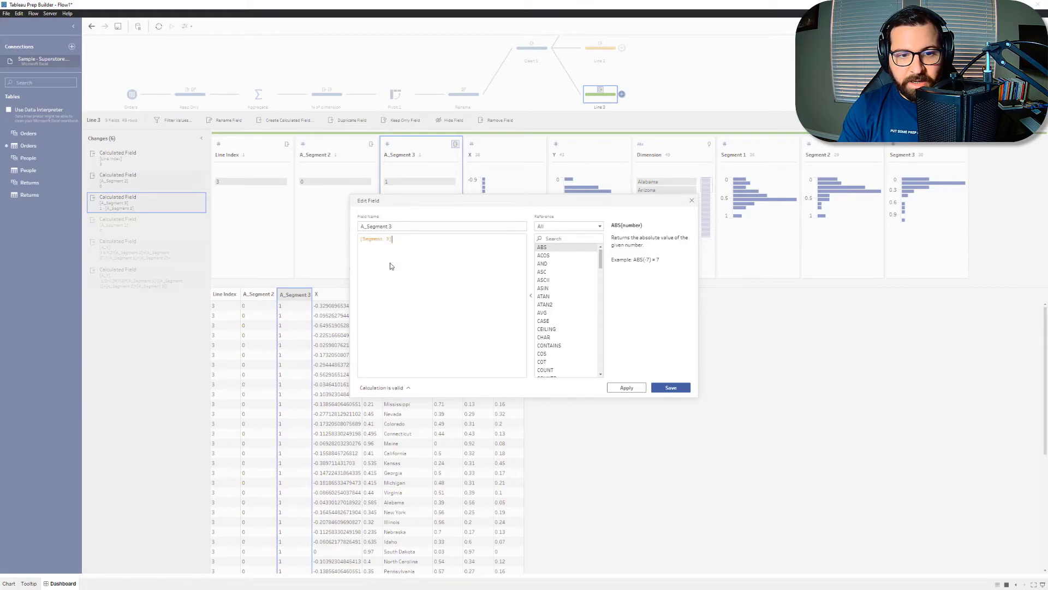
{"action": "left_click", "coordinate": [669, 388]}
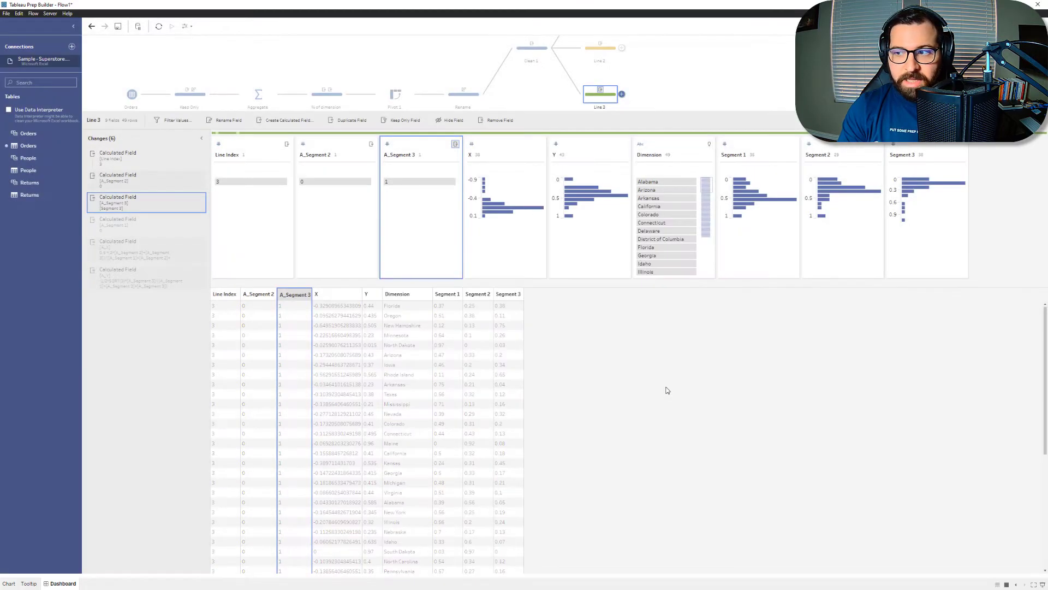
Step: Change the A_Segment 1 calculation in the Line 3 step to 1 - [A_Segment 3]
{"action": "left_click", "coordinate": [192, 221]}
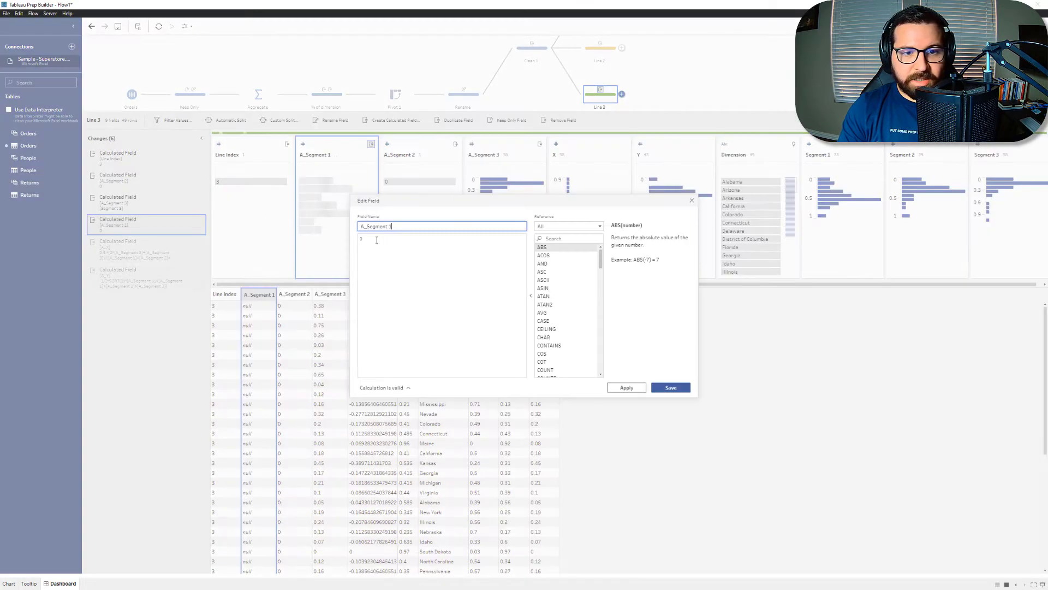
{"action": "type", "text": "1 - A"}
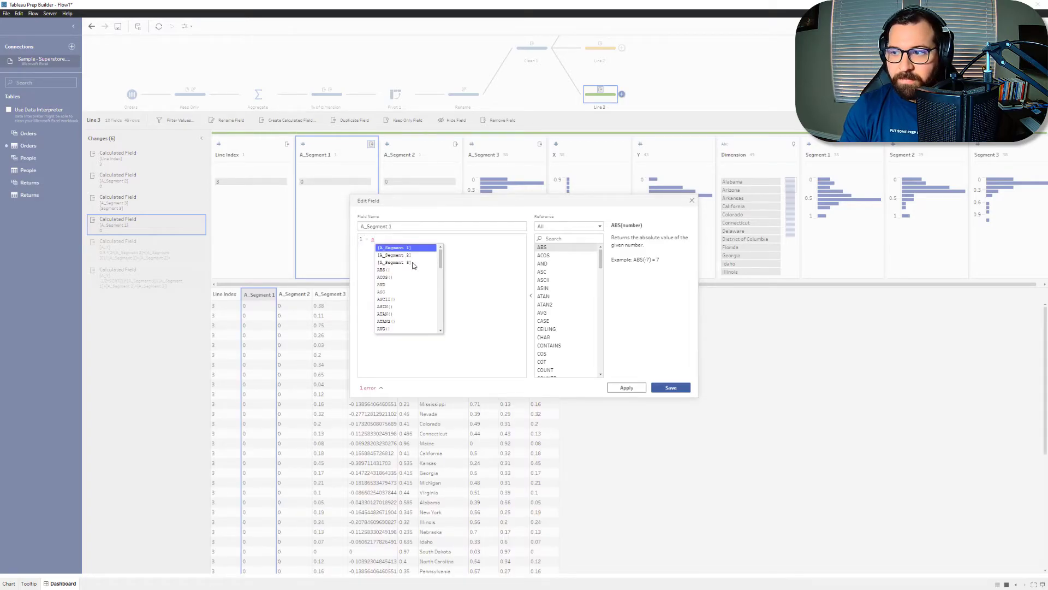
{"action": "left_click", "coordinate": [414, 263]}
{"action": "left_click", "coordinate": [677, 388]}
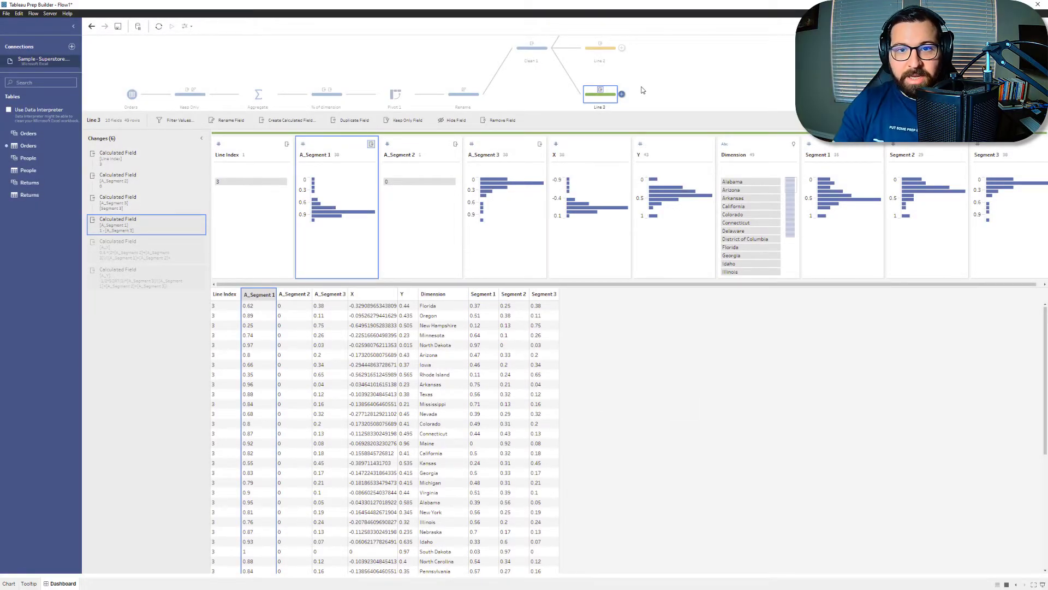
Step: Union the Line 1 and Line 2 branches in the flow
{"action": "left_click", "coordinate": [542, 54]}
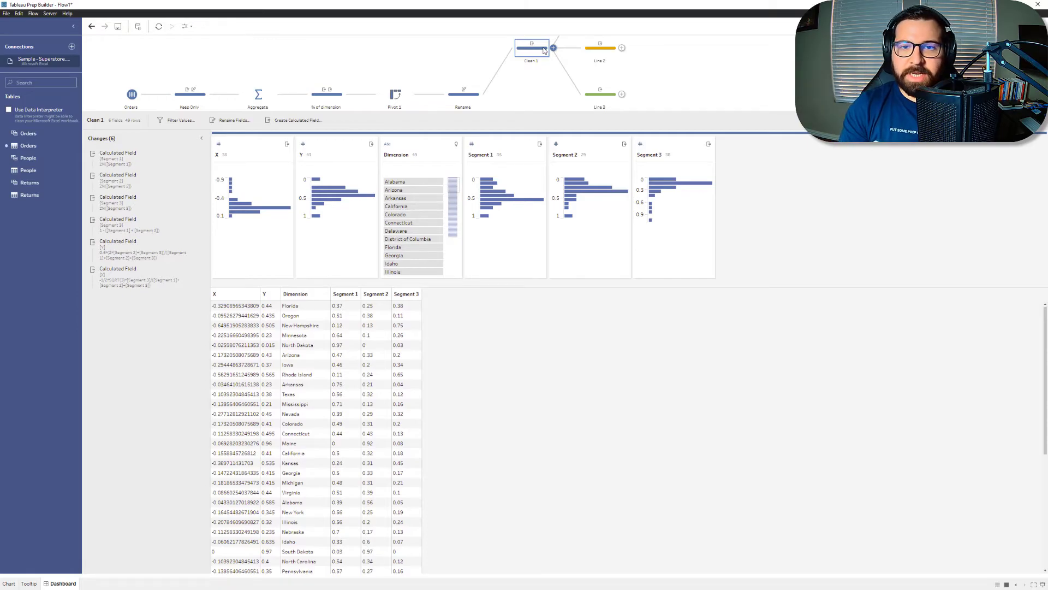
{"action": "scroll", "coordinate": [642, 48], "scroll_direction": "up", "scroll_amount": 2}
{"action": "left_click", "coordinate": [614, 71]}
{"action": "scroll", "coordinate": [618, 77], "scroll_direction": "down", "scroll_amount": 1}
{"action": "scroll", "coordinate": [616, 76], "scroll_direction": "down", "scroll_amount": 1}
{"action": "left_click", "coordinate": [600, 94]}
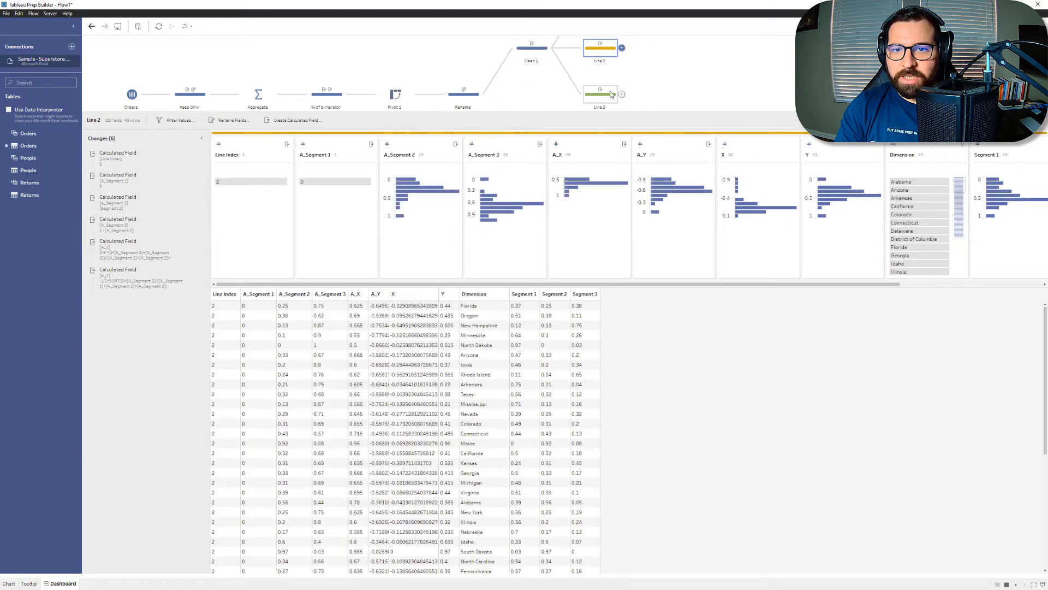
{"action": "left_click", "coordinate": [642, 74]}
{"action": "left_click_drag", "start_coordinate": [603, 67], "coordinate": [608, 126]}
{"action": "left_click_drag", "start_coordinate": [616, 91], "coordinate": [622, 113]}
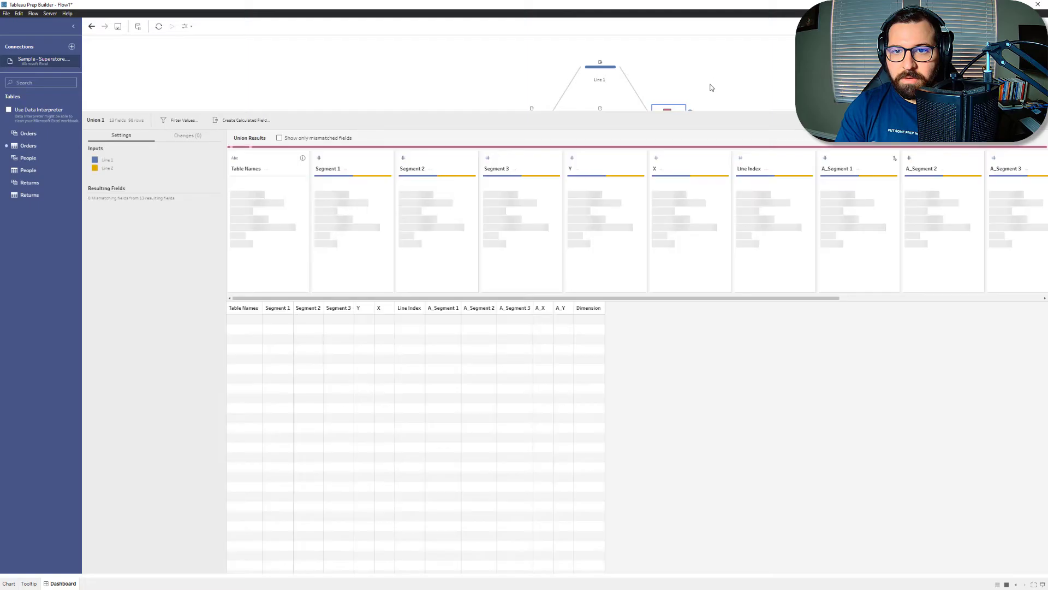
{"action": "left_click", "coordinate": [712, 83]}
{"action": "left_click_drag", "start_coordinate": [621, 166], "coordinate": [663, 129]}
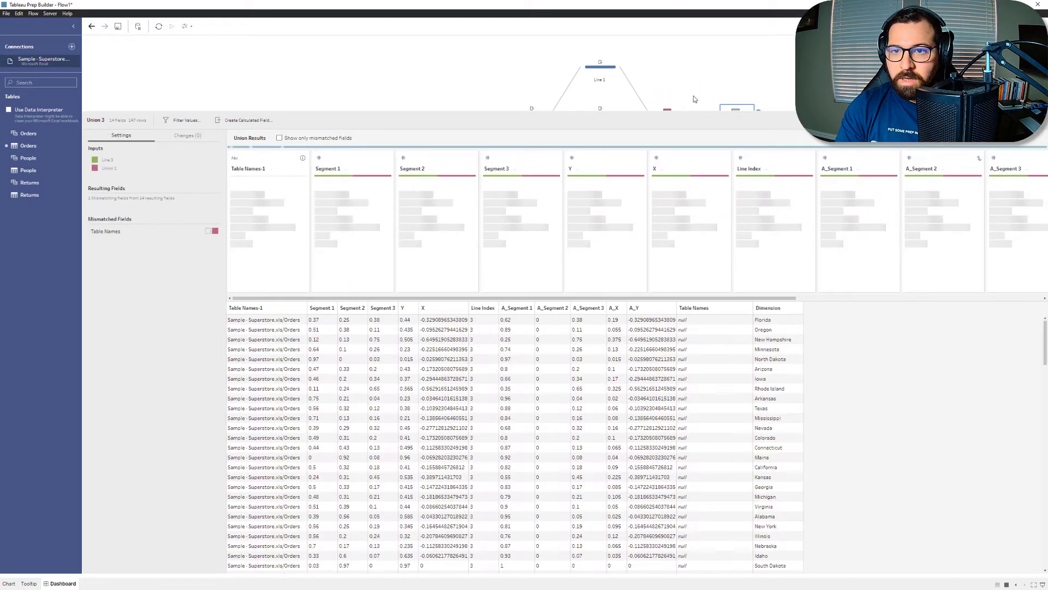
{"action": "left_click", "coordinate": [693, 97]}
{"action": "right_click", "coordinate": [737, 113]}
{"action": "left_click", "coordinate": [734, 187]}
Step: Add the Line 3 branch to the existing Union 1 step and remove the Table Names field from the union
{"action": "left_click_drag", "start_coordinate": [601, 159], "coordinate": [673, 120]}
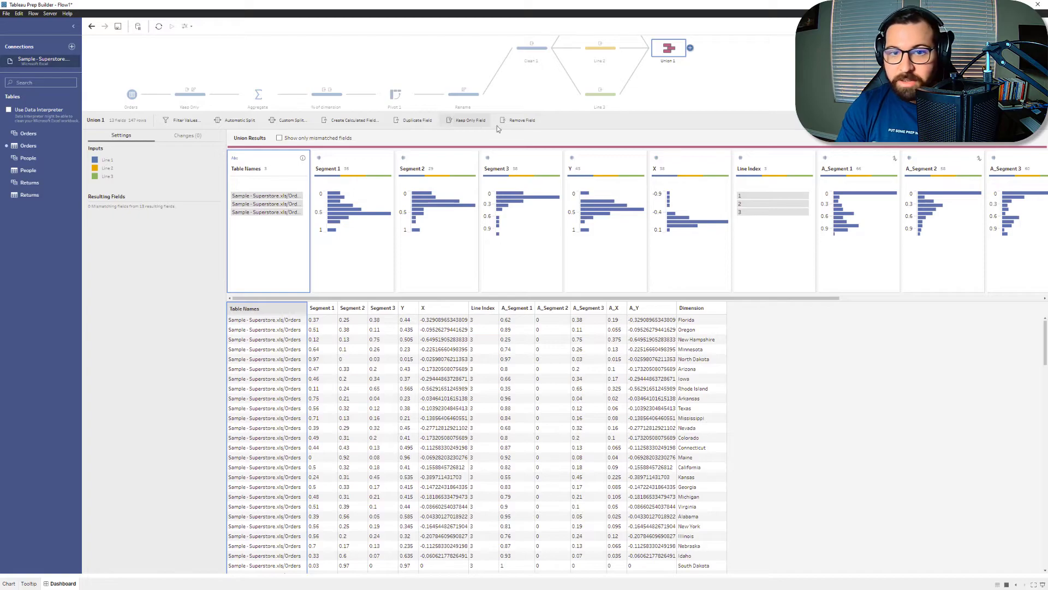
{"action": "right_click", "coordinate": [274, 160]}
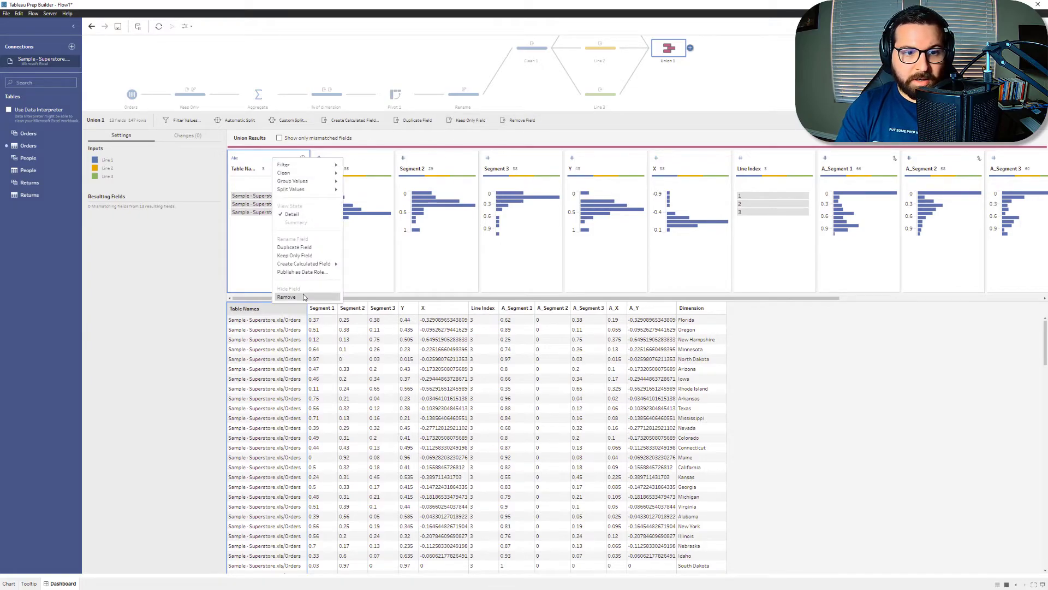
{"action": "left_click", "coordinate": [286, 296]}
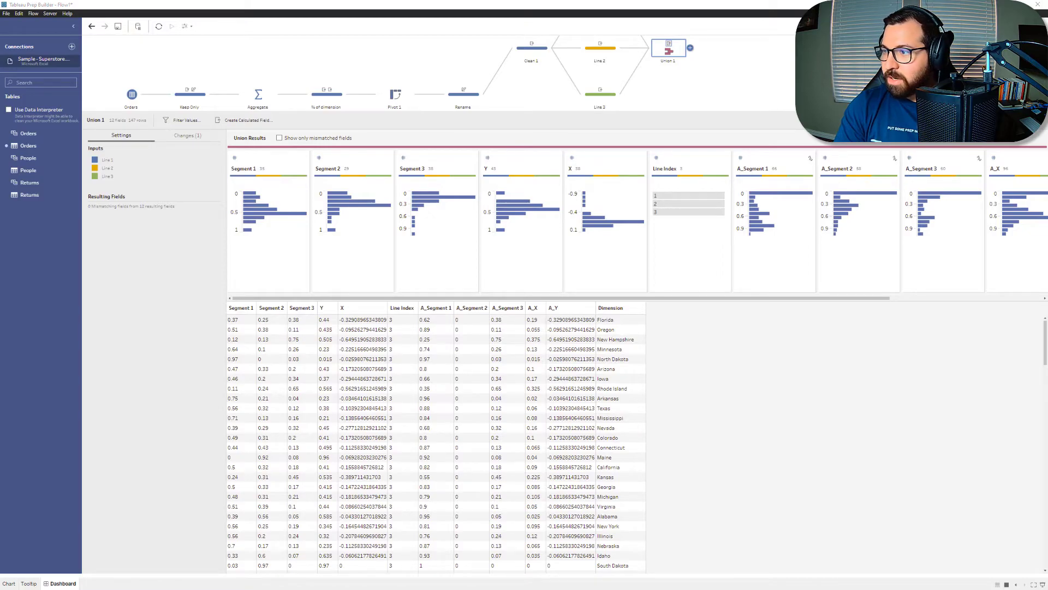
Step: Add an output step after Union 1, name the extract Ternary - YT, and run the flow
{"action": "left_click", "coordinate": [755, 54]}
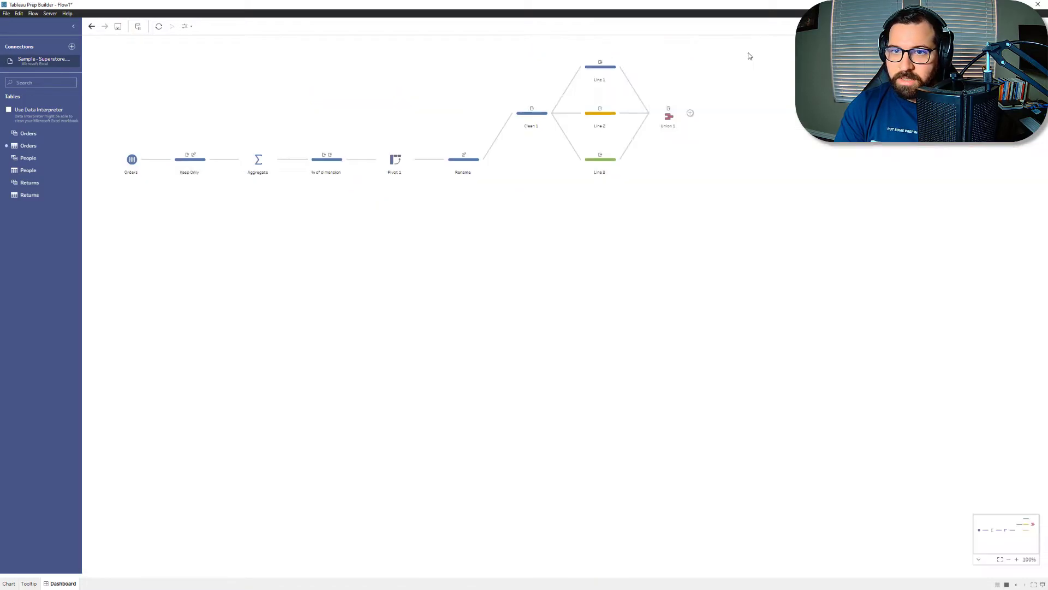
{"action": "left_click", "coordinate": [690, 114]}
{"action": "left_click", "coordinate": [713, 199]}
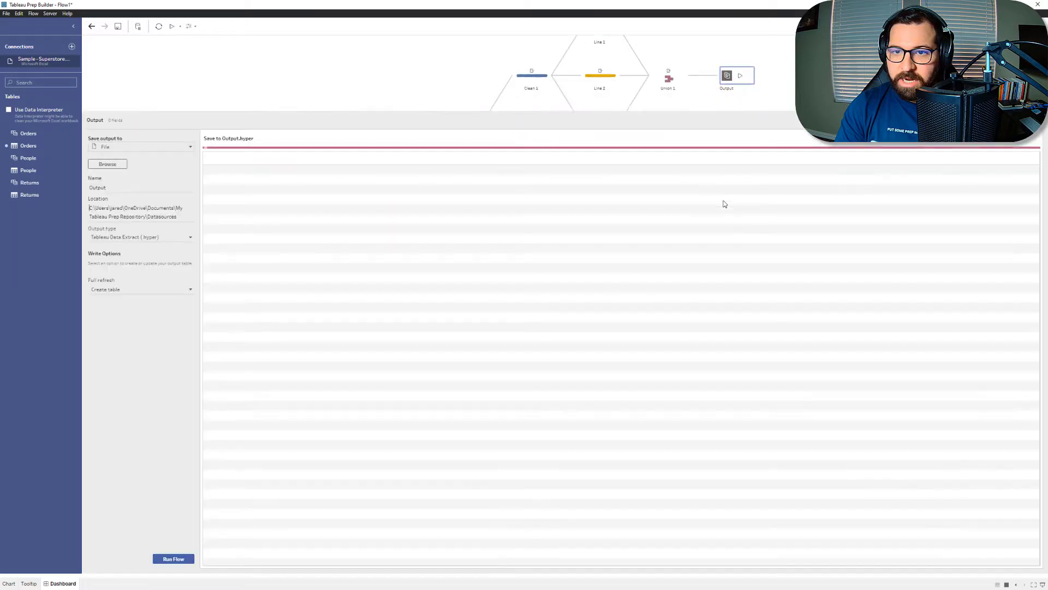
{"action": "double_click", "coordinate": [144, 191]}
{"action": "type", "text": "t"}
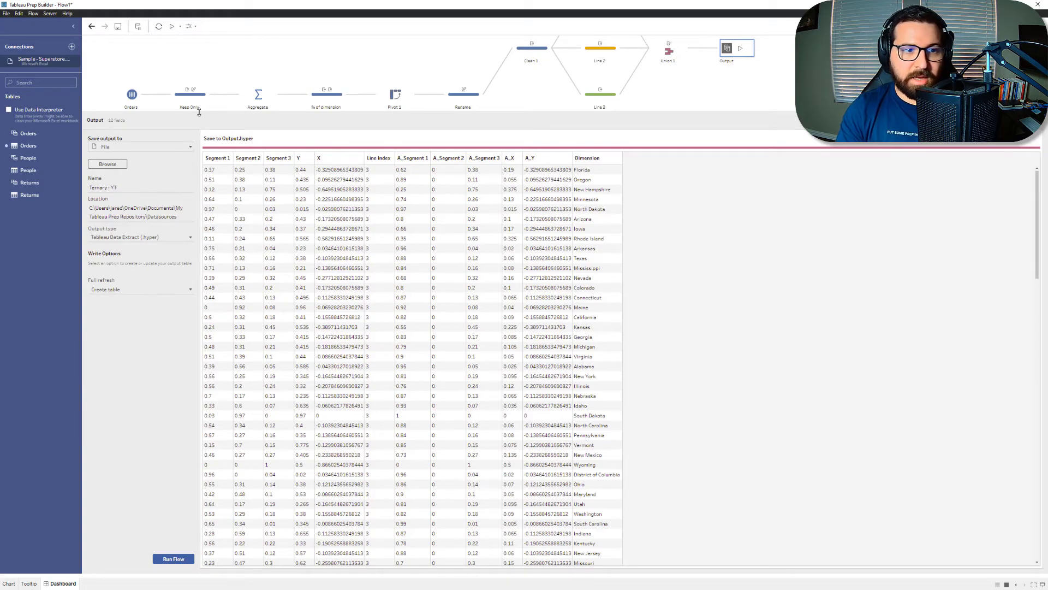
{"action": "left_click", "coordinate": [174, 559]}
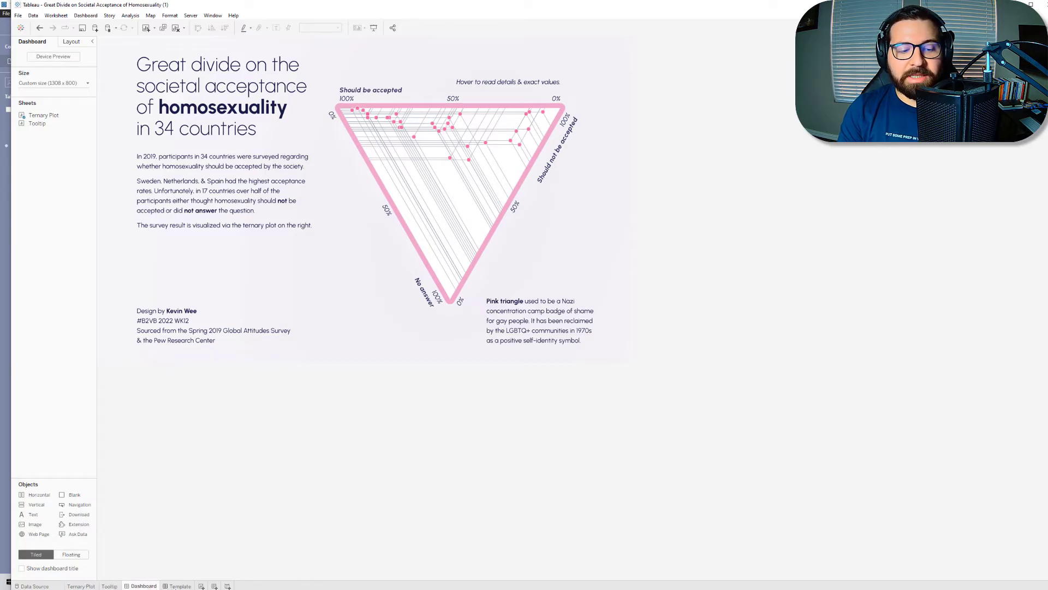
Step: Switch to the Tableau Desktop template's Ternary Plot sheet and connect the Ternary - YT extract from the Prep Datasources folder
{"action": "left_click", "coordinate": [176, 587]}
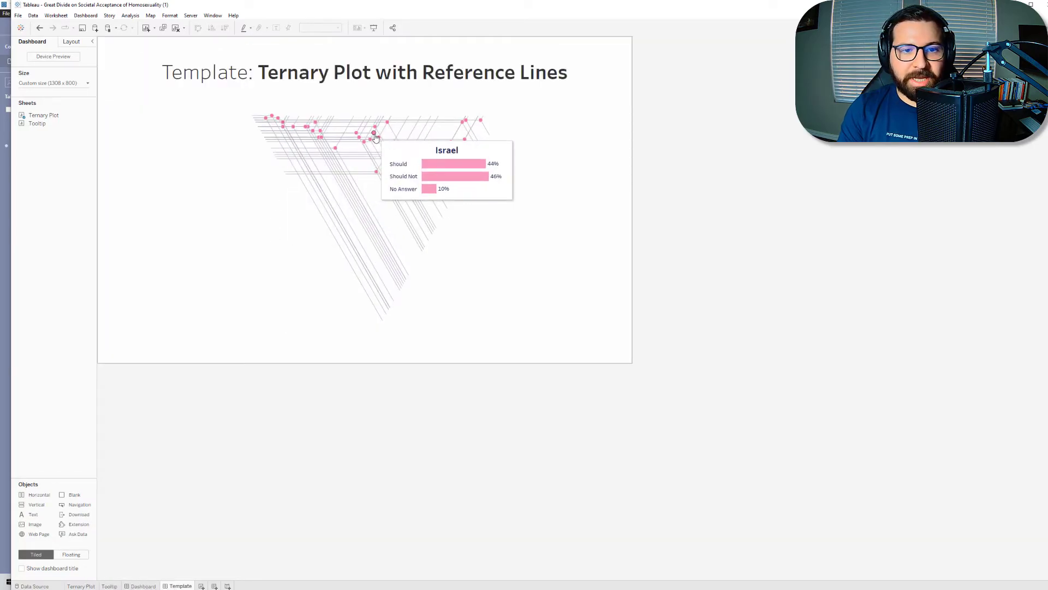
{"action": "left_click", "coordinate": [81, 586]}
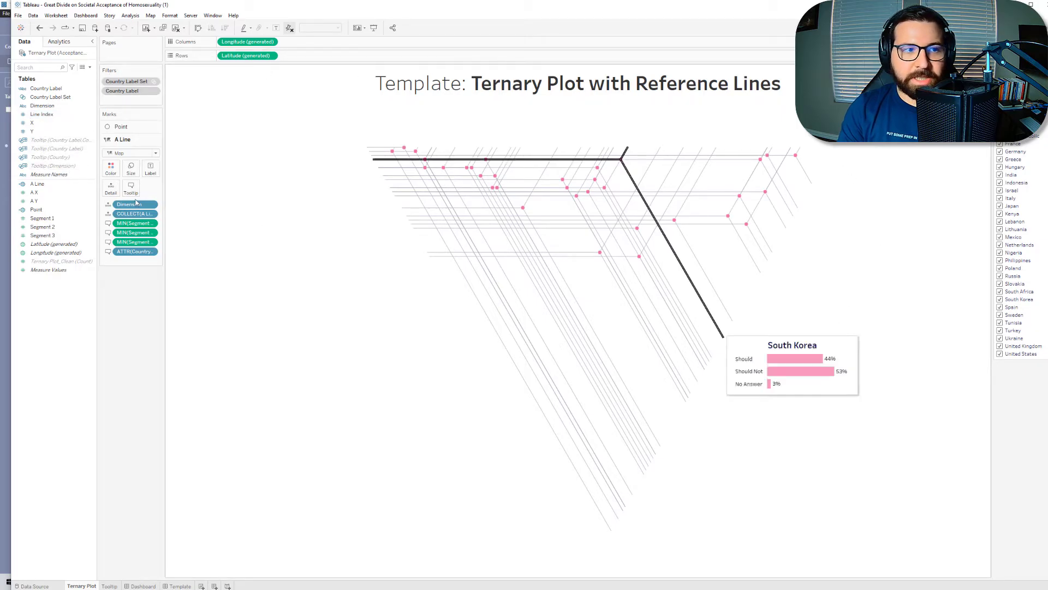
{"action": "left_click", "coordinate": [33, 16]}
{"action": "left_click", "coordinate": [52, 26]}
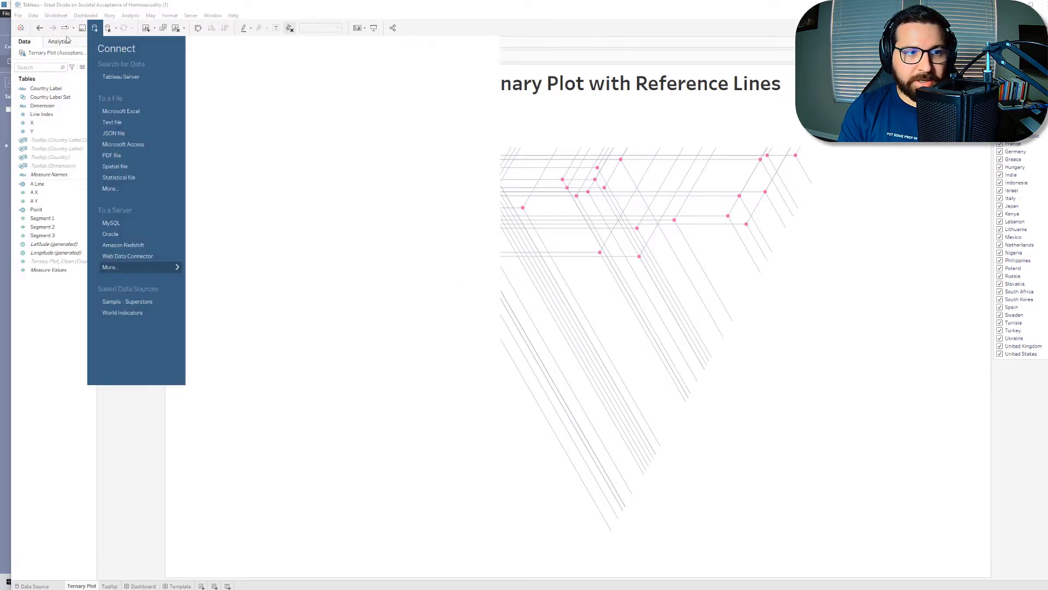
{"action": "left_click", "coordinate": [137, 186]}
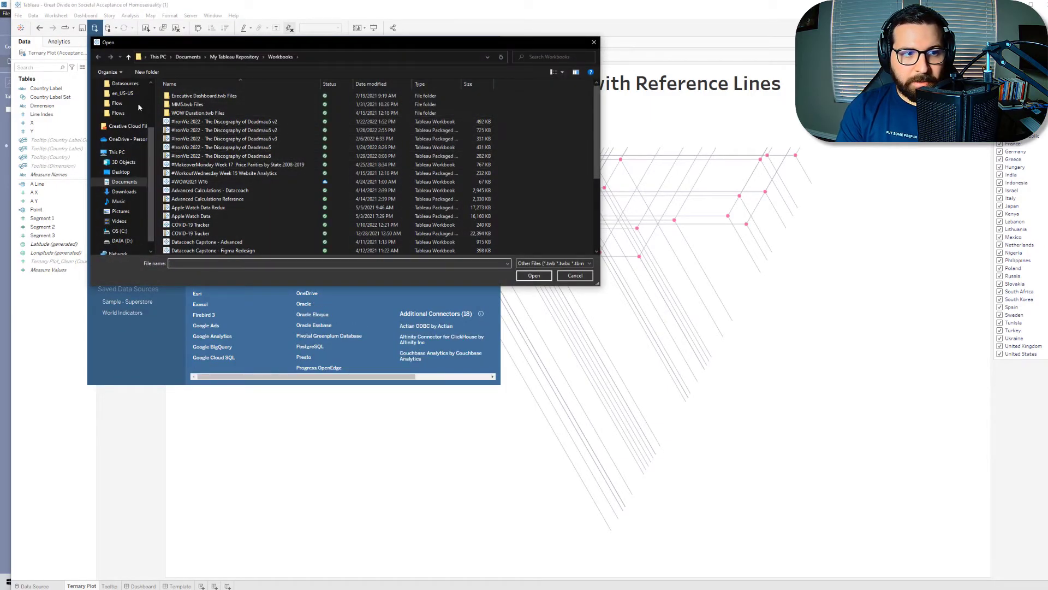
{"action": "left_click", "coordinate": [120, 86]}
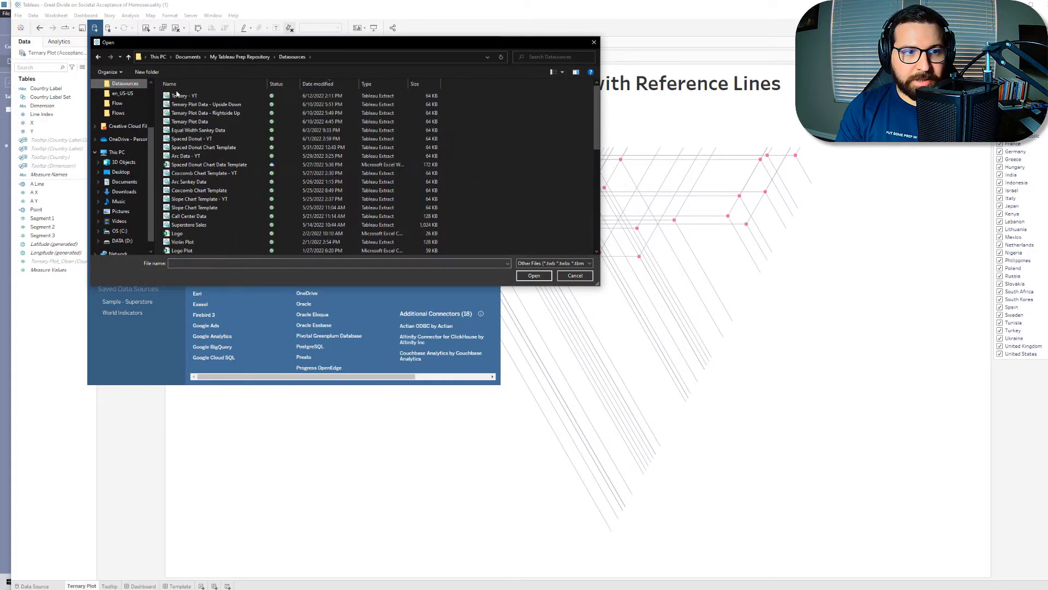
{"action": "double_click", "coordinate": [177, 99]}
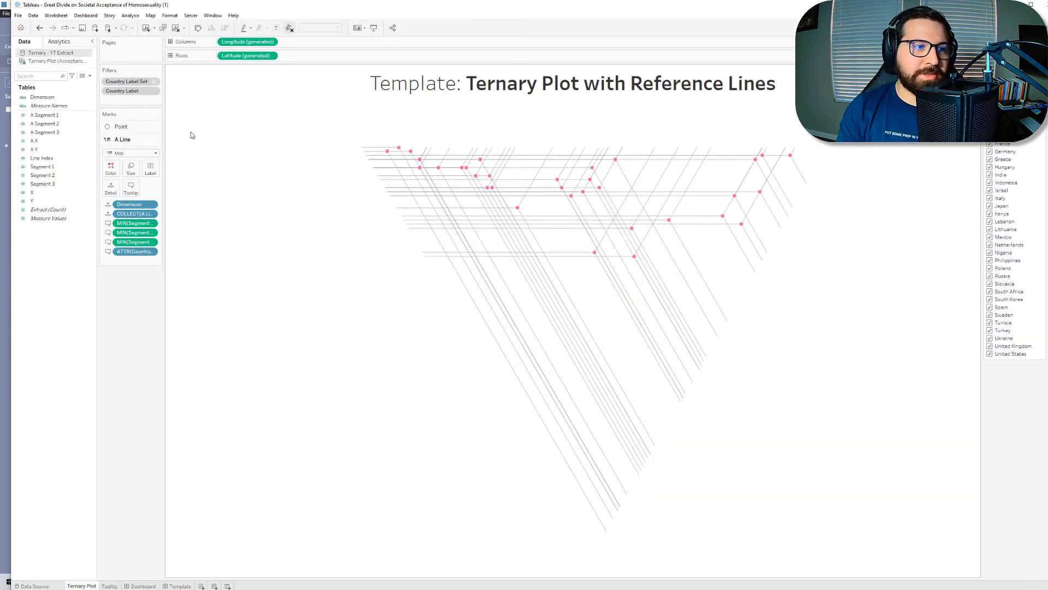
Step: Compare the field lists of both data sources and make Line Index, X and Y dimensions in the Ternary - YT extract
{"action": "left_click", "coordinate": [49, 62]}
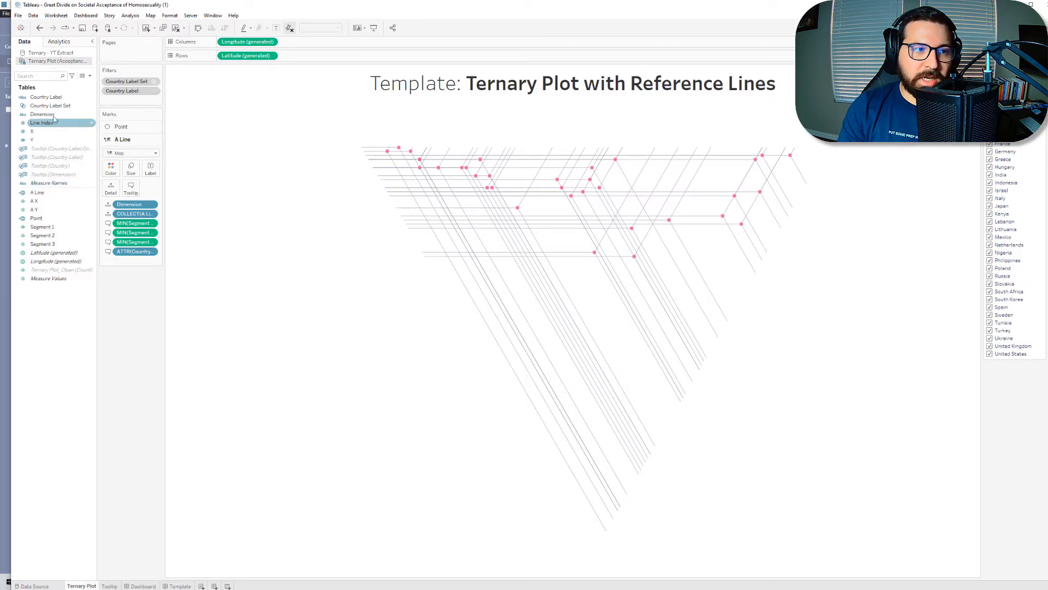
{"action": "left_click", "coordinate": [66, 55]}
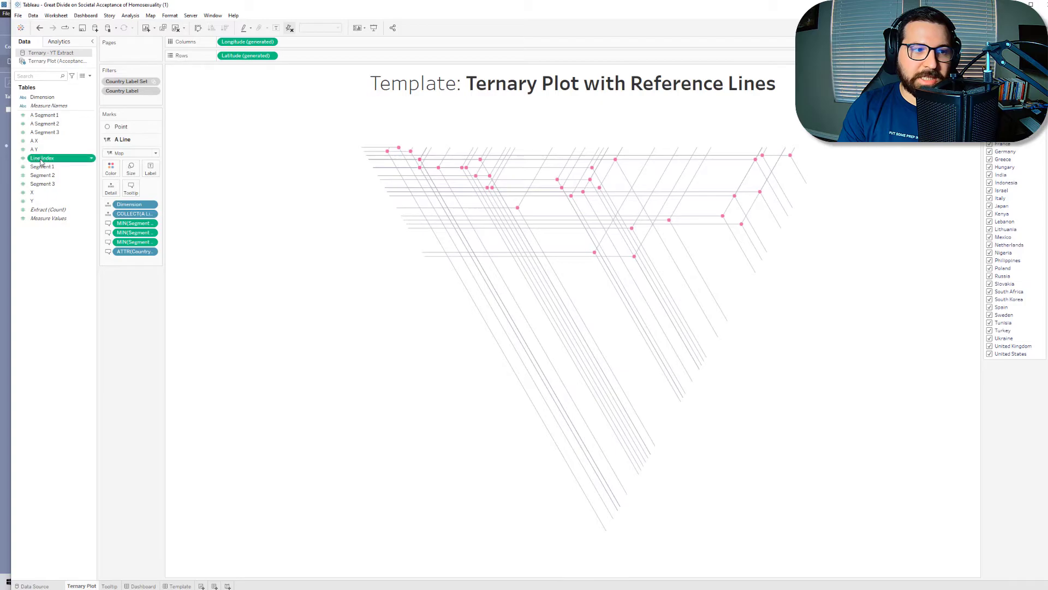
{"action": "left_click_drag", "start_coordinate": [34, 193], "coordinate": [39, 102]}
{"action": "left_click", "coordinate": [63, 286]}
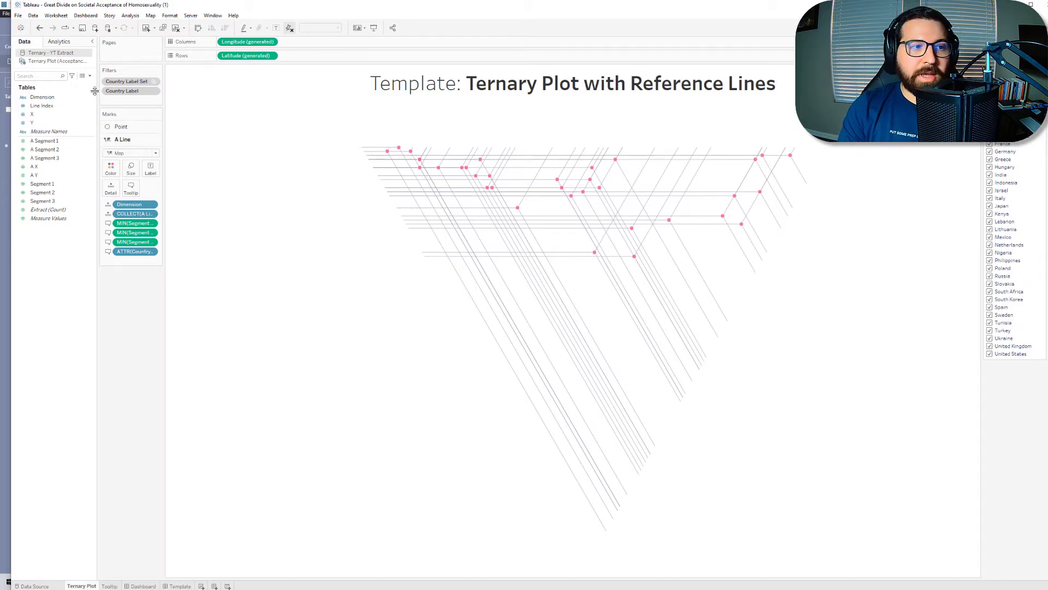
Step: Replace the original Ternary Plot data source with the Ternary - YT Extract throughout the workbook
{"action": "right_click", "coordinate": [77, 55]}
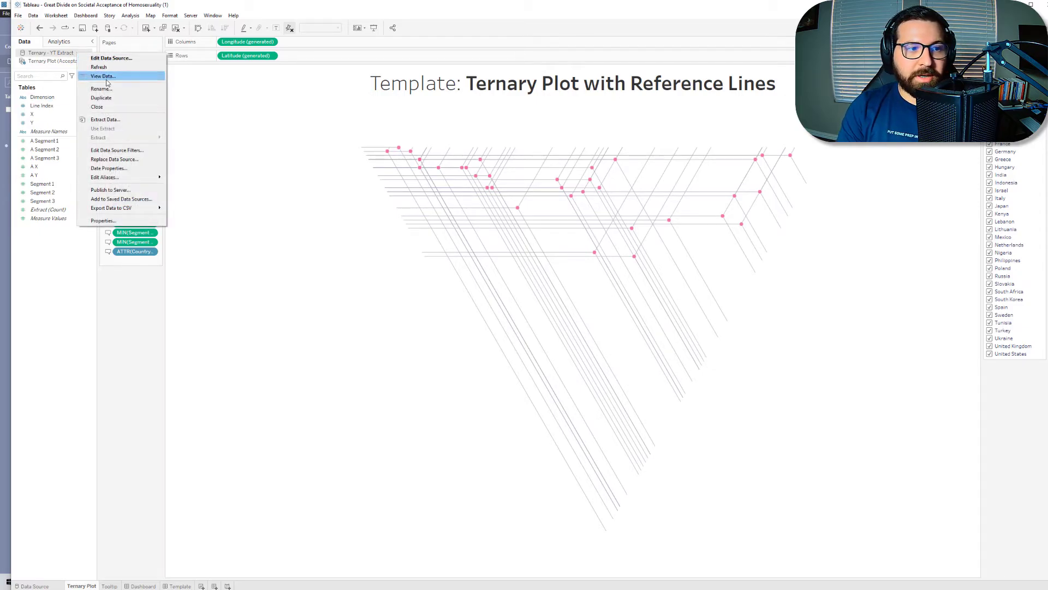
{"action": "left_click", "coordinate": [107, 159]}
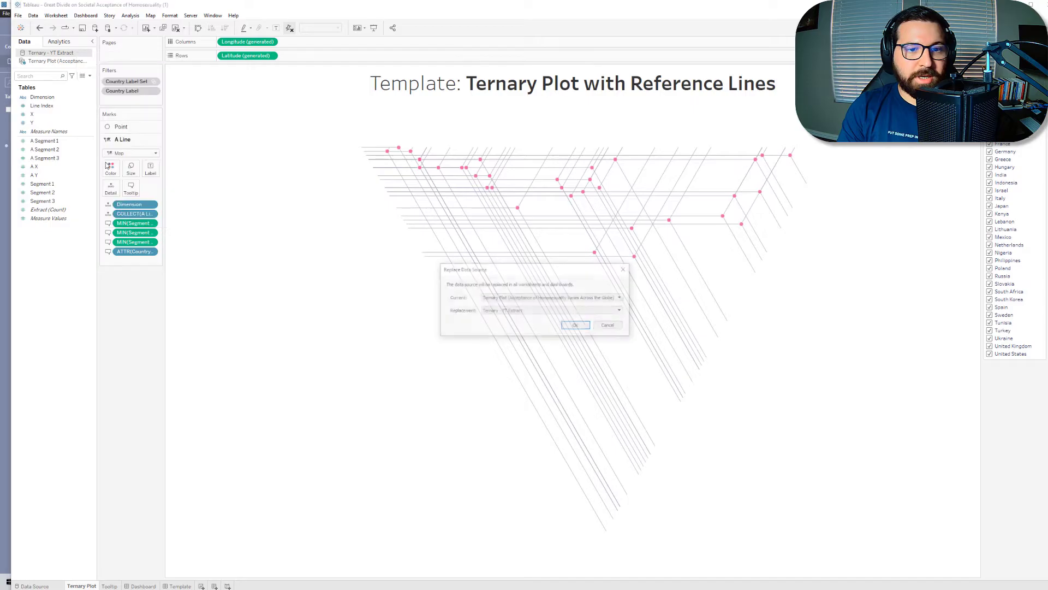
{"action": "left_click", "coordinate": [576, 326]}
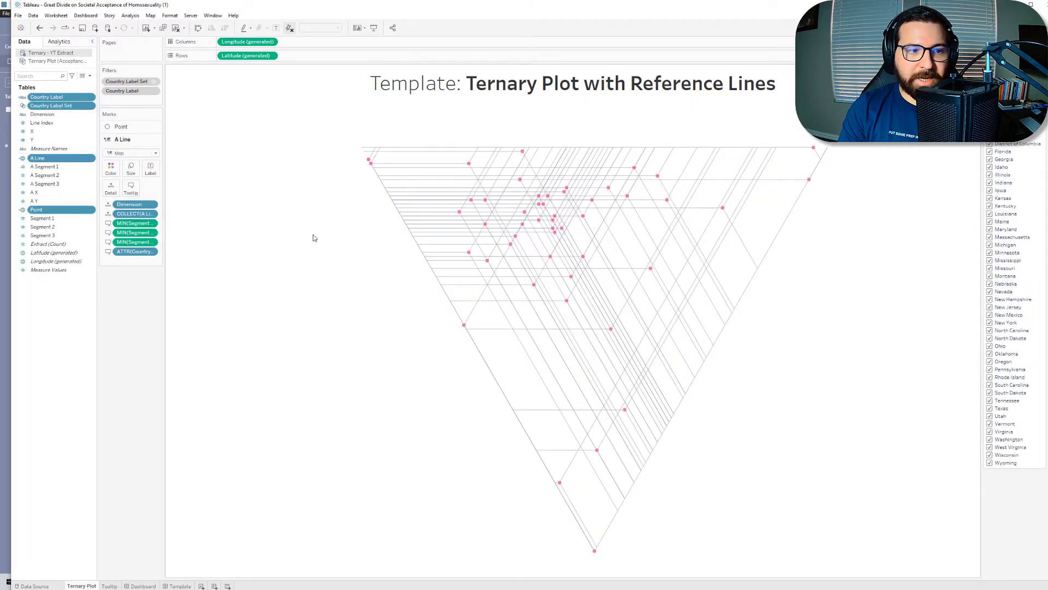
Step: Review the formula of the Country Label calculated field without changing it, and inspect the California and Oregon tooltips on the ternary plot
{"action": "right_click", "coordinate": [54, 104]}
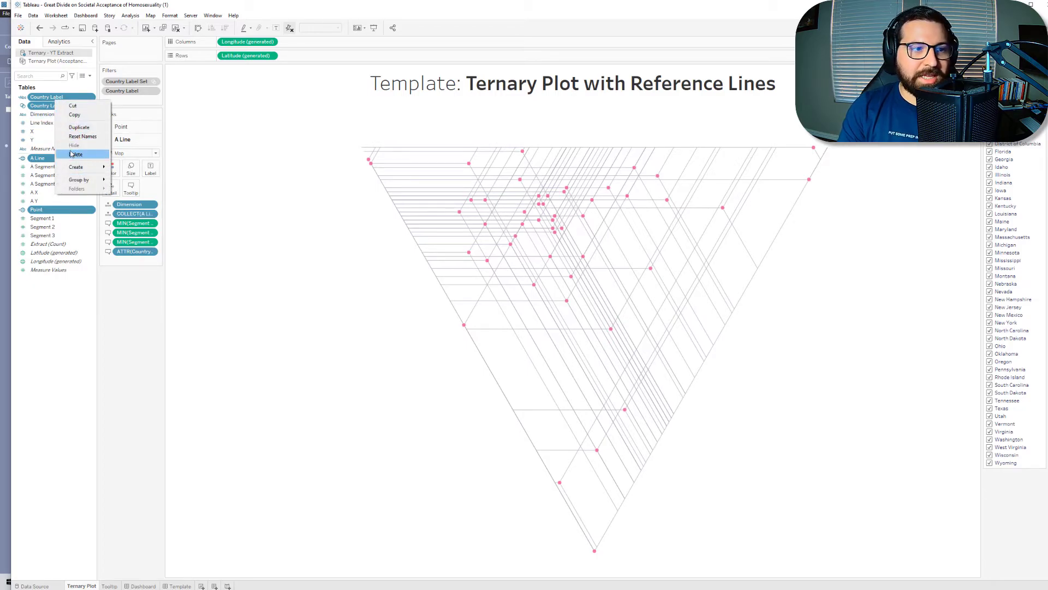
{"action": "right_click", "coordinate": [42, 99]}
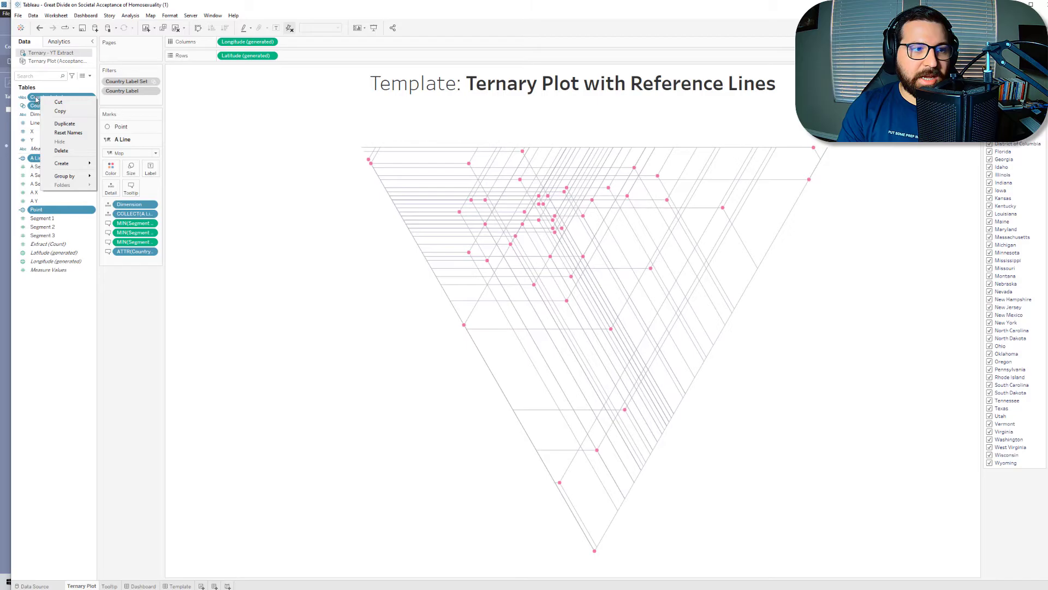
{"action": "left_click", "coordinate": [37, 99]}
{"action": "right_click", "coordinate": [36, 100]}
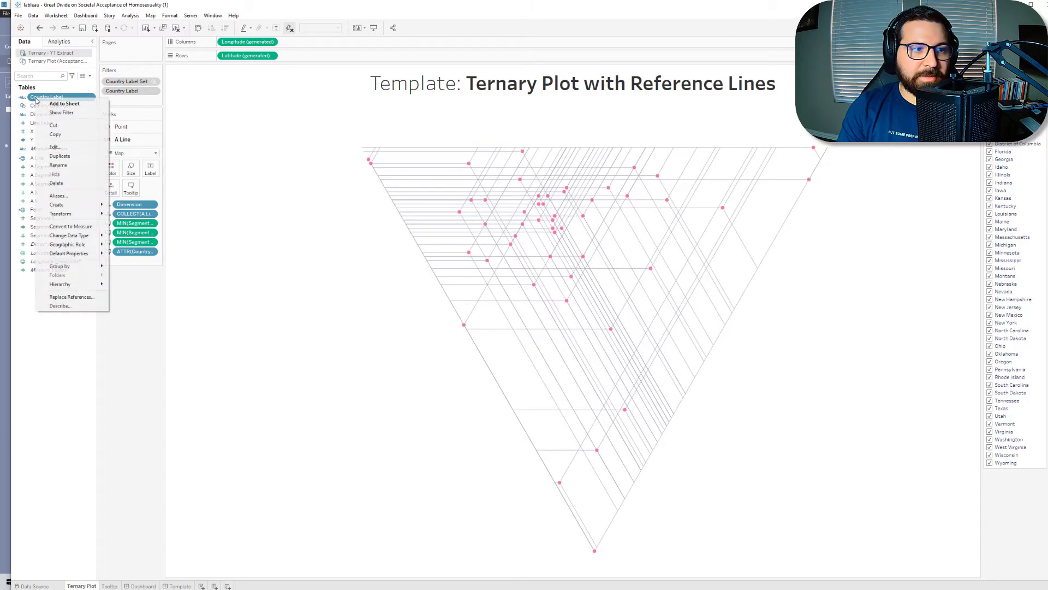
{"action": "left_click", "coordinate": [56, 146]}
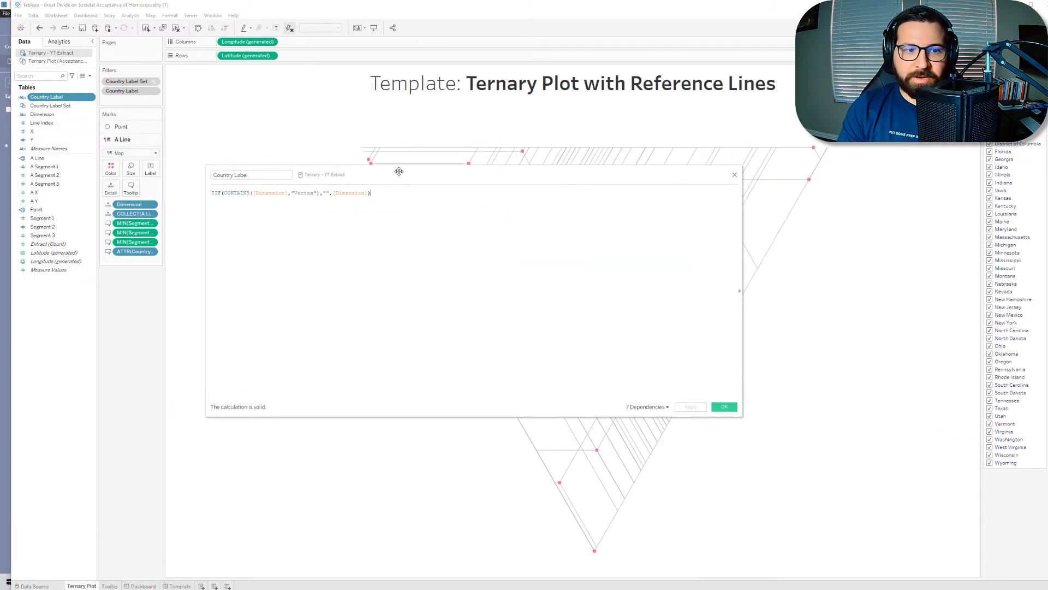
{"action": "left_click", "coordinate": [262, 192]}
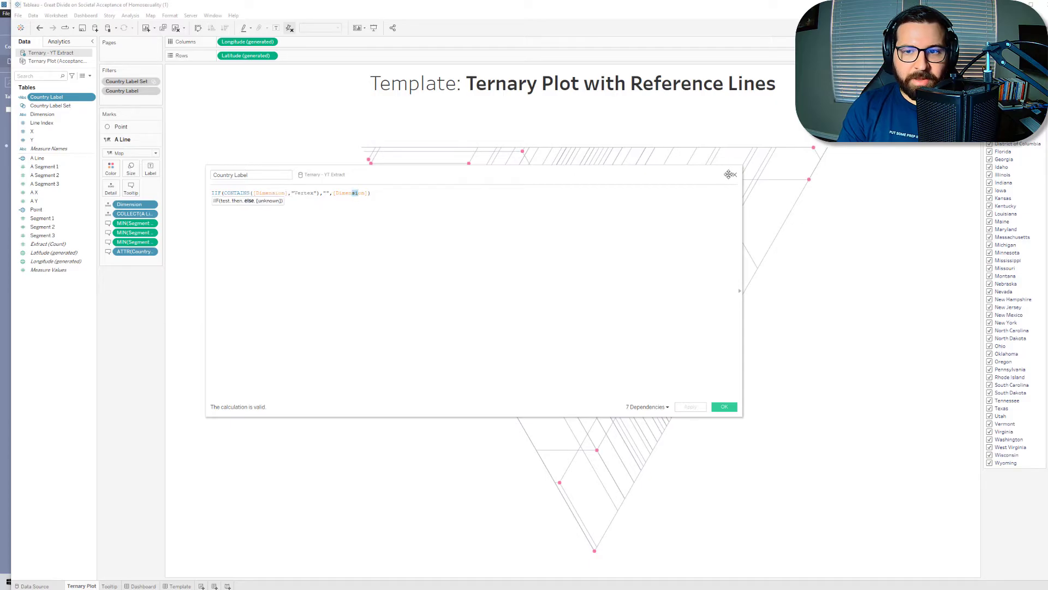
{"action": "left_click", "coordinate": [734, 175]}
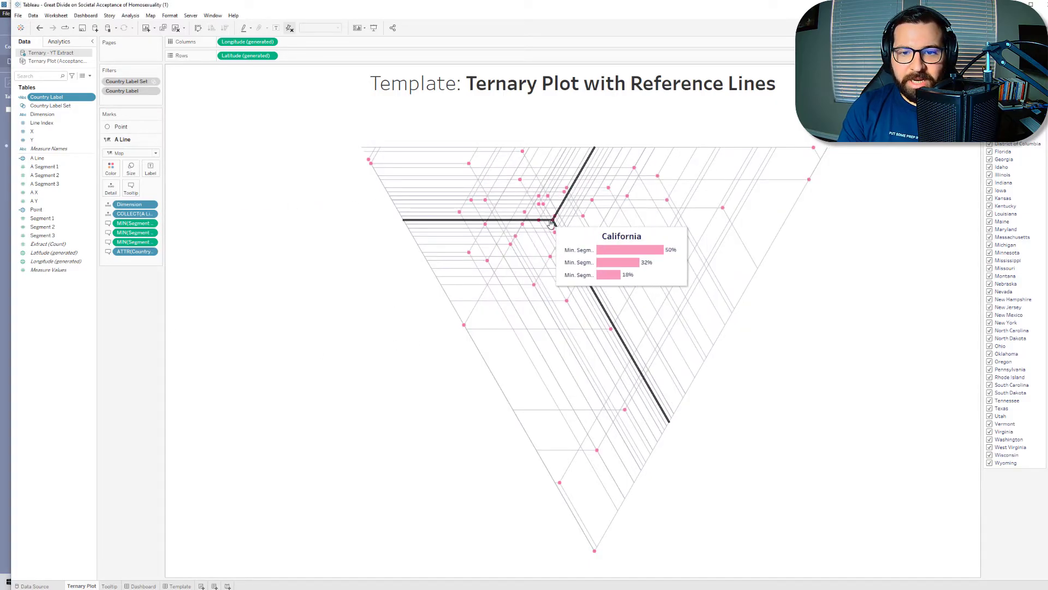
{"action": "mouse_move", "coordinate": [556, 219]}
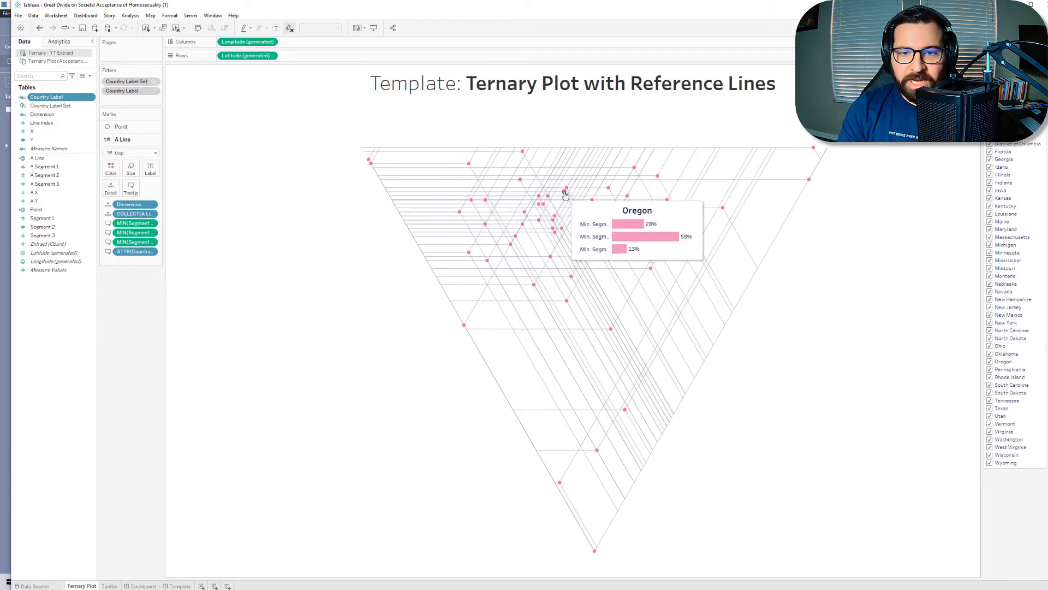
{"action": "mouse_move", "coordinate": [562, 194]}
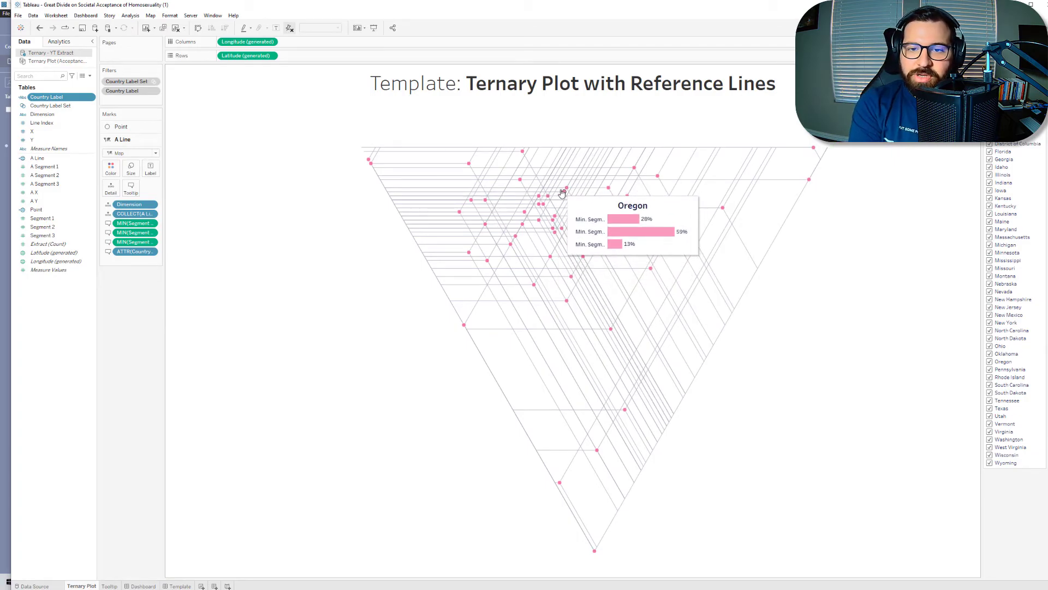
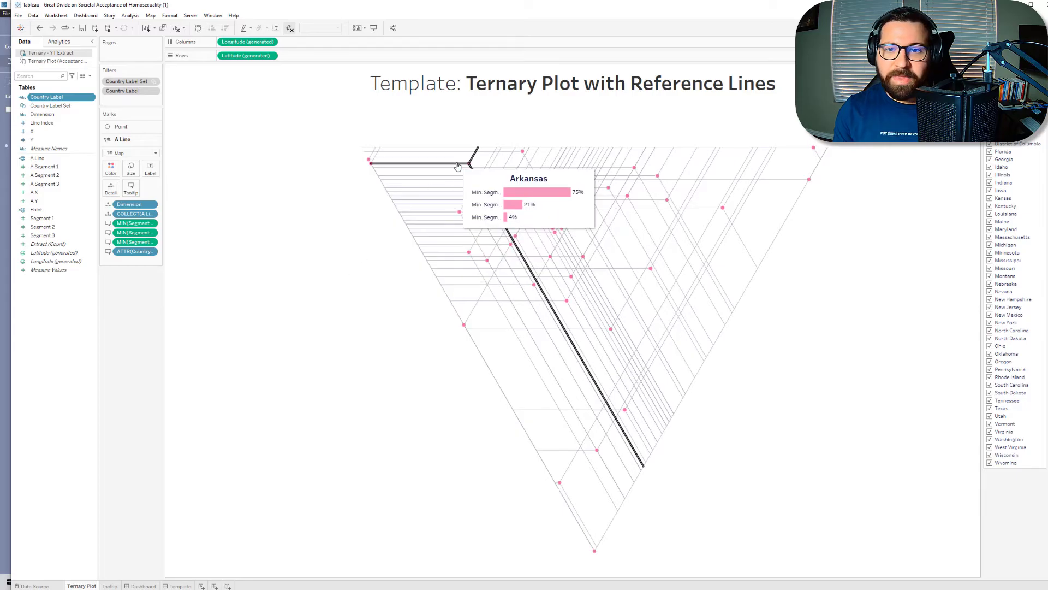
Step: Dismiss the finished flow run and compare the rightside-up and upside-down ternary plots on the Ternary Plot Template workbook's dashboard in Tableau Desktop
{"action": "left_click_drag", "start_coordinate": [769, 2], "coordinate": [782, 52]}
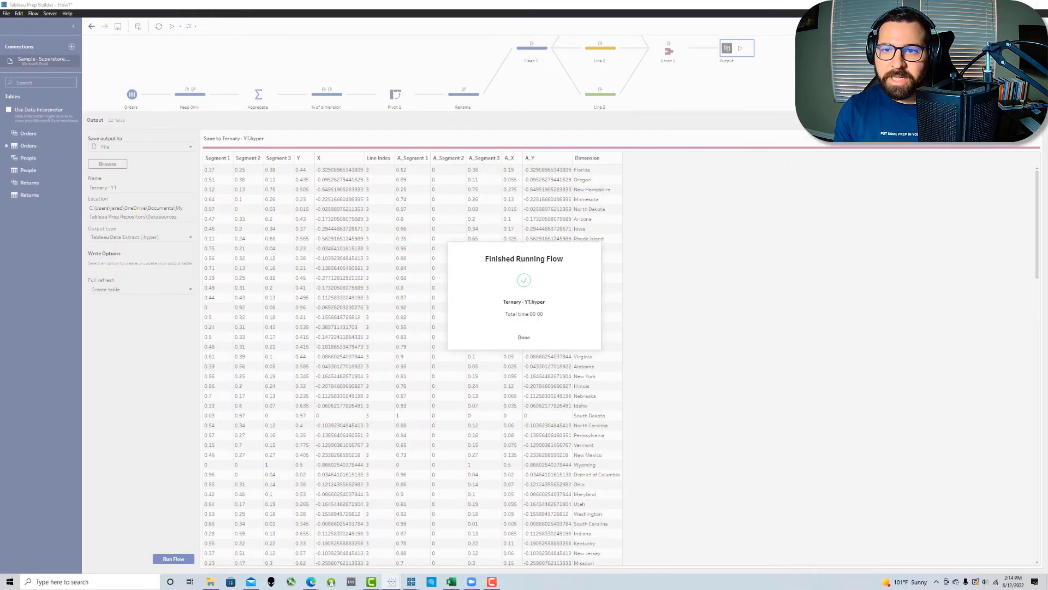
{"action": "left_click", "coordinate": [524, 336]}
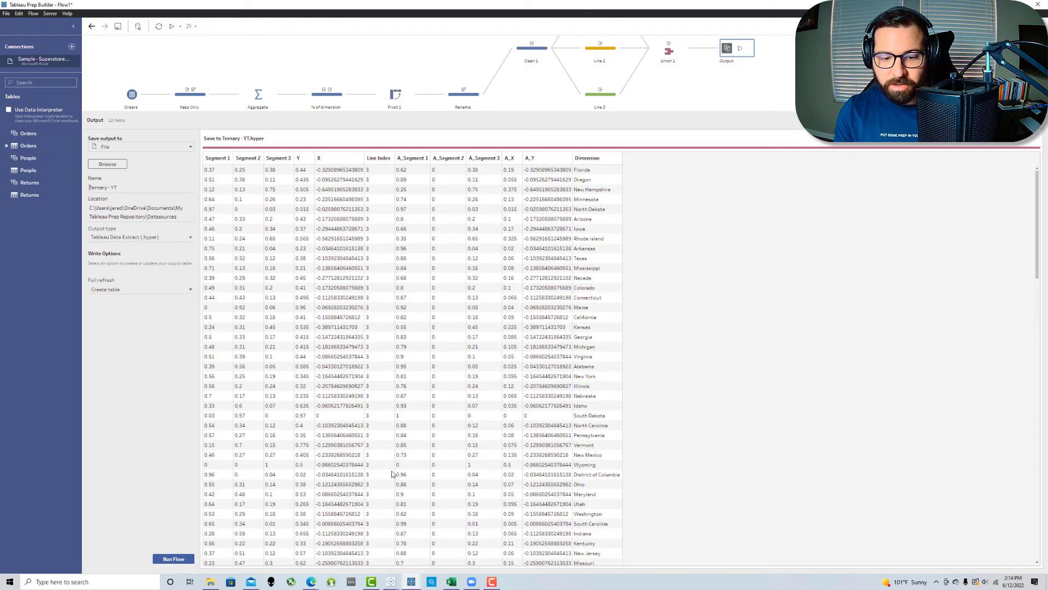
{"action": "mouse_move", "coordinate": [391, 581]}
{"action": "left_click", "coordinate": [319, 562]}
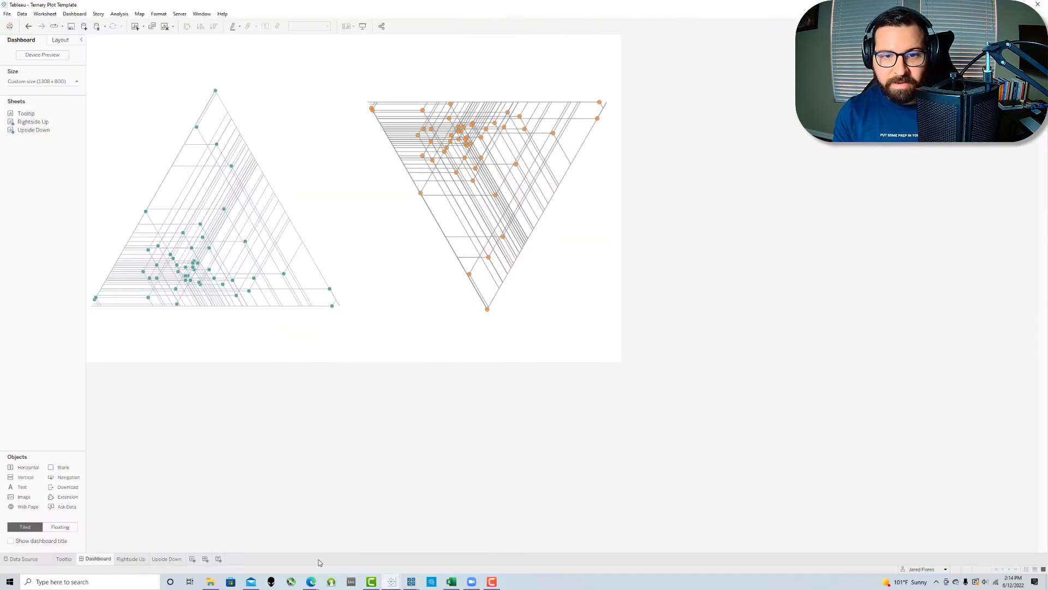
{"action": "mouse_move", "coordinate": [219, 219]}
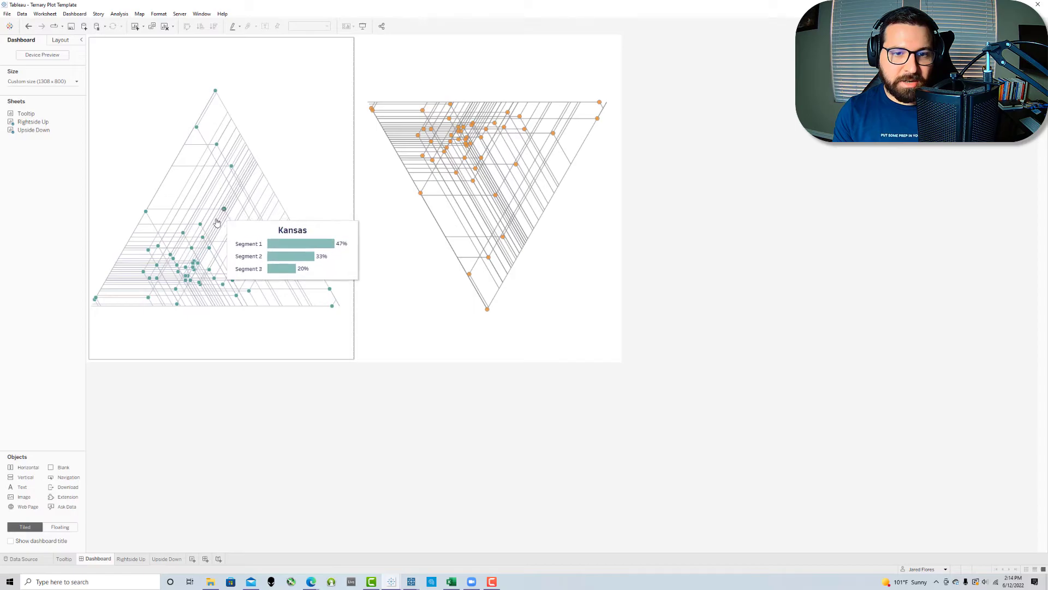
{"action": "mouse_move", "coordinate": [463, 144]}
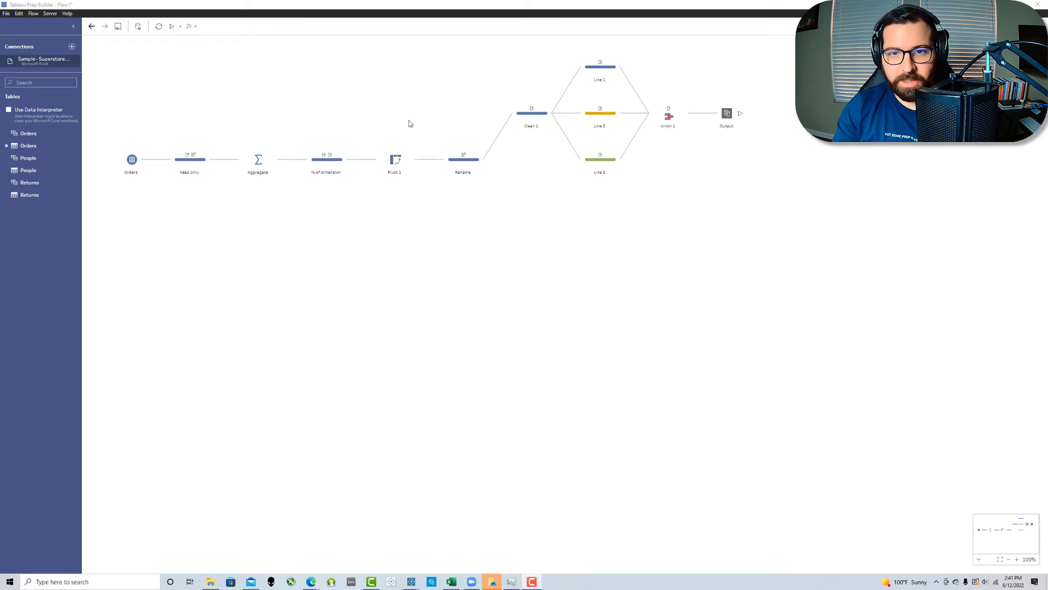
Step: In Tableau Prep, copy the steps from Clean 1 through Output and paste them as a second branch off the Rename step
{"action": "left_click_drag", "start_coordinate": [807, 176], "coordinate": [523, 44]}
{"action": "right_click", "coordinate": [543, 124]}
{"action": "left_click", "coordinate": [541, 162]}
{"action": "left_click", "coordinate": [485, 159]}
{"action": "left_click", "coordinate": [506, 261]}
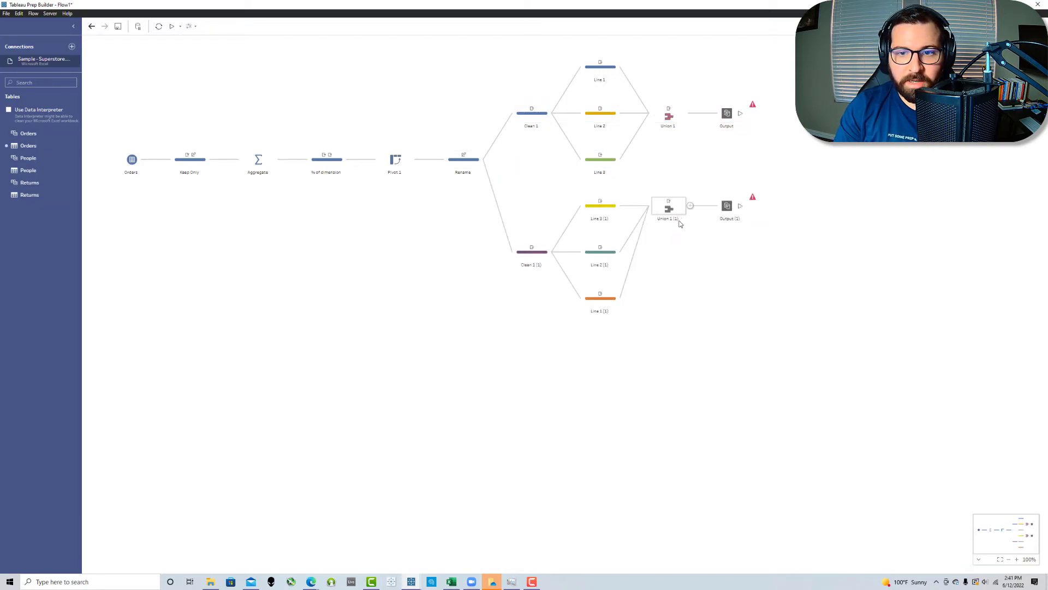
Step: In the Clean 1 (1) step, remove the leading minus sign from the X calculated field so it starts with 1/2*SQRT(3)
{"action": "left_click", "coordinate": [517, 253]}
{"action": "left_click", "coordinate": [191, 271]}
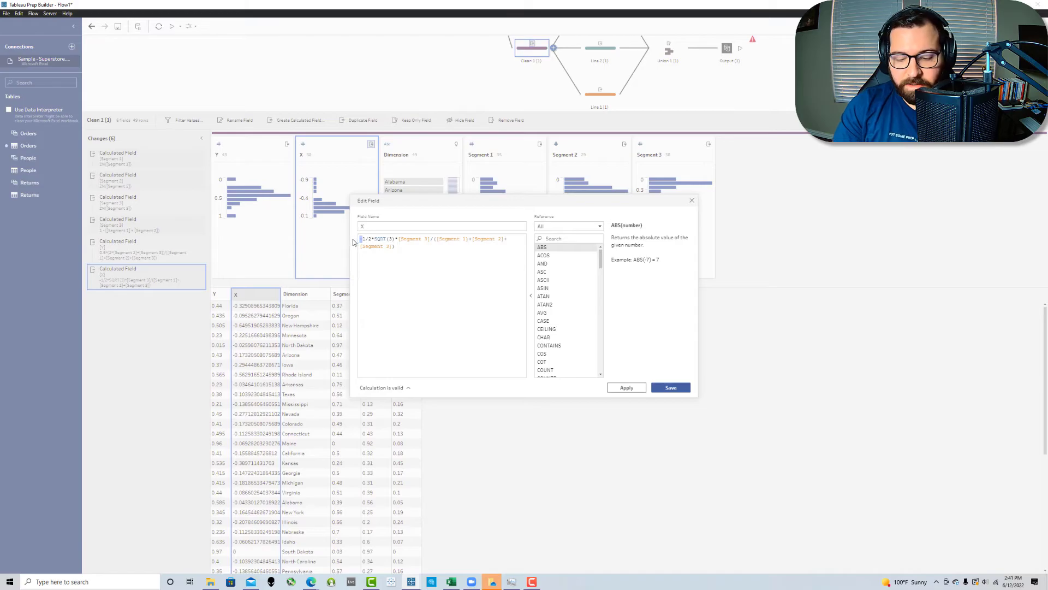
{"action": "key", "text": "Delete"}
{"action": "left_click", "coordinate": [671, 388]}
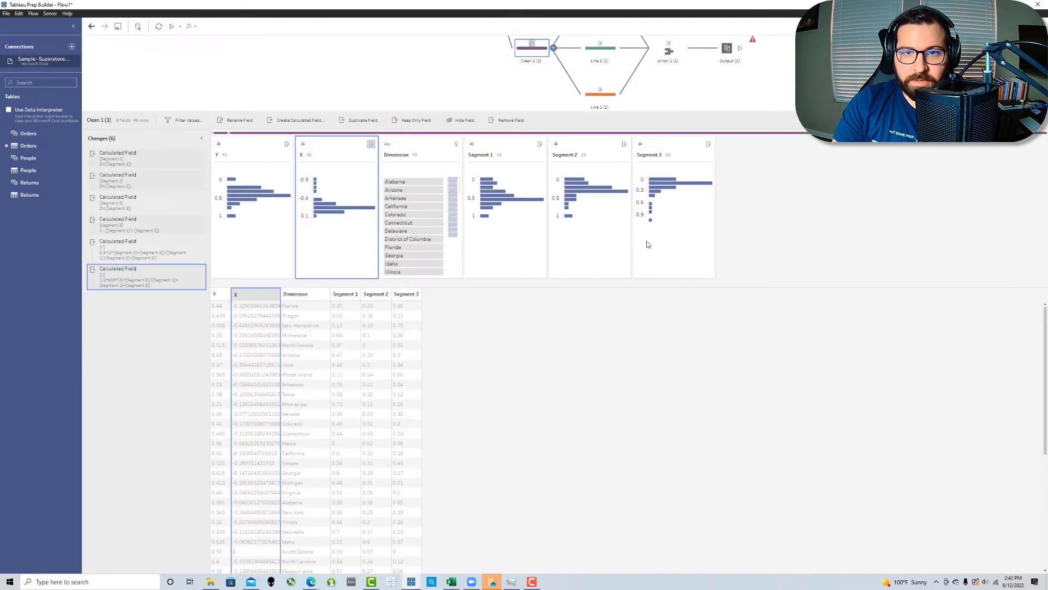
Step: In the Line 3 (1) step, remove the leading minus sign from the A_Y calculated field and save it
{"action": "scroll", "coordinate": [602, 57], "scroll_direction": "up", "scroll_amount": 1}
{"action": "left_click", "coordinate": [594, 44]}
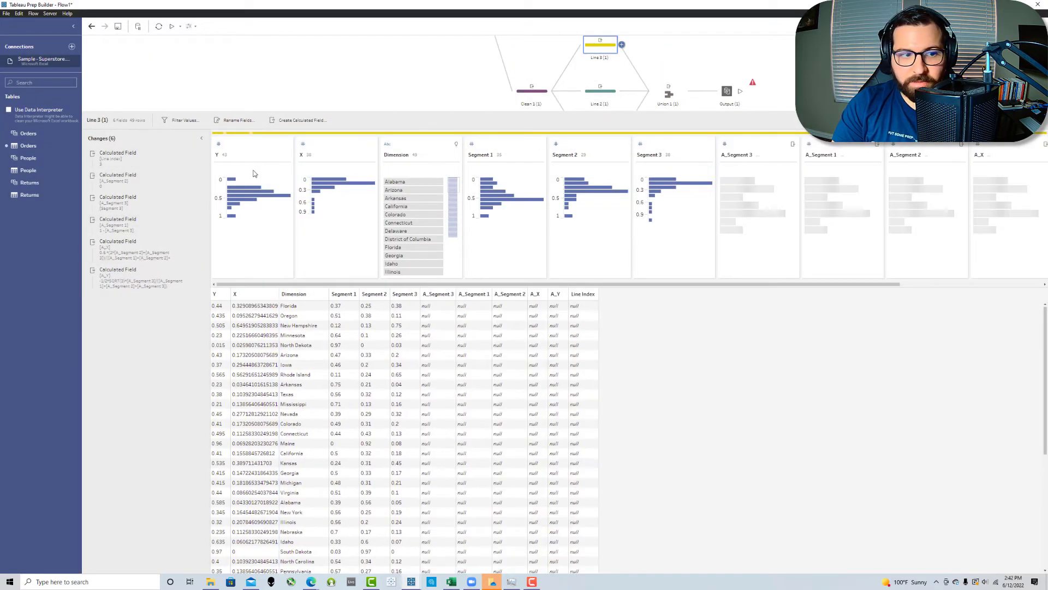
{"action": "left_click", "coordinate": [192, 273]}
{"action": "left_click", "coordinate": [363, 240]}
{"action": "key", "text": "Delete"}
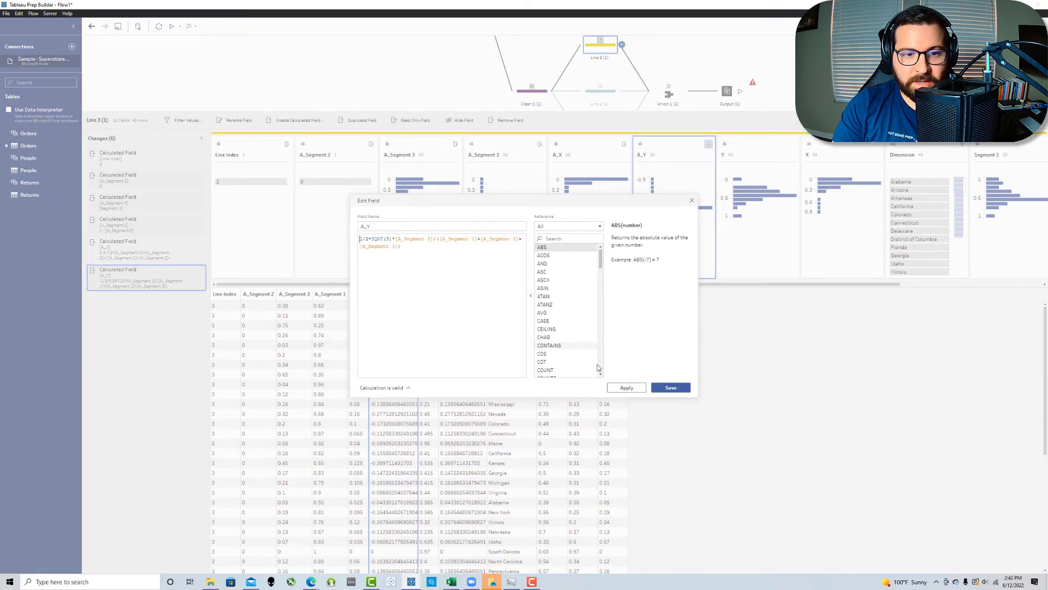
{"action": "left_click", "coordinate": [671, 387]}
Step: In the Line 2 (1) step, remove the leading minus sign from the A_Y calculated field and save it
{"action": "left_click", "coordinate": [607, 93]}
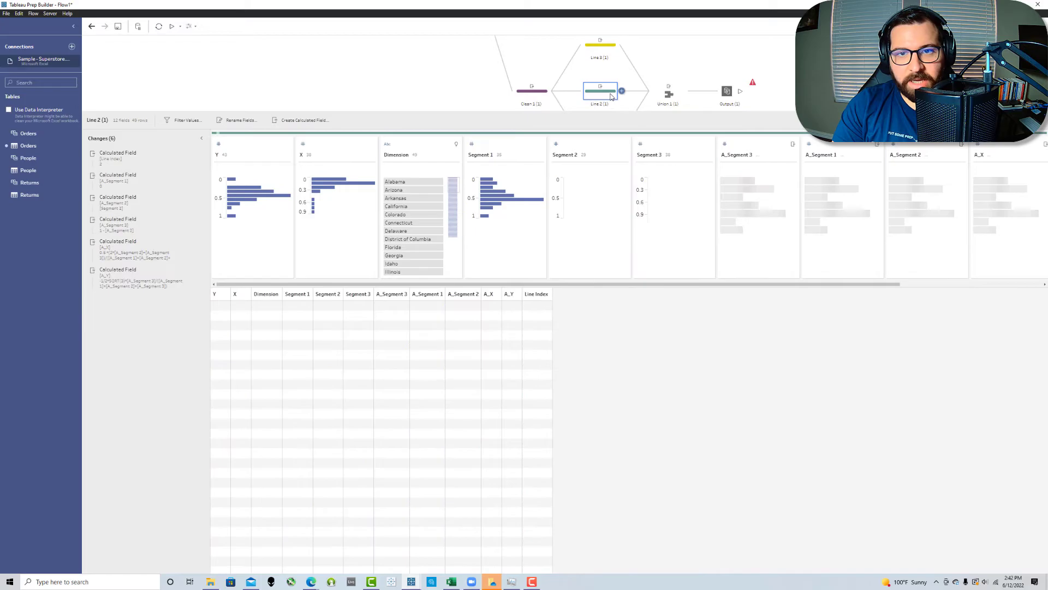
{"action": "left_click", "coordinate": [362, 239]}
{"action": "key", "text": "BackSpace"}
{"action": "left_click", "coordinate": [670, 387]}
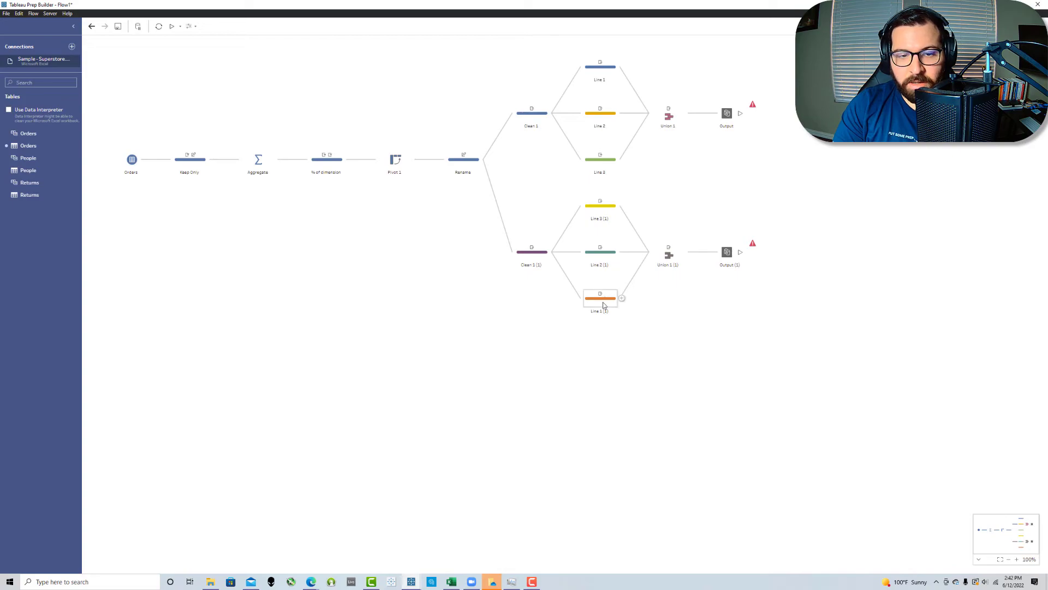
Step: In the Line 1 (1) step, remove the leading minus sign from the A_Y calculated field, and recheck the Line 2 (1) changes
{"action": "left_click", "coordinate": [603, 303]}
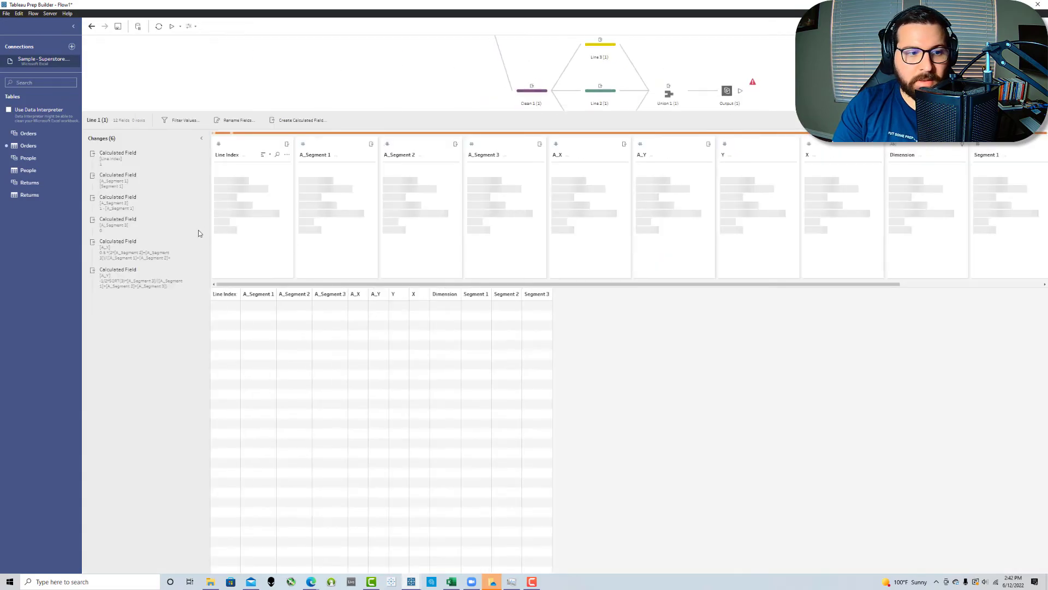
{"action": "left_click", "coordinate": [192, 273]}
{"action": "left_click", "coordinate": [362, 240]}
{"action": "key", "text": "BackSpace"}
{"action": "left_click", "coordinate": [661, 387]}
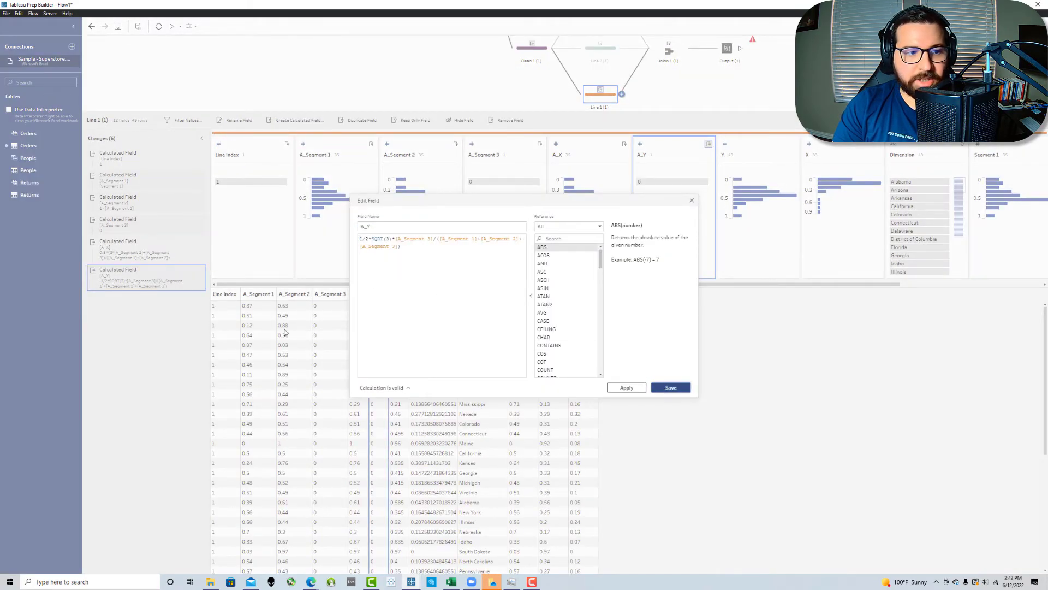
{"action": "left_click", "coordinate": [592, 50]}
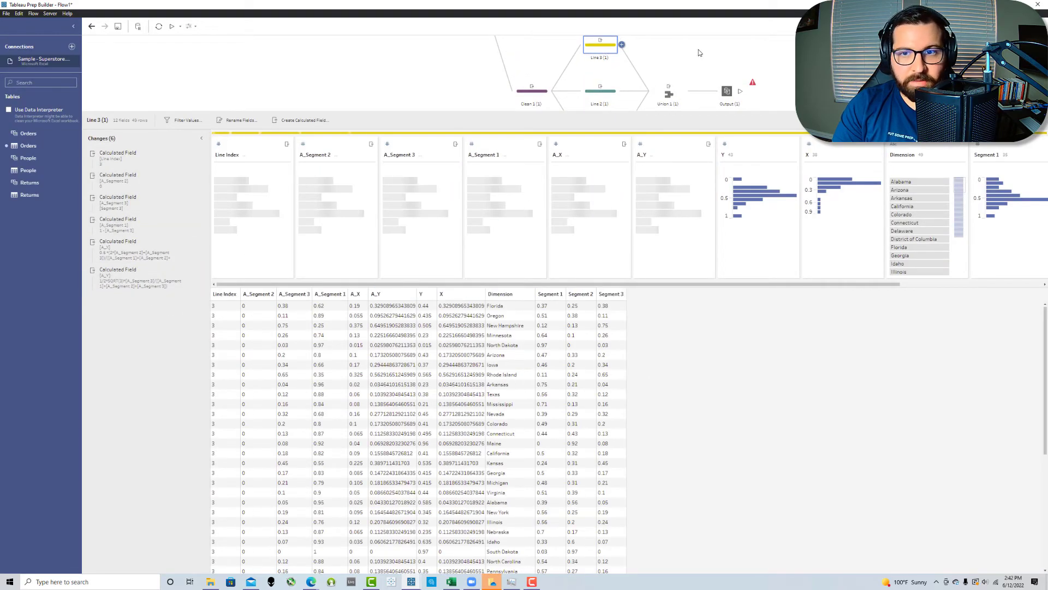
Step: Name the duplicated branch's output Ternary - YT 2 and run the flow for that output only
{"action": "left_click", "coordinate": [699, 52]}
{"action": "left_click", "coordinate": [728, 252]}
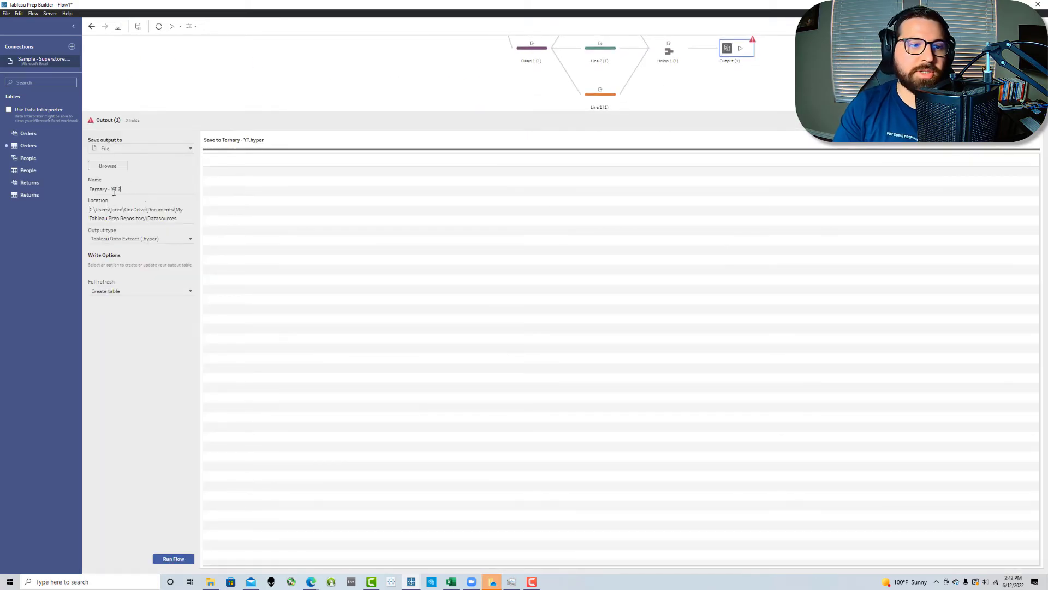
{"action": "left_click", "coordinate": [402, 77]}
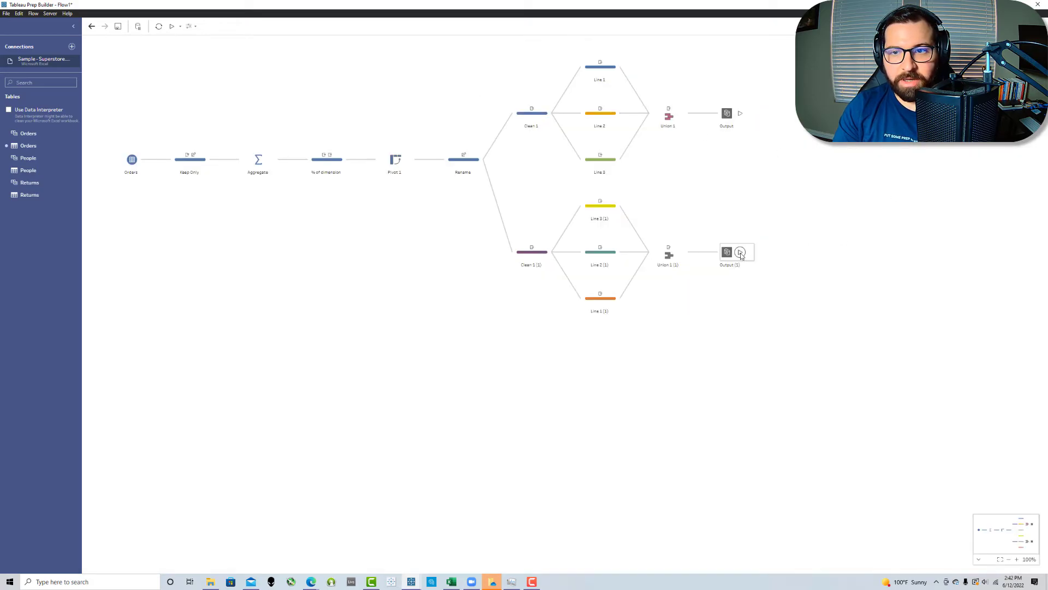
{"action": "left_click", "coordinate": [741, 254]}
{"action": "left_click", "coordinate": [643, 324]}
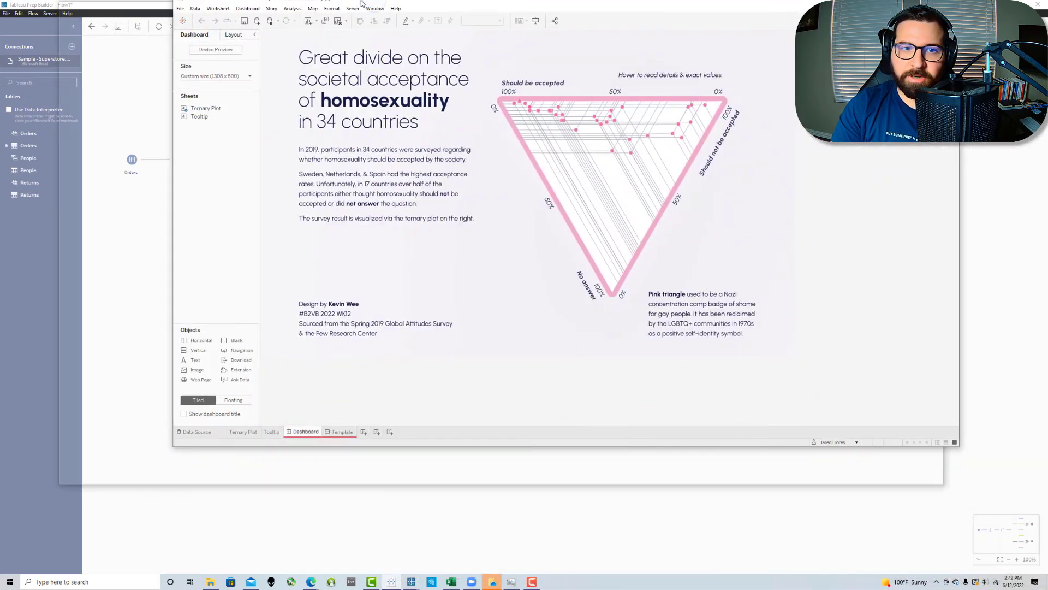
Step: Switch to the Tableau Desktop template's Ternary Plot sheet and connect the Ternary - YT 2 extract from the Prep Datasources folder
{"action": "left_click", "coordinate": [71, 557]}
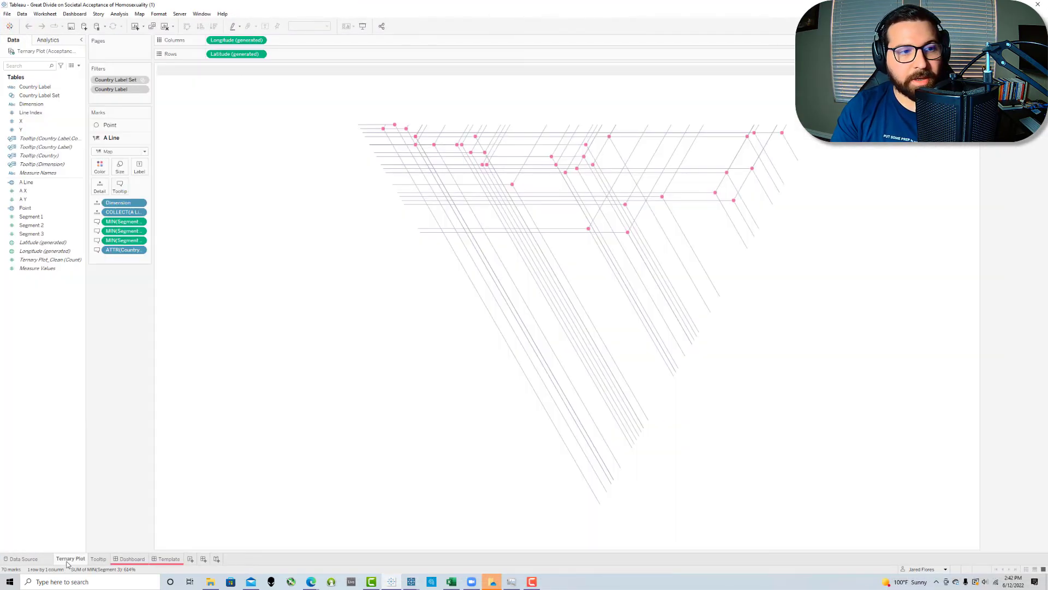
{"action": "left_click", "coordinate": [25, 15]}
{"action": "left_click", "coordinate": [38, 24]}
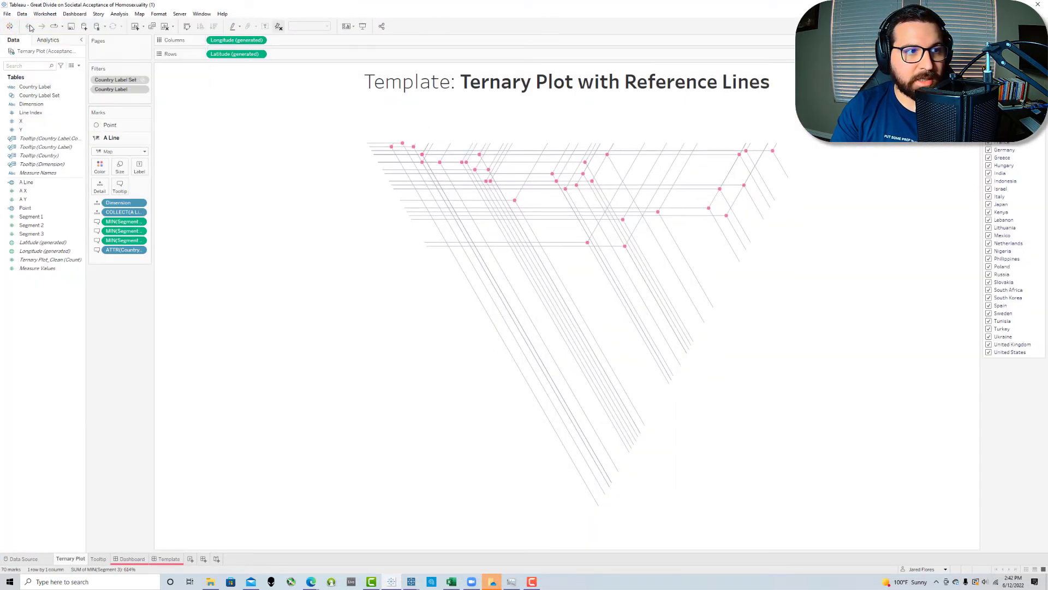
{"action": "left_click", "coordinate": [101, 188]}
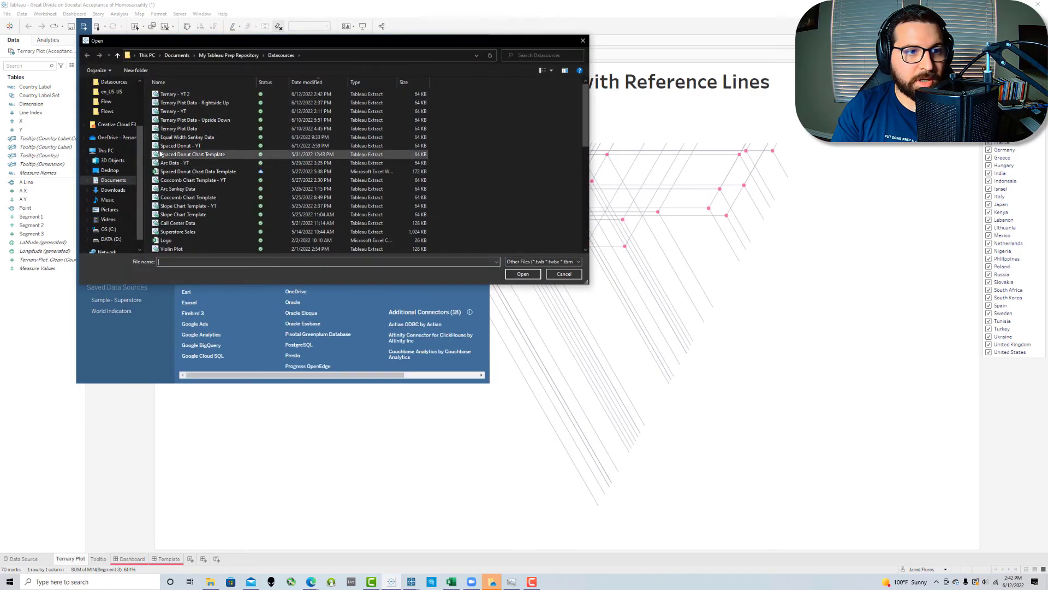
{"action": "key", "text": "Escape"}
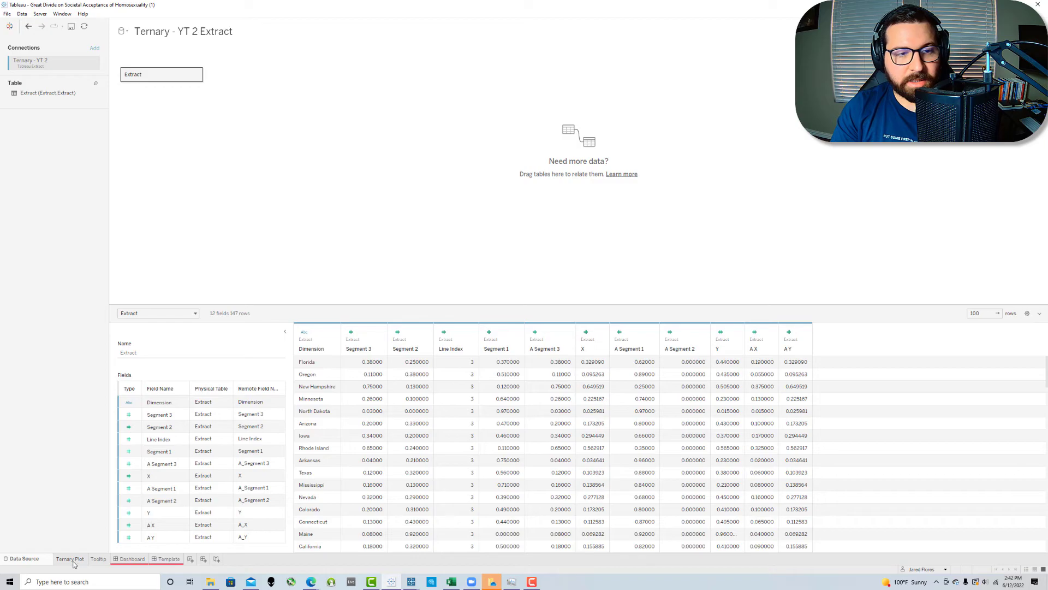
Step: On the Ternary Plot sheet, make Line Index, X and Y dimensions in the Ternary - YT 2 Extract data source
{"action": "left_click", "coordinate": [73, 561]}
{"action": "left_click", "coordinate": [24, 200]}
{"action": "left_click", "coordinate": [26, 191], "text": "ctrl"}
{"action": "left_click", "coordinate": [32, 157], "text": "ctrl"}
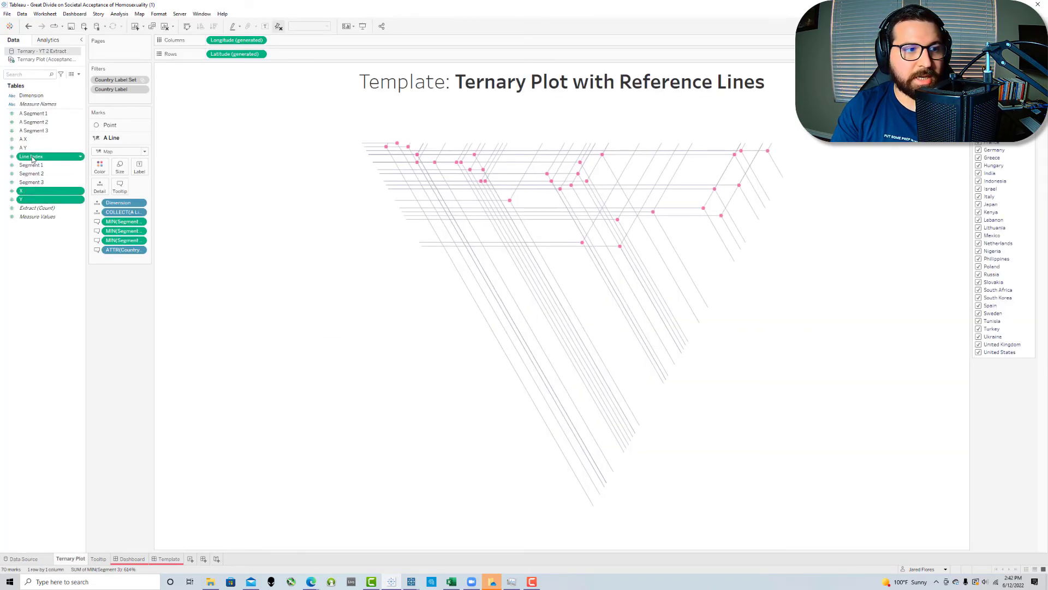
{"action": "left_click_drag", "start_coordinate": [33, 158], "coordinate": [32, 101]}
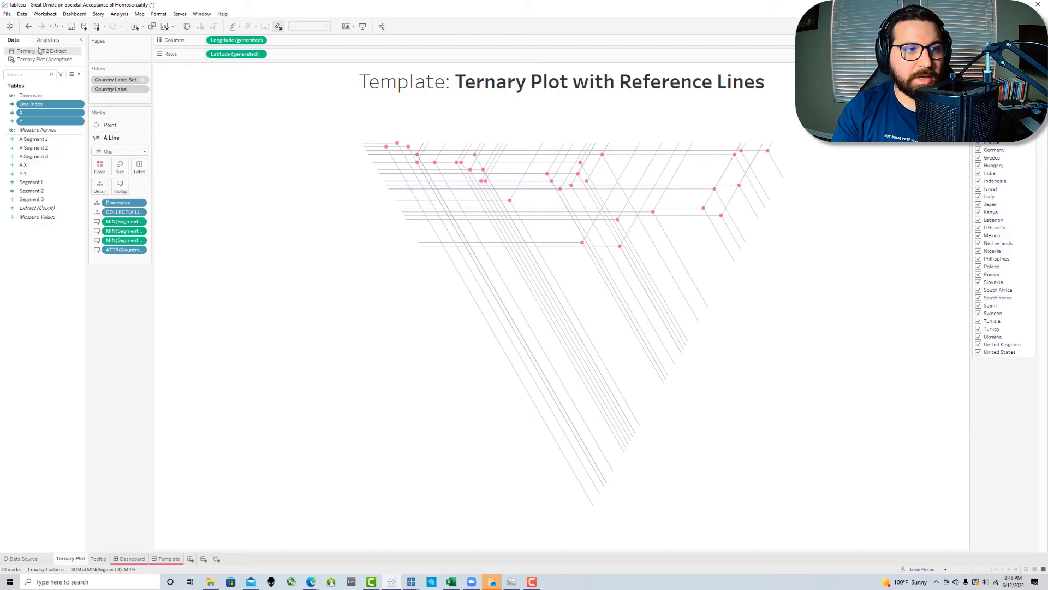
Step: Replace the original Ternary Plot data source with the Ternary - YT 2 Extract and reset the map view to fit the whole plot
{"action": "right_click", "coordinate": [38, 51]}
{"action": "left_click", "coordinate": [60, 157]}
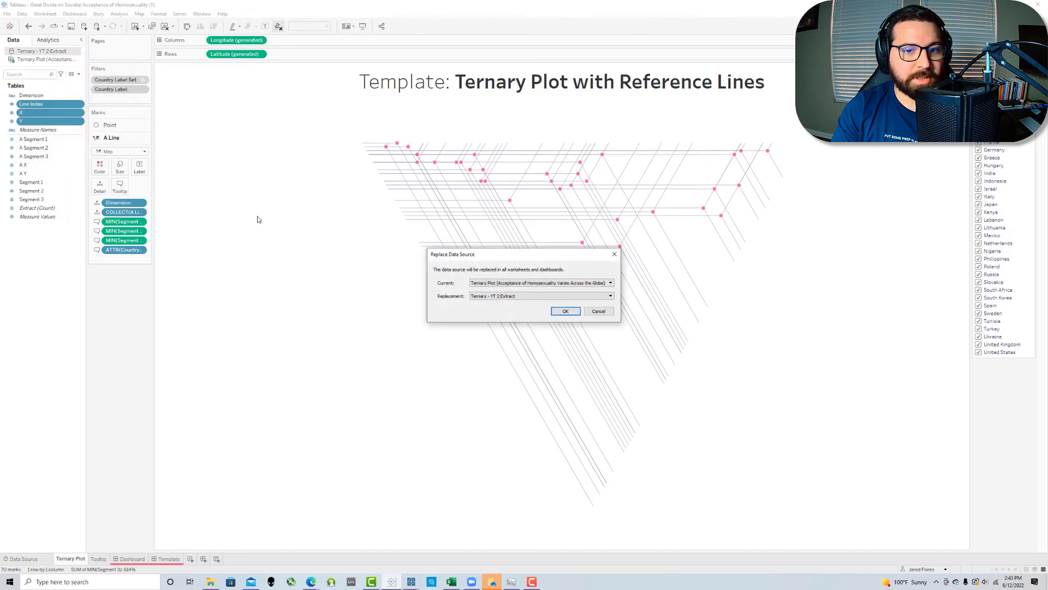
{"action": "left_click", "coordinate": [565, 311]}
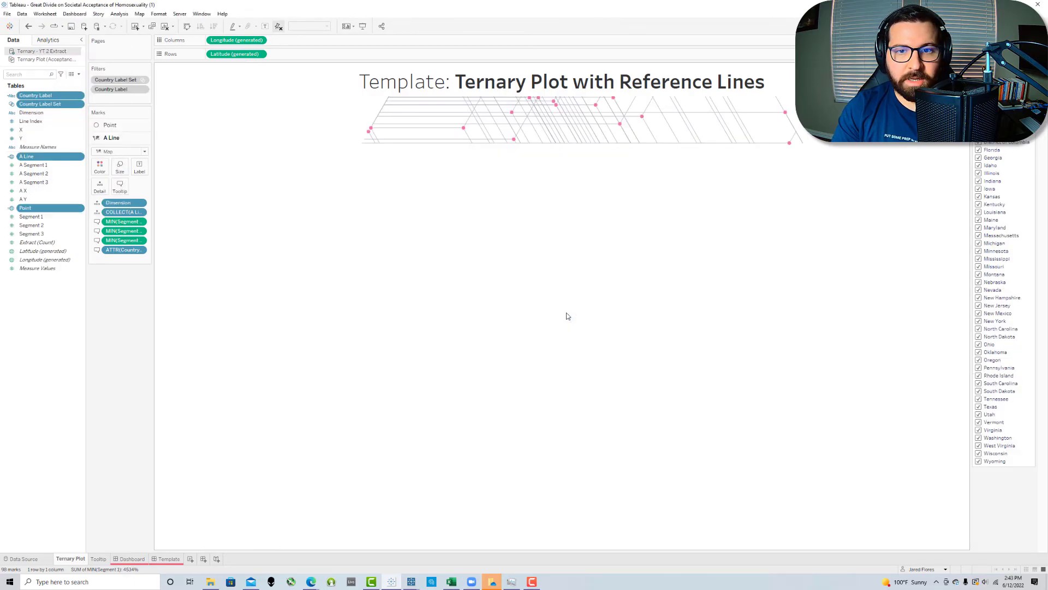
{"action": "left_click", "coordinate": [278, 26]}
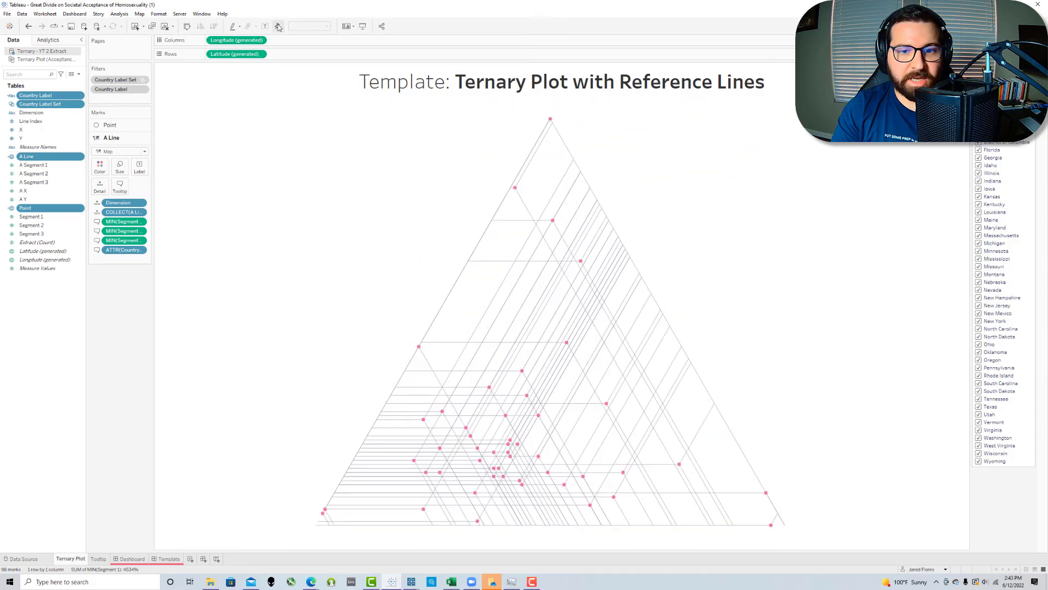